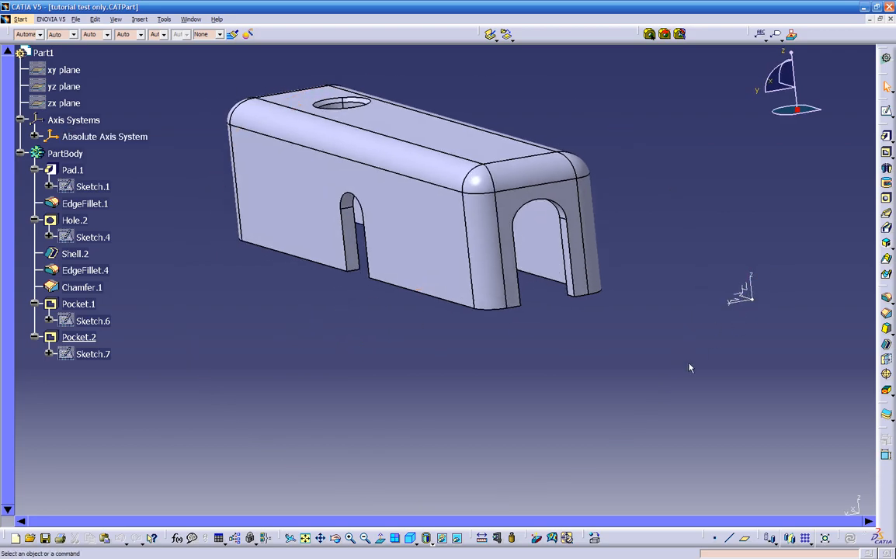
left_click_drag(704, 537, 683, 460)
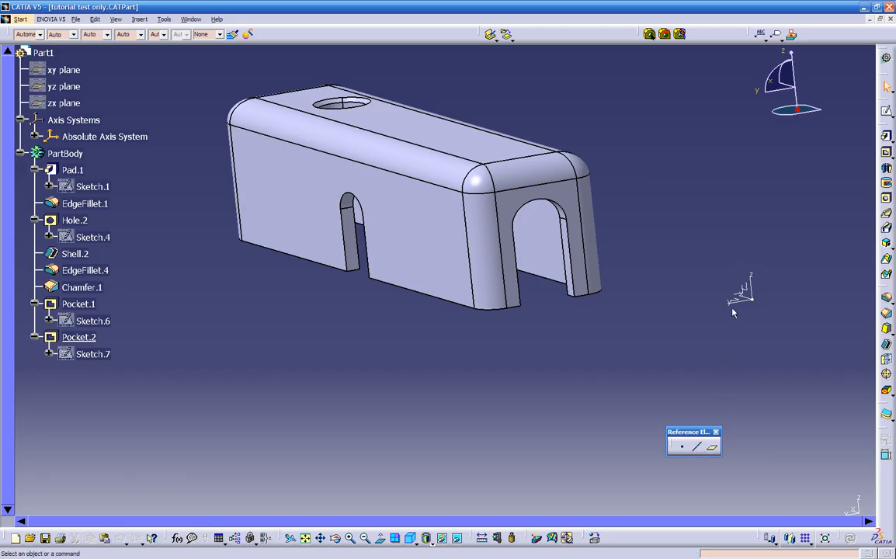
left_click_drag(684, 459, 673, 528)
middle_click_drag(737, 355, 686, 296)
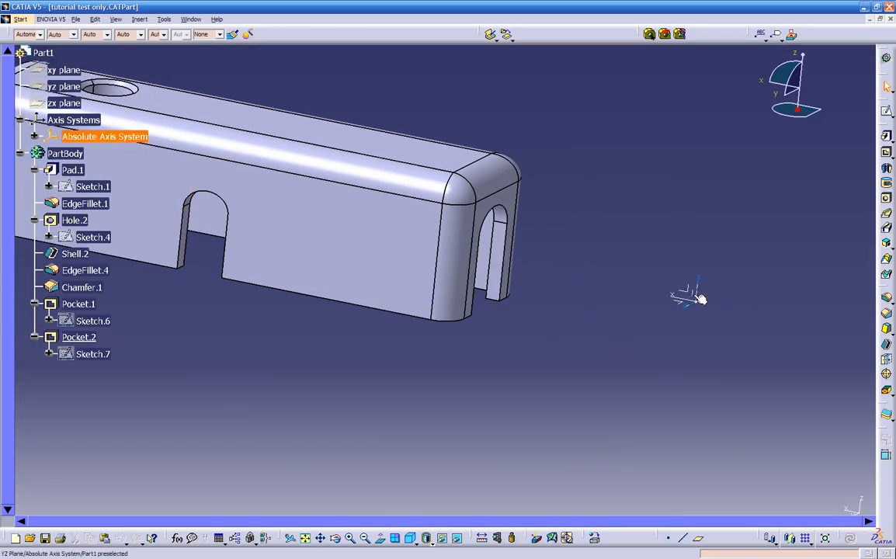
middle_click_drag(527, 329, 504, 346)
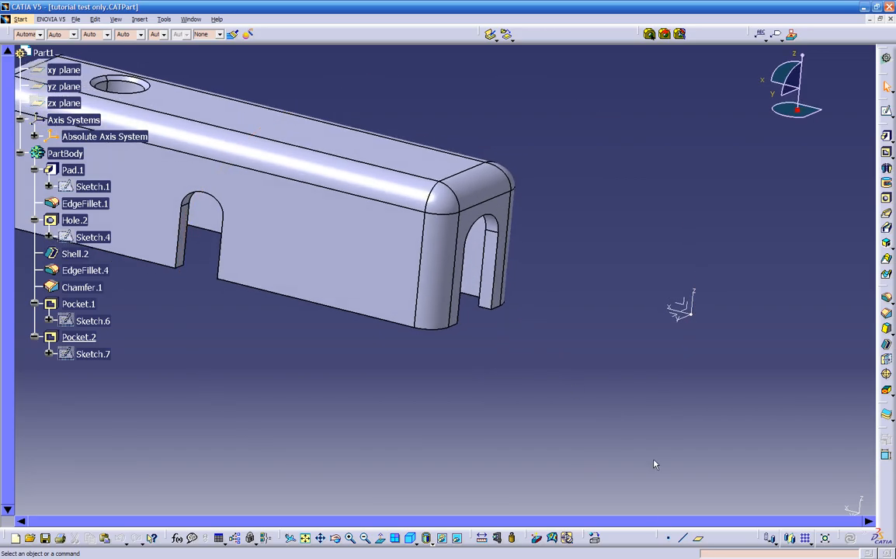
Create a reference plane of type Through three points, using the three vertices of the rounded top corner nearest the end opposite the hole
left_click(698, 537)
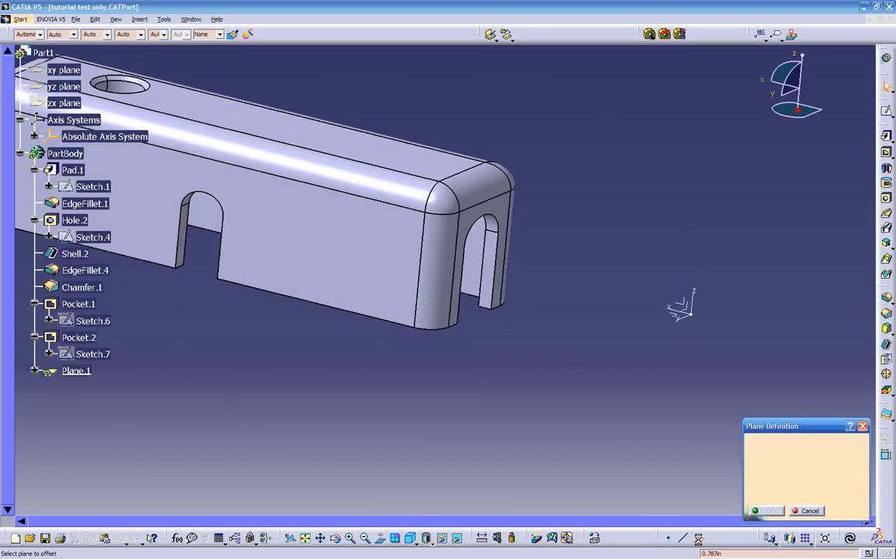
left_click_drag(765, 426, 765, 361)
left_click(845, 379)
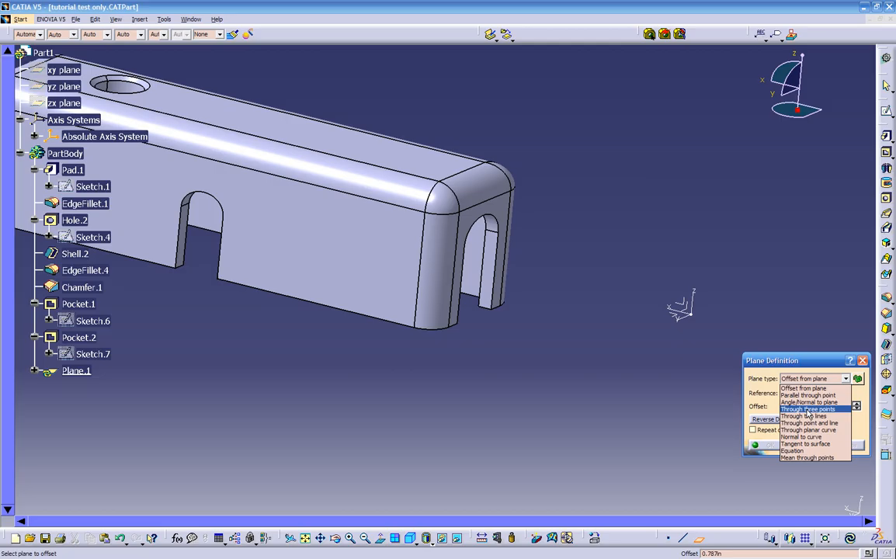
left_click(808, 410)
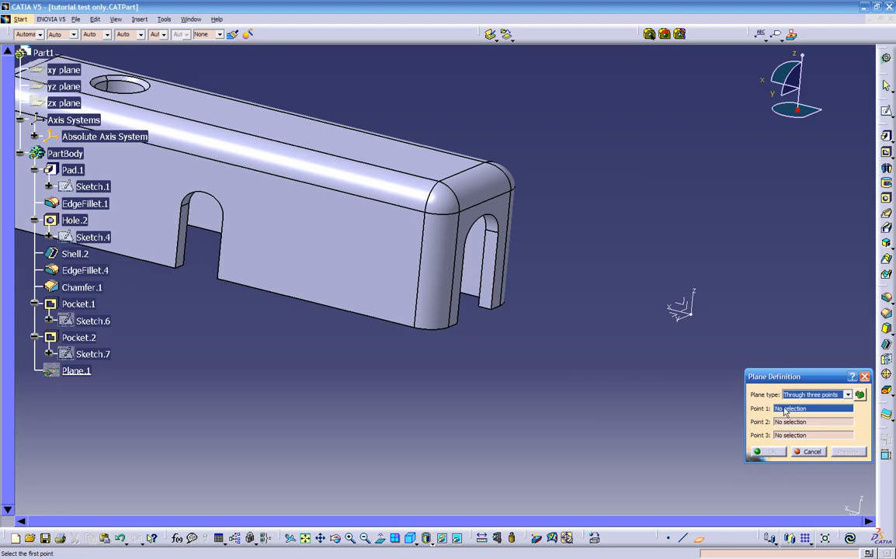
left_click(426, 204)
middle_click_drag(446, 227, 514, 252)
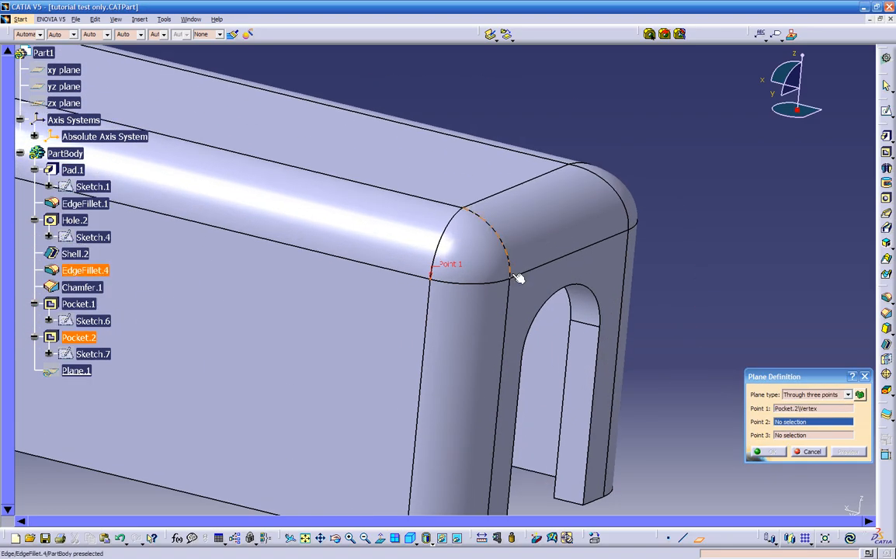
left_click(510, 273)
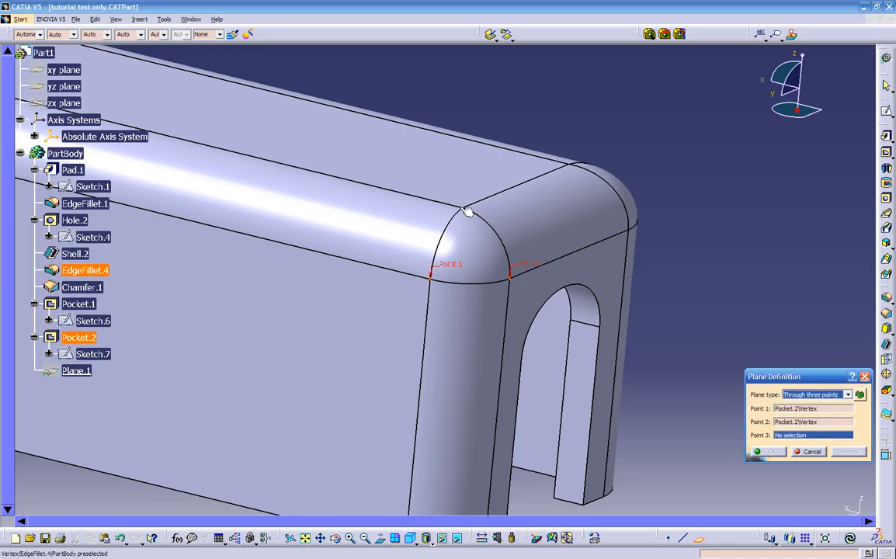
left_click(466, 212)
middle_click_drag(466, 368, 346, 353)
scroll(526, 373, "down", 1)
left_click(764, 452)
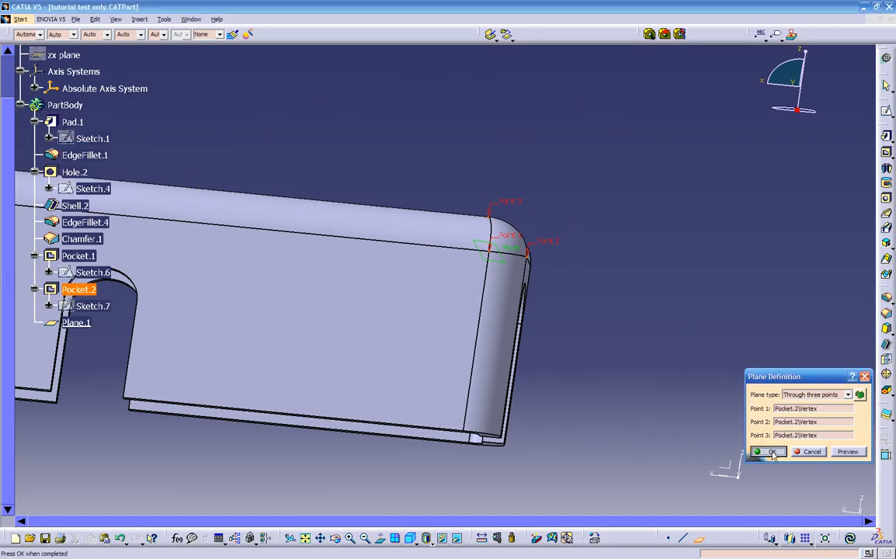
Sketch a circle on the new corner plane, over the long rounded top edge beside the corner, and exit the sketch
left_click(885, 112)
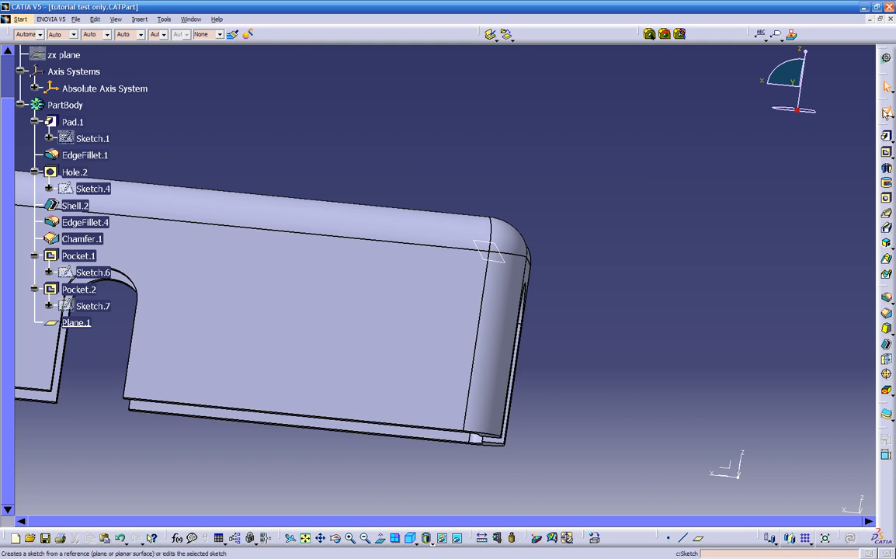
left_click(479, 252)
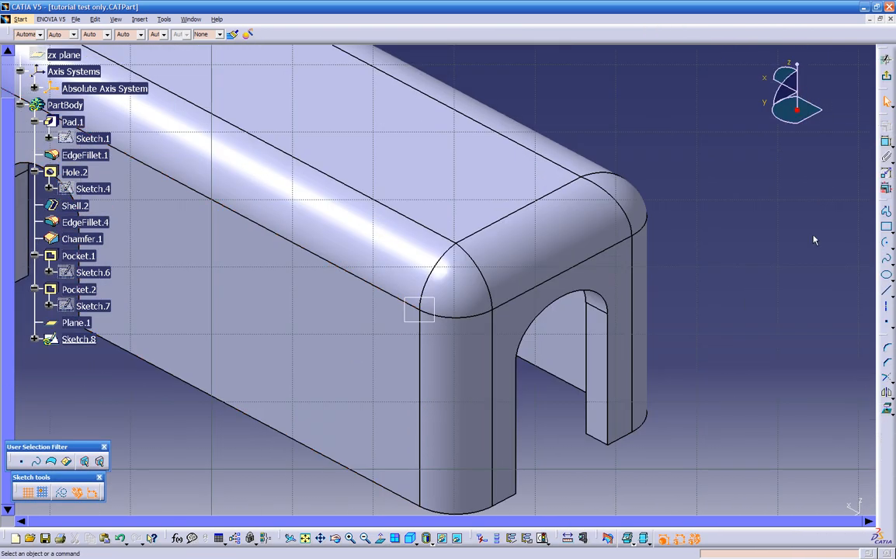
left_click(888, 246)
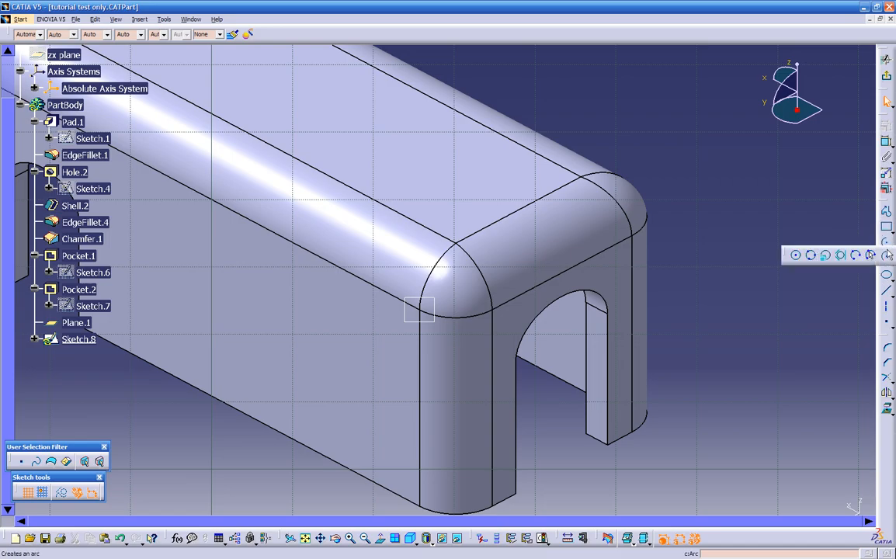
left_click(793, 256)
left_click(394, 247)
left_click(419, 278)
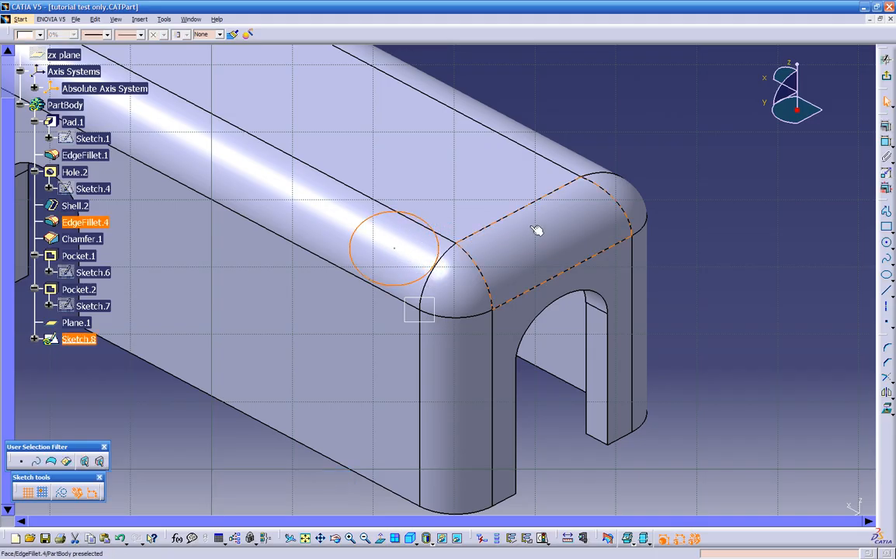
left_click(887, 77)
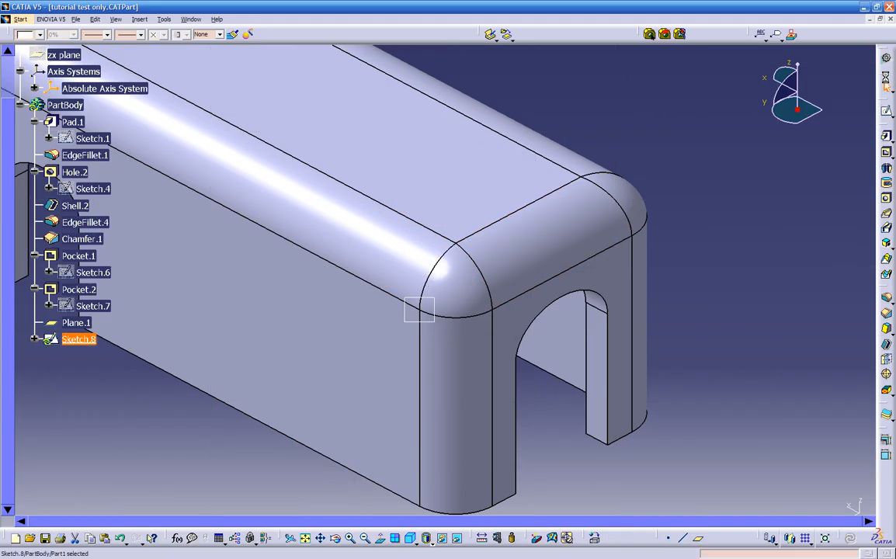
Cut a pocket from the circle sketch with the first limit type Up to next and a 0 in offset
left_click(886, 154)
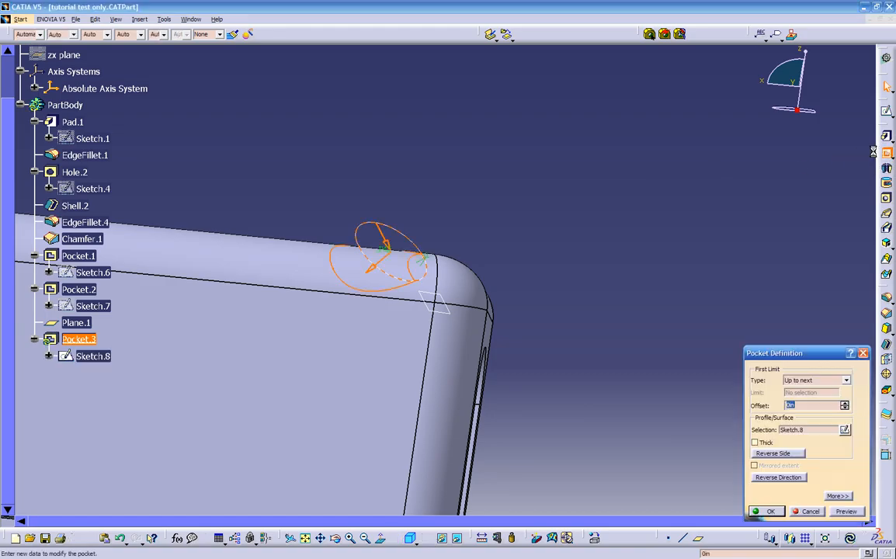
mouse_move(434, 233)
middle_mouse_down()
mouse_move(468, 217)
mouse_move(435, 213)
mouse_move(440, 104)
mouse_move(464, 113)
mouse_move(452, 135)
middle_mouse_up()
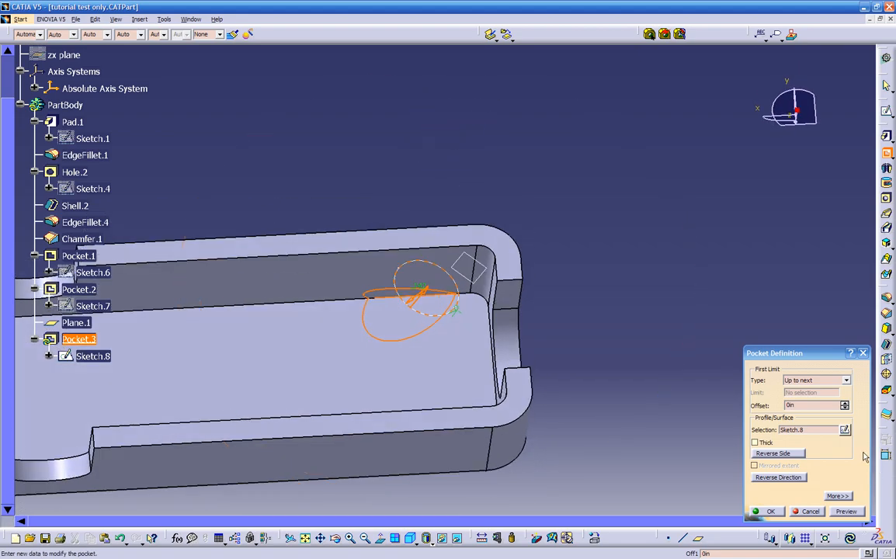
left_click(815, 382)
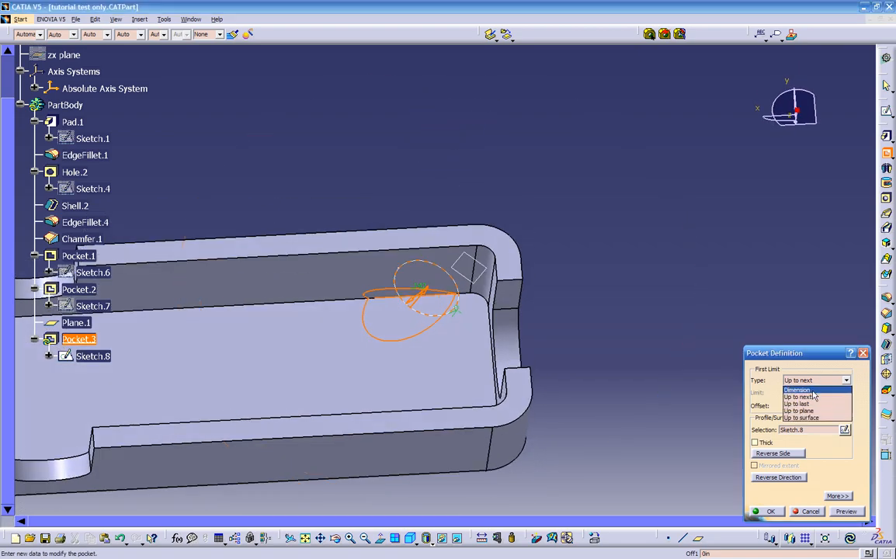
left_click(812, 389)
middle_click_drag(324, 413, 538, 321)
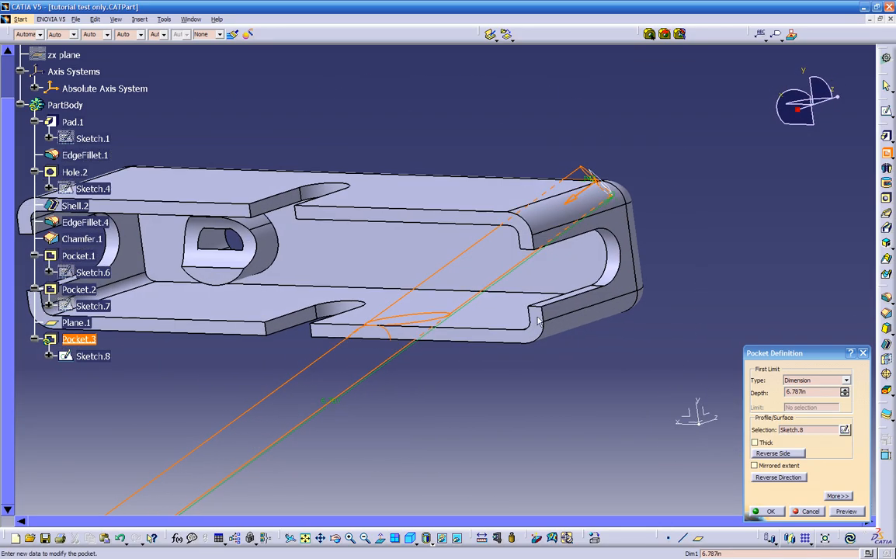
left_click(824, 382)
left_click(797, 397)
middle_click_drag(482, 334, 603, 253)
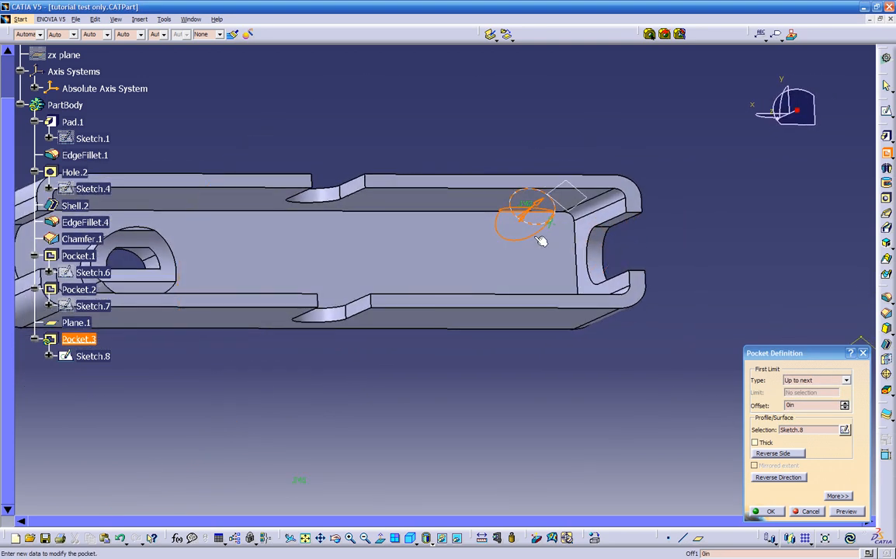
middle_click_drag(528, 250, 537, 306)
left_click(769, 511)
Edit the circular corner pocket so that its second limit is also of type Up to next, with a 0 in offset
double_click(533, 291)
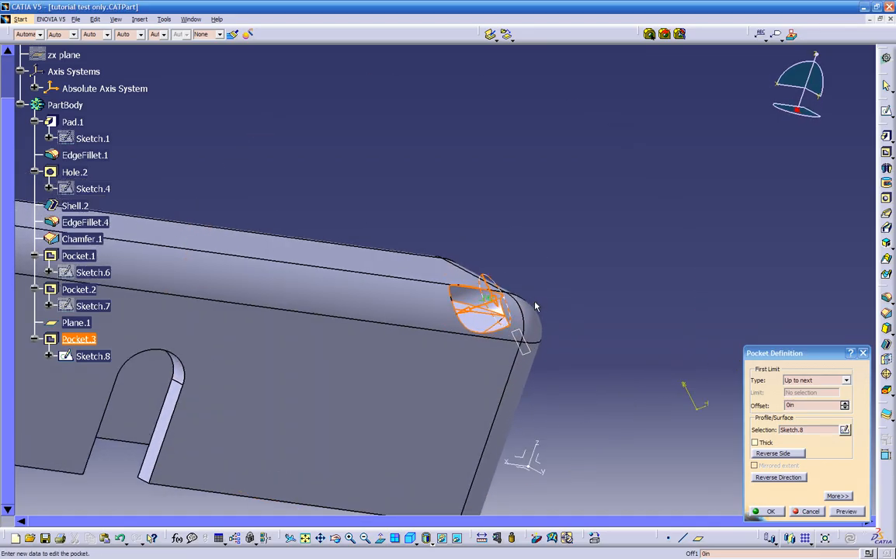
left_click(837, 496)
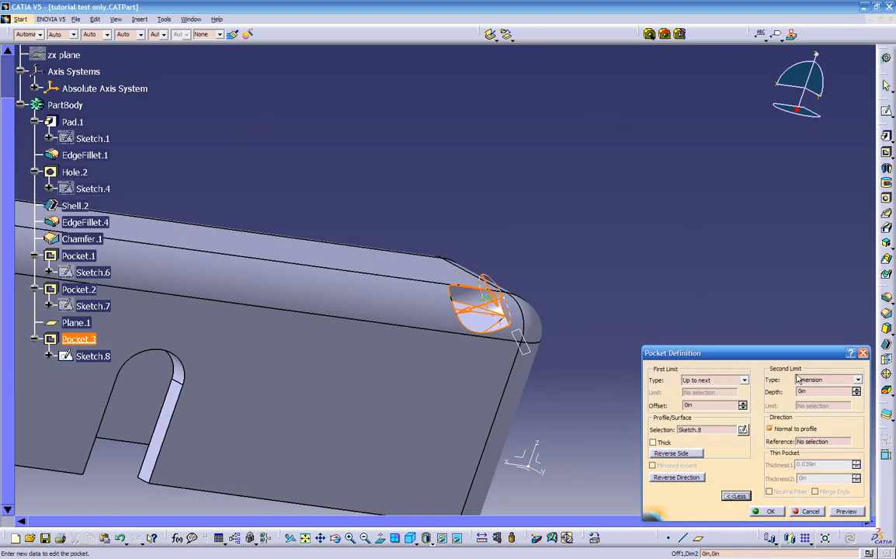
left_click(742, 380)
left_click(695, 397)
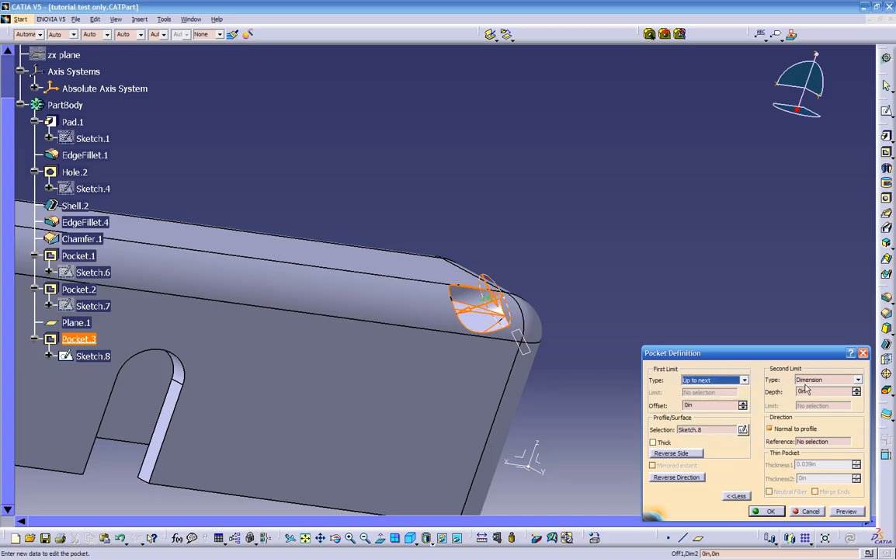
left_click(858, 379)
left_click(811, 395)
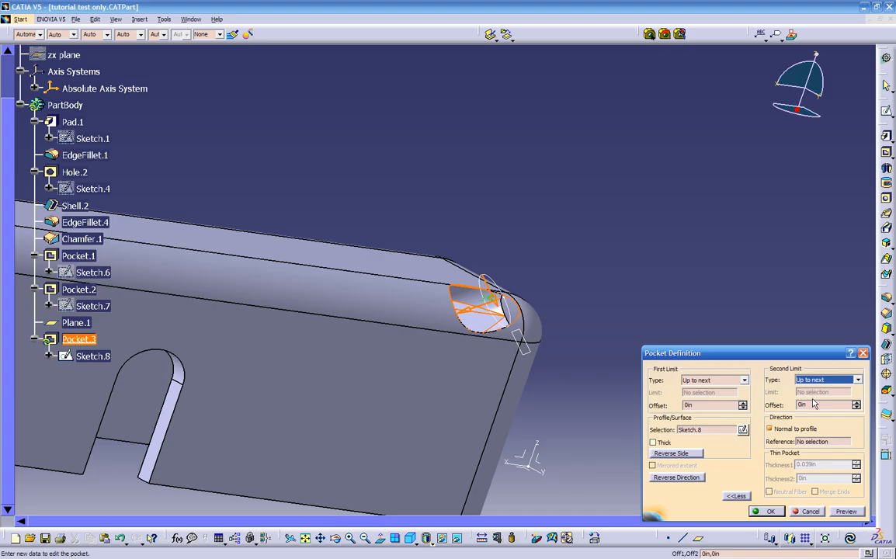
left_click(832, 510)
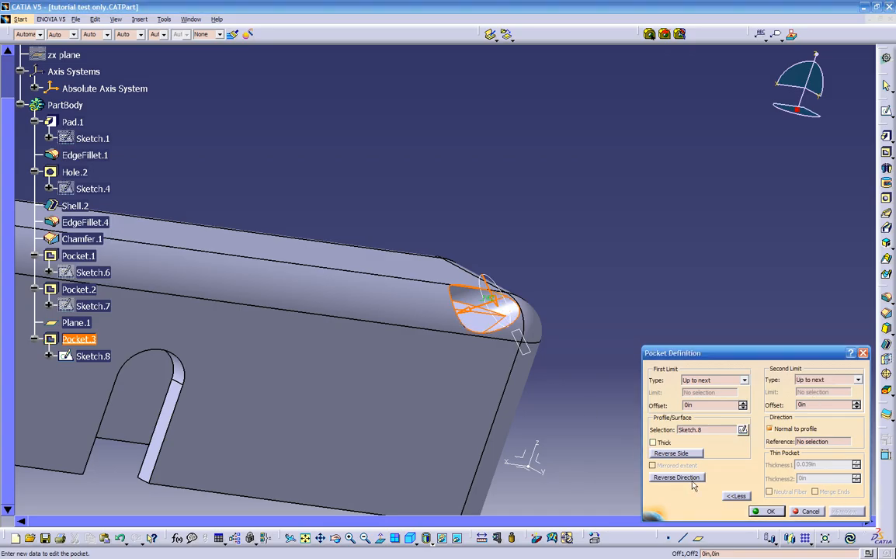
middle_click_drag(514, 314, 353, 343)
left_click(770, 512)
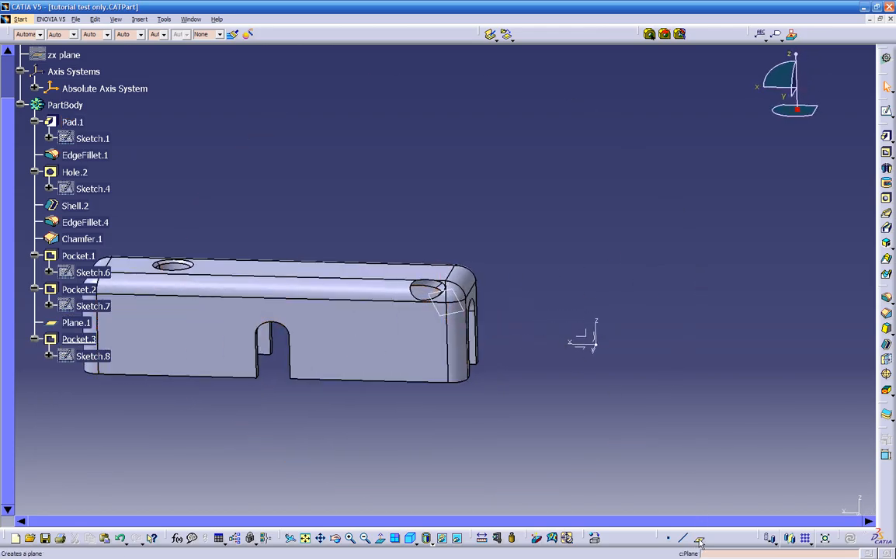
Define a new plane offset from the long outer side face with the arched cutout, pulled outward to an offset of about -1.22 in
middle_click_drag(466, 342, 497, 413)
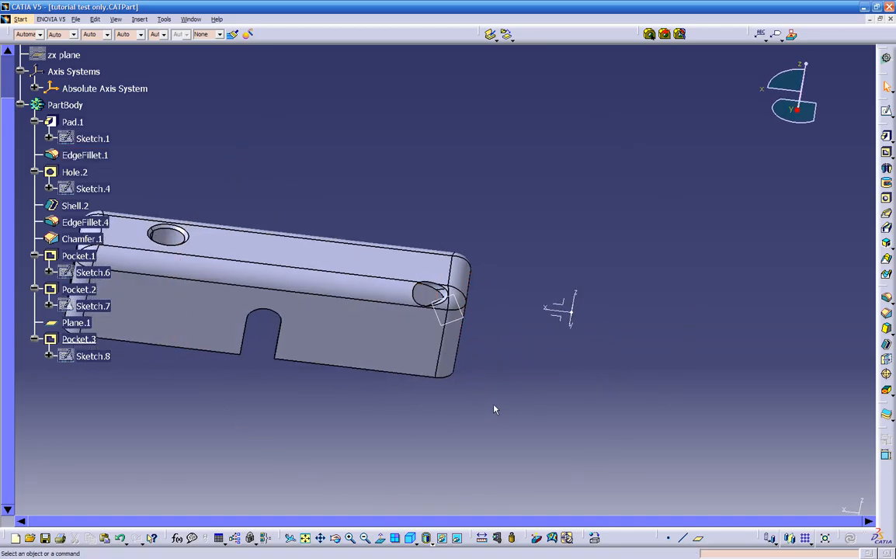
middle_click_drag(482, 316, 514, 264)
left_click(699, 540)
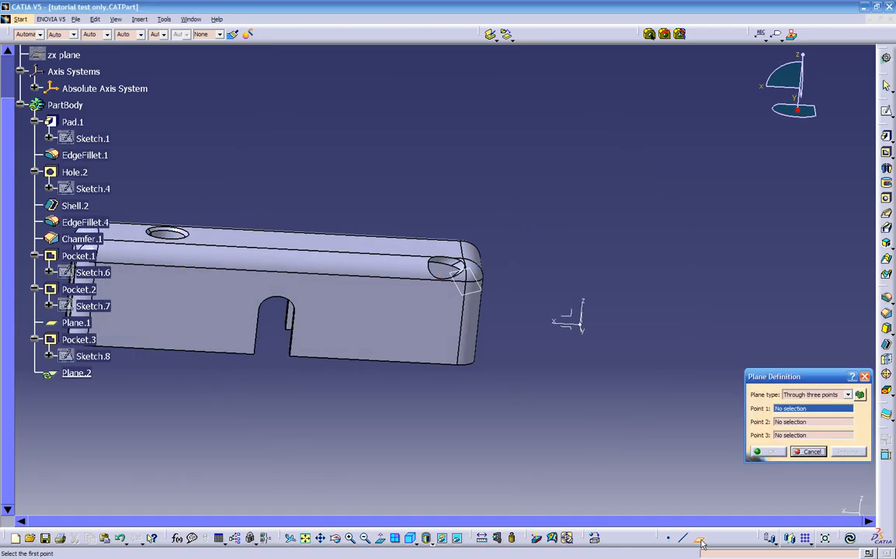
middle_click_drag(663, 365, 497, 357)
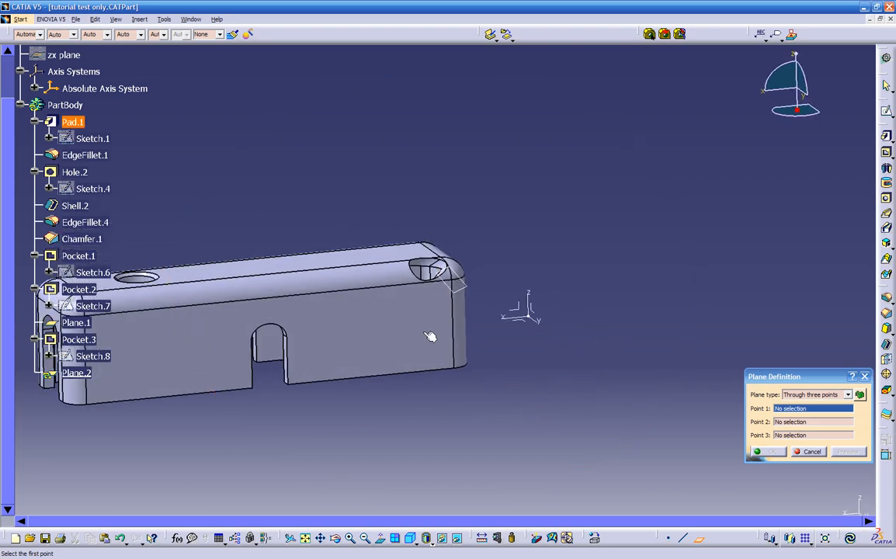
left_click(399, 322)
middle_click_drag(389, 458, 536, 178)
middle_click_drag(422, 430, 506, 354)
left_click_drag(516, 352, 672, 257)
middle_click_drag(495, 257, 655, 398)
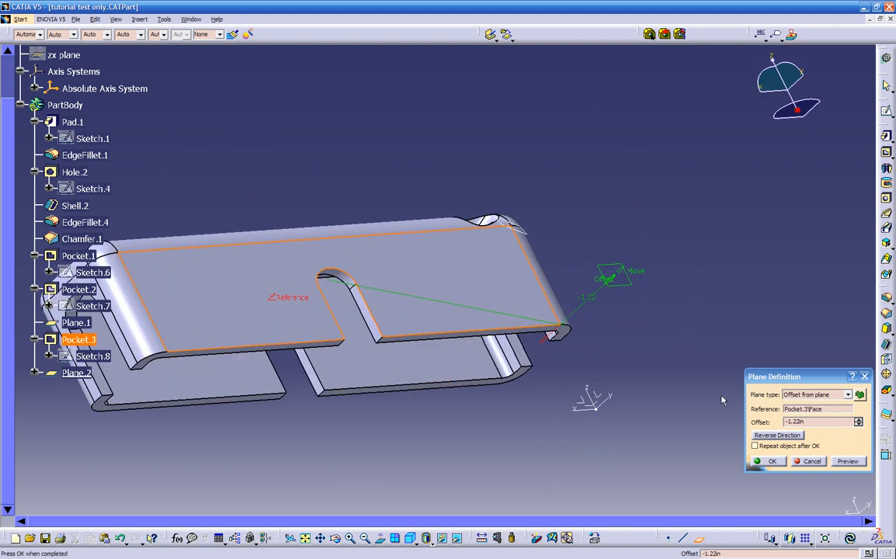
Set the offset of the side-face plane to -2 in and create it
left_click(822, 420)
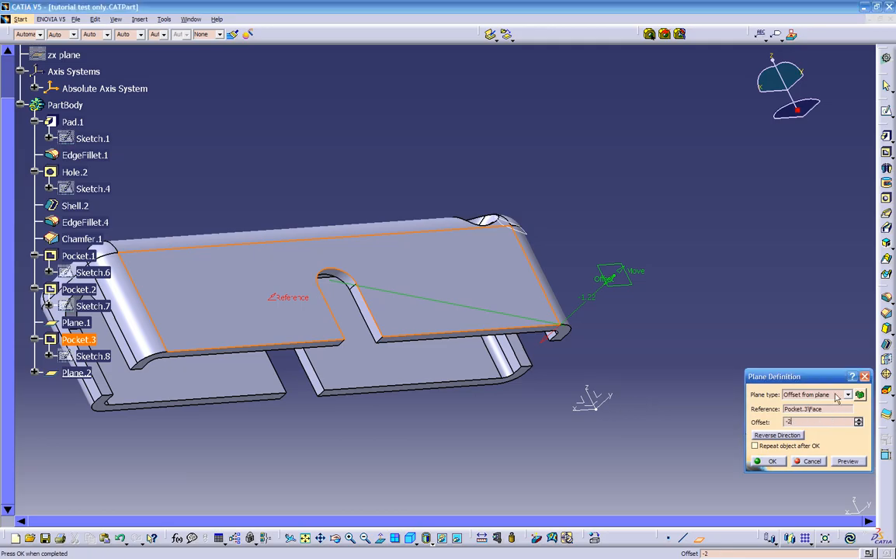
scroll(475, 384, "up", 1)
middle_click_drag(475, 384, 546, 415)
middle_click_drag(355, 270, 743, 479)
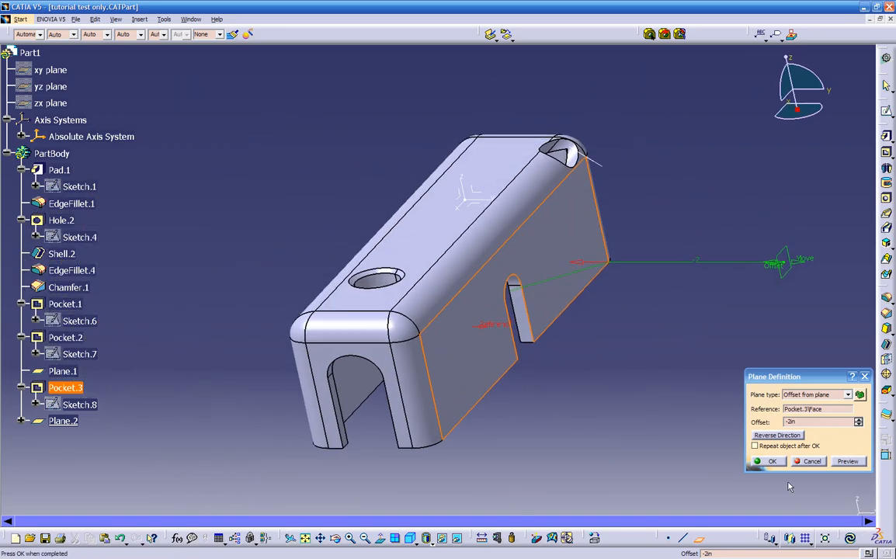
left_click(771, 462)
Create a Normal to curve plane at the default middle point of the side wall's lower edge, beyond the arched cutout
middle_click_drag(648, 392, 586, 423)
left_click(697, 538)
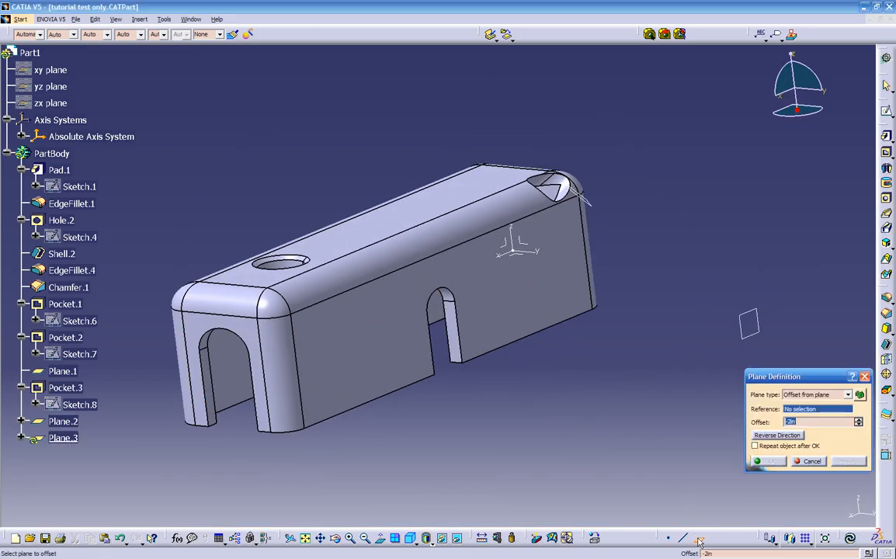
left_click(798, 396)
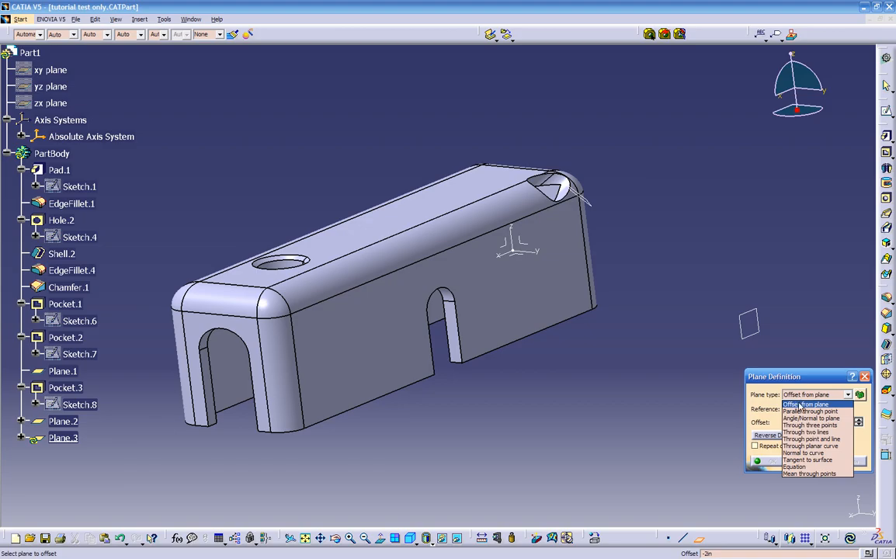
left_click(800, 453)
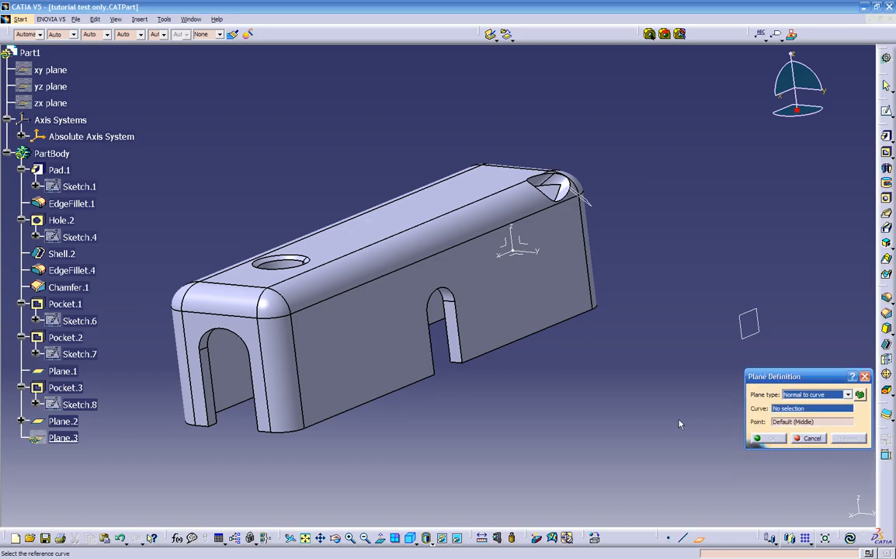
middle_click_drag(574, 430, 524, 412)
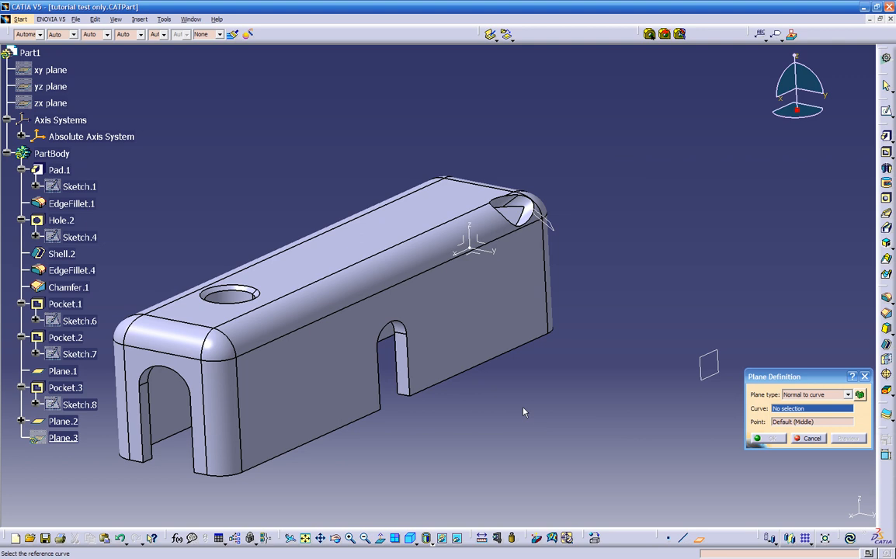
left_click(489, 367)
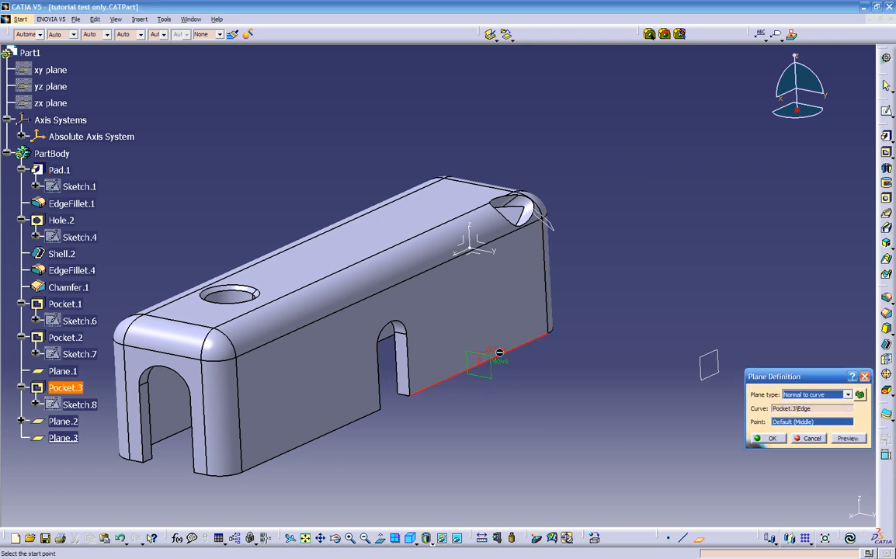
middle_click_drag(509, 399, 594, 429)
left_click(773, 440)
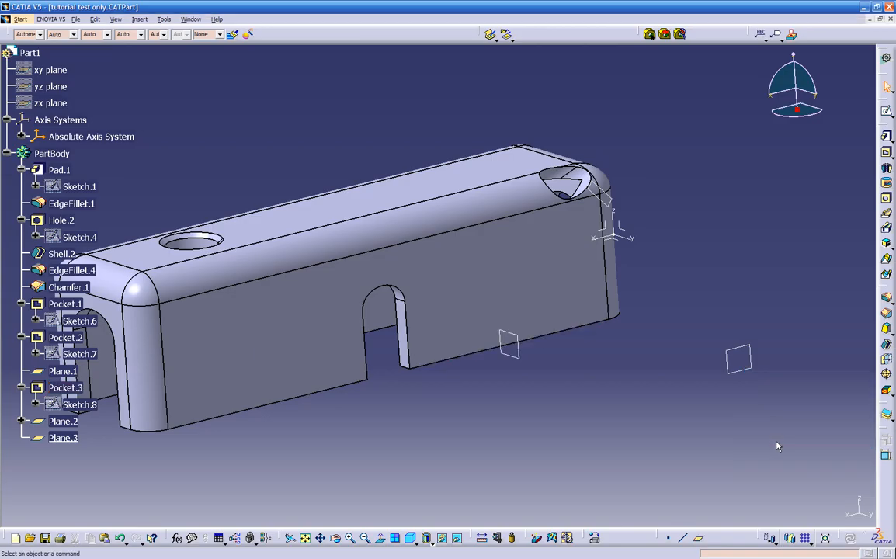
Examine the part's cross-section from a sketch on the plane normal to the lower edge, cutting the part by the sketch plane
mouse_move(656, 419)
middle_mouse_down()
mouse_move(550, 356)
mouse_move(528, 353)
middle_mouse_up()
left_click(521, 345)
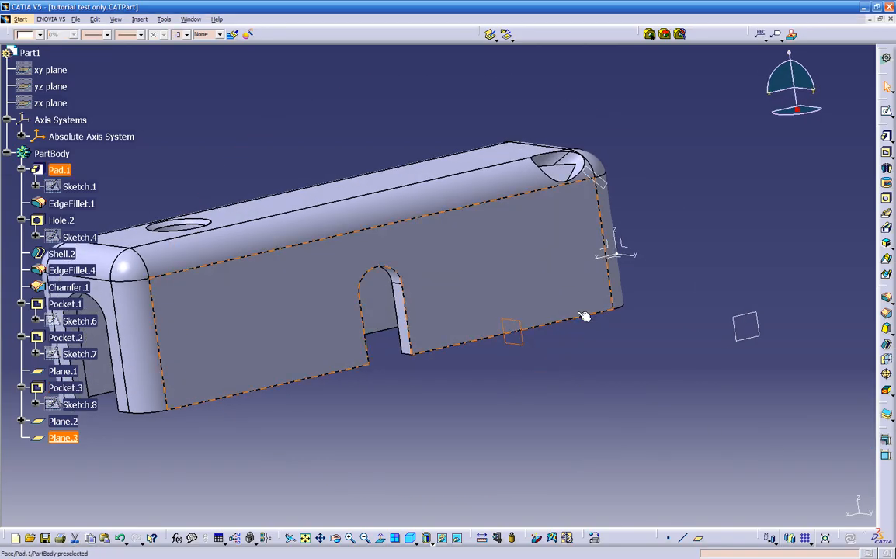
left_click(889, 112)
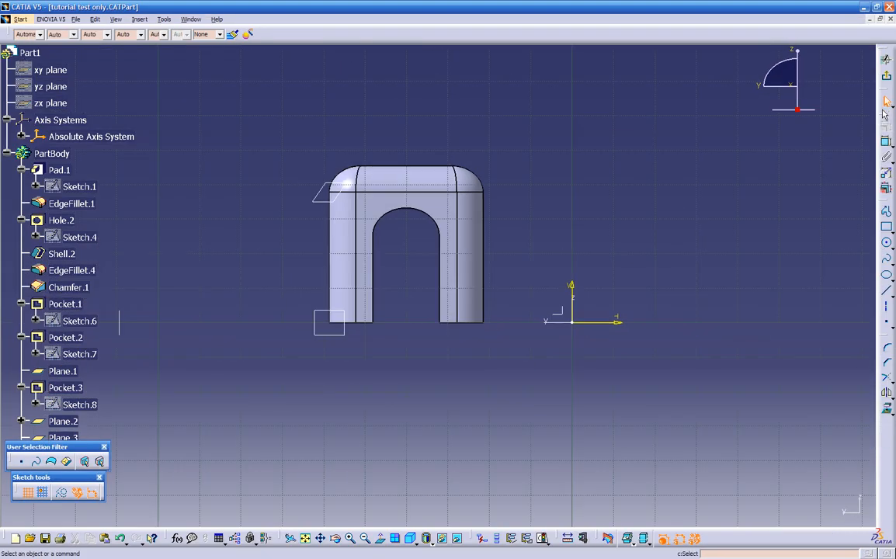
middle_click_drag(569, 269, 618, 241)
middle_click_drag(336, 360, 512, 416)
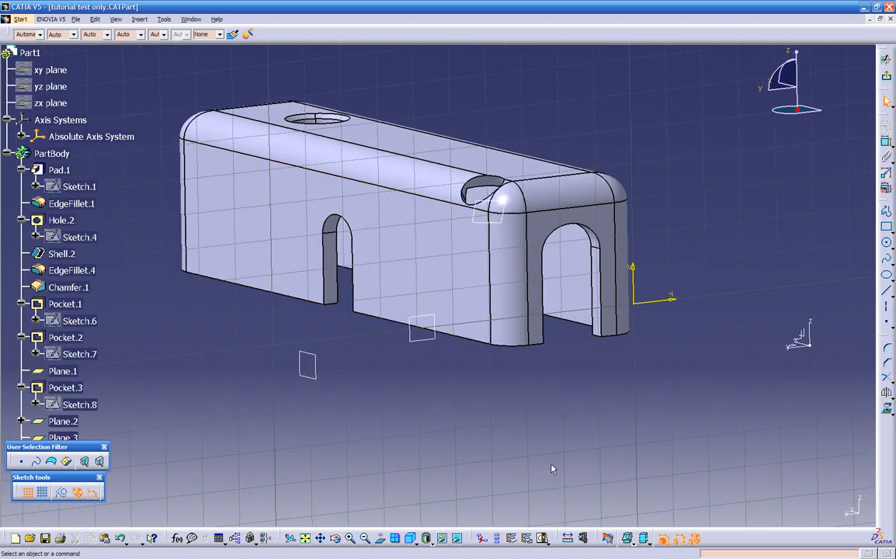
left_click(609, 538)
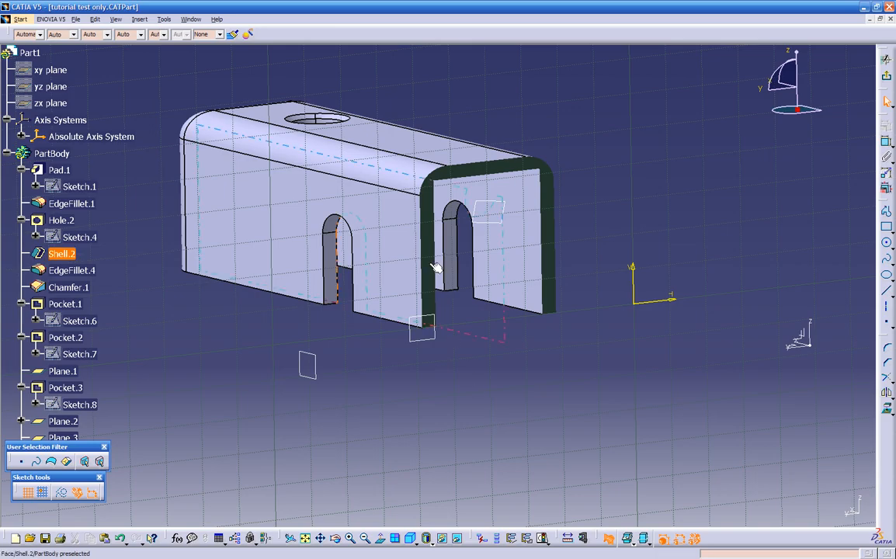
middle_click_drag(485, 380, 559, 404)
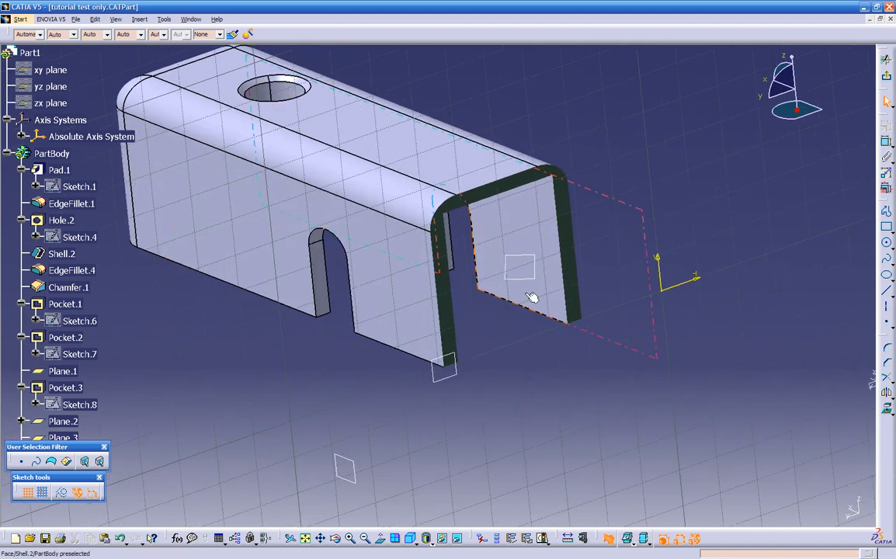
left_click(886, 76)
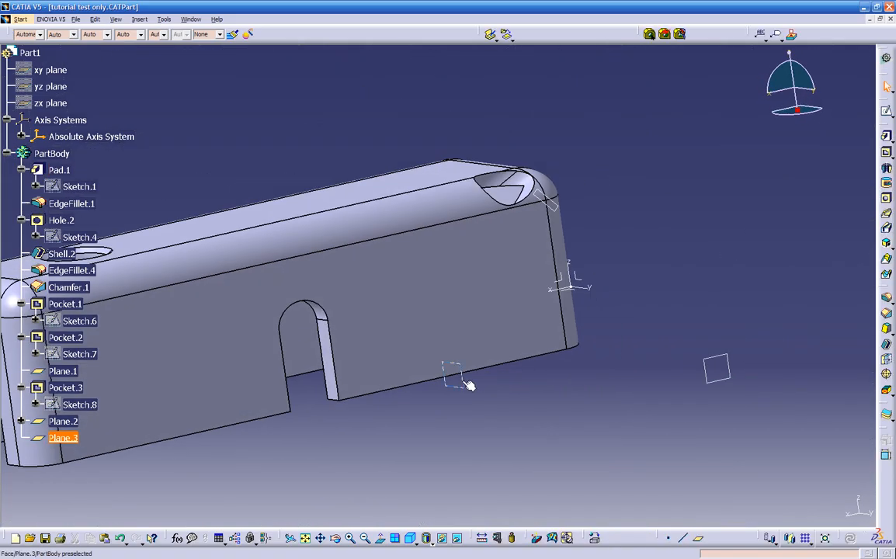
Sketch a narrow upright rectangle about 1.6 in tall on the plane normal to the lower edge, over the sectioned side wall
left_click(465, 382)
left_click(885, 111)
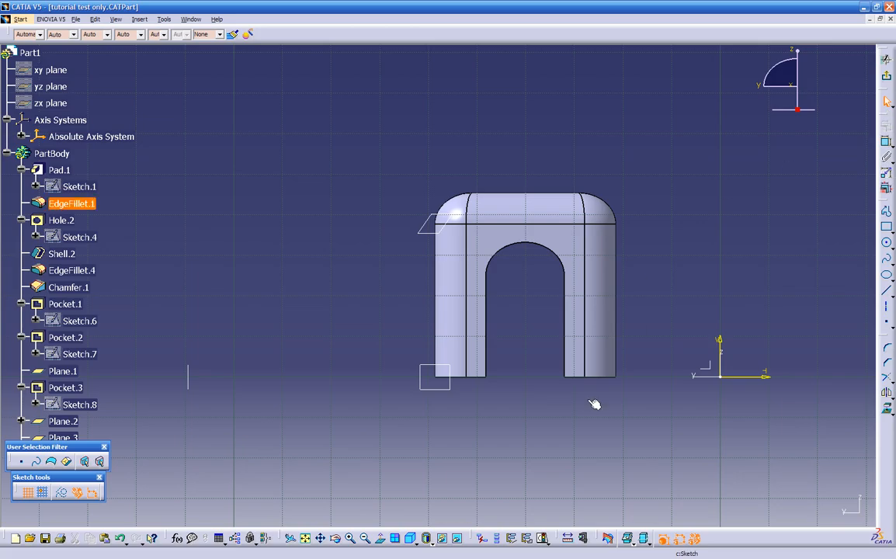
left_click(609, 539)
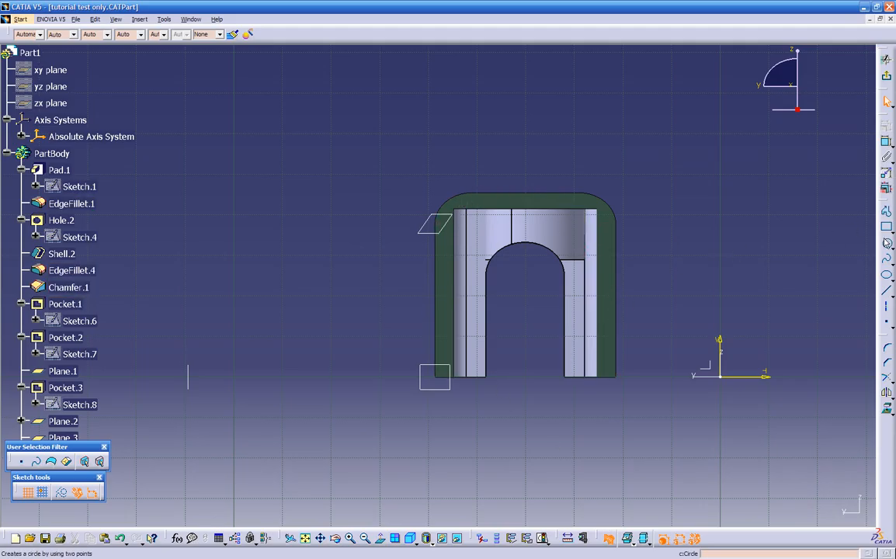
left_click(887, 227)
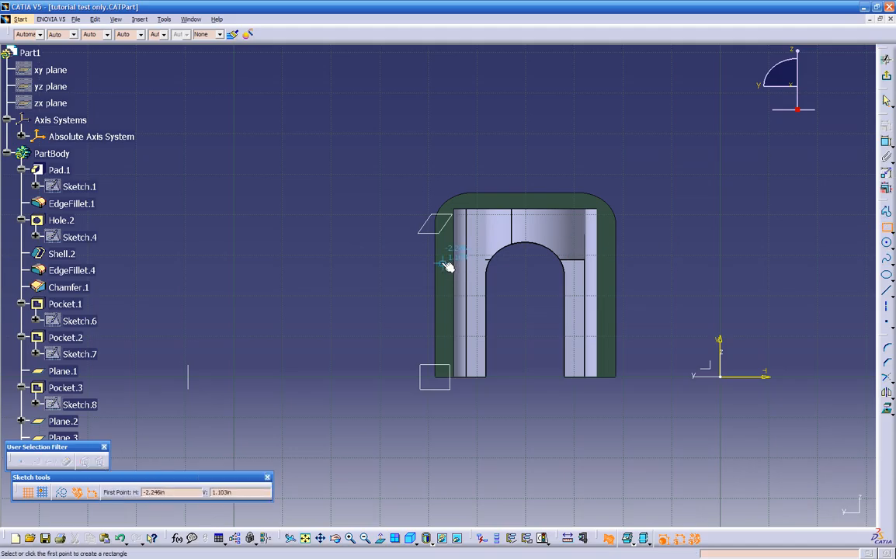
left_click(444, 259)
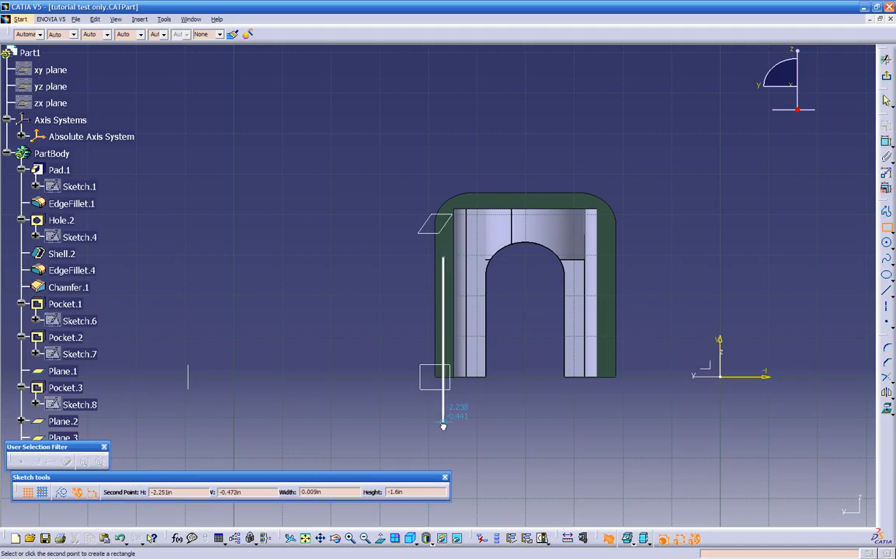
left_click(447, 417)
Move the narrow rectangle down so only its upper end overlaps the bottom of the side wall, and finish the sketch
middle_click_drag(448, 416, 470, 276, "ctrl")
left_click_drag(459, 227, 449, 447)
middle_click_drag(476, 414, 522, 362, "ctrl")
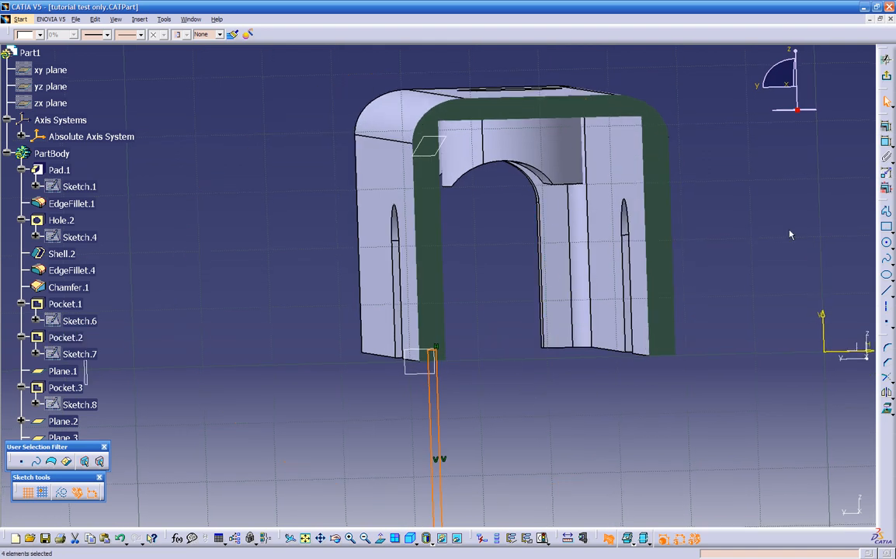
left_click(886, 83)
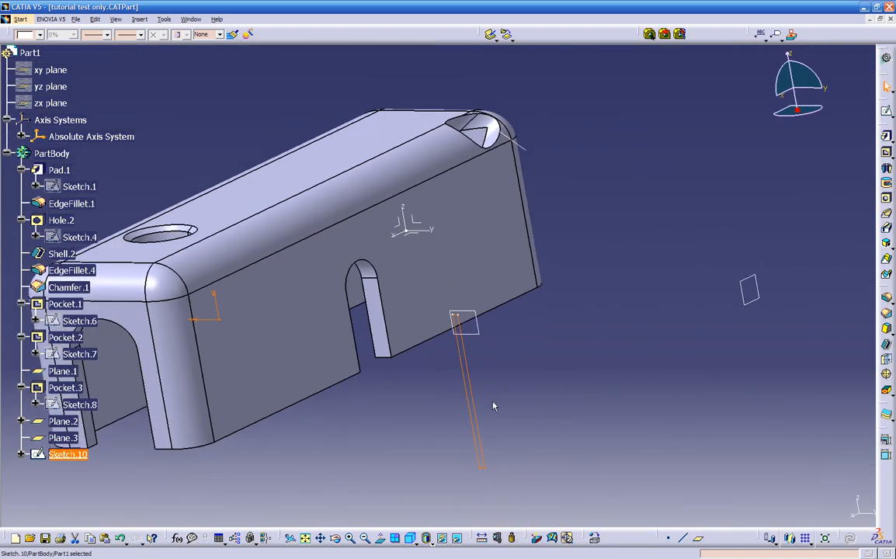
Define a pocket from the narrow rectangle sketch with both limits of type Dimension and a second-limit depth of 5 in
middle_click_drag(419, 365, 404, 320)
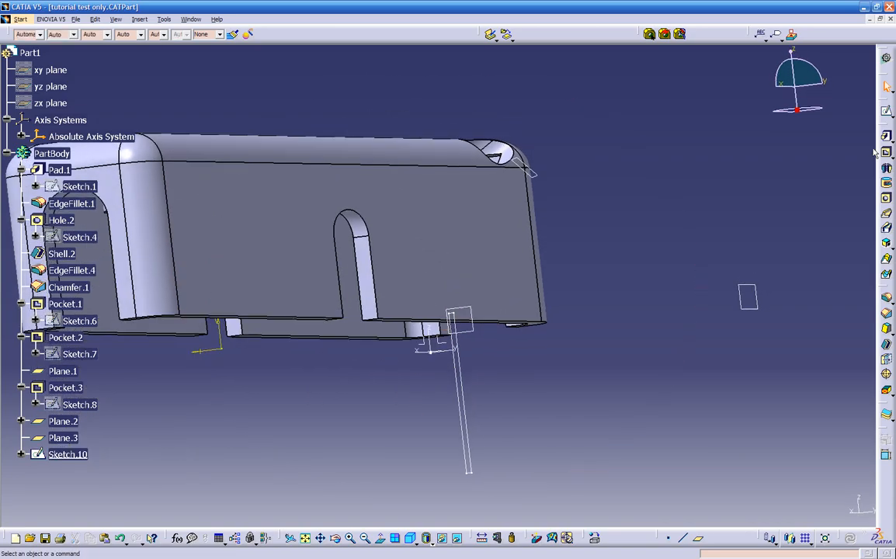
left_click(886, 153)
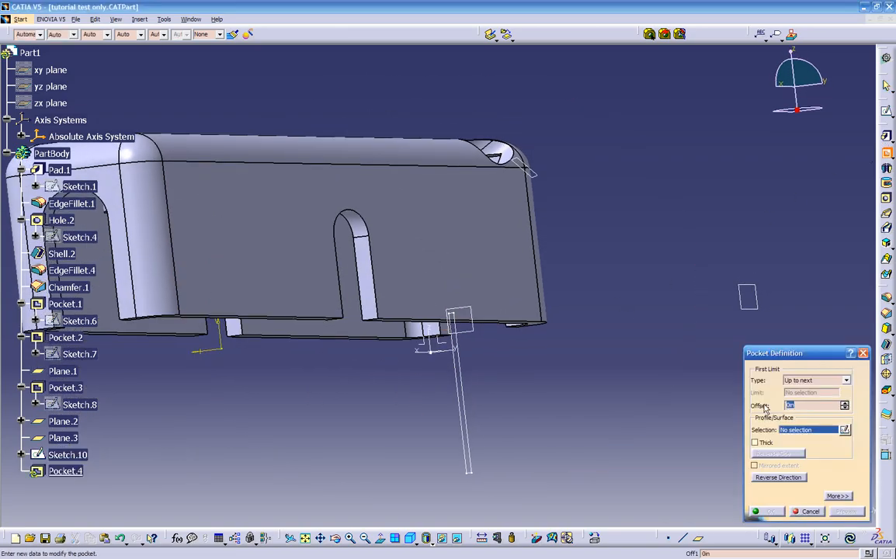
middle_click_drag(618, 371, 677, 376)
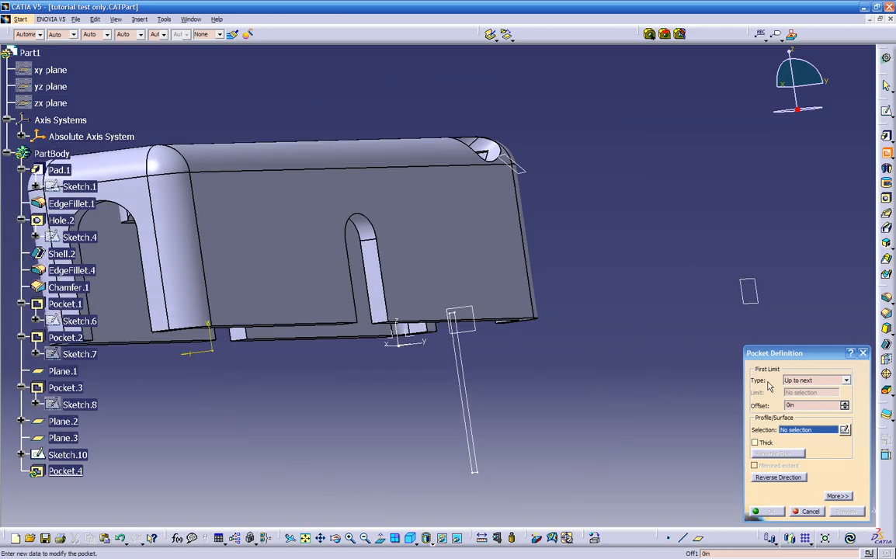
left_click(790, 380)
left_click(793, 390)
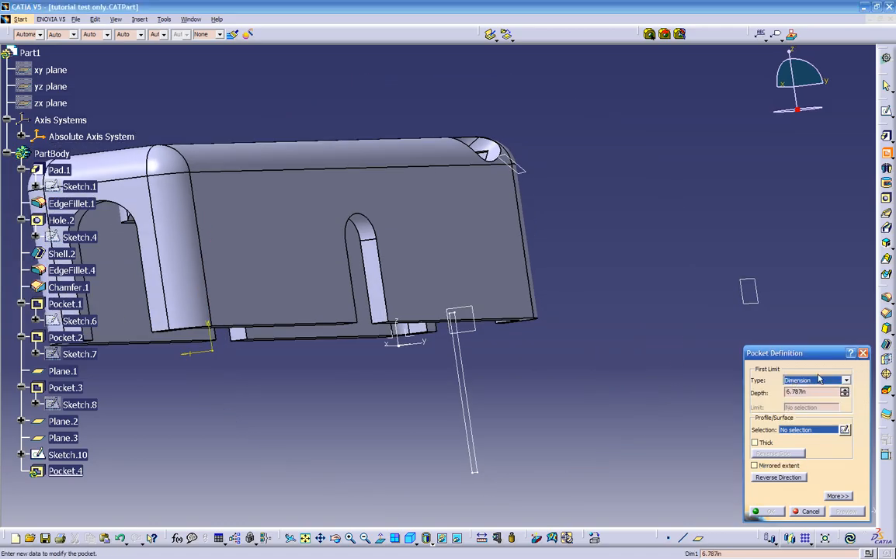
left_click(827, 493)
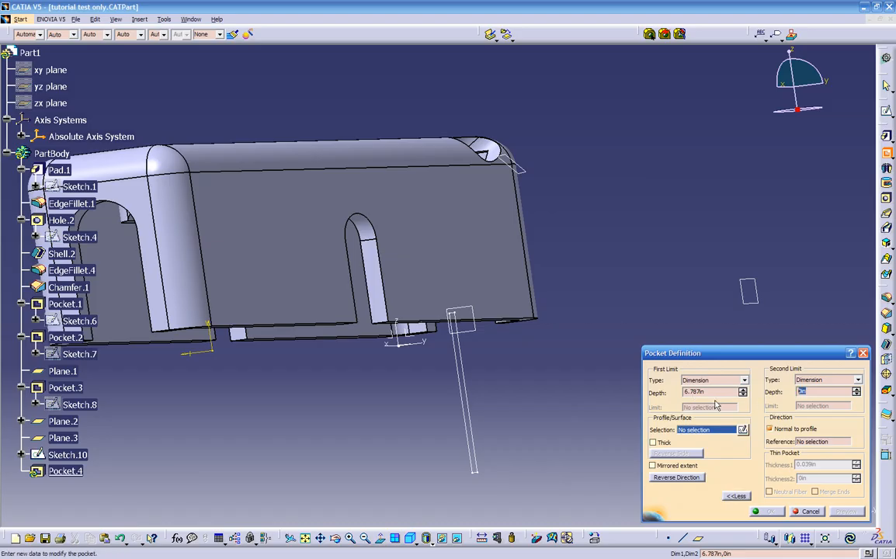
middle_click_drag(448, 384, 354, 394)
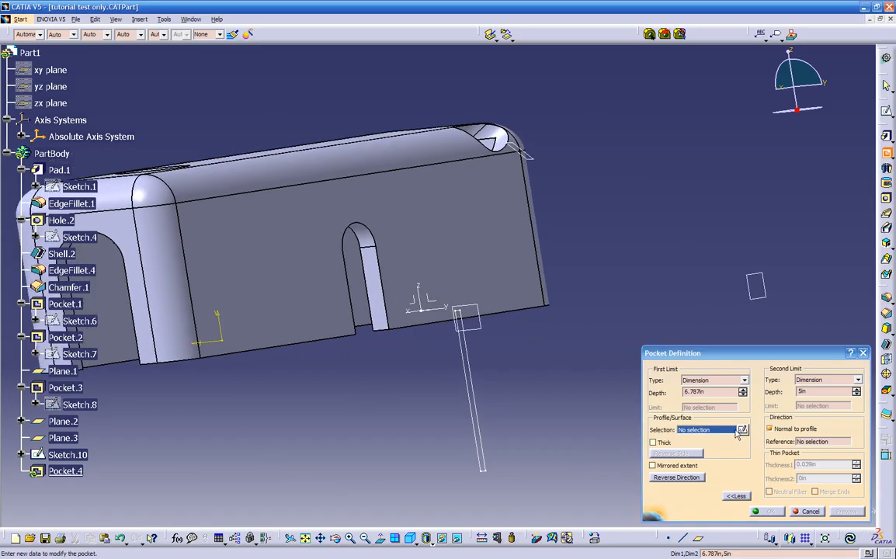
left_click(466, 356)
middle_click_drag(470, 366, 451, 404)
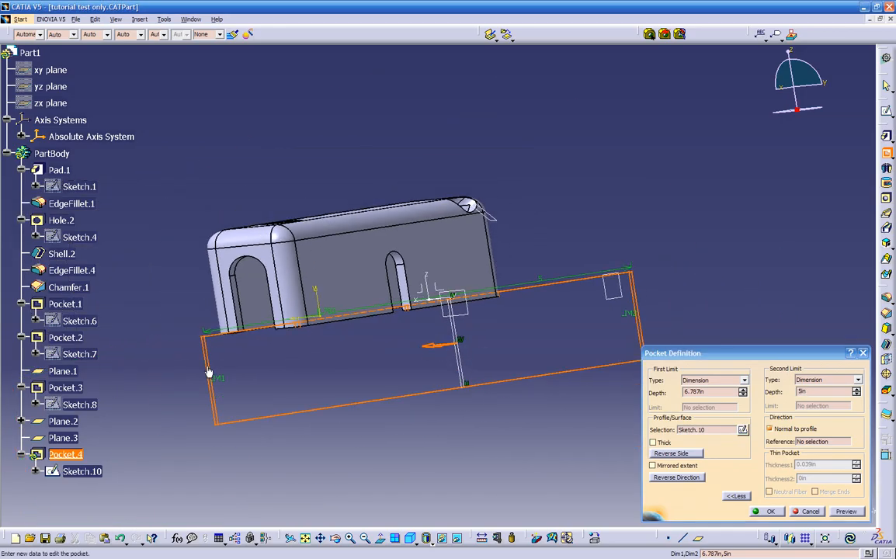
Shorten the groove pocket's first limit to about 1.79 in, and set its depth to 1.2 in
left_click_drag(218, 378, 307, 376)
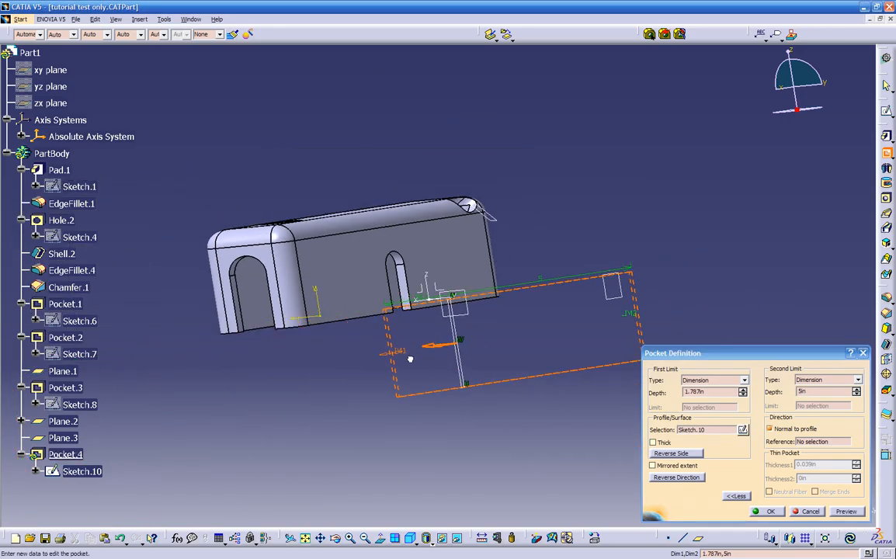
middle_click_drag(416, 341, 451, 292)
middle_click_drag(347, 405, 367, 316)
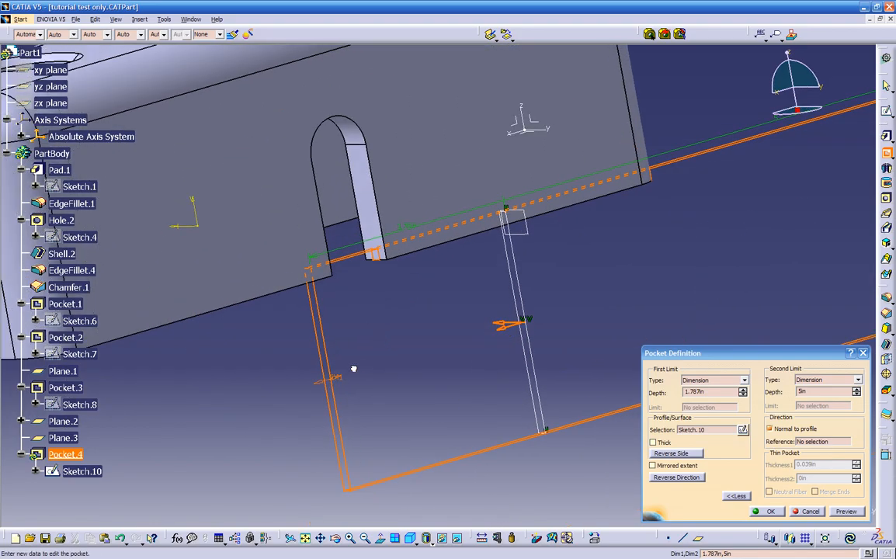
left_click_drag(385, 357, 407, 358)
left_click(718, 391)
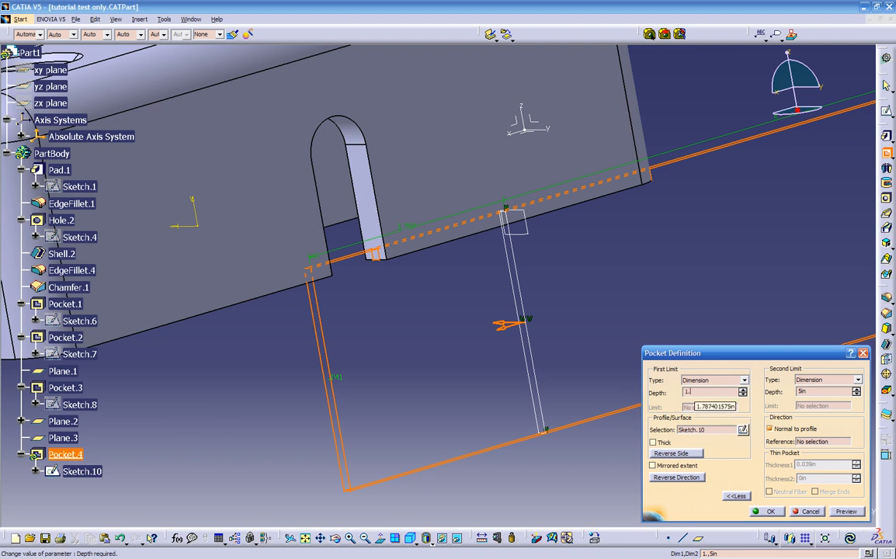
middle_click_drag(464, 358, 323, 371)
Change both limits of the groove pocket to Up to next with a 0 in offset and create it
left_click(713, 379)
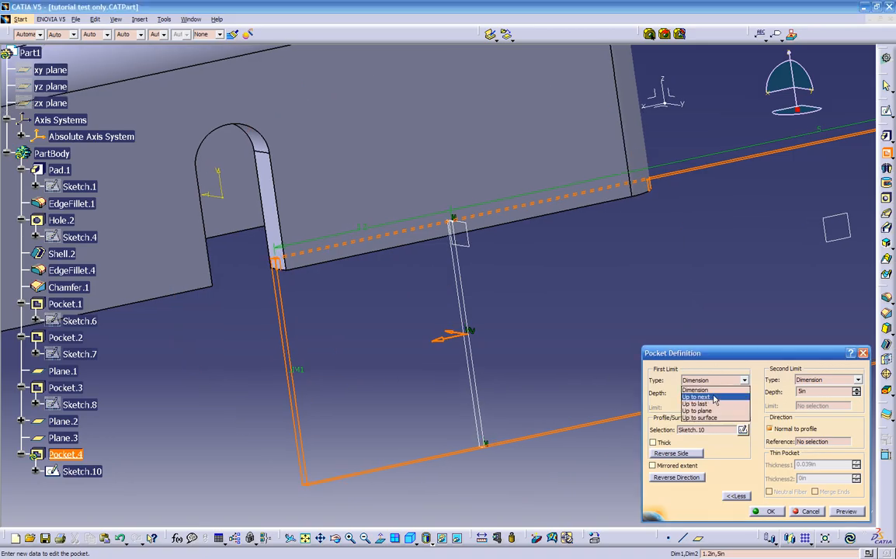
left_click(711, 393)
middle_click_drag(456, 376, 543, 260)
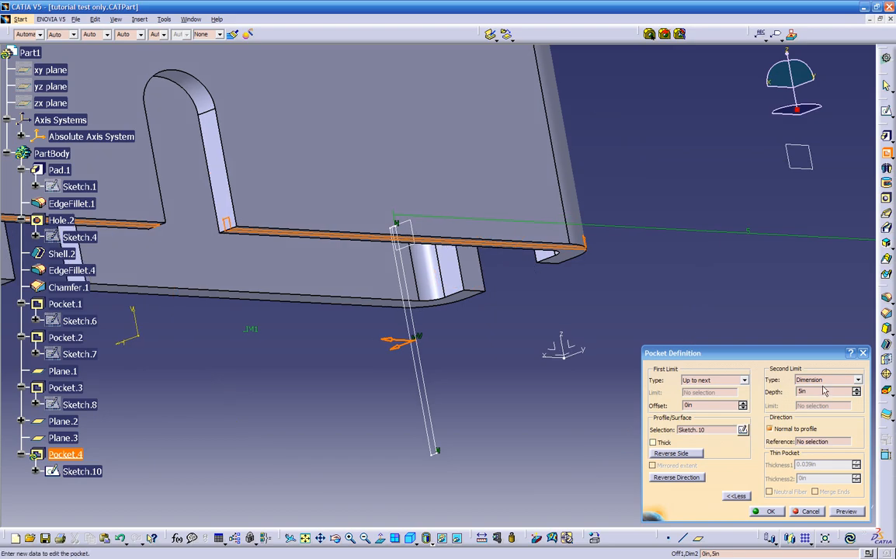
left_click(826, 380)
left_click(815, 395)
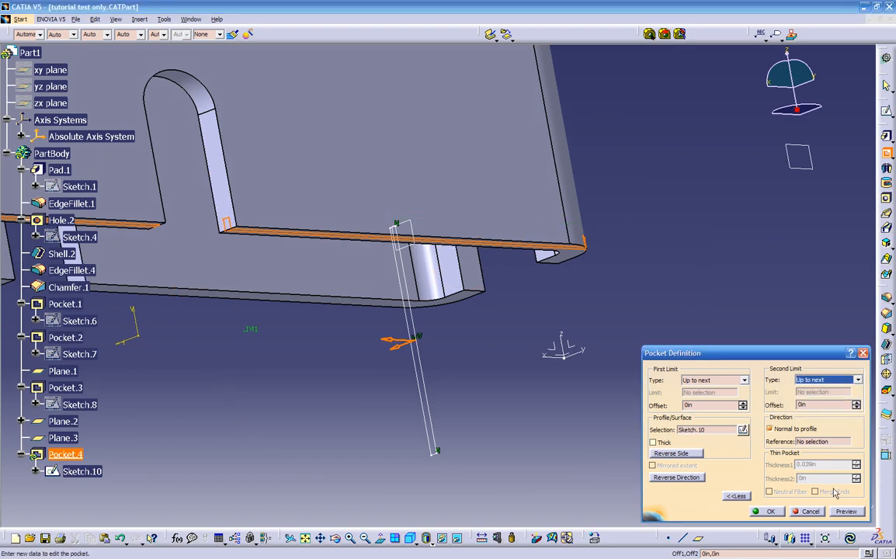
left_click(842, 512)
left_click(776, 512)
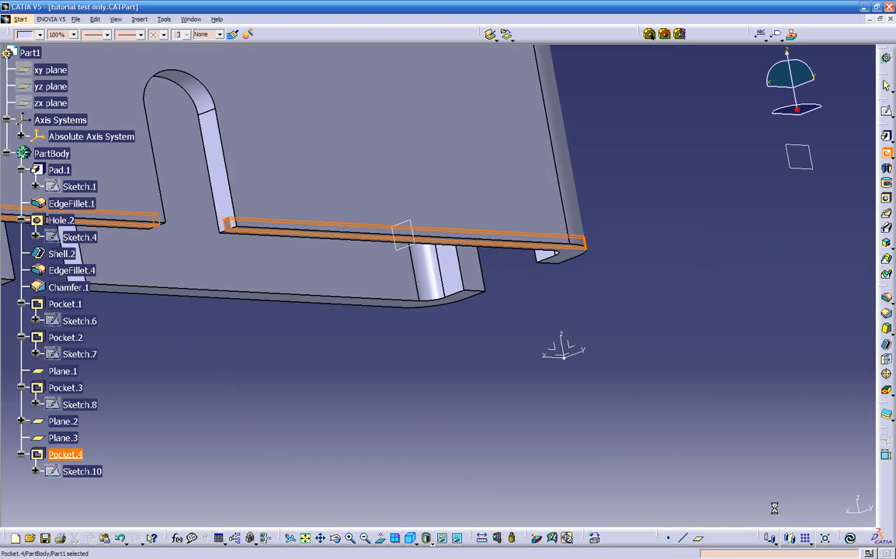
Start a reference plane of type Equation passing through the lower corner vertex of the side wall's arched cutout
middle_click_drag(508, 406, 610, 466)
left_click(698, 538)
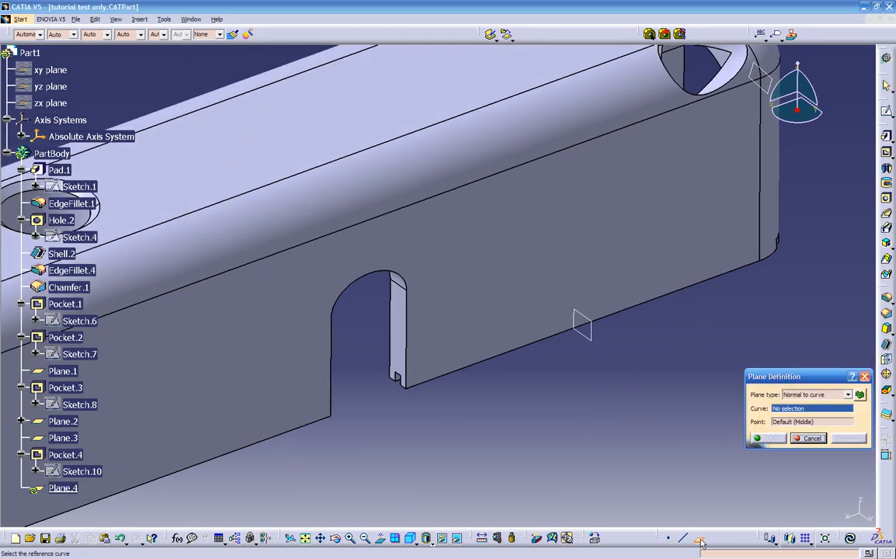
middle_click_drag(606, 406, 629, 440)
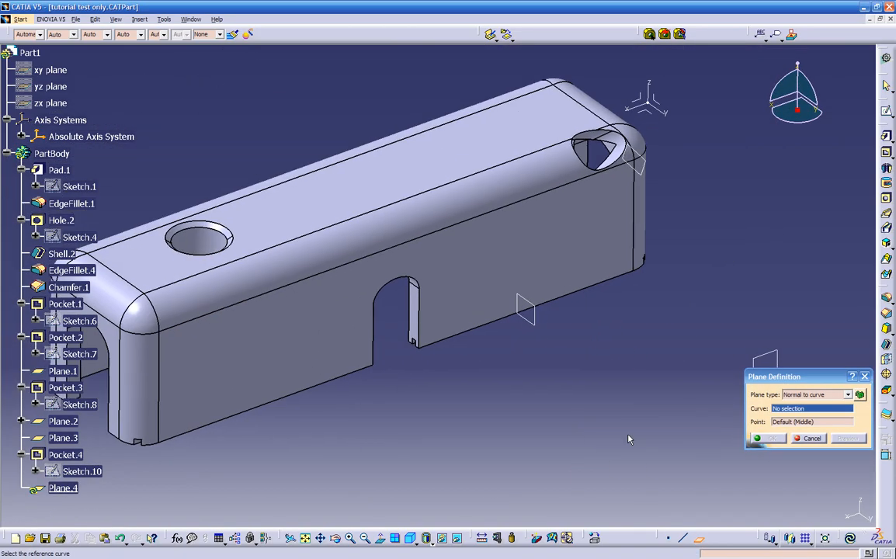
left_click(800, 395)
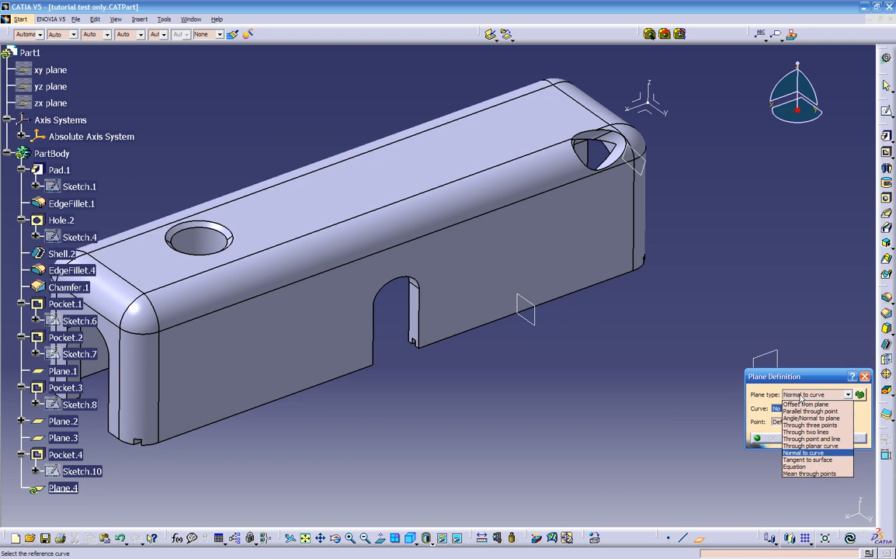
left_click(795, 467)
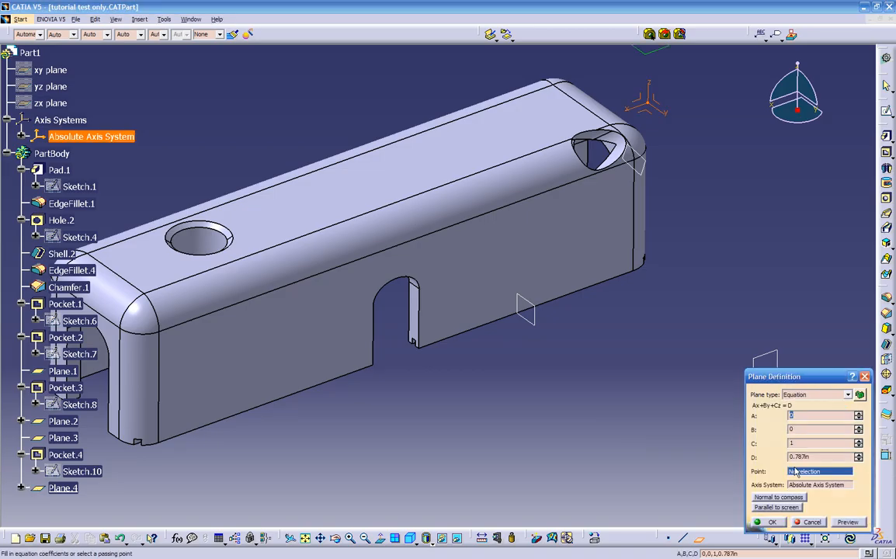
middle_click_drag(404, 398, 583, 373)
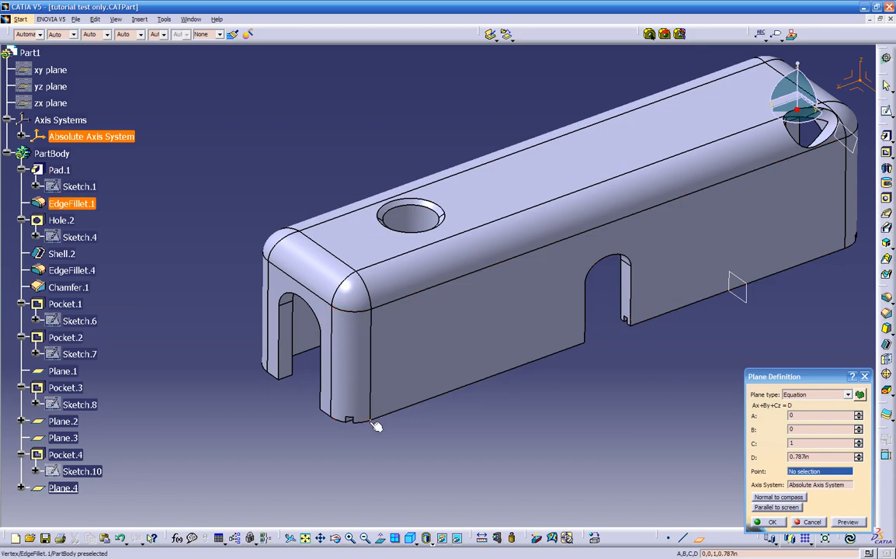
middle_click_drag(377, 424, 483, 388)
left_click(531, 340)
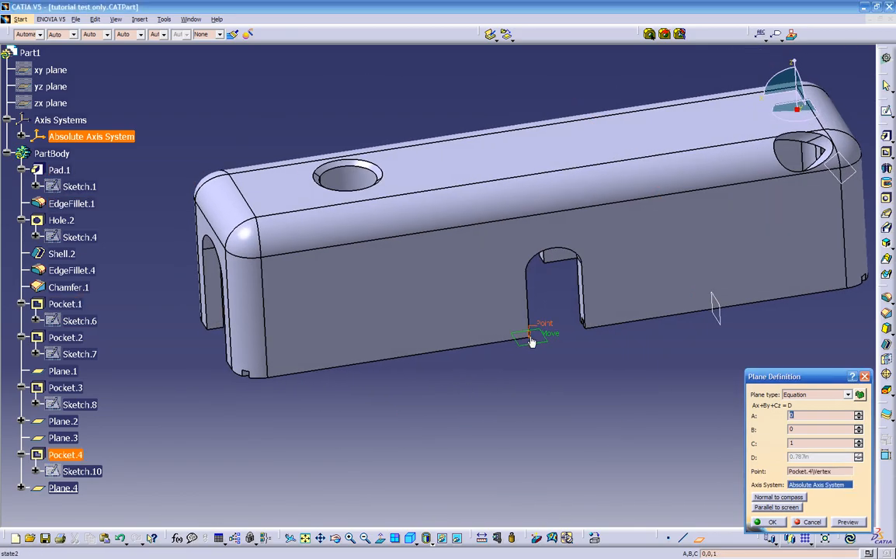
Orient the equation plane parallel to the screen and create it
middle_click_drag(533, 377, 560, 354)
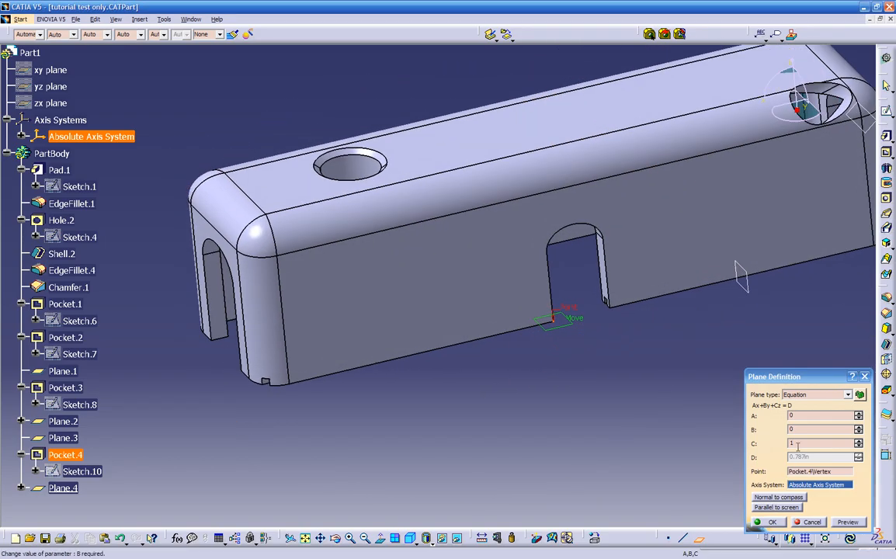
left_click(800, 398)
left_click(800, 397)
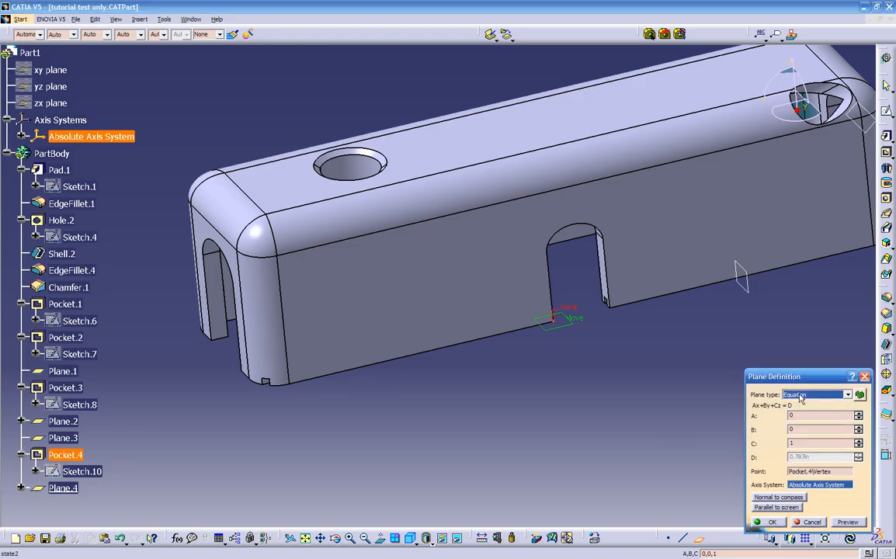
left_click(769, 508)
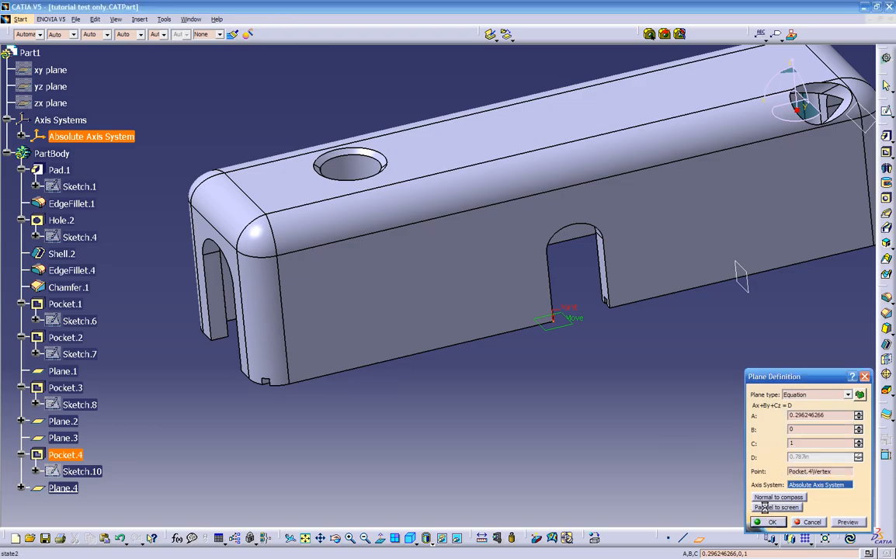
mouse_move(535, 335)
middle_mouse_down()
mouse_move(543, 310)
mouse_move(531, 167)
mouse_move(539, 97)
mouse_move(505, 89)
mouse_move(476, 124)
mouse_move(445, 356)
mouse_move(546, 423)
middle_mouse_up()
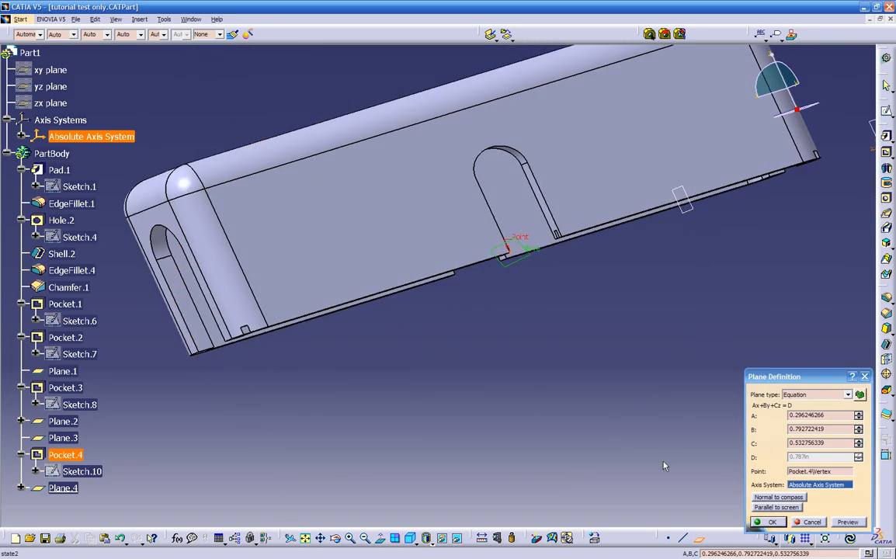
left_click(763, 525)
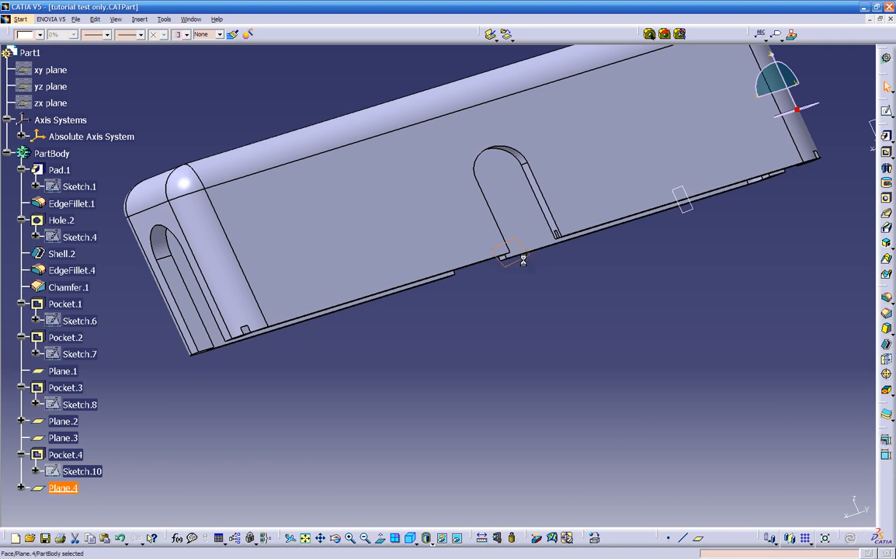
Sketch a small rectangle on the new equation plane, placed over the side wall beside the arched cutout, and finish the sketch
left_click(382, 542)
middle_click_drag(552, 338, 535, 412)
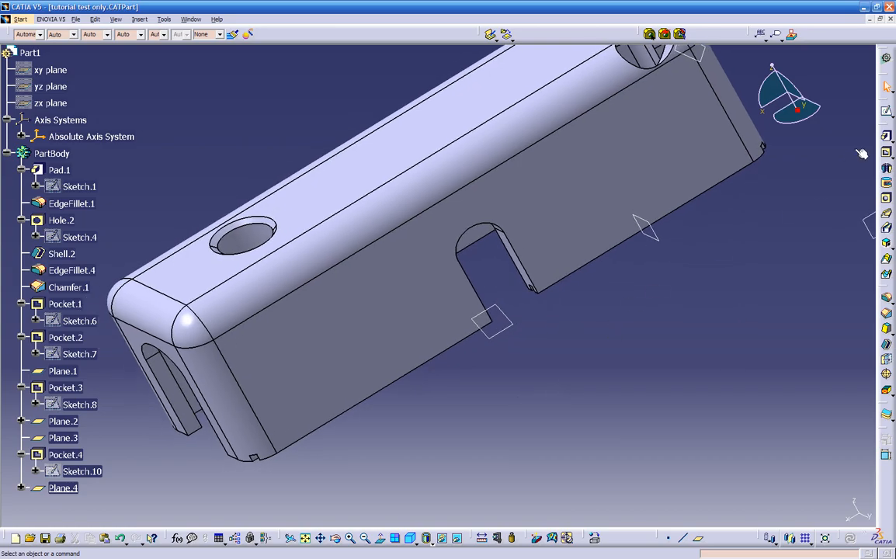
left_click(885, 113)
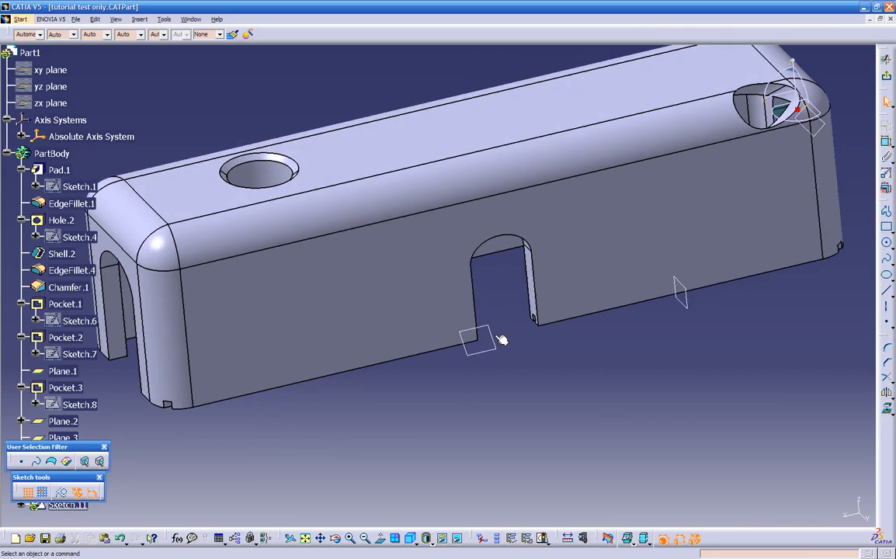
left_click(888, 227)
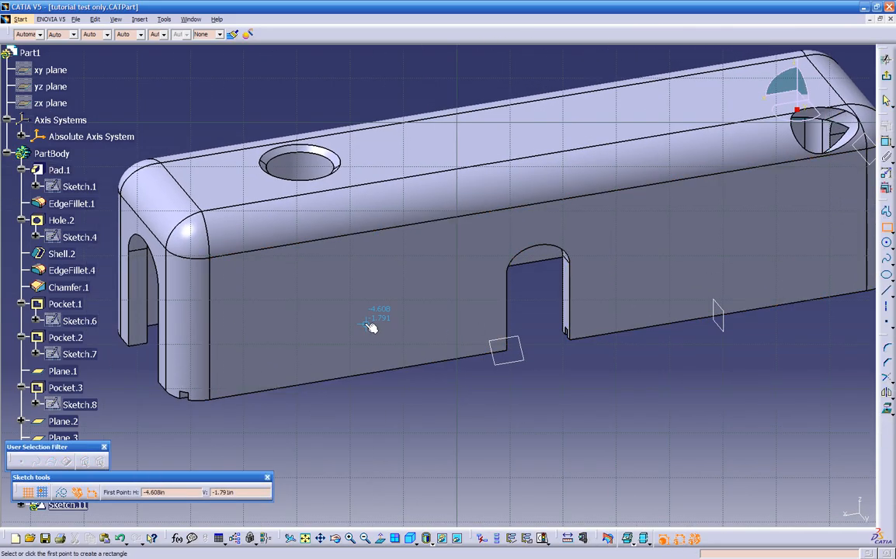
left_click(326, 321)
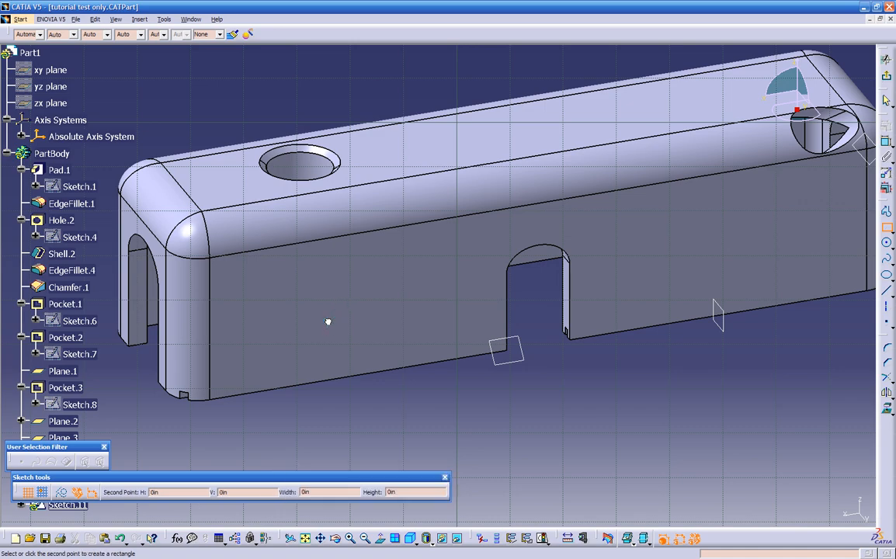
left_click(404, 341)
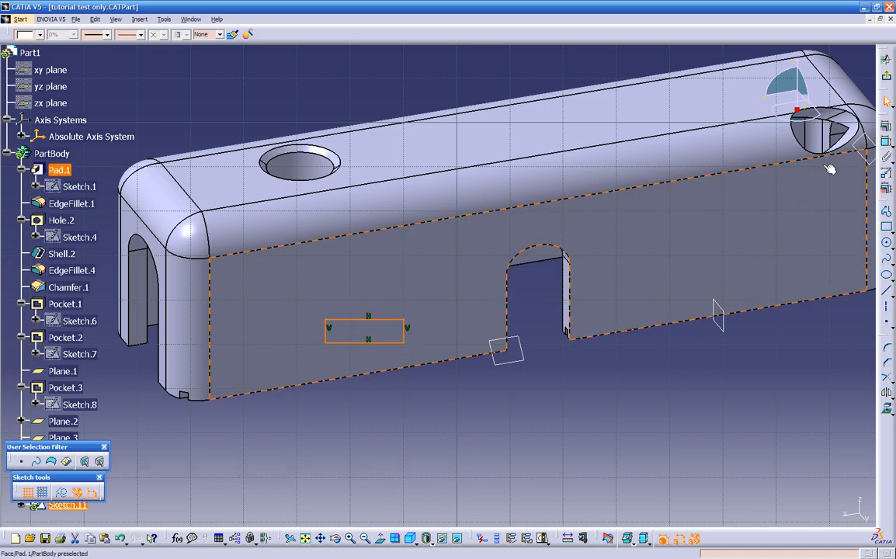
left_click(885, 80)
Cut a pocket from the rectangle sketch with its first limit set to Up to next and a 0 in offset
mouse_move(524, 434)
middle_mouse_down()
mouse_move(493, 259)
mouse_move(553, 144)
mouse_move(566, 188)
mouse_move(566, 116)
mouse_move(415, 311)
mouse_move(492, 326)
mouse_move(480, 340)
mouse_move(718, 201)
middle_mouse_up()
left_click(885, 153)
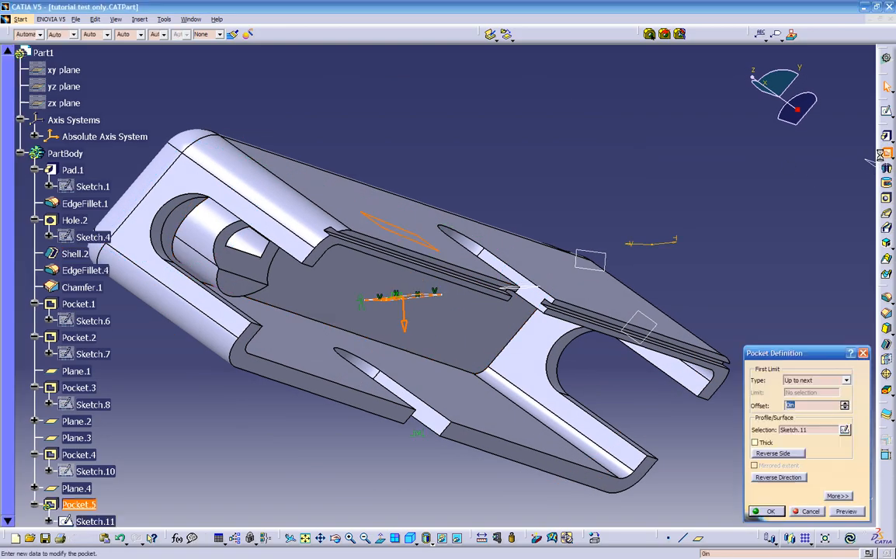
left_click(842, 512)
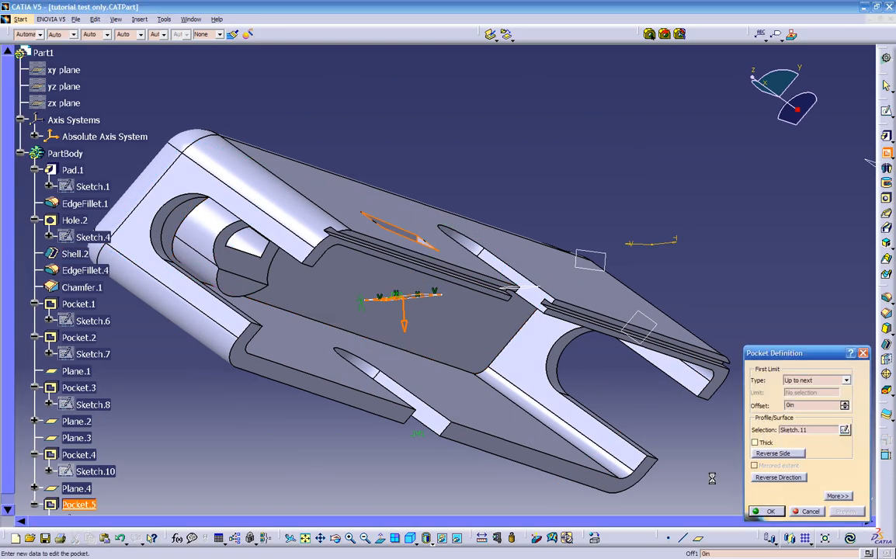
middle_click_drag(559, 346, 518, 388)
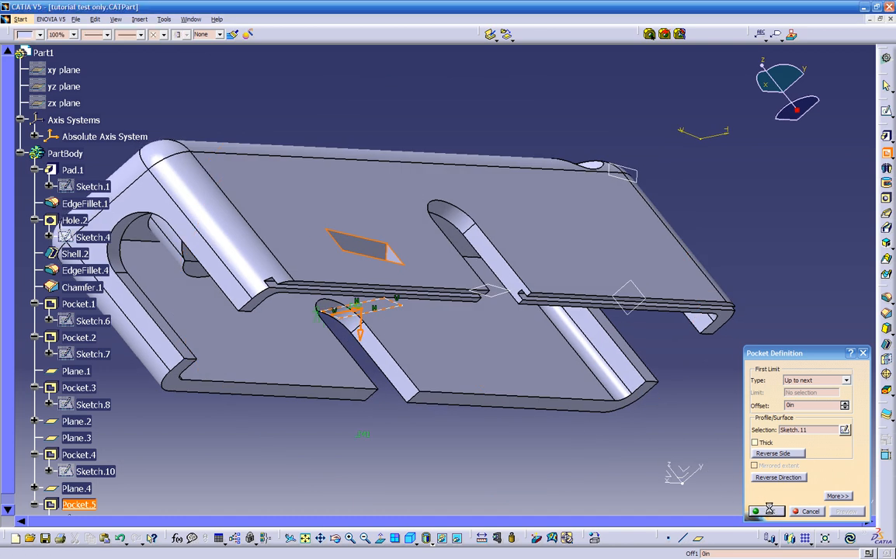
left_click(770, 510)
Edit the equation plane at the arch's lower corner and reorient it parallel to the screen from a new, higher view angle
middle_click_drag(422, 401, 481, 357)
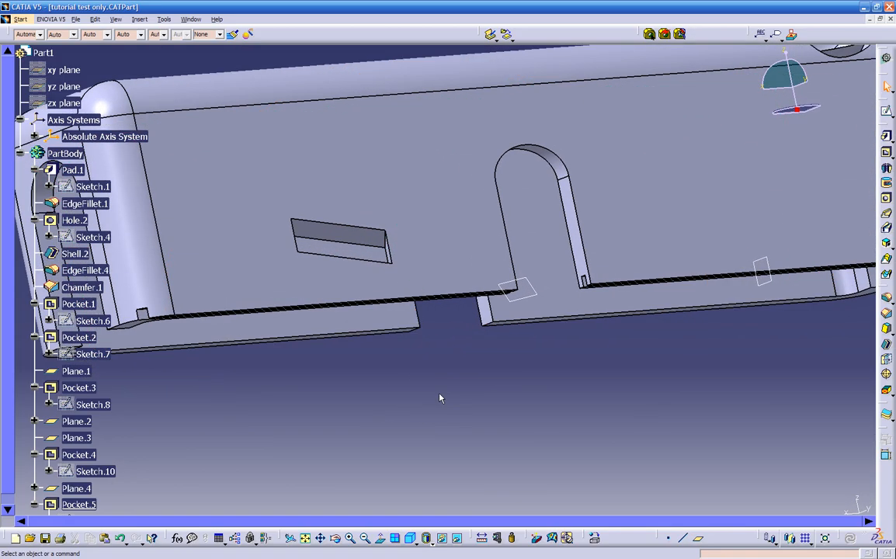
double_click(517, 300)
middle_click_drag(500, 334, 399, 370)
middle_click_drag(414, 279, 565, 420)
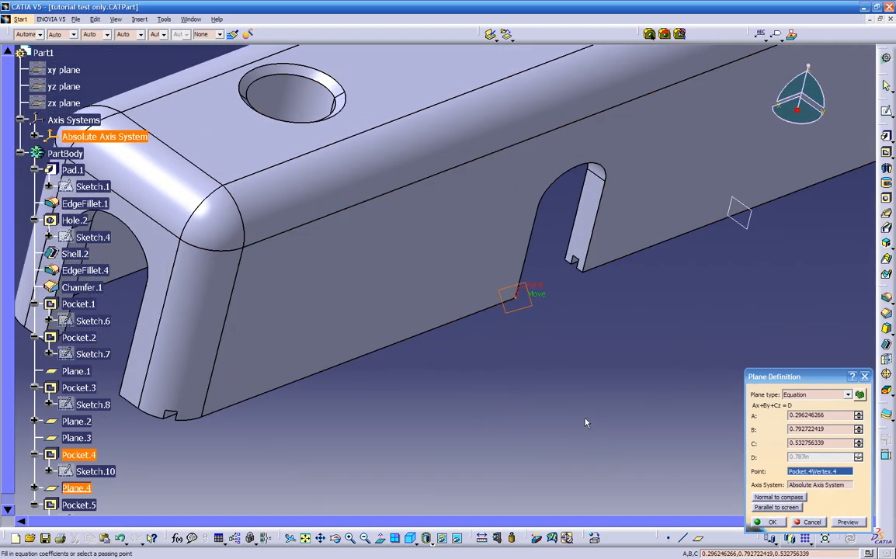
left_click(766, 507)
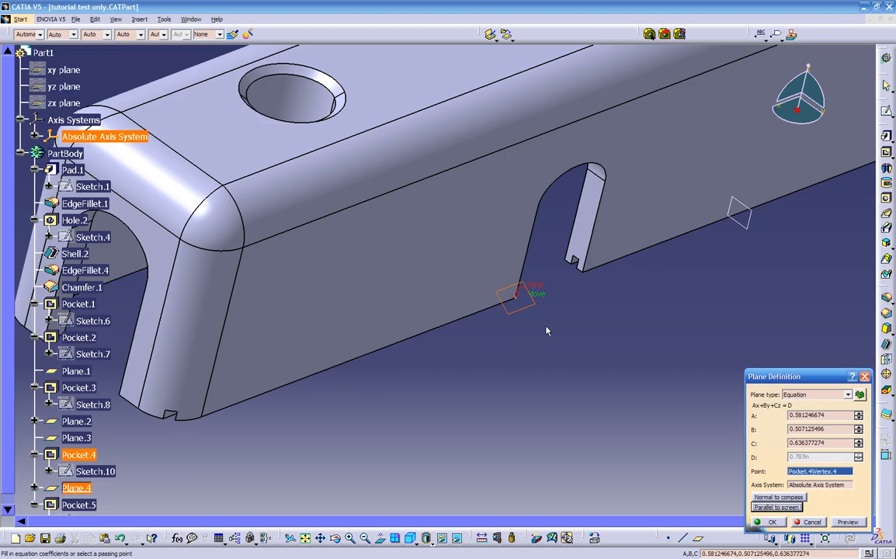
left_click(770, 522)
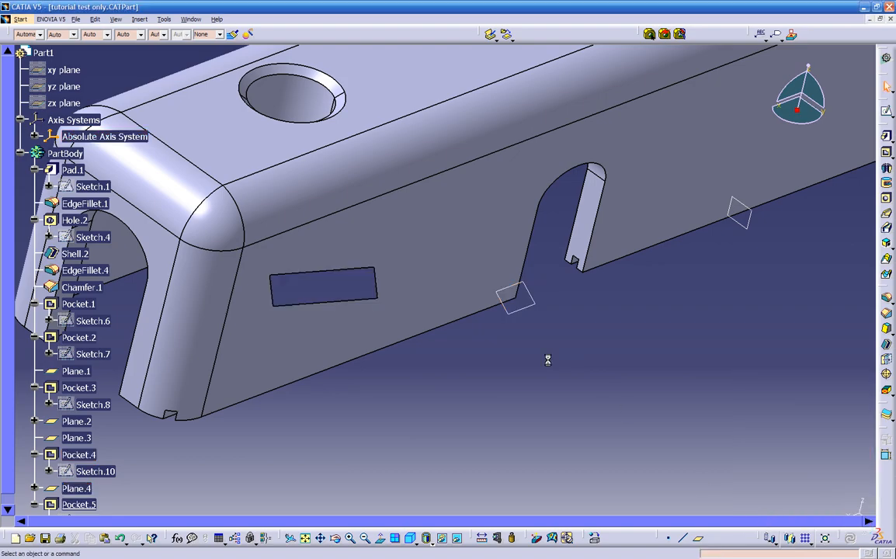
middle_click_drag(502, 362, 499, 365)
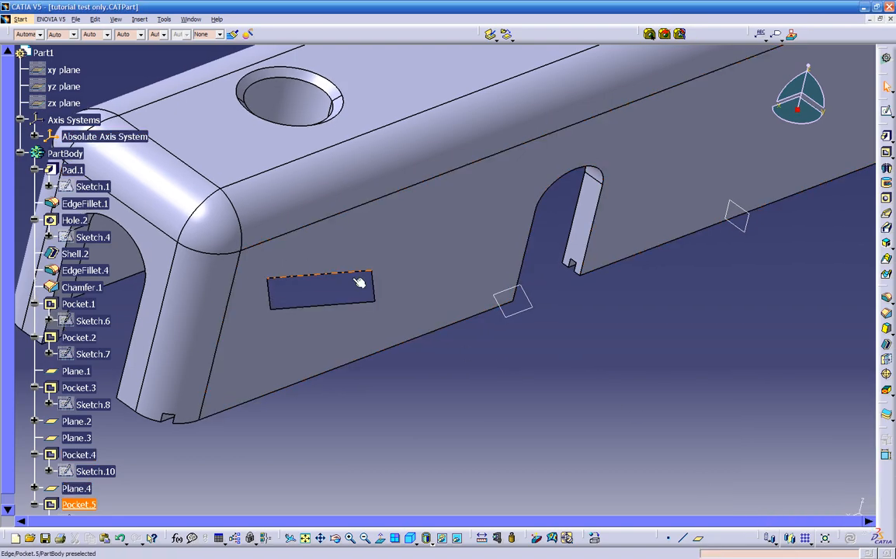
middle_click_drag(527, 272, 563, 357)
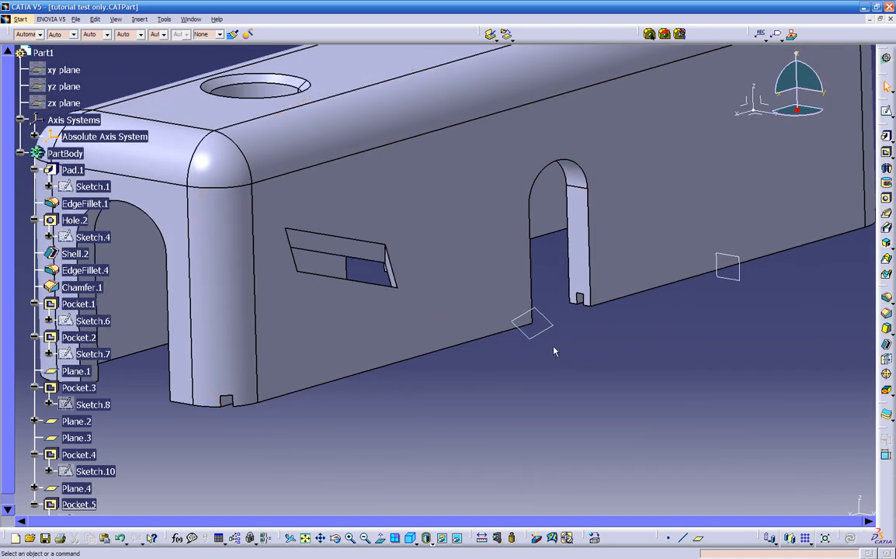
middle_click_drag(650, 358, 594, 385, "ctrl")
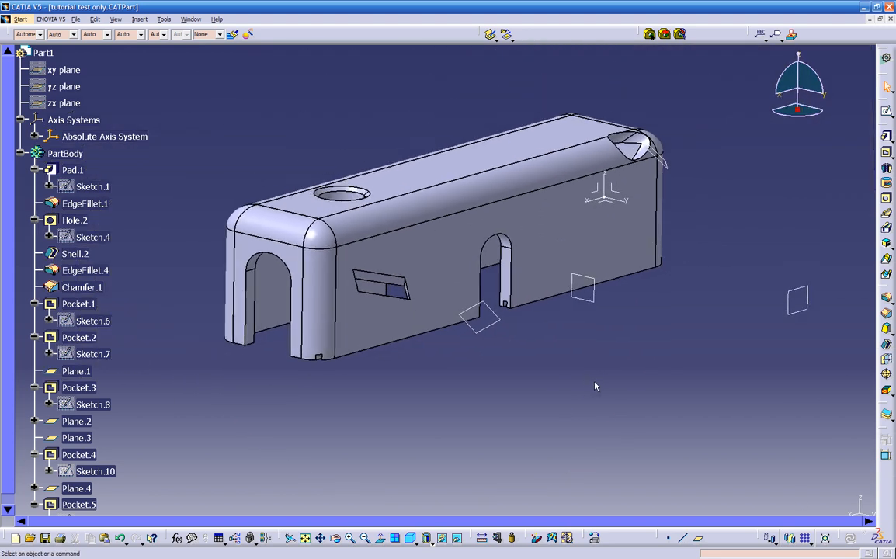
left_click(697, 537)
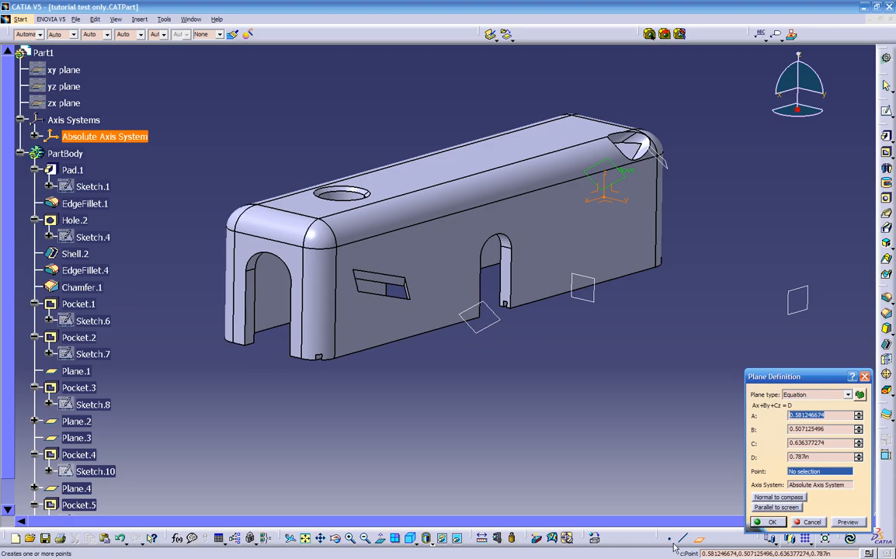
left_click(807, 395)
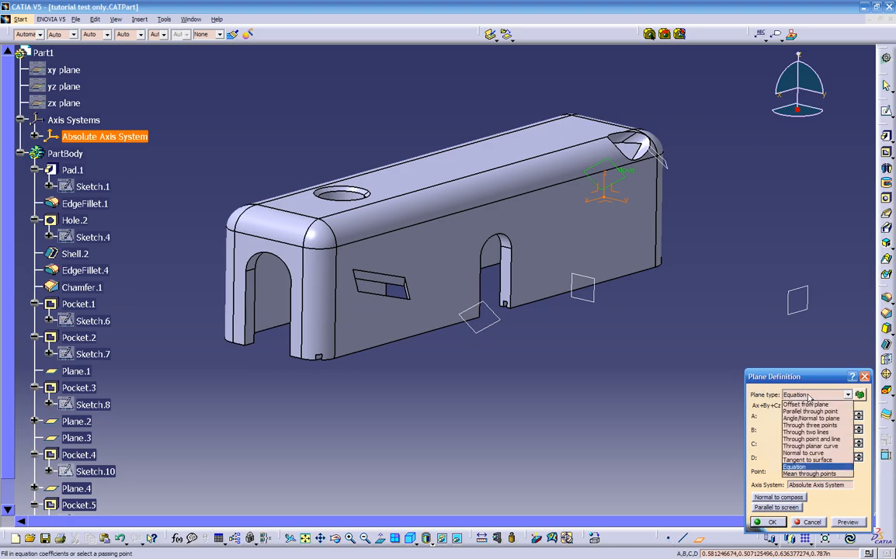
left_click(606, 336)
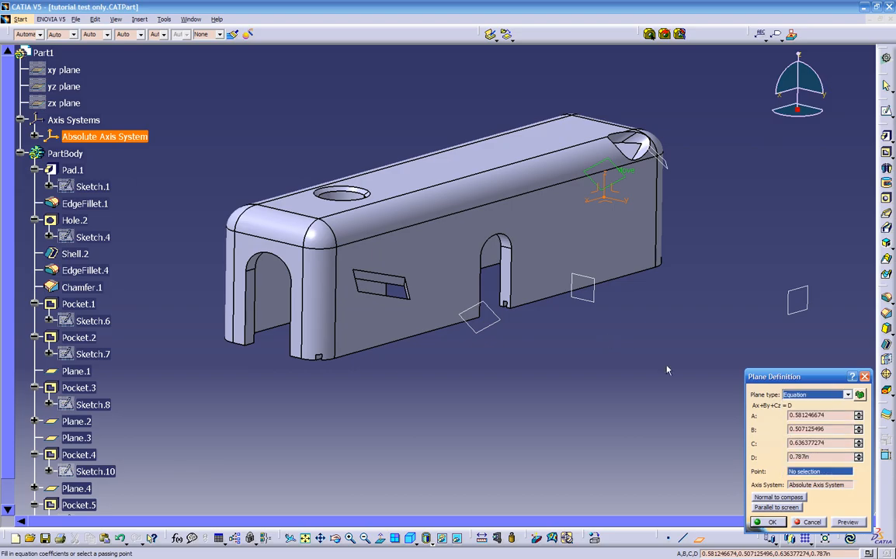
left_click(804, 523)
Create a Tangent to surface plane on the arched end face, passing through that face's upper corner vertex beside the side wall
middle_click_drag(681, 378, 584, 211)
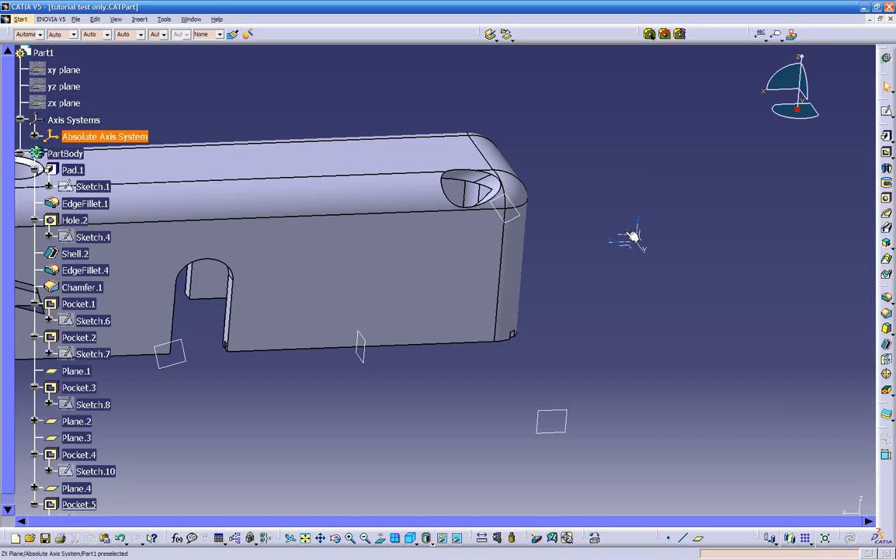
middle_click_drag(474, 370, 577, 370)
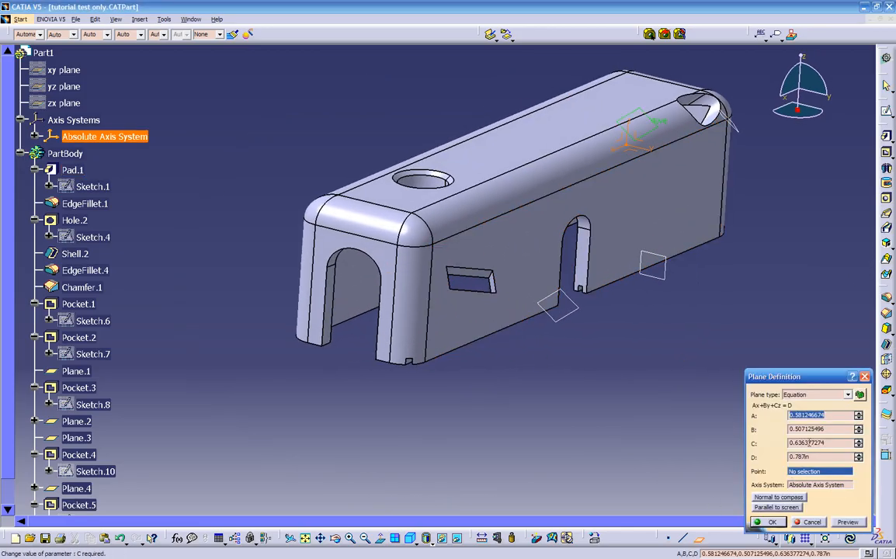
left_click(815, 395)
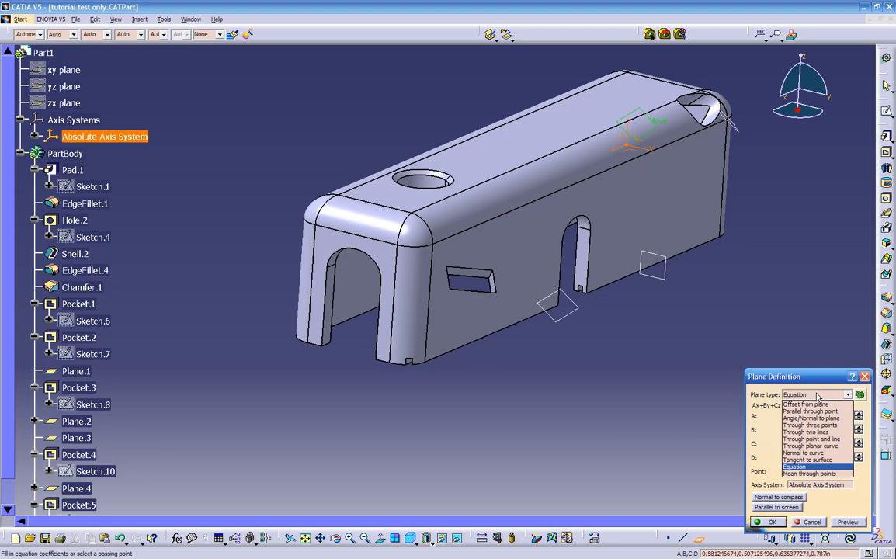
left_click(797, 461)
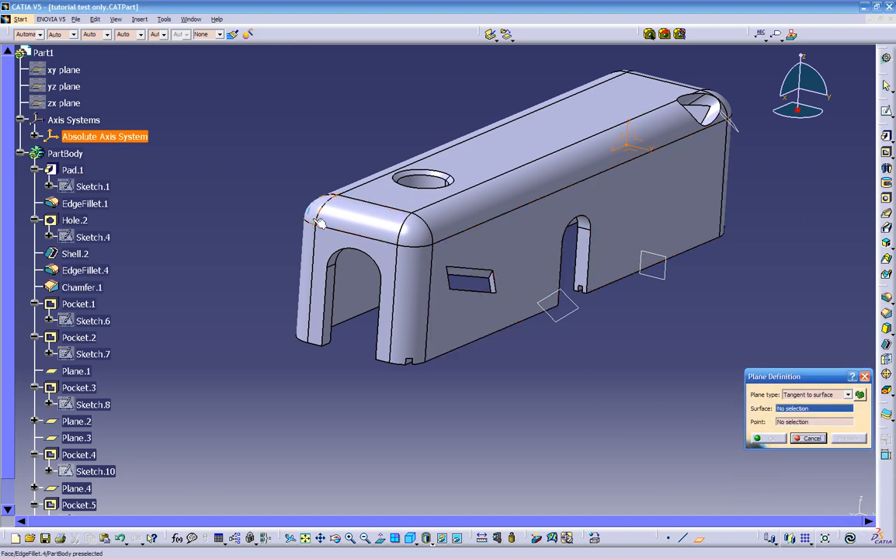
middle_click_drag(421, 416, 463, 294)
left_click(437, 250)
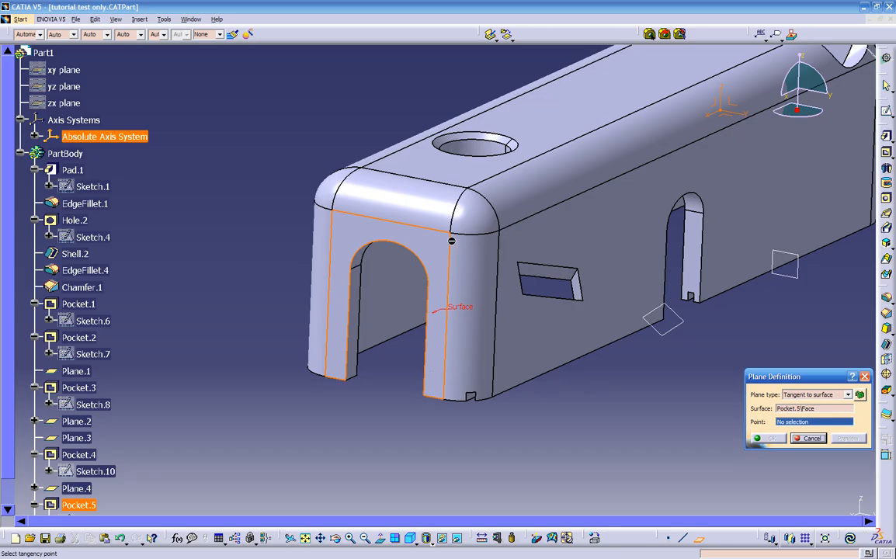
left_click(451, 235)
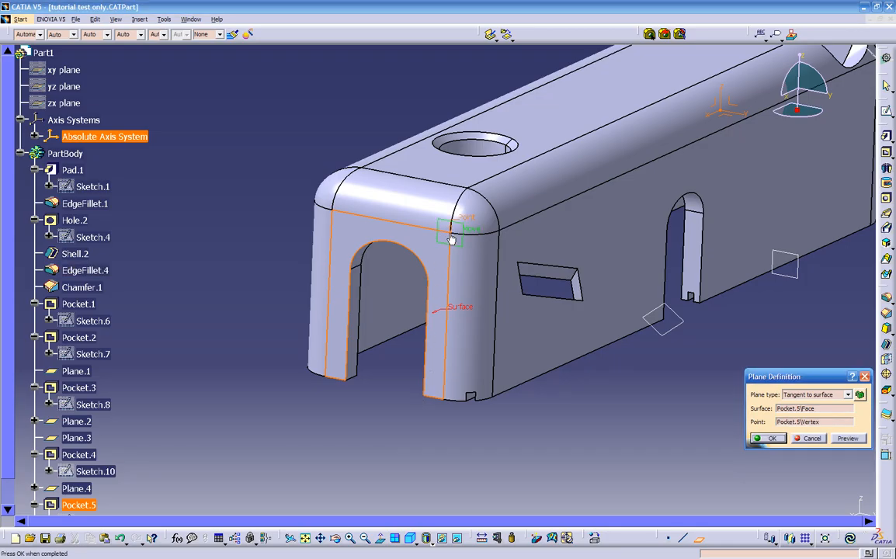
middle_click_drag(474, 309, 443, 425)
left_click(766, 439)
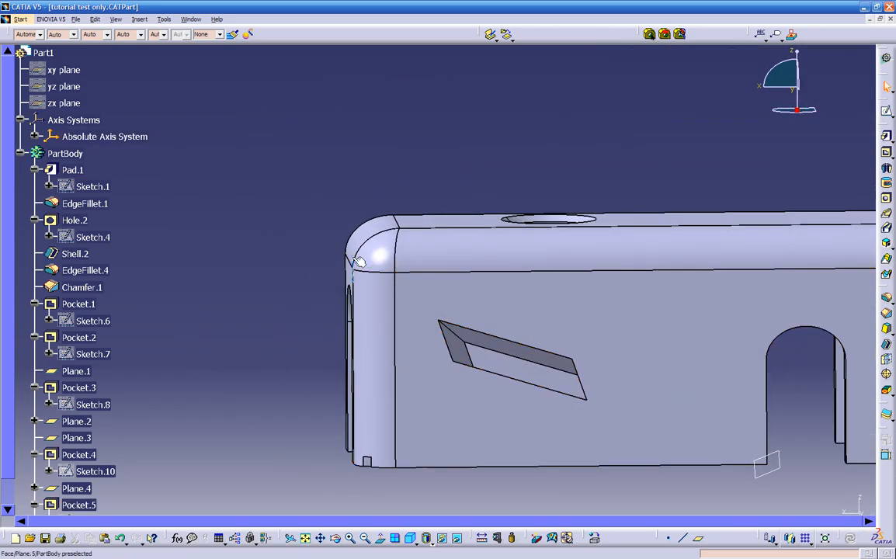
Open a sketch on the tangent plane, inspect it from both sides with the normal view, and exit the sketch
middle_click_drag(358, 262, 431, 282)
left_click(499, 320)
left_click(887, 114)
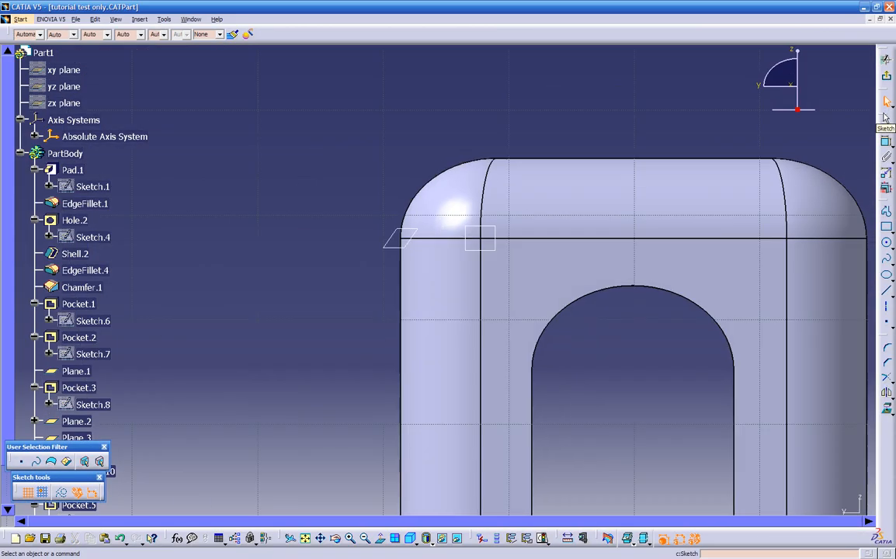
mouse_move(563, 270)
middle_mouse_down()
mouse_move(535, 340)
mouse_move(522, 347)
mouse_move(596, 356)
mouse_move(516, 344)
mouse_move(486, 351)
mouse_move(509, 353)
middle_mouse_up()
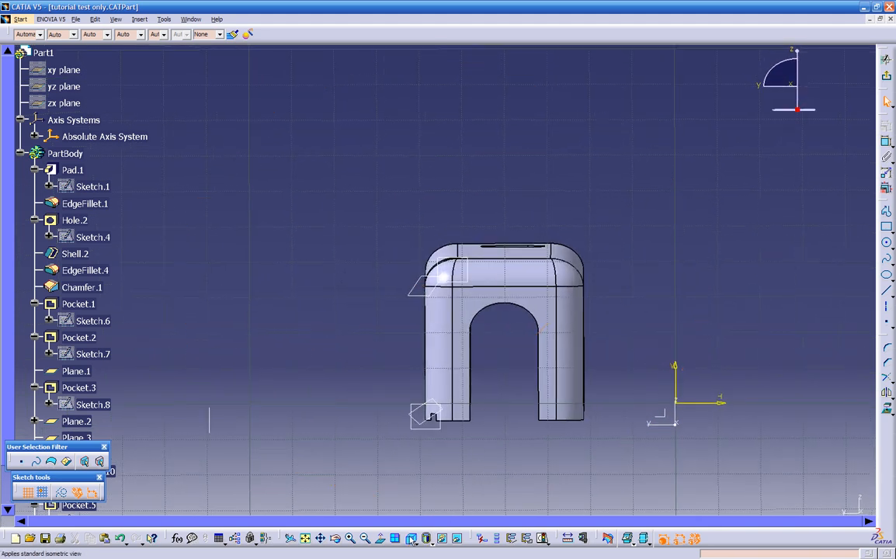
left_click(380, 540)
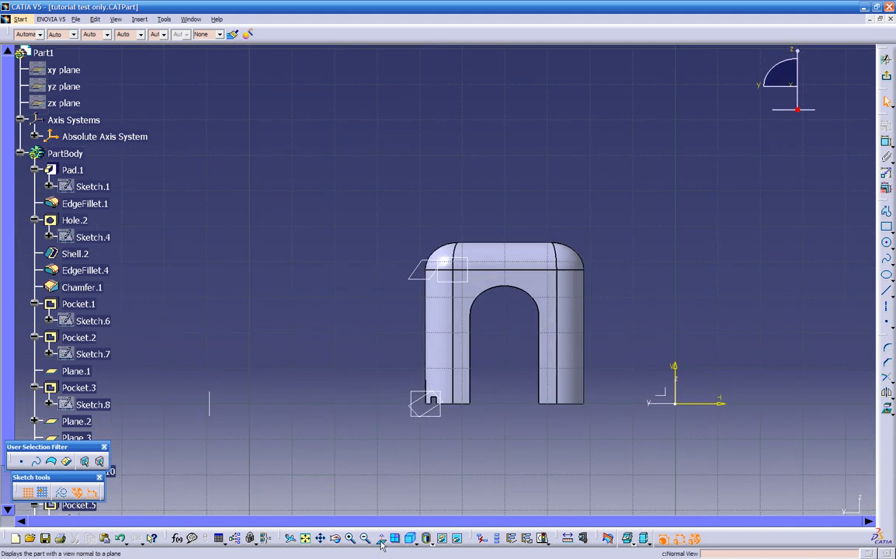
left_click(380, 540)
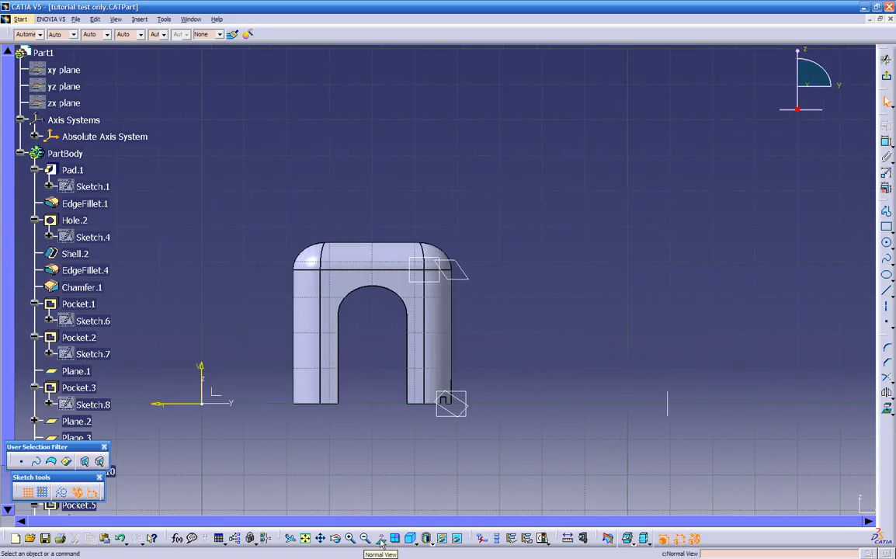
left_click(380, 540)
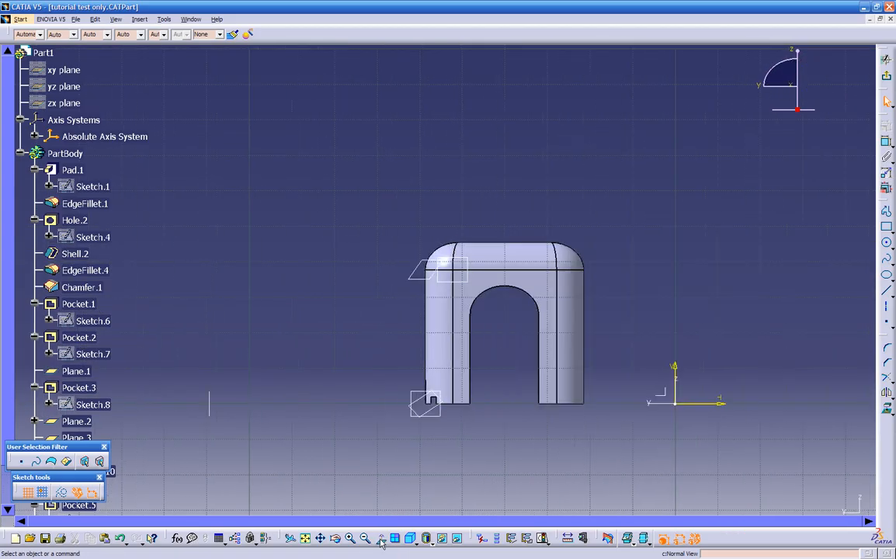
left_click(380, 540)
middle_click_drag(406, 432, 518, 403)
left_click(887, 78)
Create an Offset from plane plane referencing the equation plane at the arch's lower corner, placed freehand on the reference plane's opposite side
mouse_move(592, 414)
middle_mouse_down()
mouse_move(570, 418)
mouse_move(589, 435)
middle_mouse_up()
left_click(698, 537)
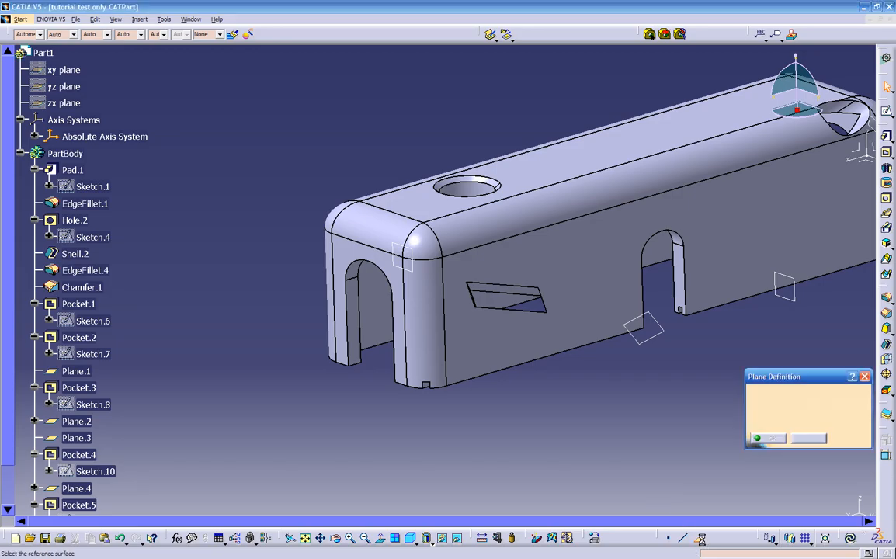
middle_click_drag(657, 421, 634, 247)
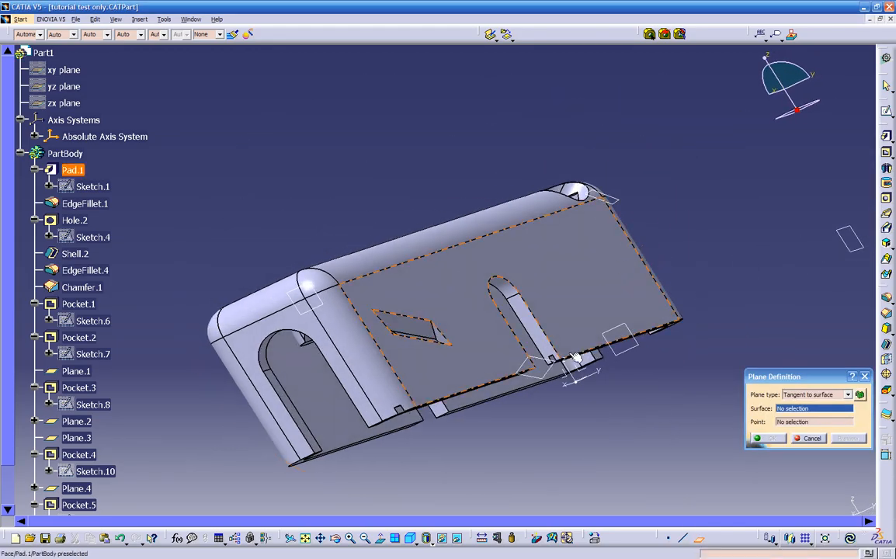
left_click(546, 365)
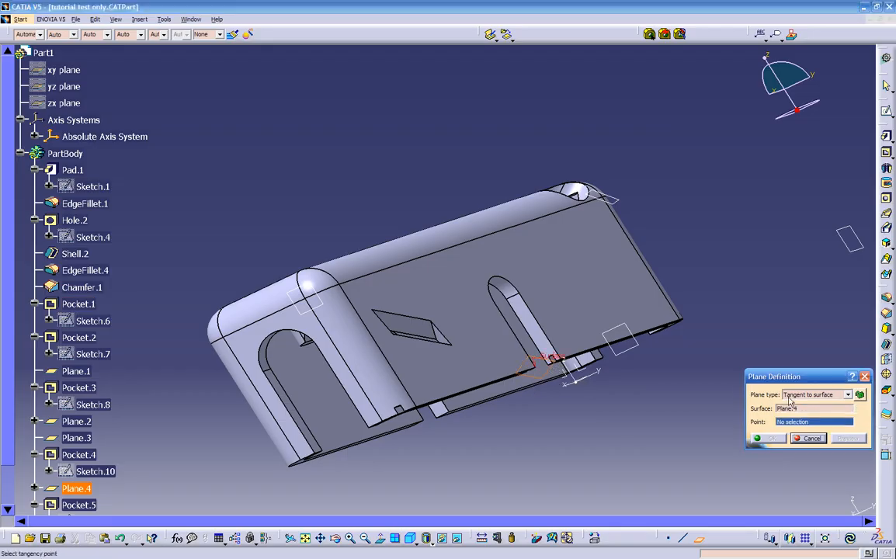
left_click(823, 394)
left_click(761, 418)
middle_click_drag(674, 336, 566, 425)
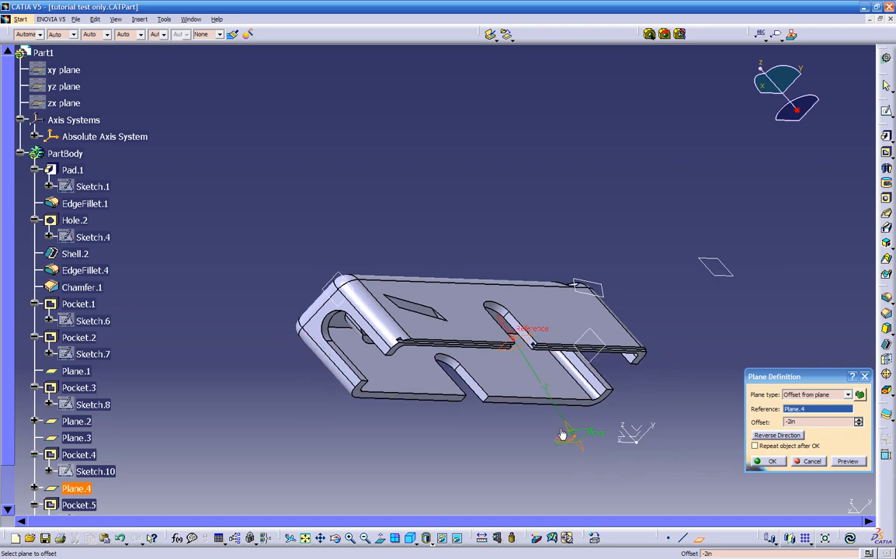
left_click_drag(547, 414, 474, 219)
middle_click_drag(535, 291, 574, 334)
left_click(761, 461)
Edit the equation plane at the arch's lower corner and reorient it parallel to the screen from a new view angle
middle_click_drag(678, 415, 539, 380)
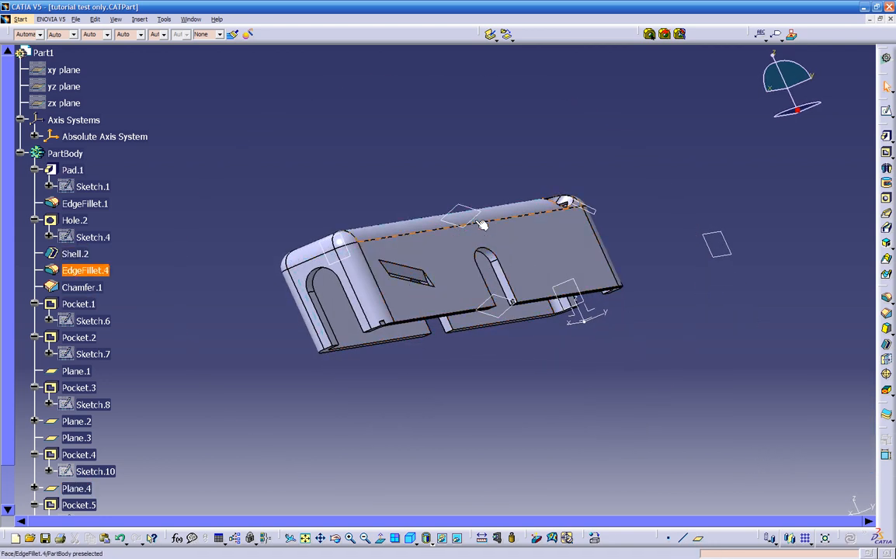
double_click(510, 301)
middle_click_drag(553, 356, 430, 413)
left_click(793, 508)
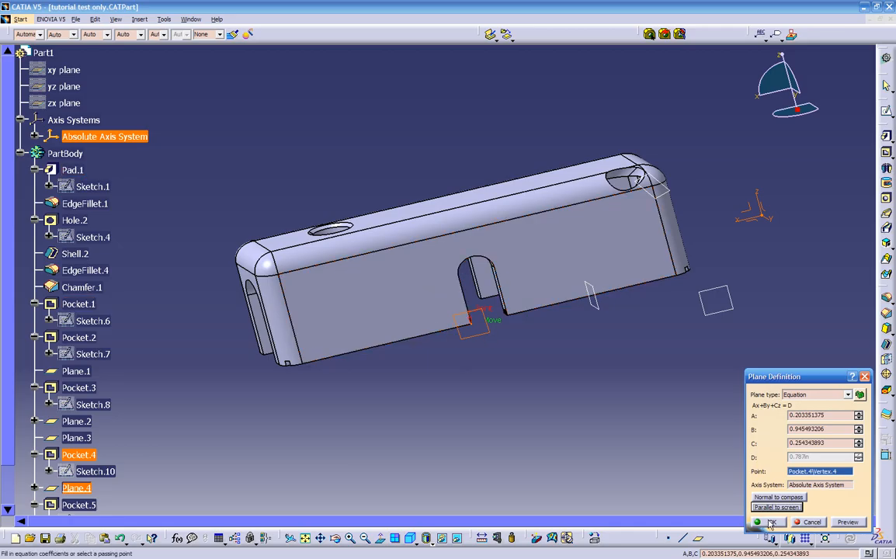
left_click(770, 522)
Examine the part and its reference planes from several angles and review the end of the feature tree
middle_click_drag(522, 374, 541, 189)
middle_click_drag(556, 283, 535, 498)
middle_click_drag(601, 316, 604, 378)
mouse_move(538, 389)
middle_mouse_down()
mouse_move(462, 310)
mouse_move(510, 327)
mouse_move(582, 318)
mouse_move(500, 326)
mouse_move(512, 345)
mouse_move(600, 388)
mouse_move(621, 411)
middle_mouse_up()
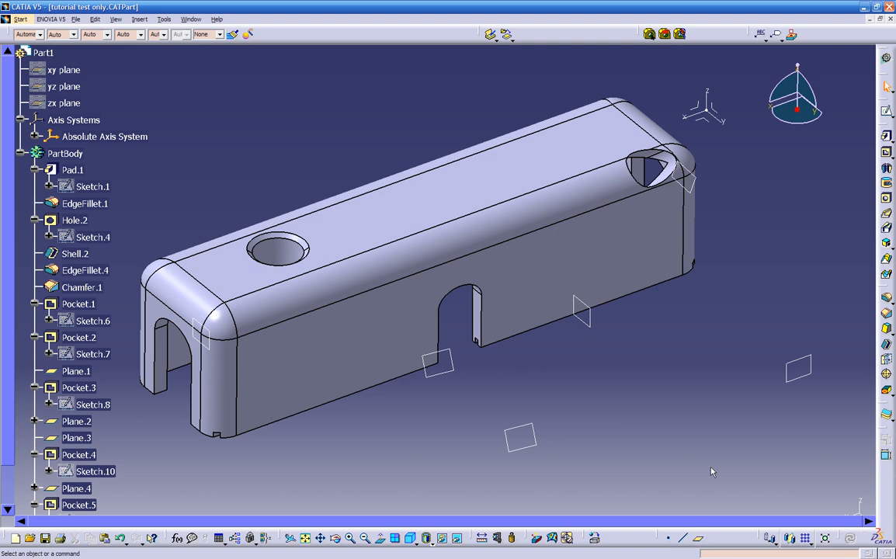
middle_click_drag(694, 445, 626, 419)
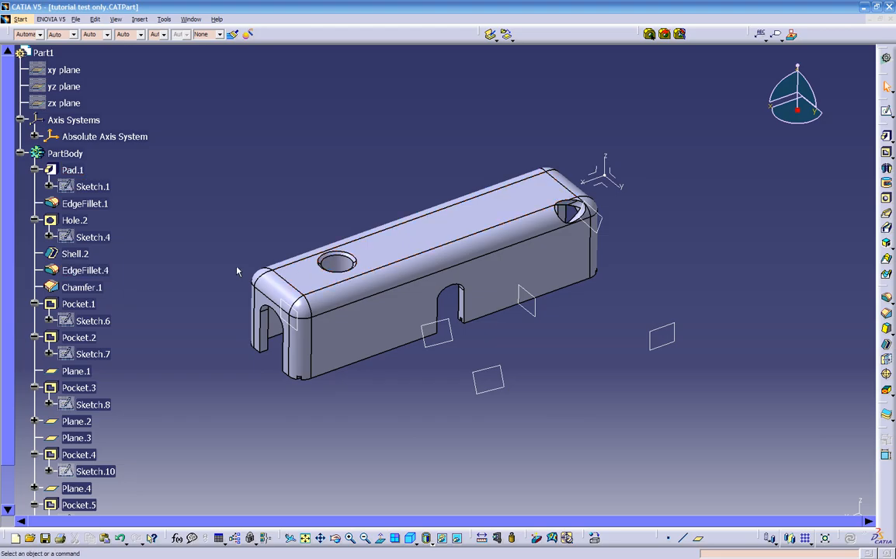
middle_click_drag(227, 302, 239, 314)
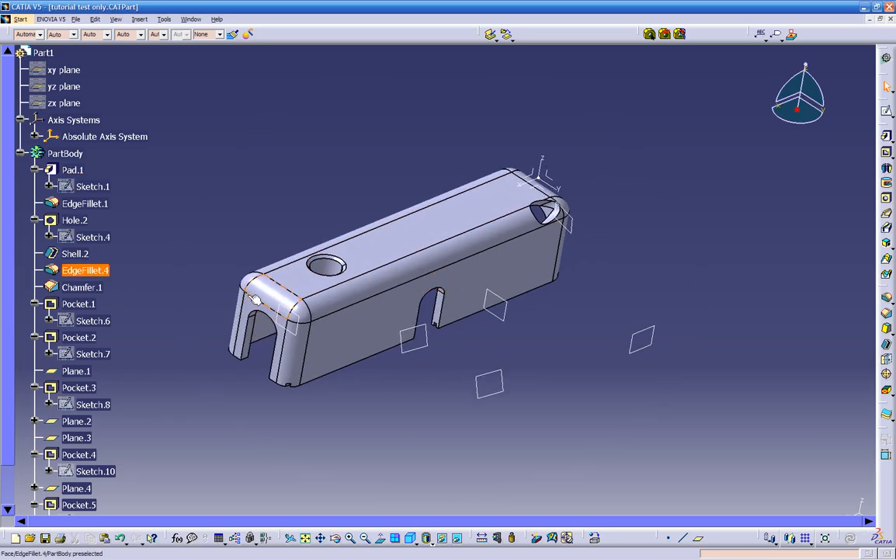
scroll(211, 208, "down", 2)
scroll(213, 206, "up", 1)
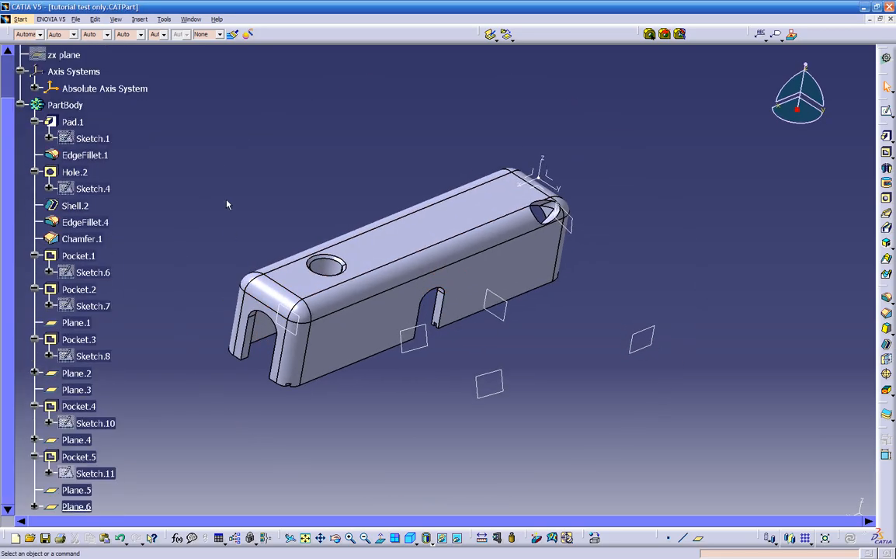
Close the current part without saving the changes and create a new document of type Part
left_click(891, 20)
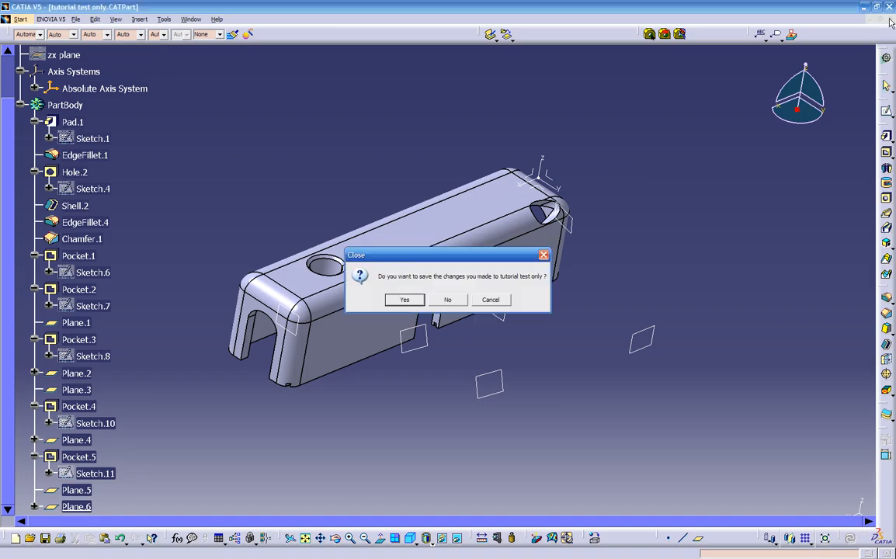
left_click(448, 300)
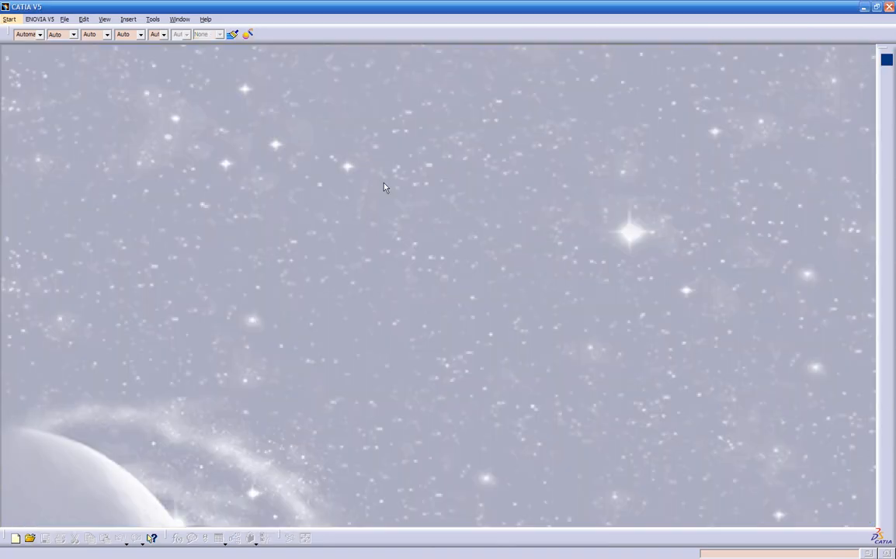
left_click(66, 24)
left_click(74, 33)
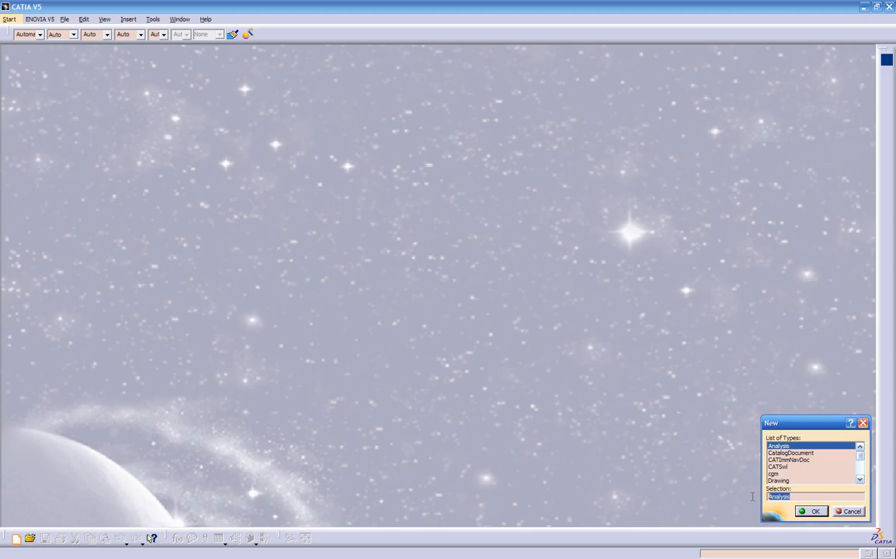
type("Part")
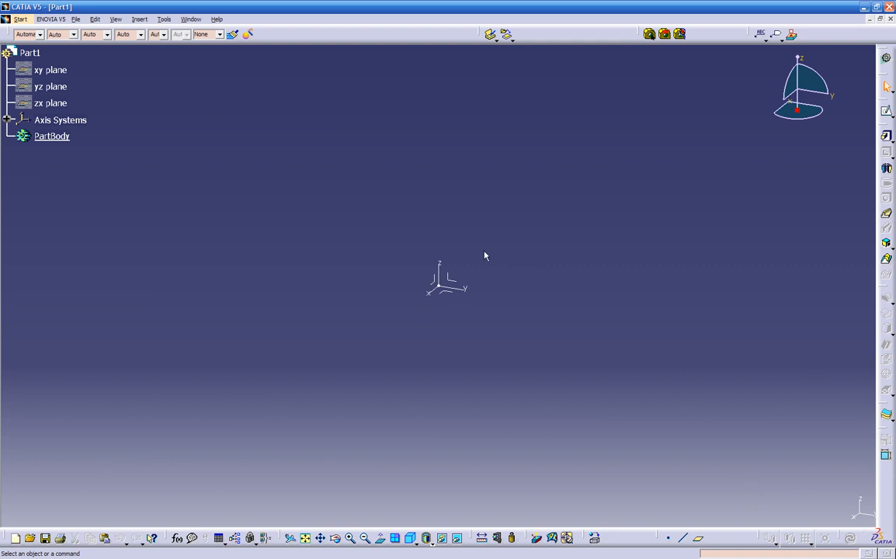
Start a sketch on the YZ plane and draw a vertical axis about 7.8 in long through the origin
left_click(886, 113)
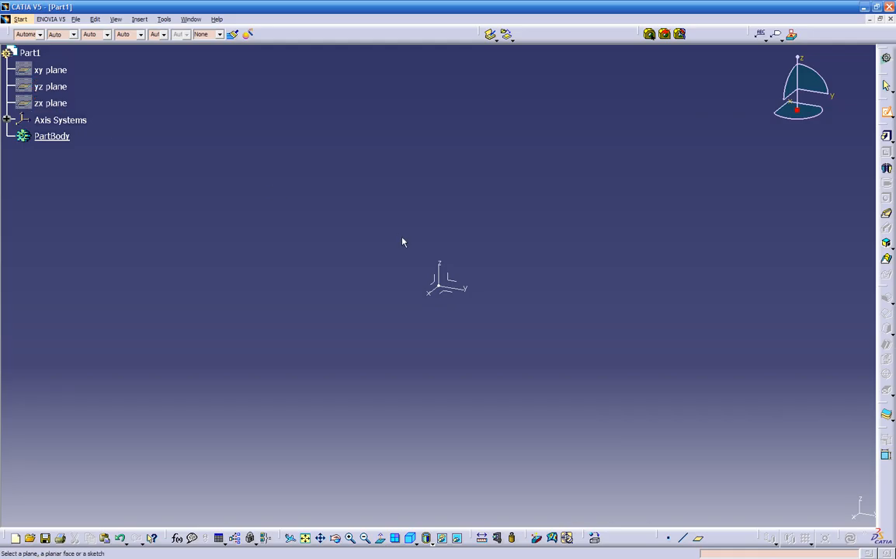
left_click(453, 282)
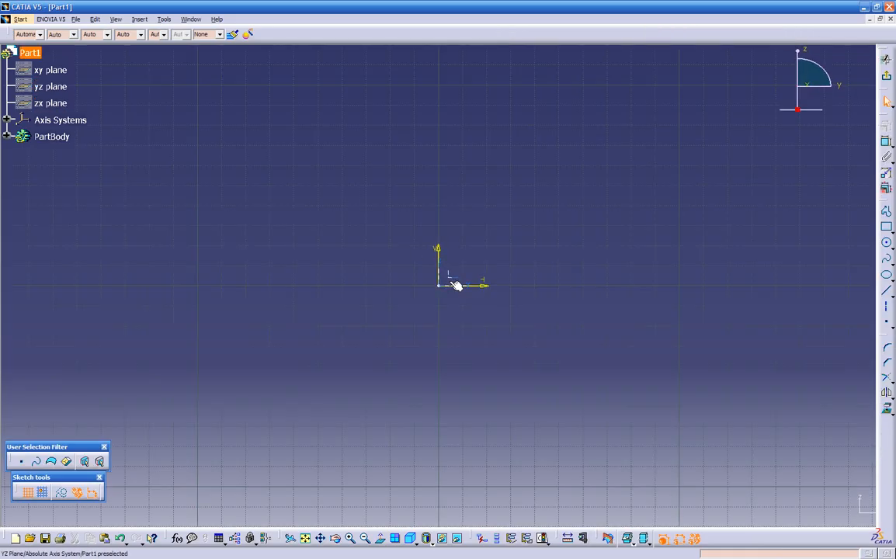
mouse_move(506, 296)
middle_mouse_down()
mouse_move(423, 362)
mouse_move(401, 411)
middle_mouse_up()
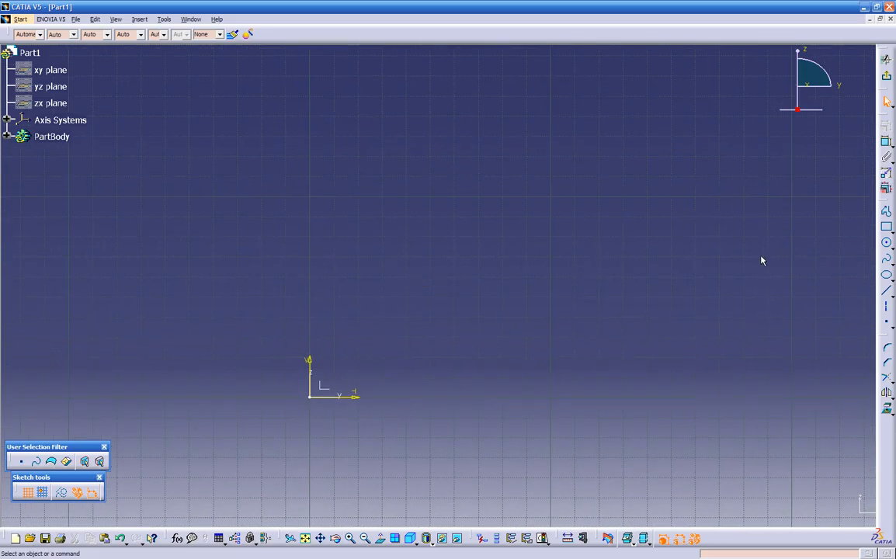
left_click(888, 311)
left_click(308, 126)
mouse_move(291, 384)
middle_mouse_down()
mouse_move(366, 266)
mouse_move(363, 291)
middle_mouse_up()
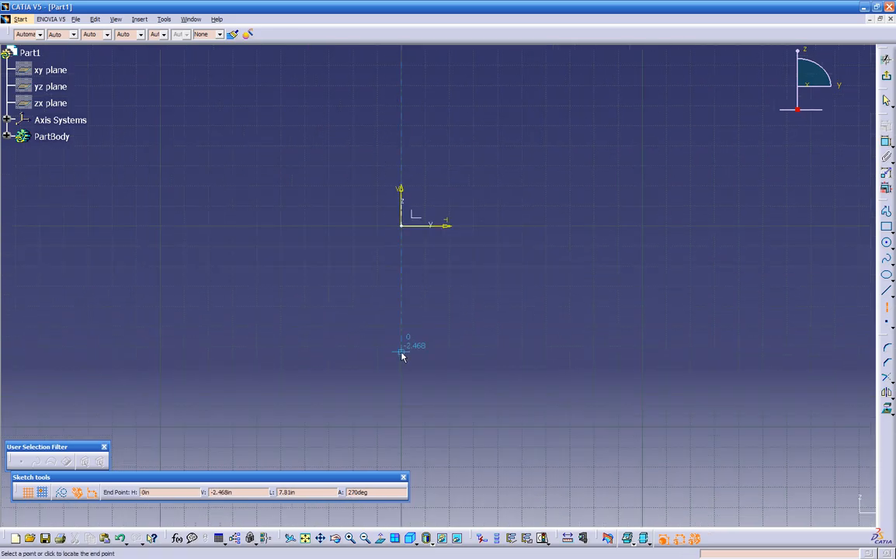
left_click(399, 352)
mouse_move(435, 306)
middle_mouse_down()
mouse_move(431, 385)
mouse_move(441, 351)
mouse_move(435, 360)
mouse_move(429, 338)
middle_mouse_up()
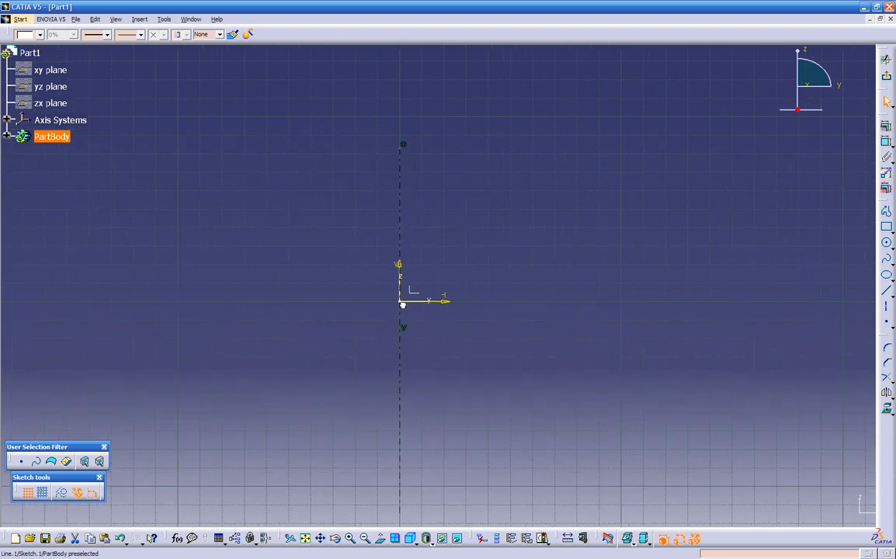
left_click(398, 208)
middle_click_drag(475, 222, 450, 255)
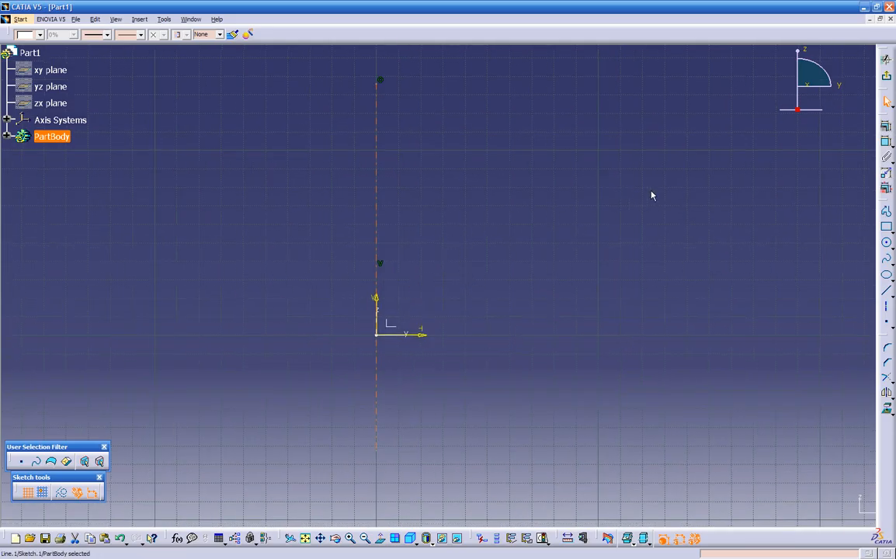
left_click(887, 212)
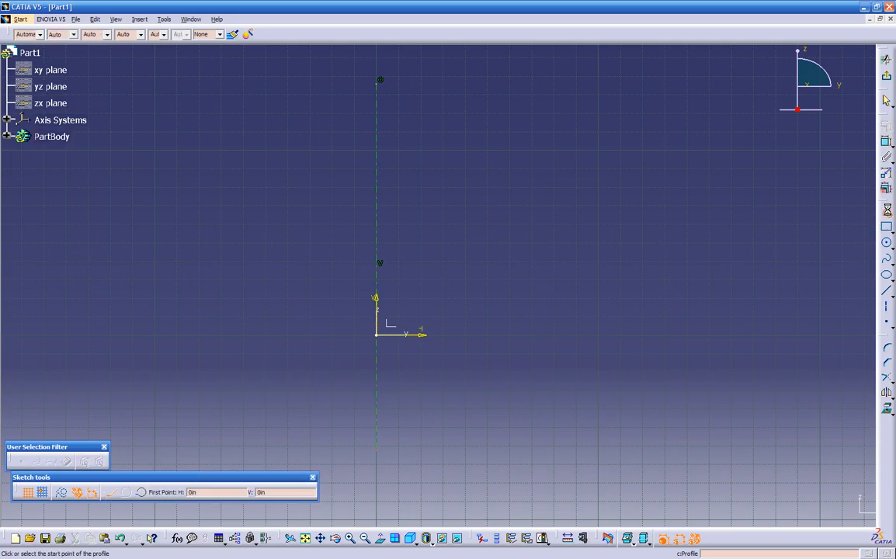
left_click(381, 390)
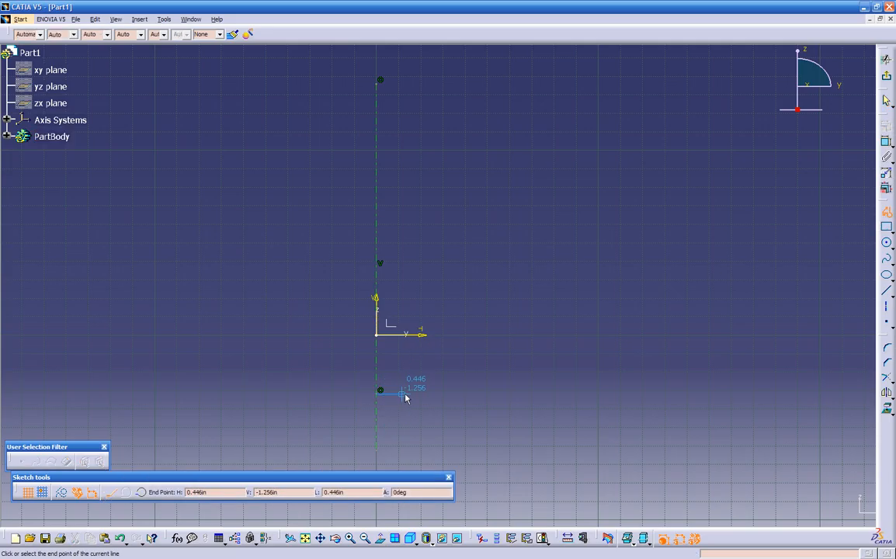
left_click(447, 395)
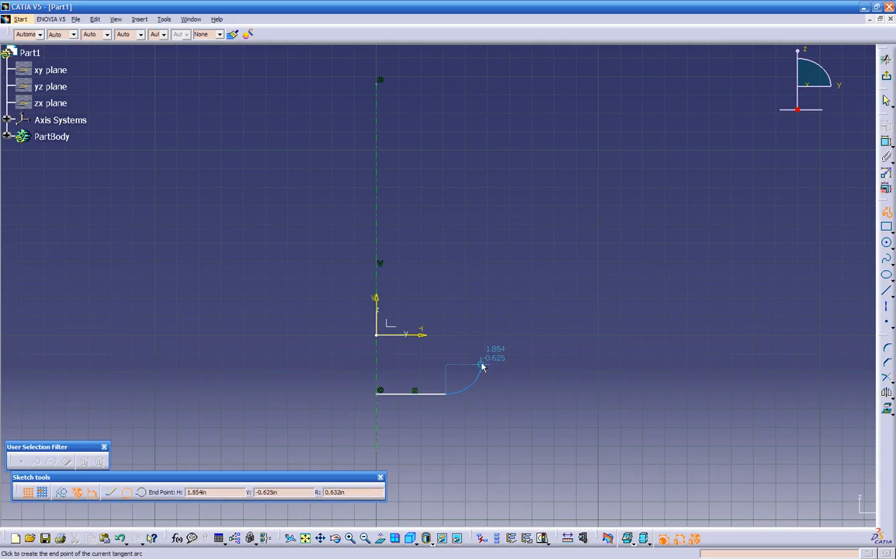
left_click(482, 363)
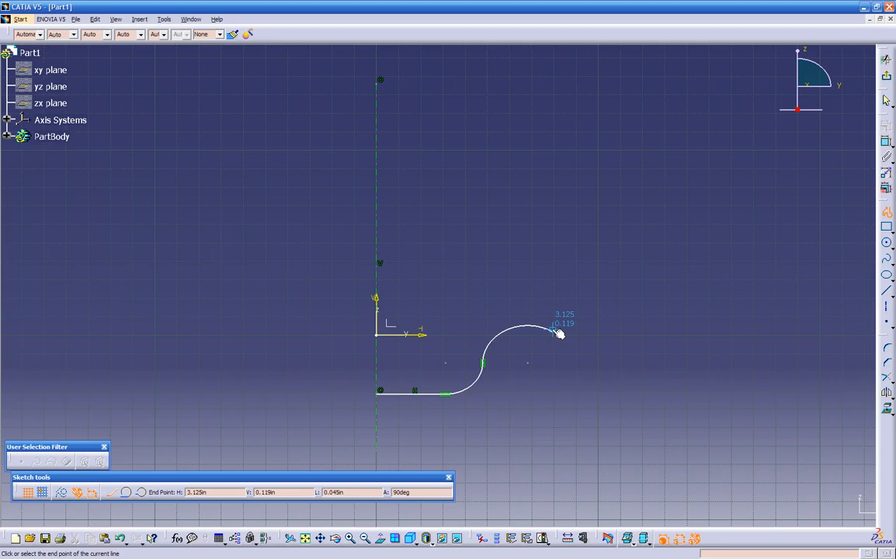
left_click(552, 331)
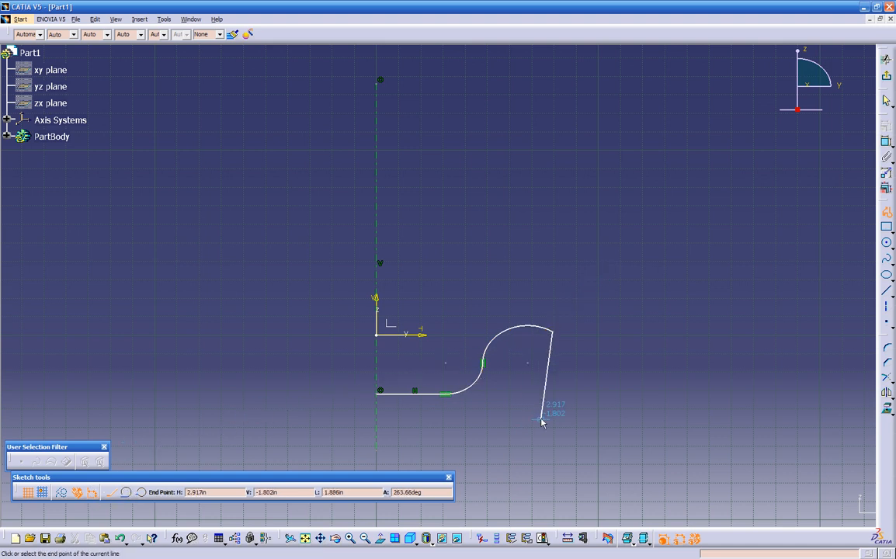
key("Escape")
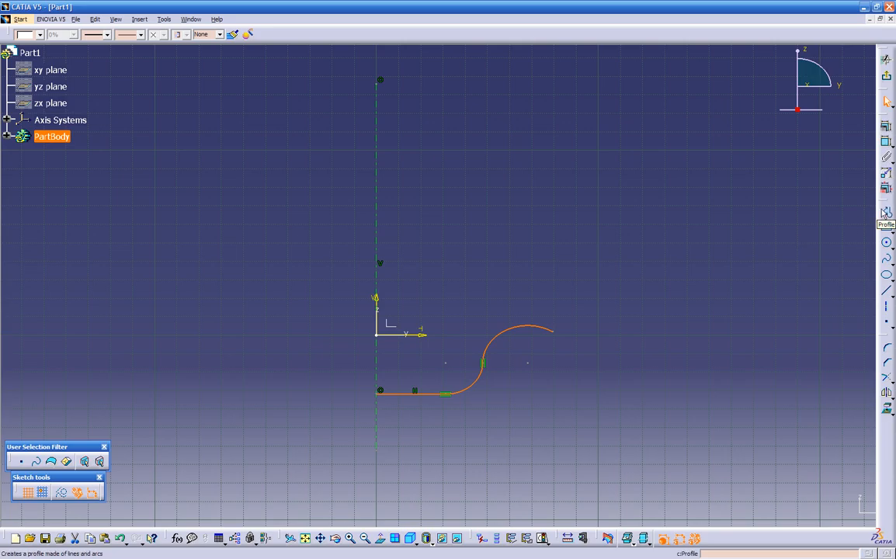
key("Delete")
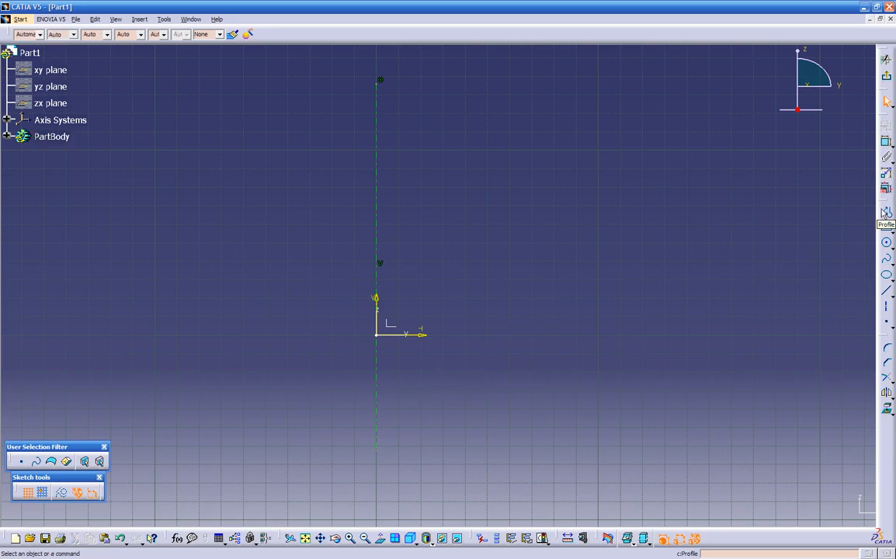
Start a profile with a three-point arc that begins on the vertical axis below the origin and curves up away from the axis
left_click(886, 212)
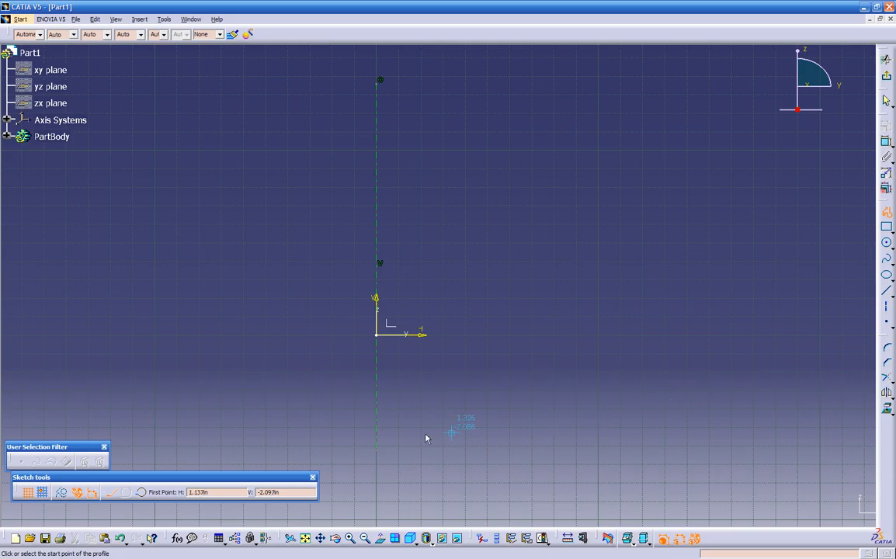
left_click(142, 492)
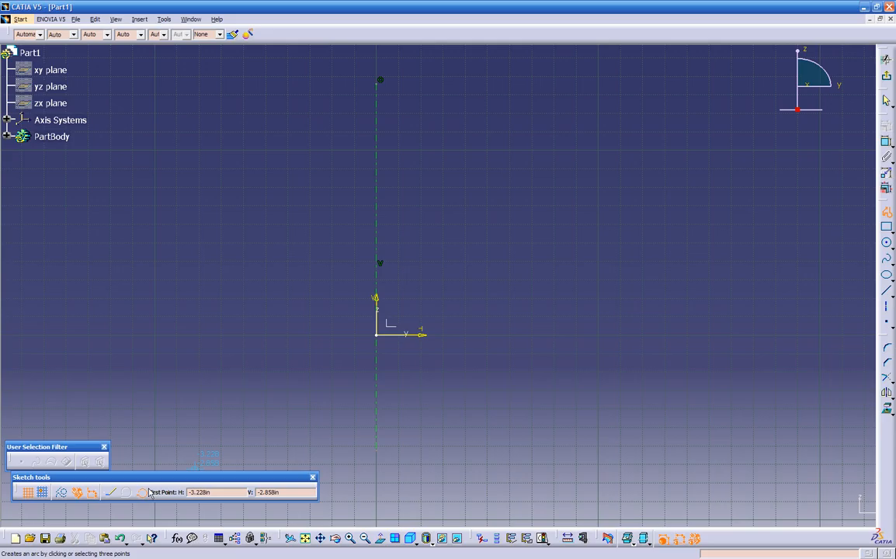
left_click(379, 414)
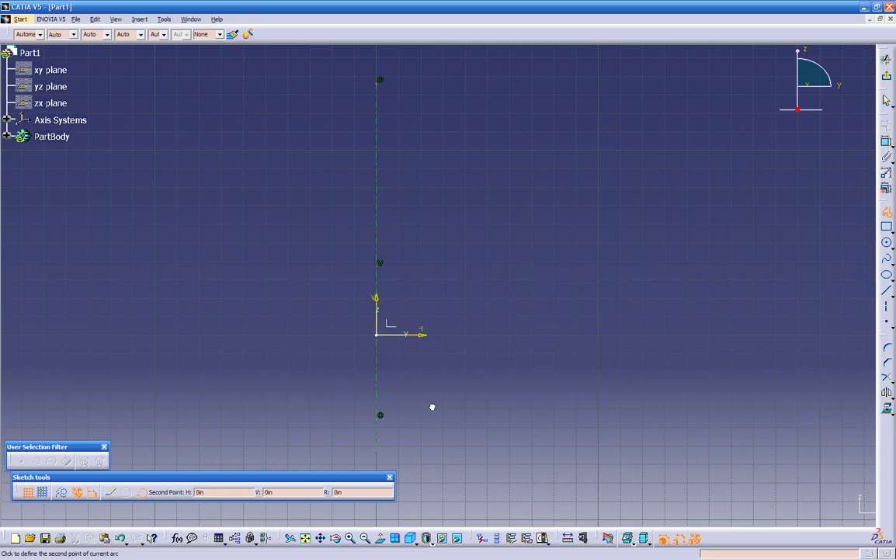
left_click(503, 409)
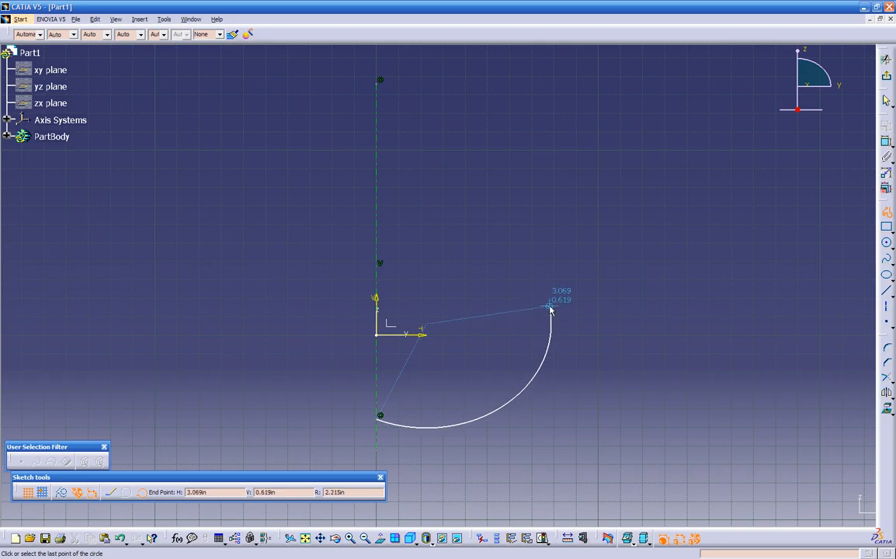
left_click(567, 373)
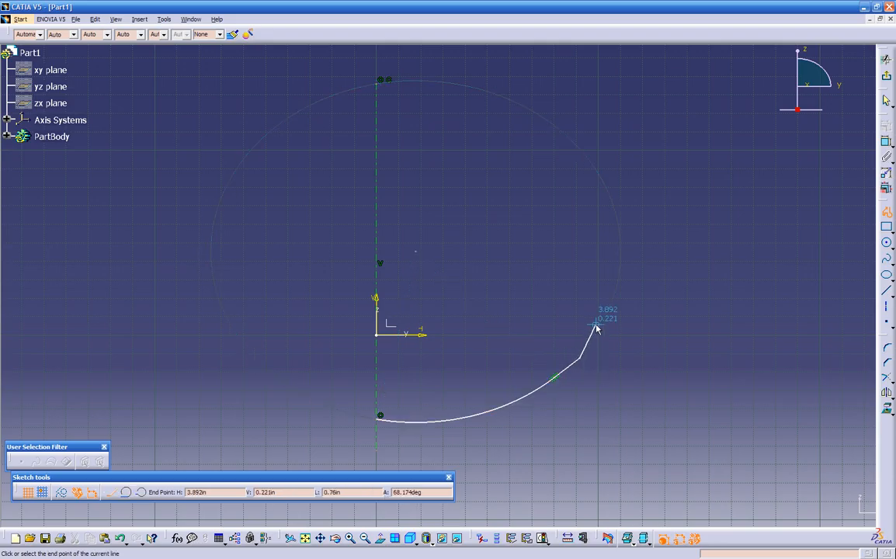
Continue the profile with a tangent line, a rounded tangent arc and a straight line leaning back toward the axis, leaving it open
left_click(602, 344)
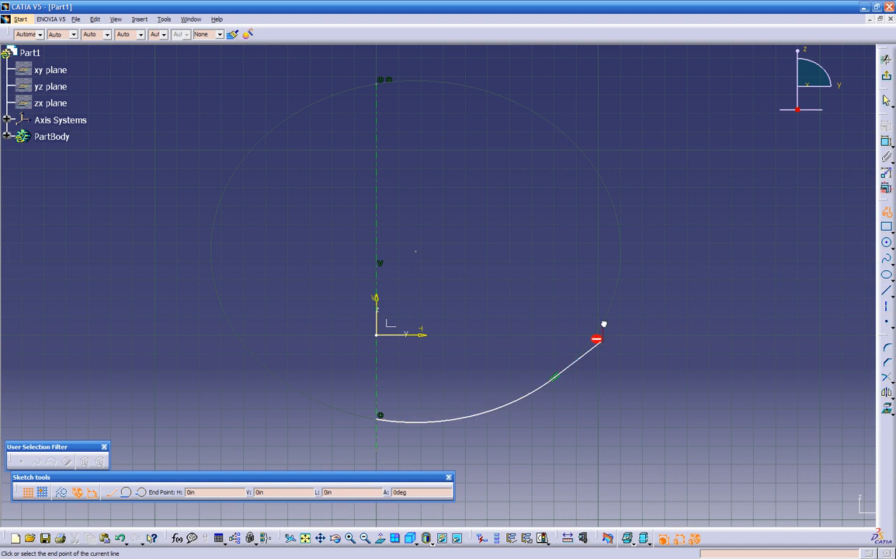
left_click(621, 299)
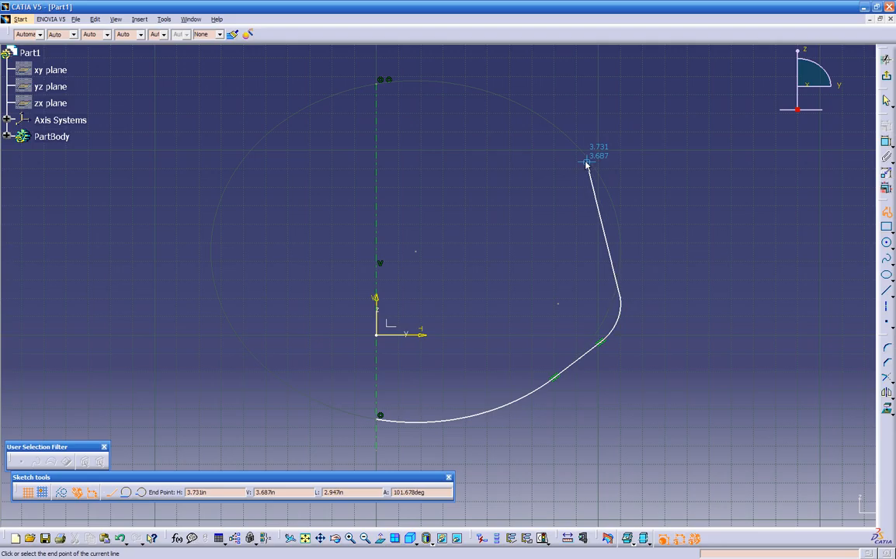
left_click(594, 240)
middle_click_drag(488, 220, 507, 282)
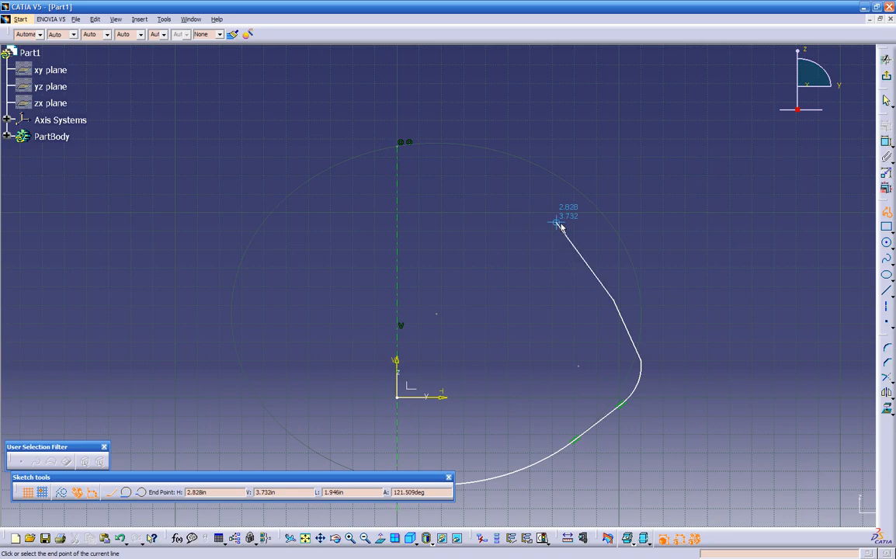
key("Escape")
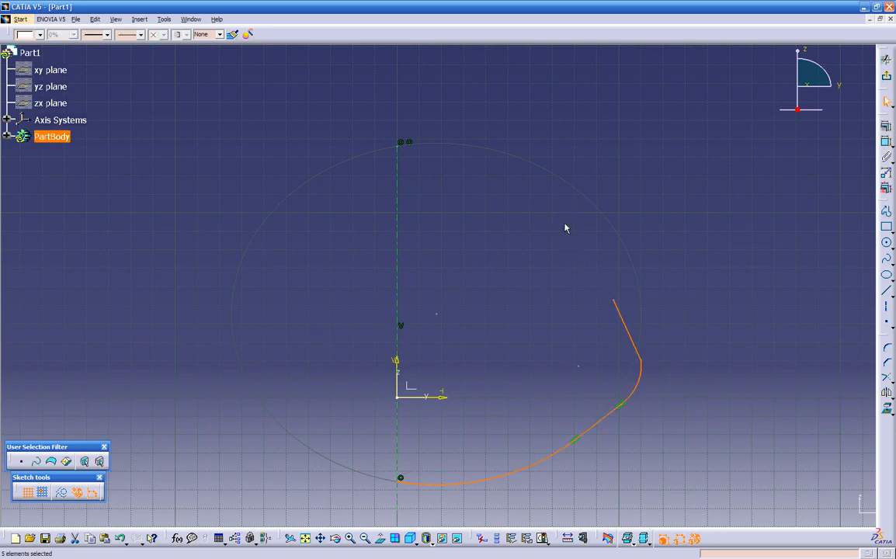
Draw a second open profile of two connected line segments, starting on the axis about 3.4 in above the origin
left_click(887, 214)
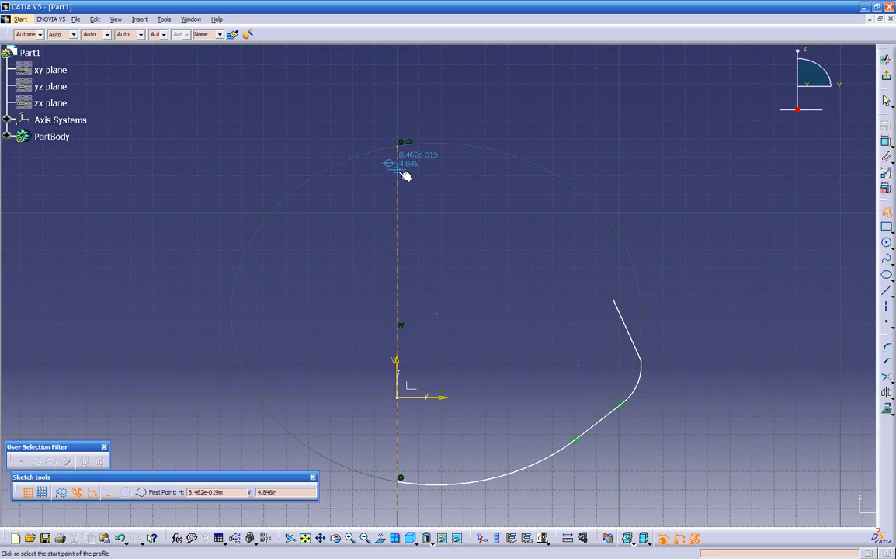
left_click(400, 232)
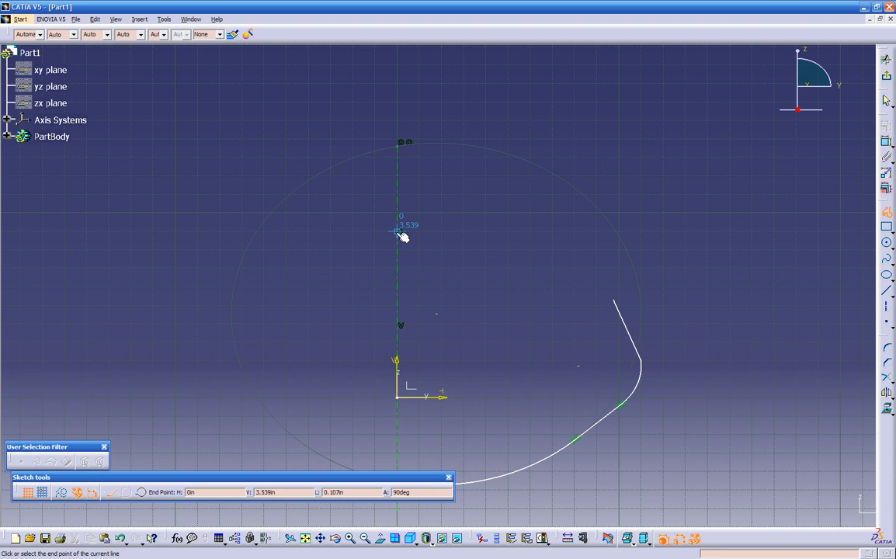
left_click(458, 223)
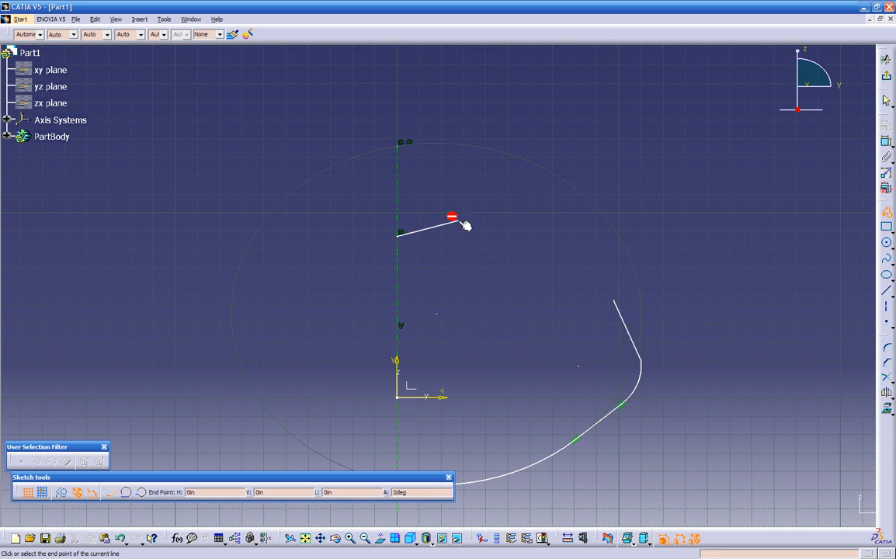
left_click(523, 226)
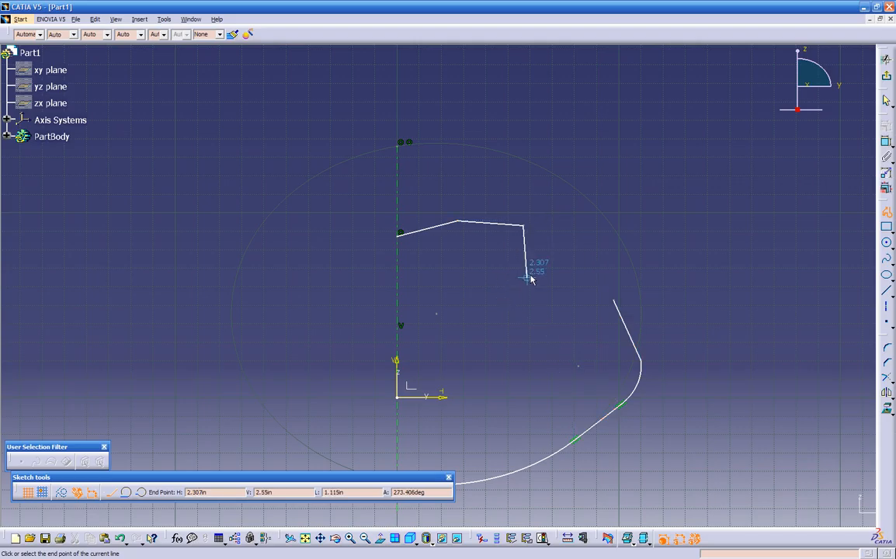
key("Escape")
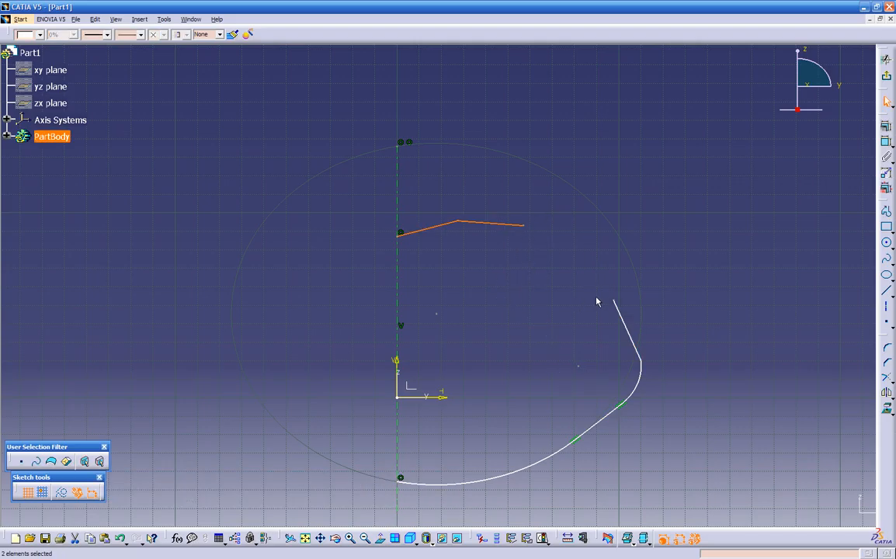
Move the lower profile's free endpoint outward and join that line to the upper profile's last segment with a Connect curve
left_click_drag(613, 305, 662, 286)
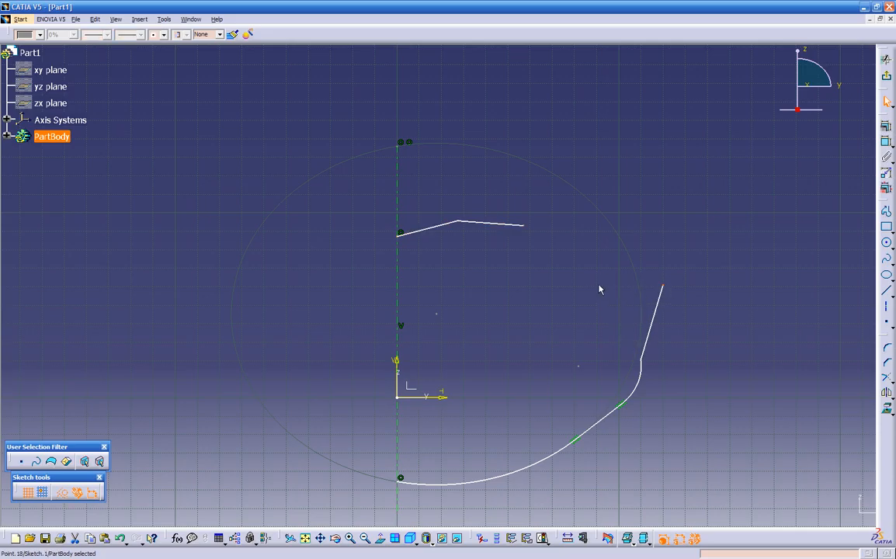
left_click(583, 255)
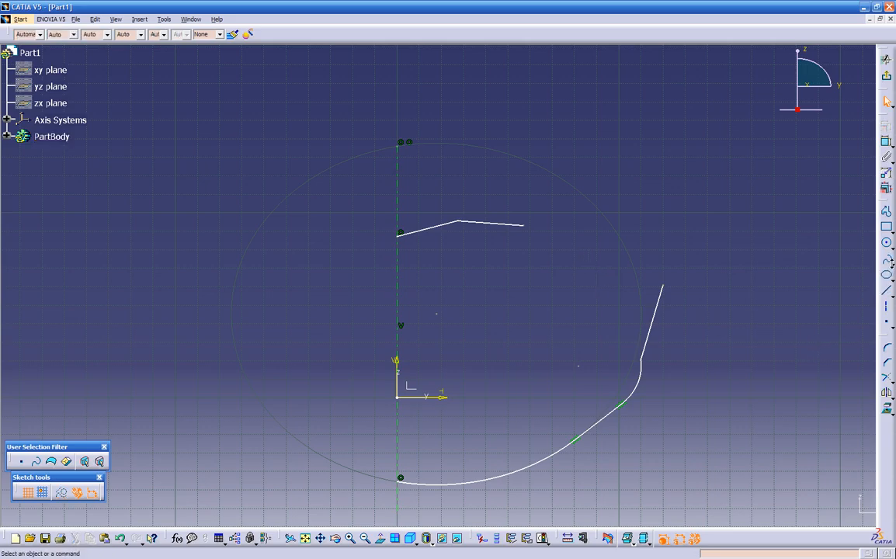
left_click(892, 265)
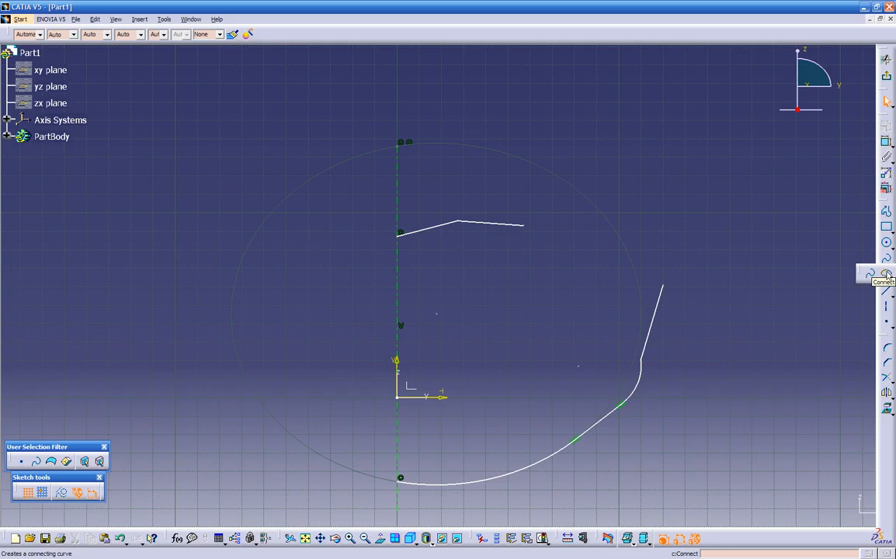
left_click(887, 272)
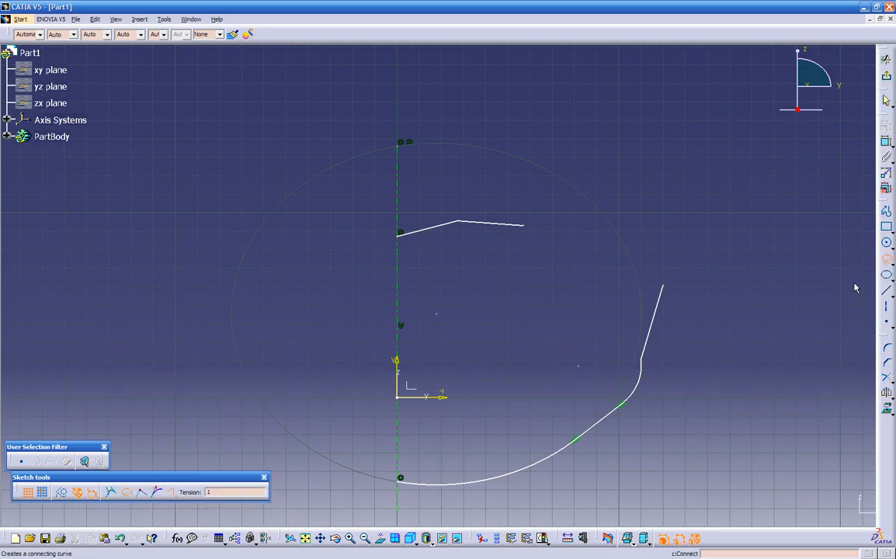
left_click(661, 296)
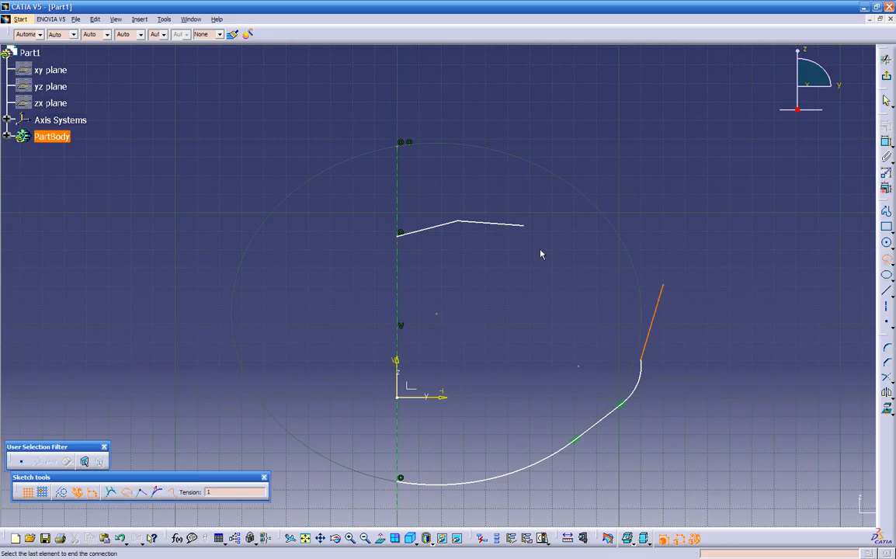
left_click(517, 227)
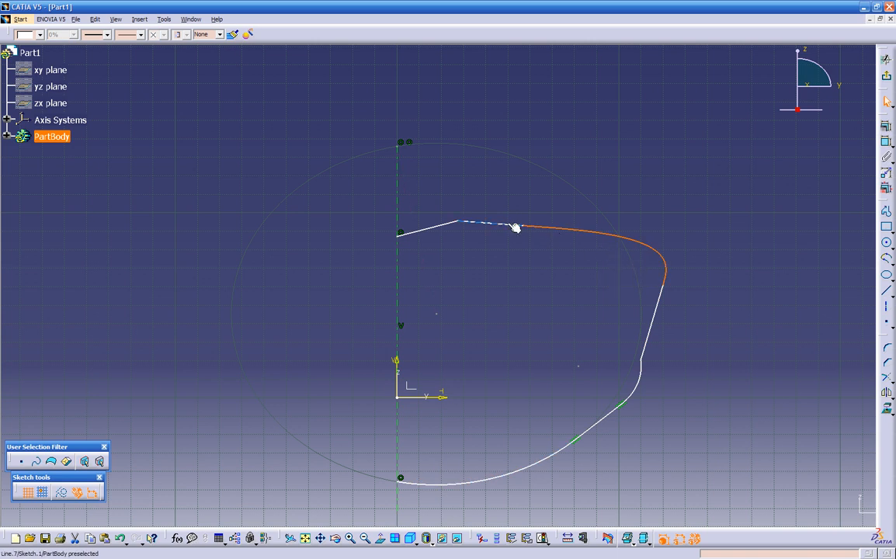
Edit the Connect curve so its first-curve continuity is Tangency with a tension of 1.4
left_click(666, 283)
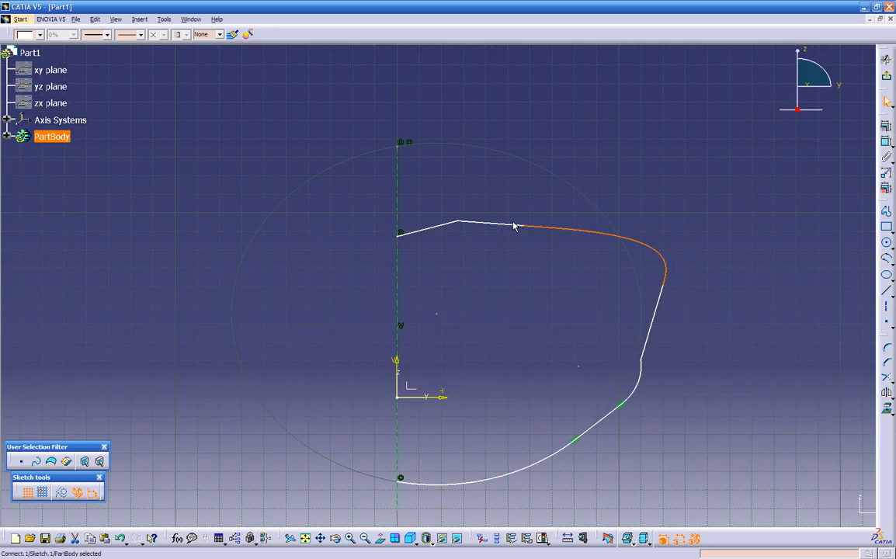
double_click(577, 232)
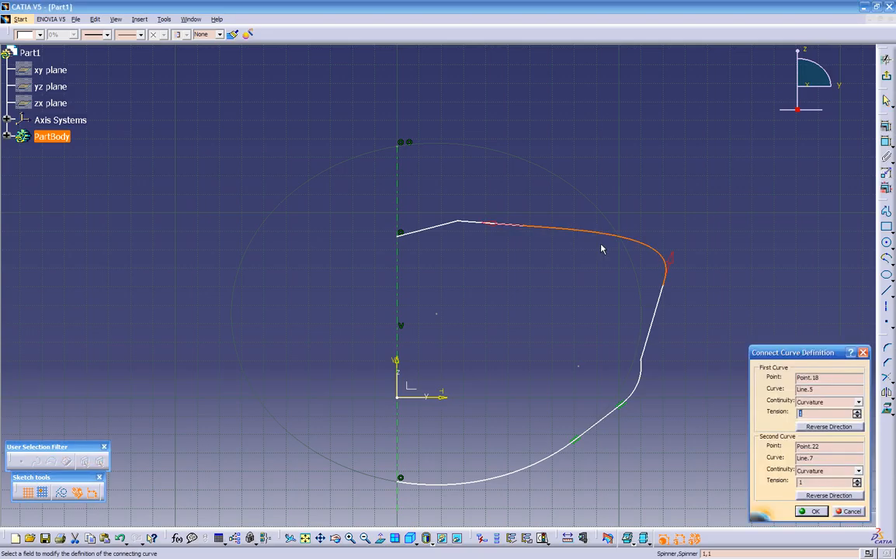
left_click_drag(774, 356, 253, 207)
left_click(324, 253)
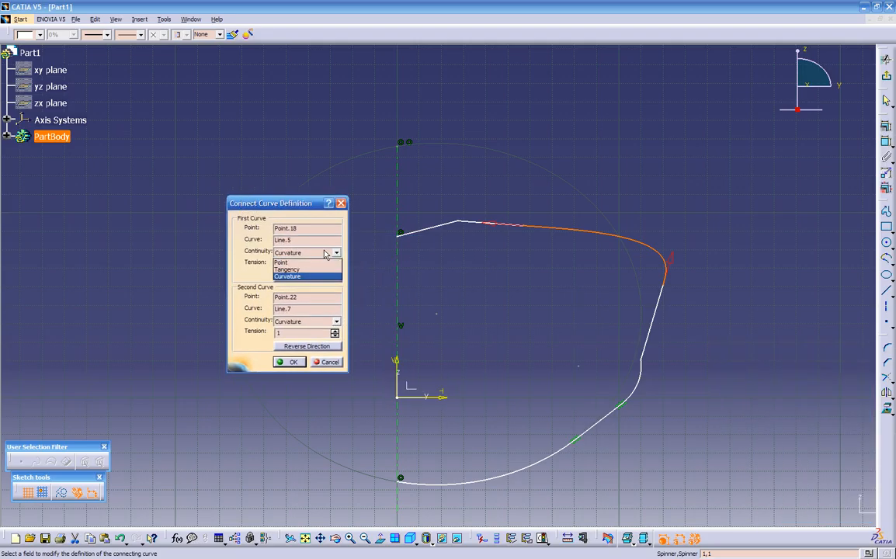
left_click(316, 269)
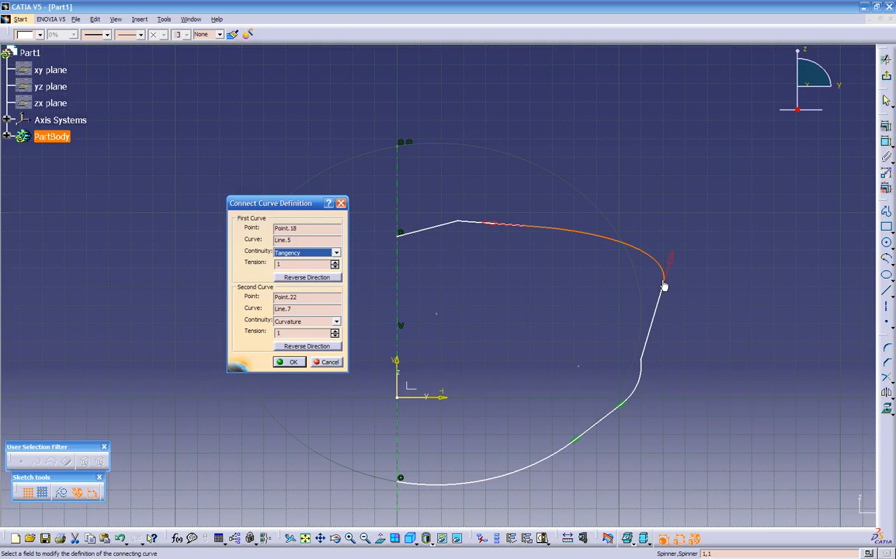
left_click(335, 261)
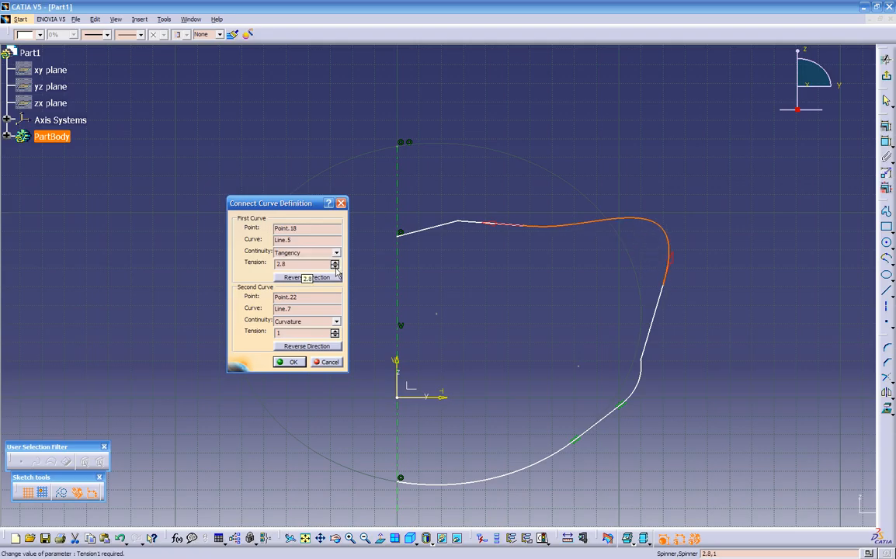
left_click(335, 267)
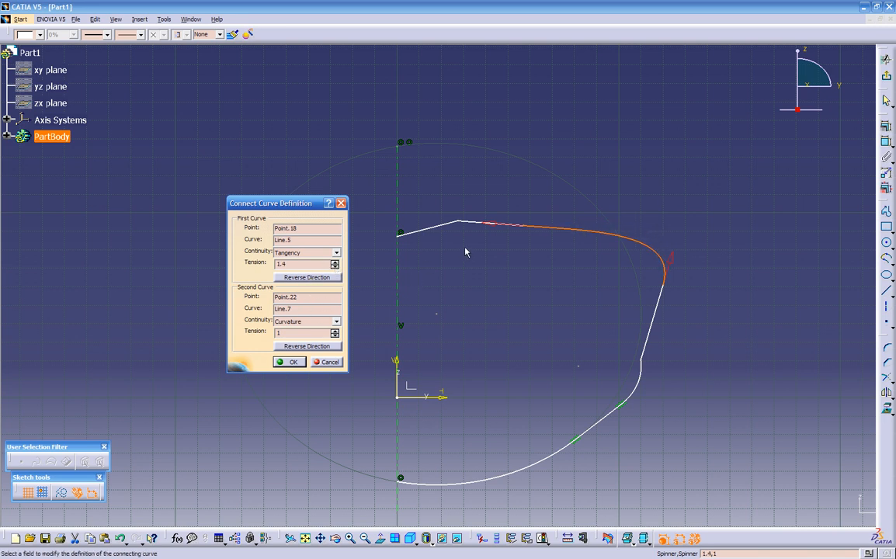
Set the Connect curve's second-curve continuity to Tangency, adjust its tension and accept the definition
left_click(299, 322)
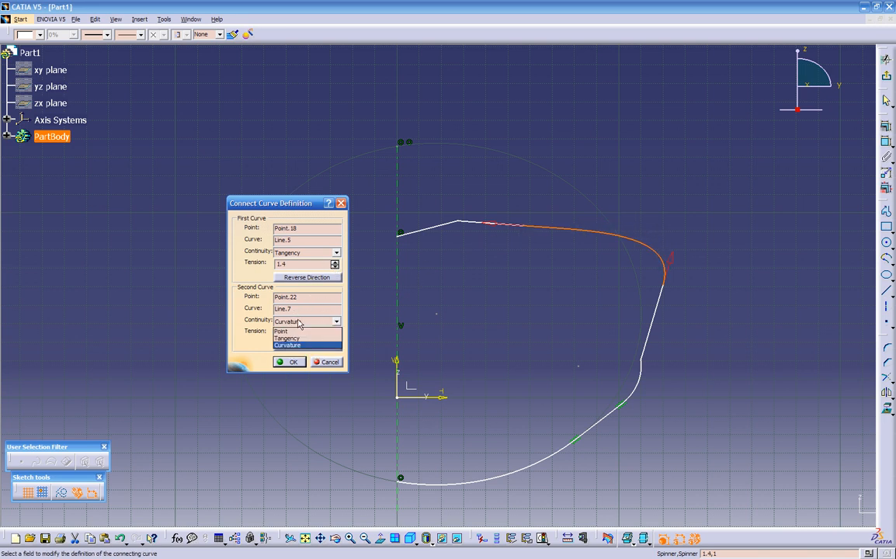
left_click(299, 339)
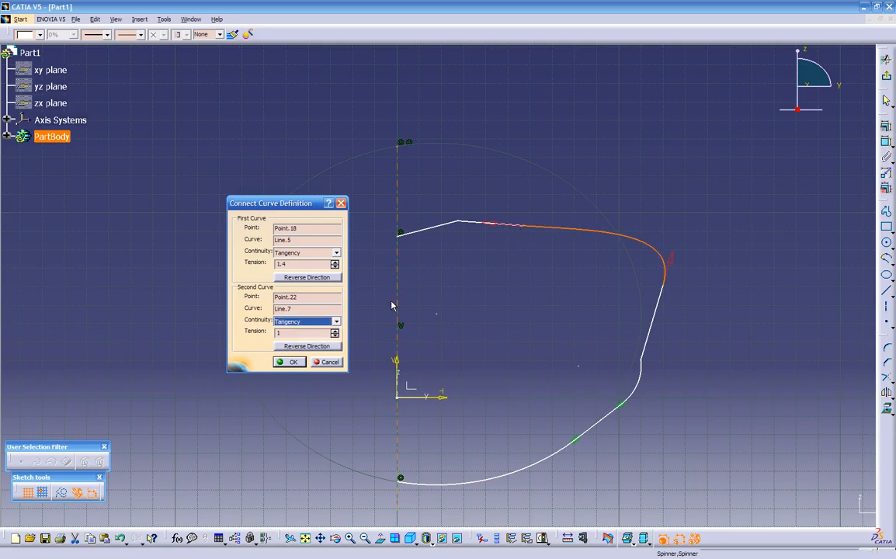
left_click_drag(335, 335, 334, 330)
left_click(290, 362)
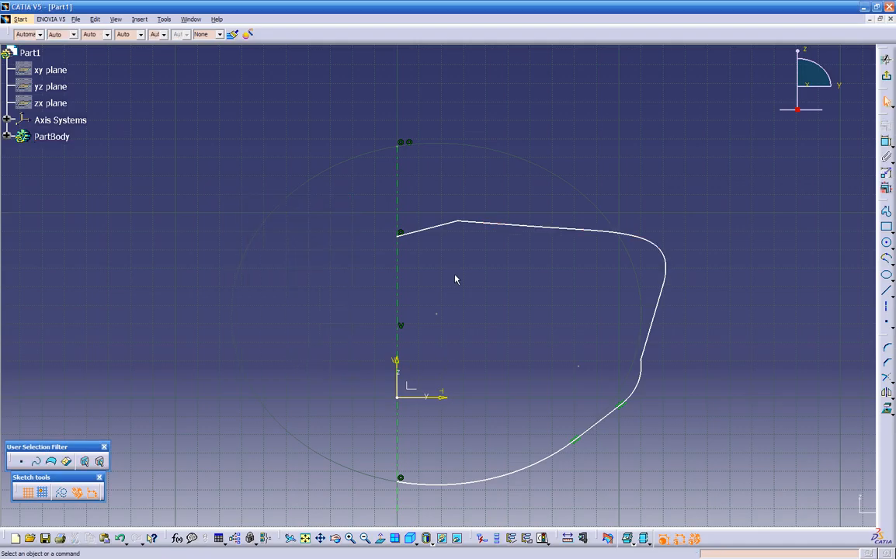
Delete the small arc in the lower part of the profile and join its two neighbouring lines with a rounded corner
left_click(643, 384)
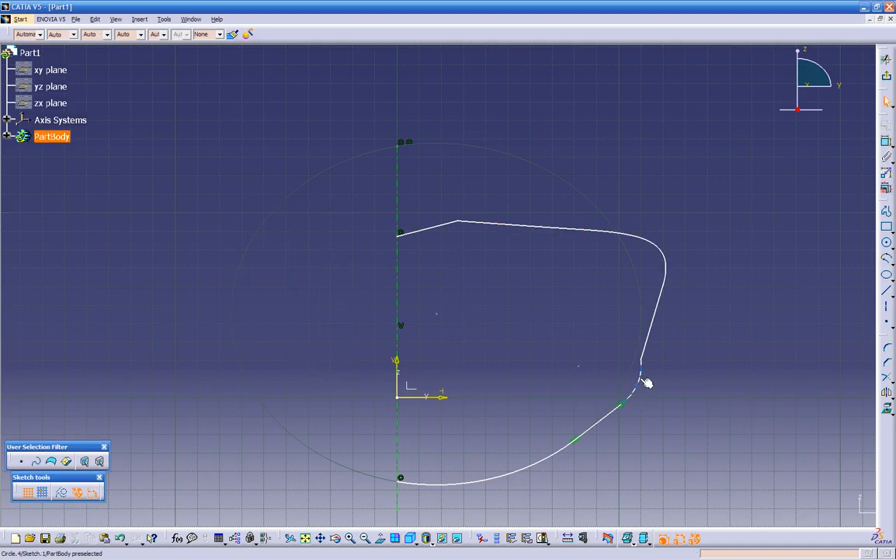
key("Delete")
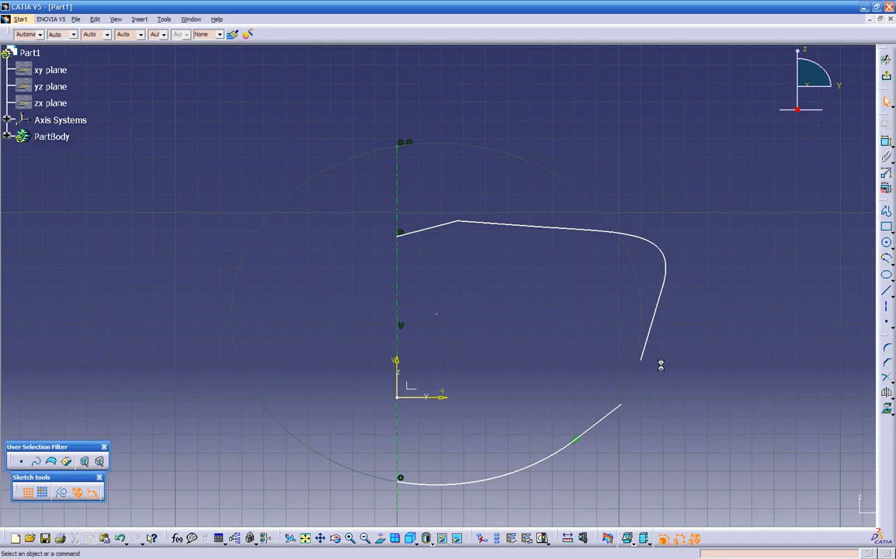
left_click(888, 350)
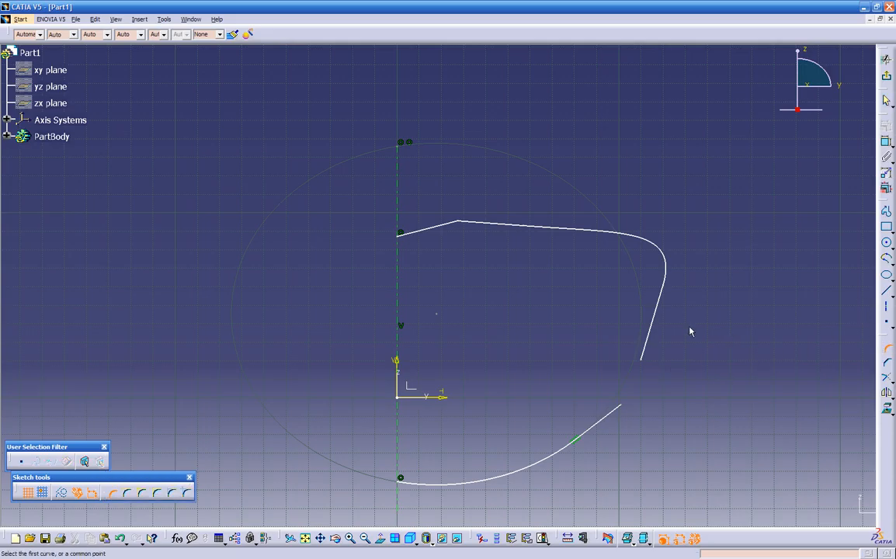
left_click(652, 336)
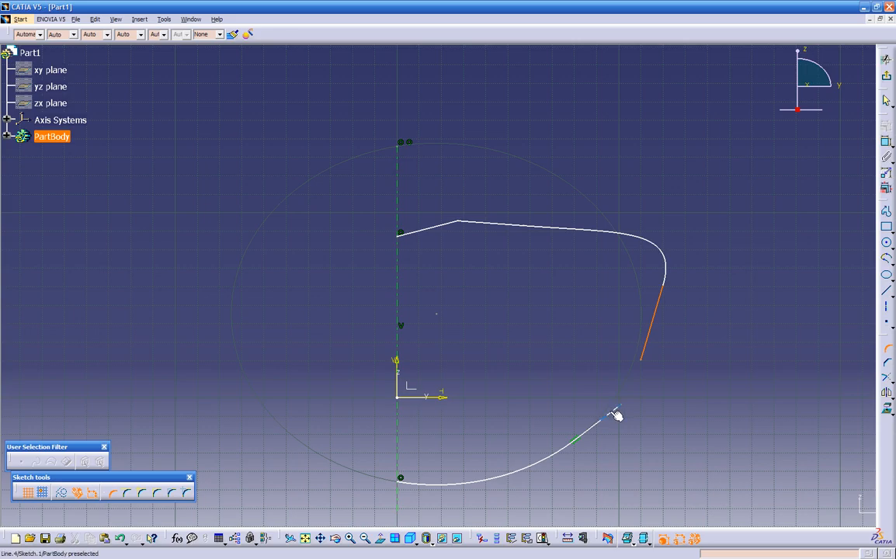
left_click(617, 412)
left_click(635, 396)
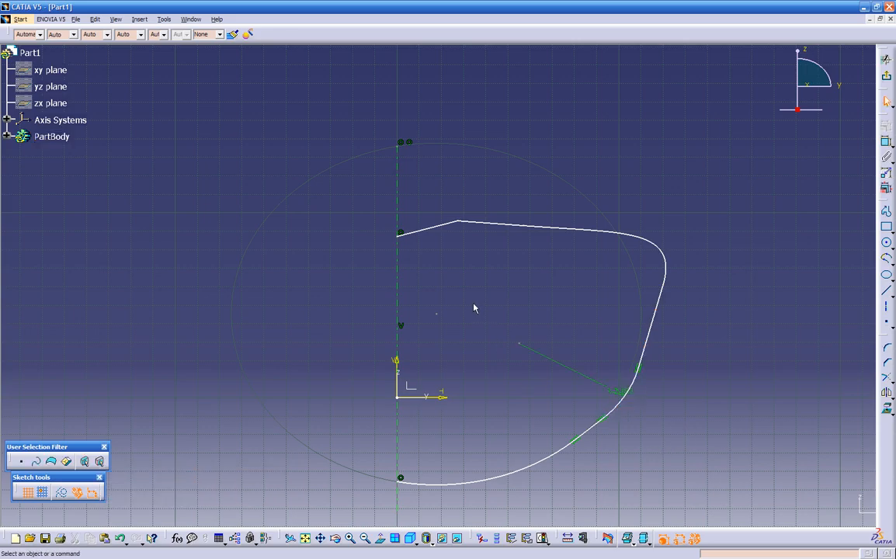
Round the corner between the upper profile's two line segments near the axis and exit the sketch
left_click(889, 352)
left_click(503, 226)
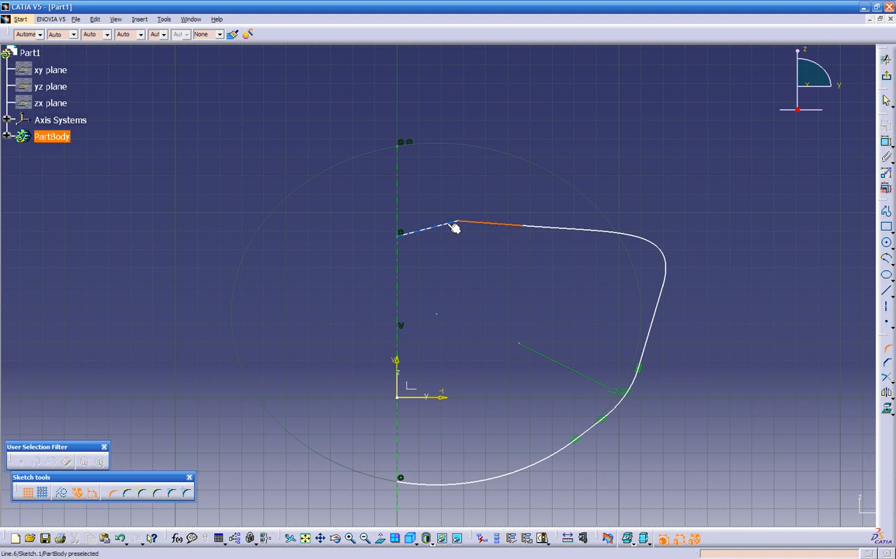
left_click(455, 226)
left_click(459, 227)
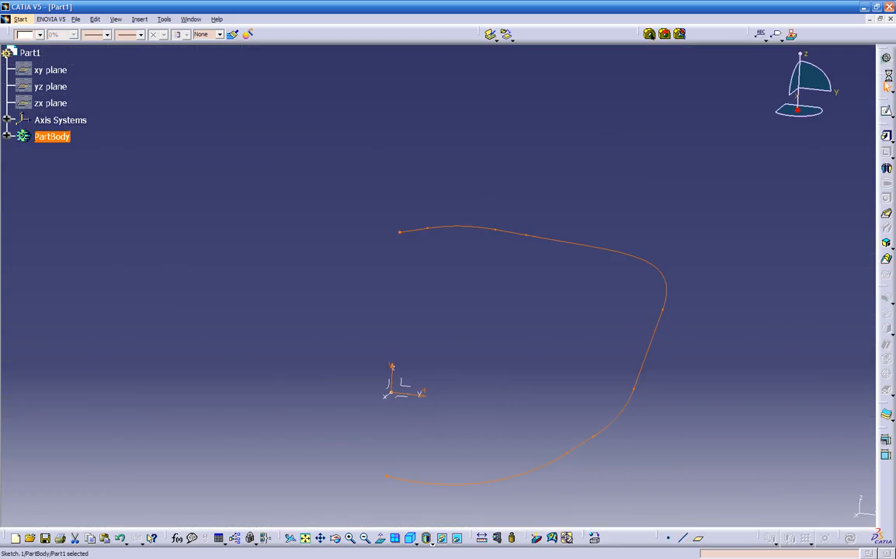
Revolve the profile 360 degrees about the sketch axis into a solid with the Shaft command
left_click(887, 169)
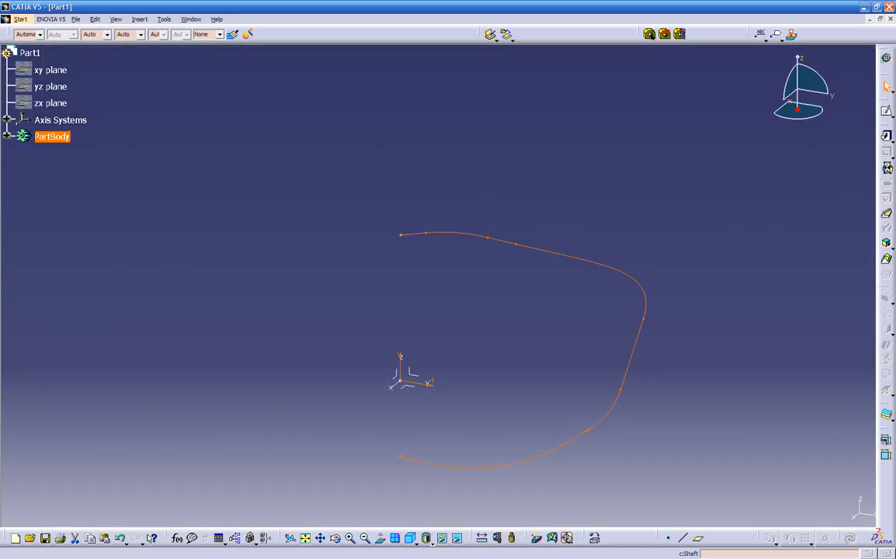
middle_click_drag(712, 242, 672, 294)
mouse_move(476, 379)
middle_mouse_down()
mouse_move(448, 320)
mouse_move(458, 379)
middle_mouse_up()
left_click(767, 510)
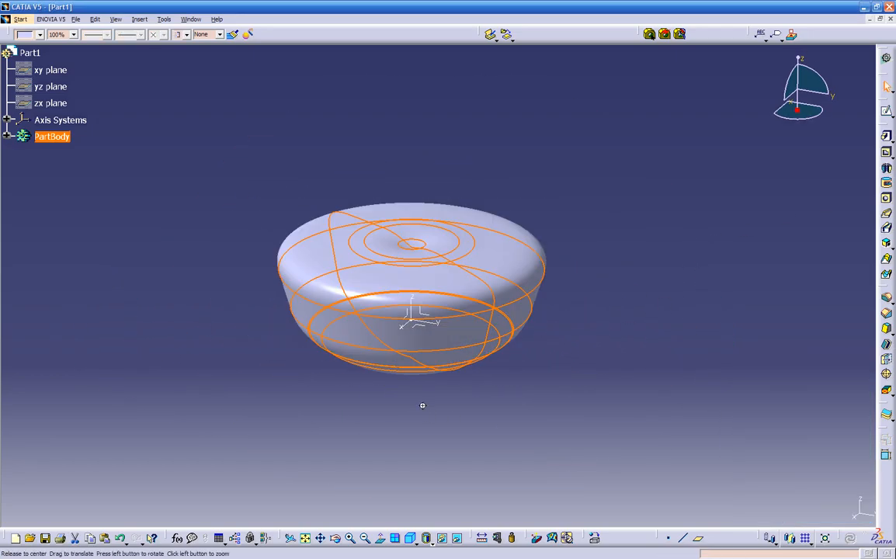
mouse_move(420, 410)
middle_mouse_down()
mouse_move(443, 211)
mouse_move(472, 140)
mouse_move(472, 344)
mouse_move(580, 256)
mouse_move(604, 192)
mouse_move(566, 296)
mouse_move(586, 392)
mouse_move(358, 347)
mouse_move(332, 380)
middle_mouse_up()
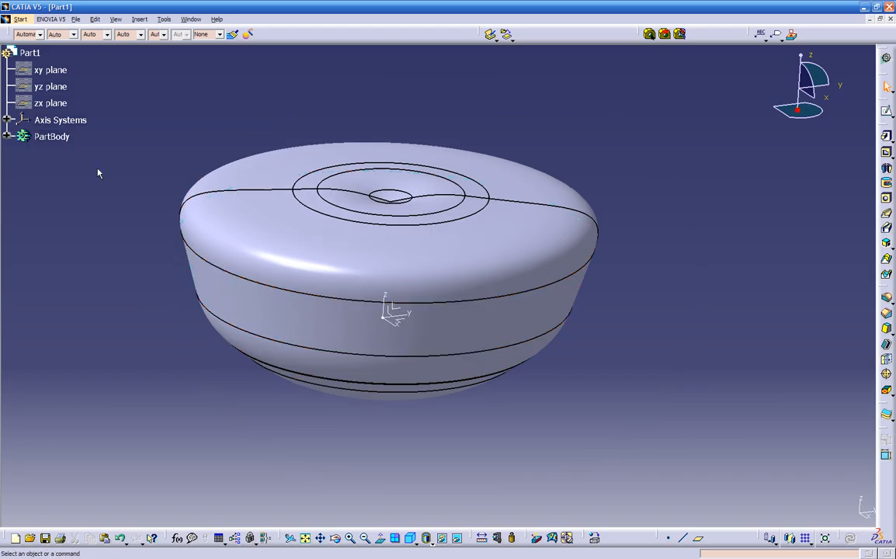
Open the shaft's definition for editing and expand it to show the thin-shaft options
left_click(6, 136)
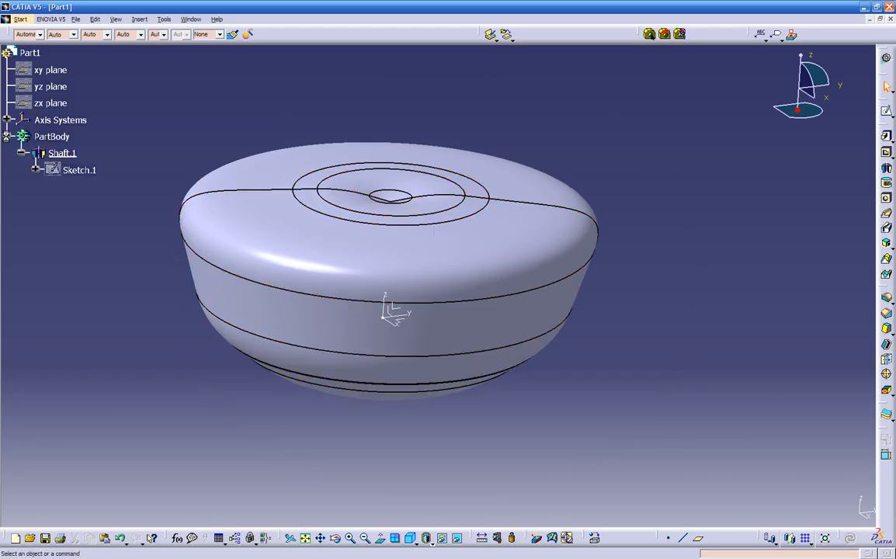
double_click(65, 155)
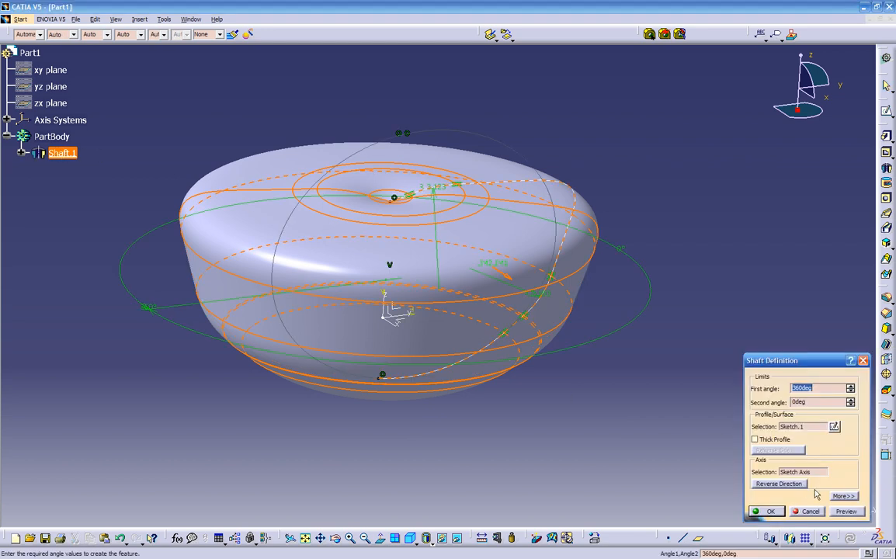
left_click(842, 497)
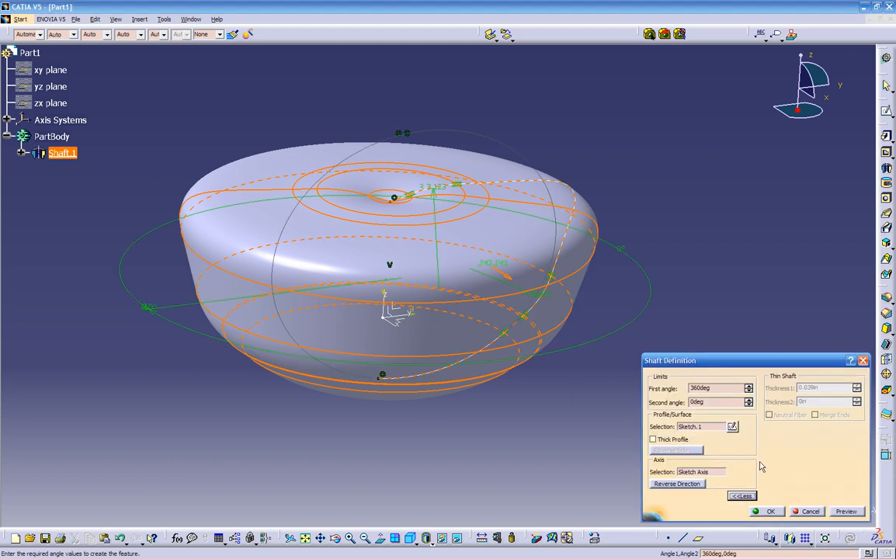
Lower the shaft's first angle stepwise to 353 degrees
left_click(748, 392)
left_click(748, 391)
left_click(749, 391)
left_click(748, 391)
left_click(748, 392)
middle_click_drag(388, 400, 311, 372)
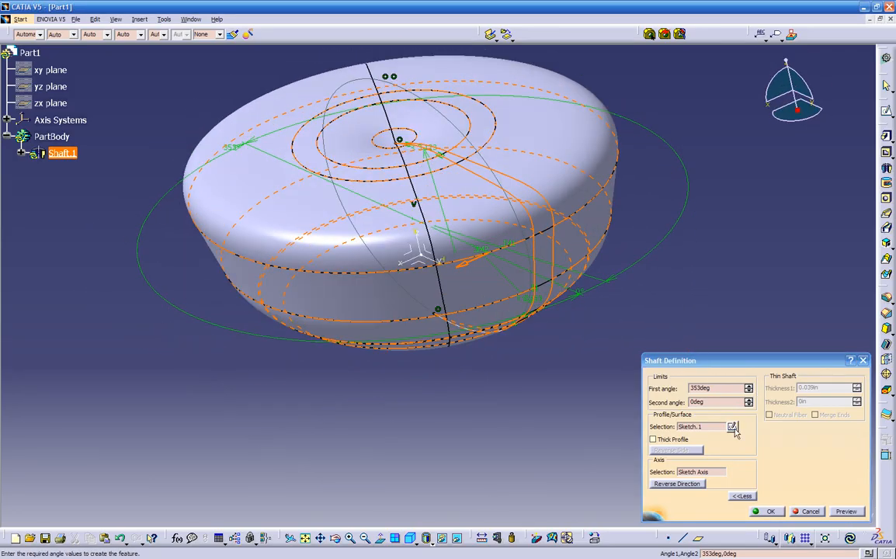
Set the shaft's first angle to 250 degrees and preview the cut-open solid
left_click_drag(722, 389, 640, 392)
type("250")
middle_click_drag(536, 431, 400, 469)
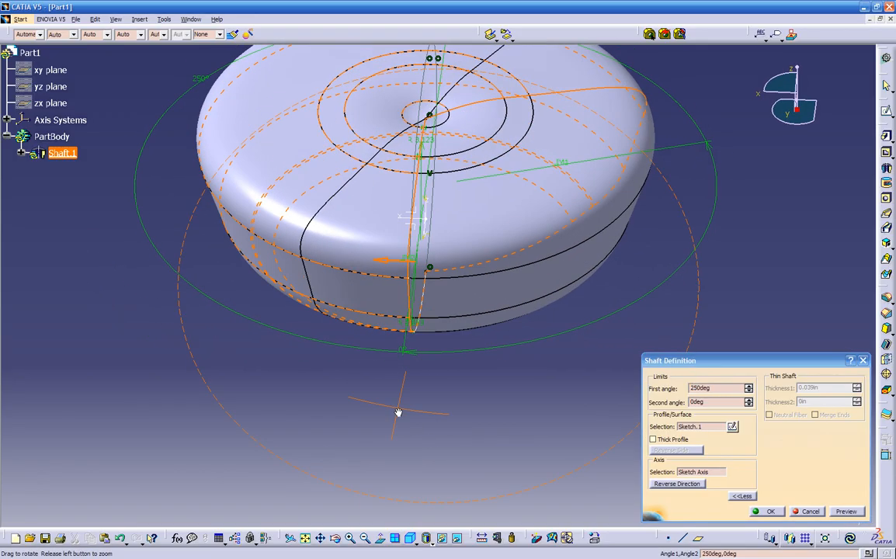
left_click(846, 512)
mouse_move(372, 404)
middle_mouse_down()
mouse_move(335, 358)
mouse_move(393, 500)
mouse_move(387, 395)
middle_mouse_up()
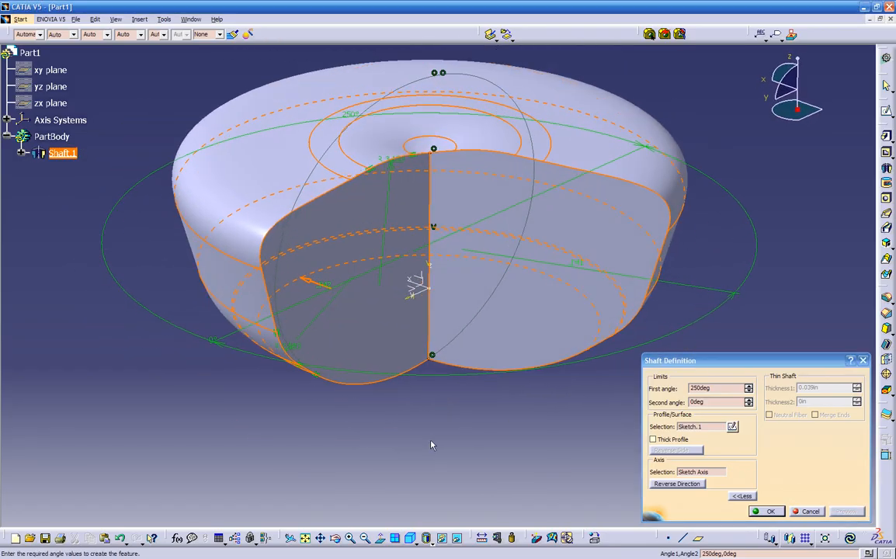
Set the shaft's first angle to 270 degrees and accept the definition
double_click(716, 387)
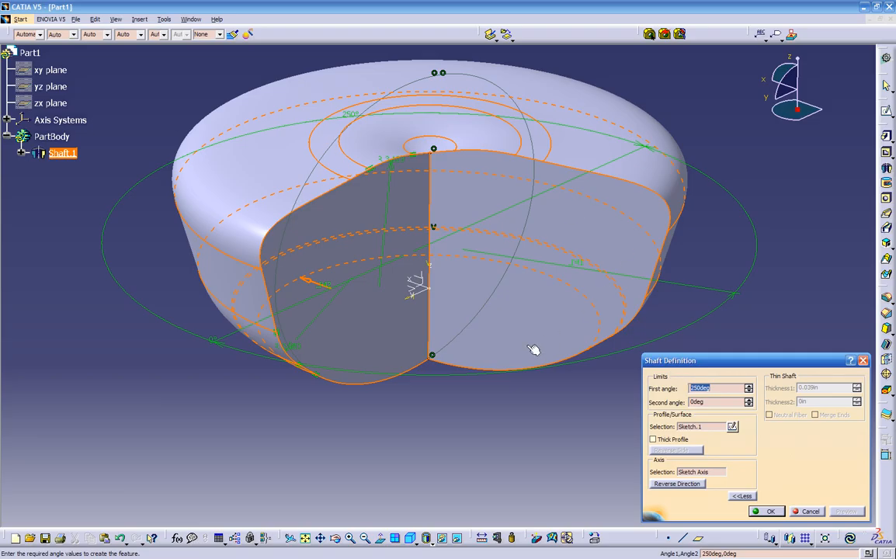
type("270")
key("Return")
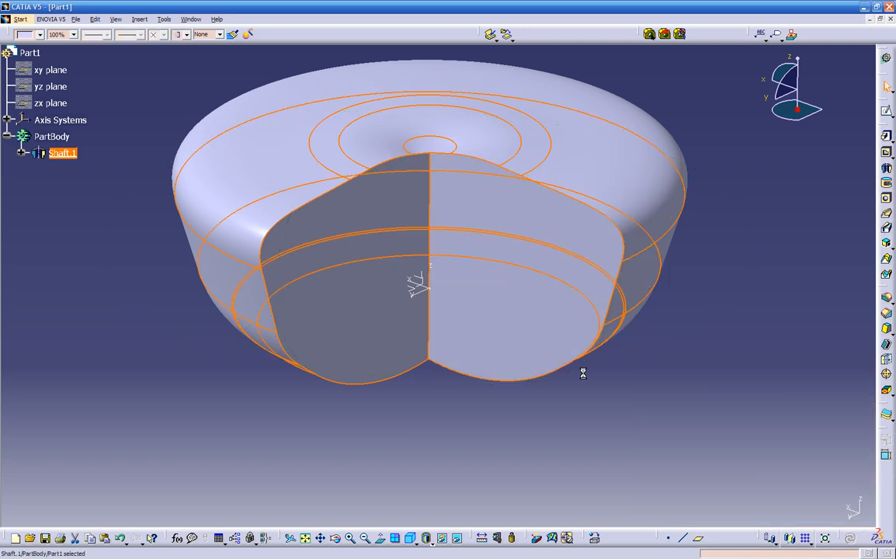
left_click(465, 417)
mouse_move(460, 417)
middle_mouse_down()
mouse_move(434, 341)
mouse_move(481, 248)
mouse_move(516, 372)
mouse_move(558, 414)
mouse_move(422, 428)
mouse_move(366, 403)
mouse_move(427, 422)
middle_mouse_up()
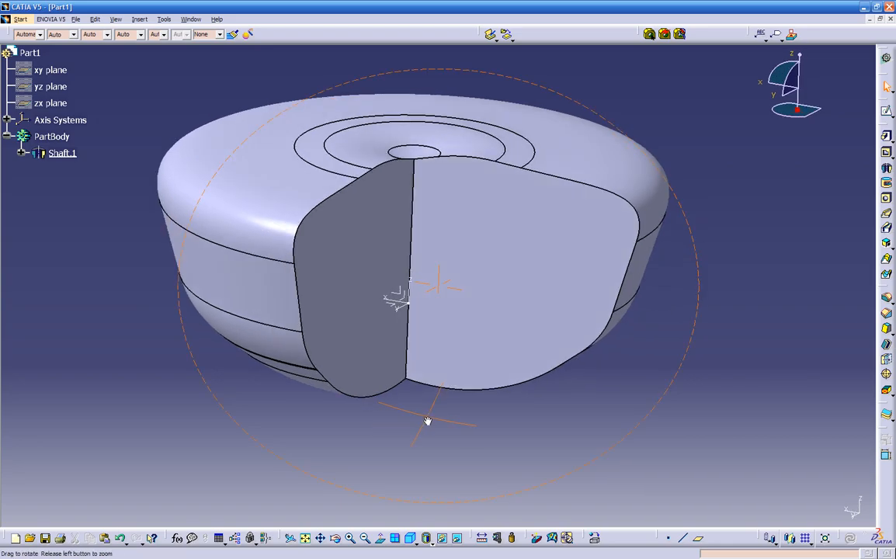
Edit the shaft again to use a thick profile with a thickness of 0.039 in, preview it and accept it
left_click(22, 153)
left_click(61, 153)
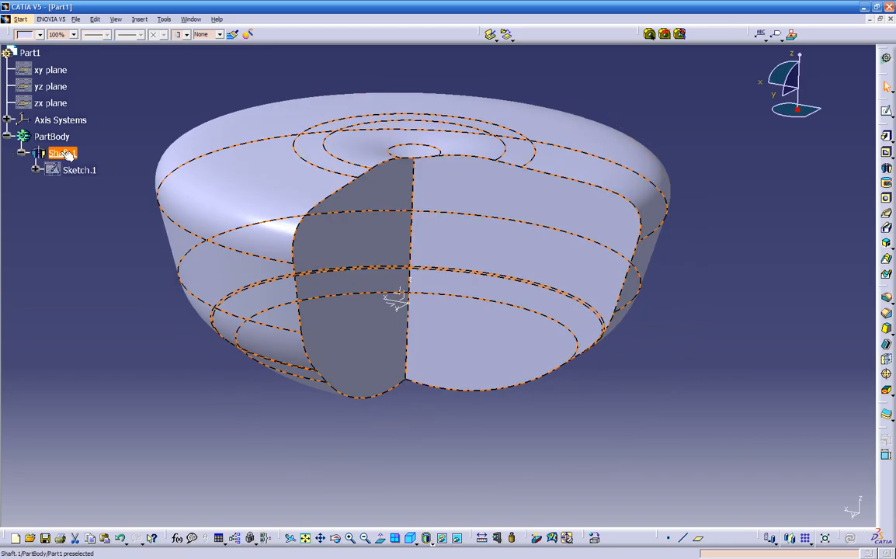
double_click(61, 153)
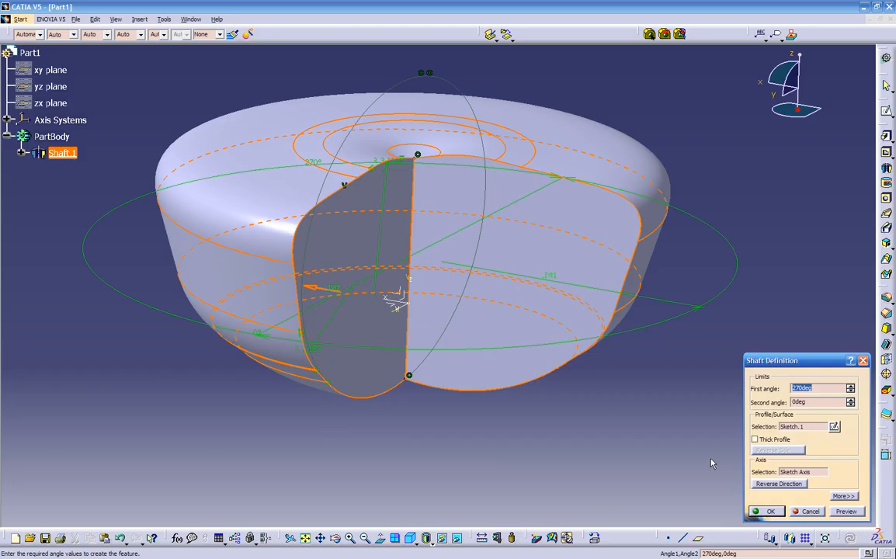
left_click(843, 496)
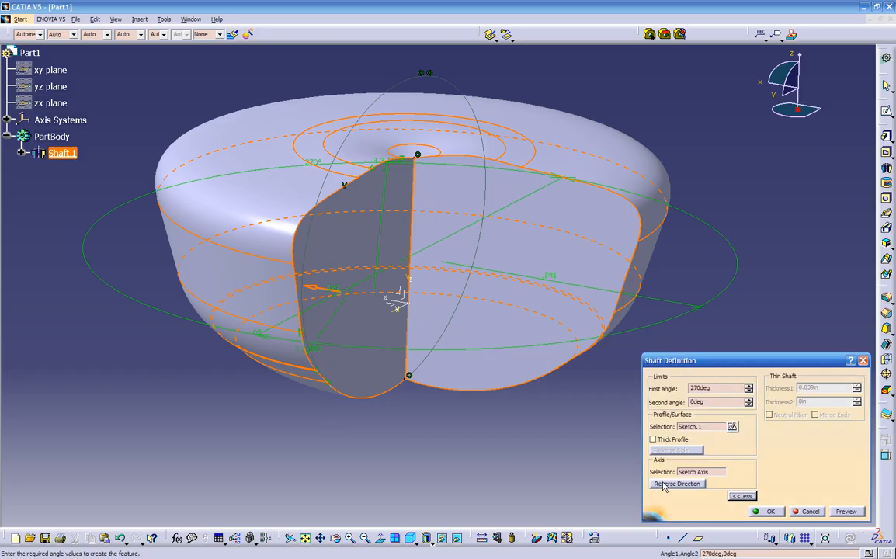
left_click(661, 443)
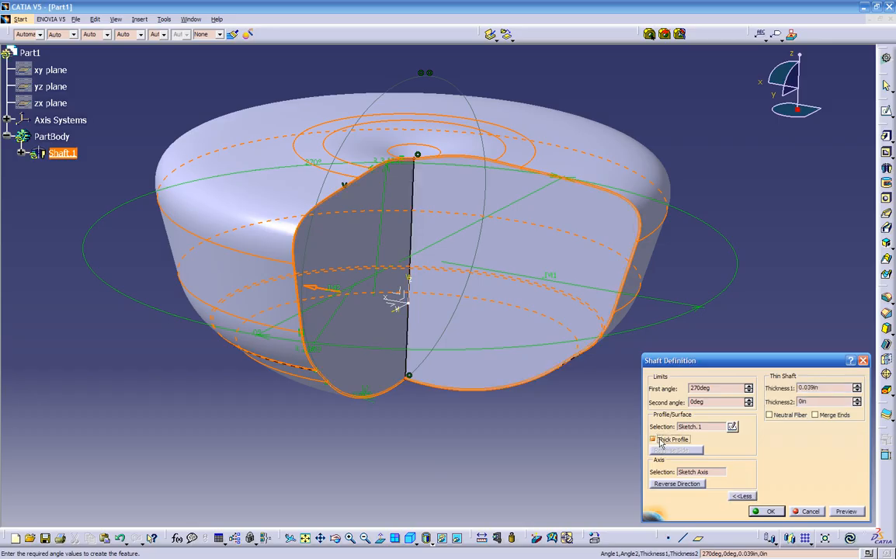
middle_click_drag(527, 444, 501, 411)
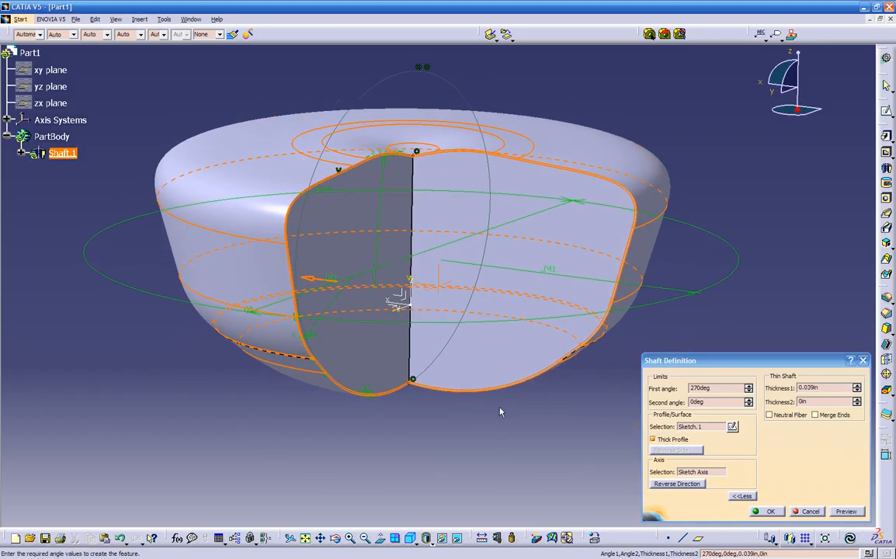
left_click(852, 512)
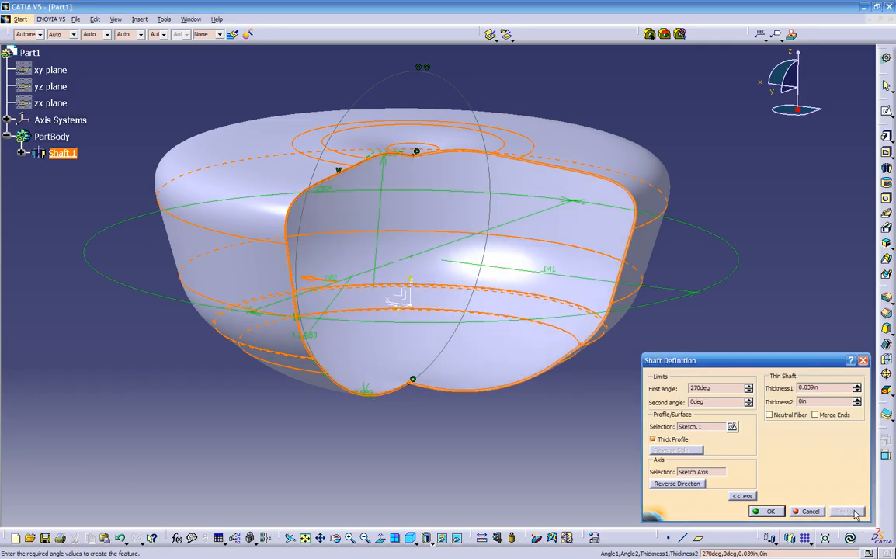
middle_click_drag(430, 455, 437, 317)
left_click(756, 512)
middle_click_drag(656, 483, 417, 419)
left_click(62, 153)
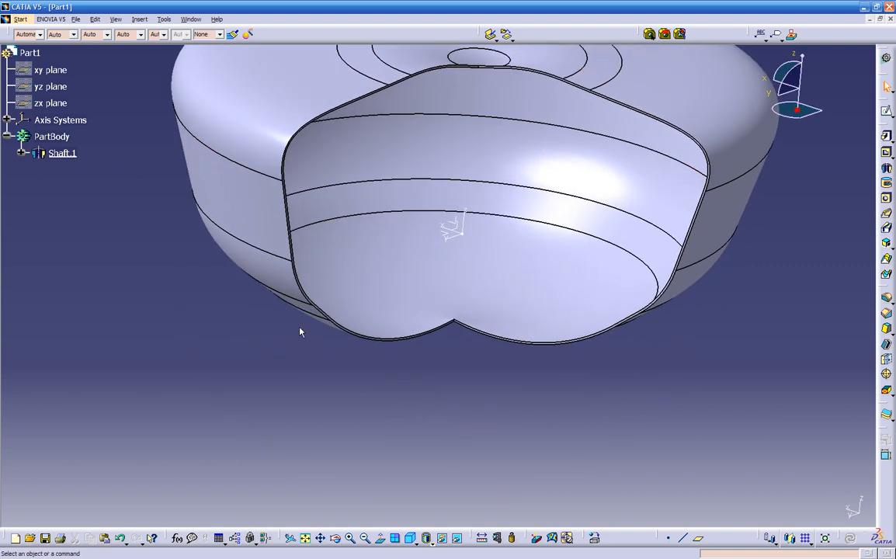
Edit the shaft to set its first wall thickness to 0.25 in and preview the thin-walled body
double_click(65, 154)
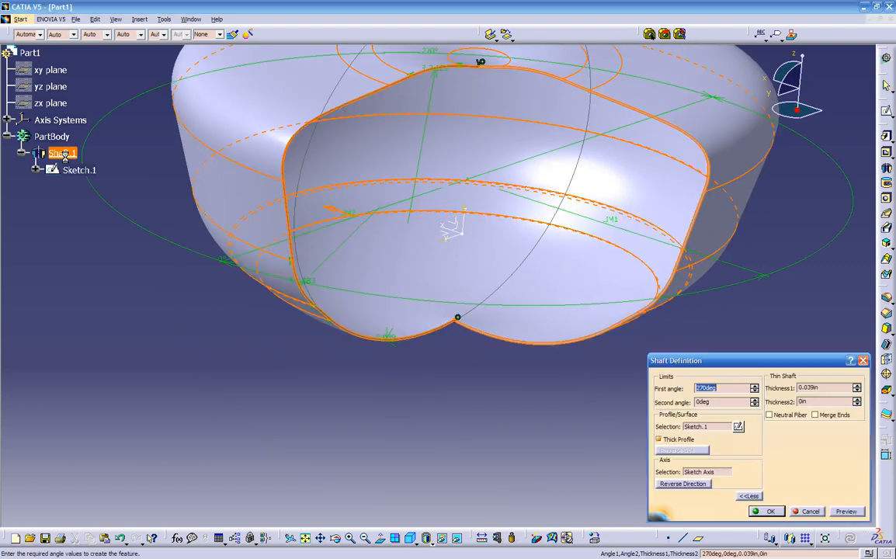
mouse_move(402, 379)
middle_mouse_down()
mouse_move(444, 446)
mouse_move(446, 414)
mouse_move(476, 416)
middle_mouse_up()
left_click_drag(827, 388, 724, 392)
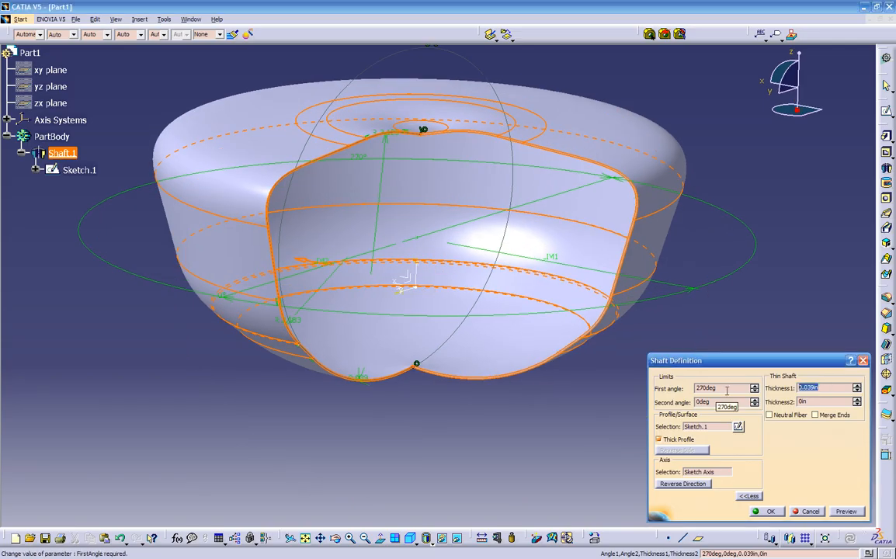
type(".25")
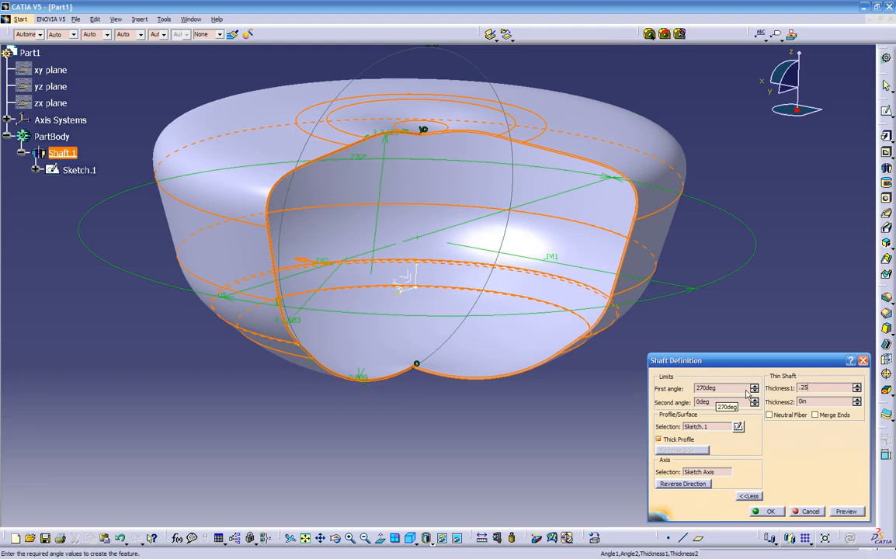
left_click(846, 511)
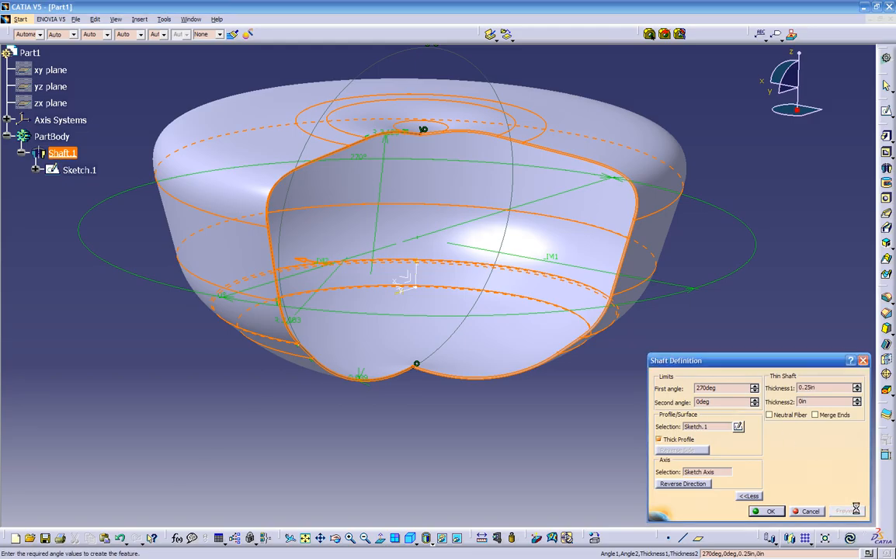
middle_click_drag(544, 375, 502, 365)
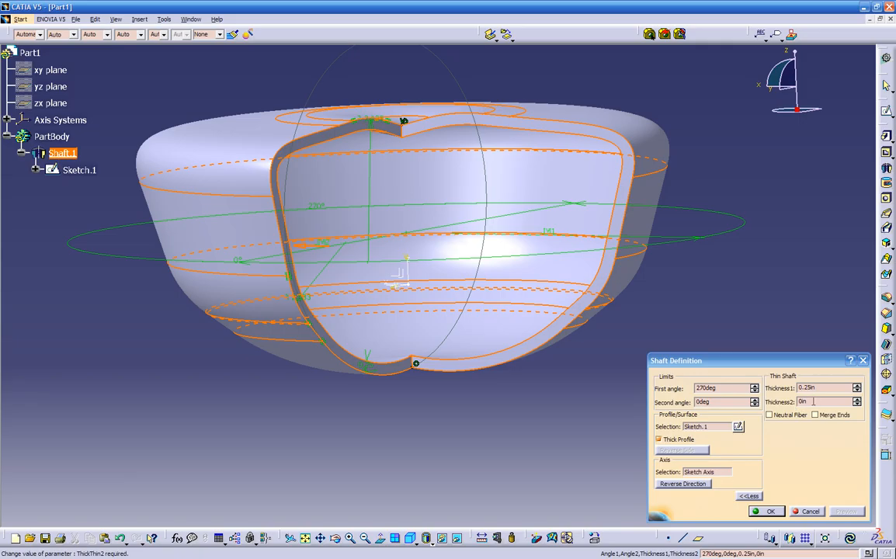
Set the shaft's second thickness to 0.25 in, enable Neutral Fiber and preview the result
double_click(812, 400)
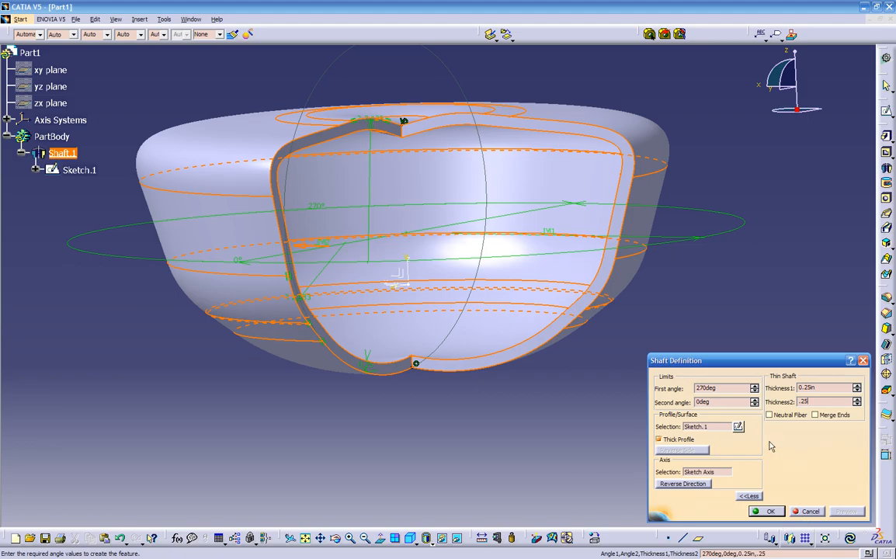
key("Tab")
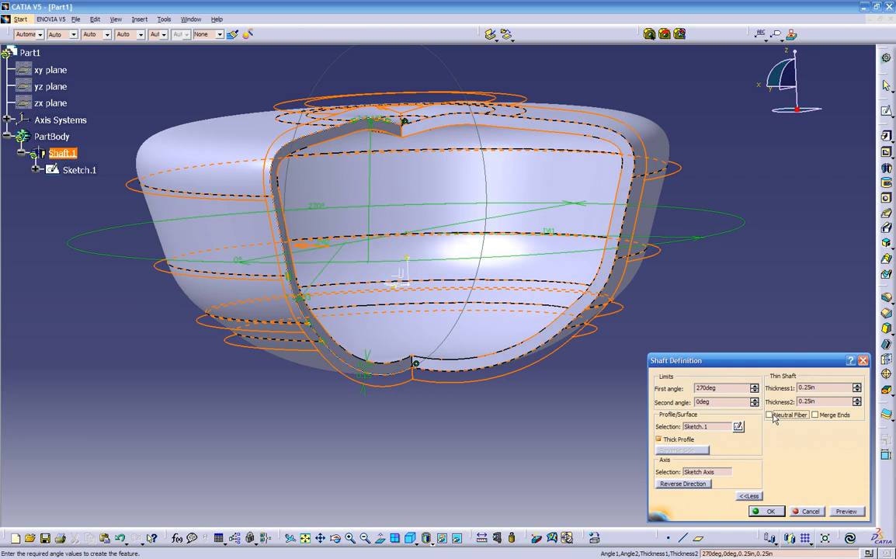
left_click(769, 414)
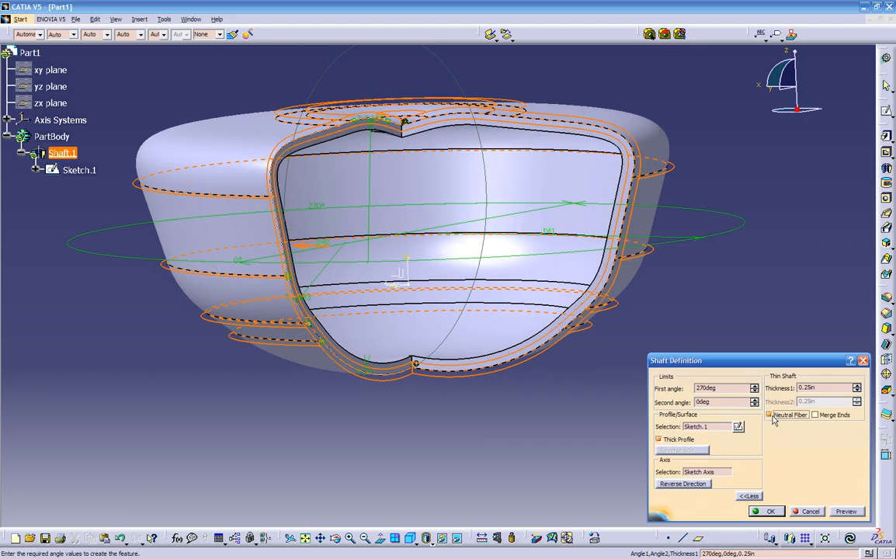
left_click(854, 513)
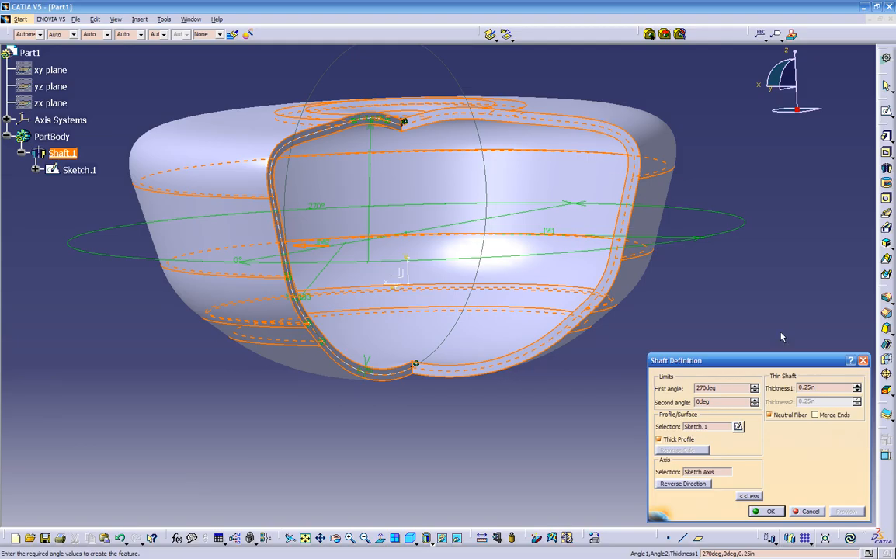
Set the shaft's first thickness to 0.5 in with Neutral Fiber kept on and accept the definition
double_click(799, 388)
type(".5")
key("Tab")
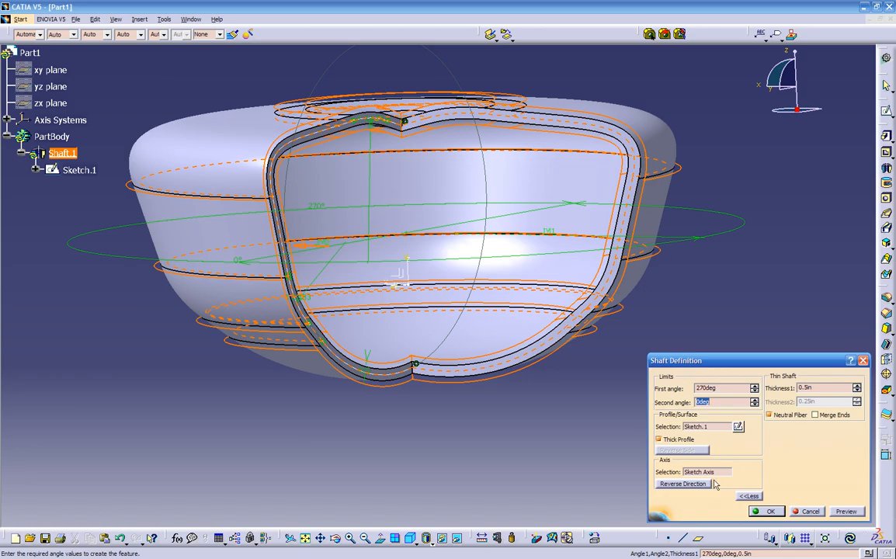
left_click(770, 510)
middle_click_drag(688, 472, 468, 446)
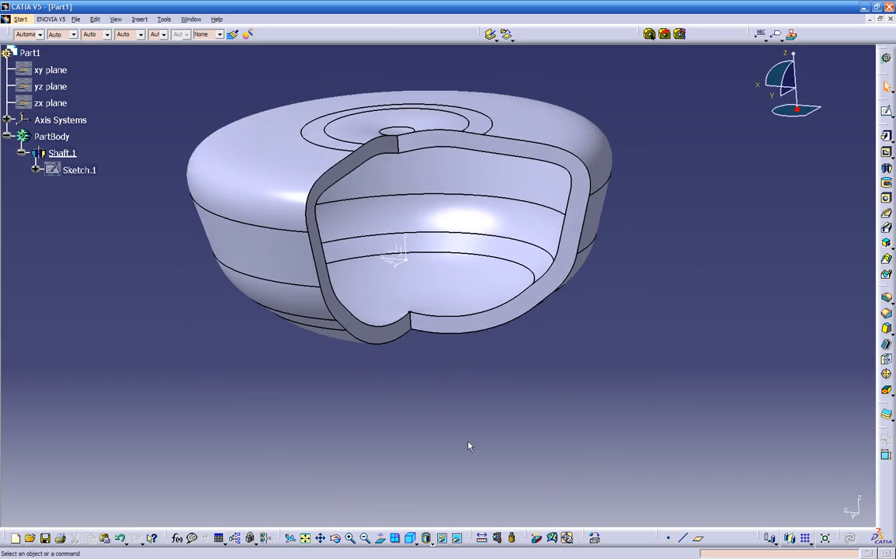
left_click(483, 538)
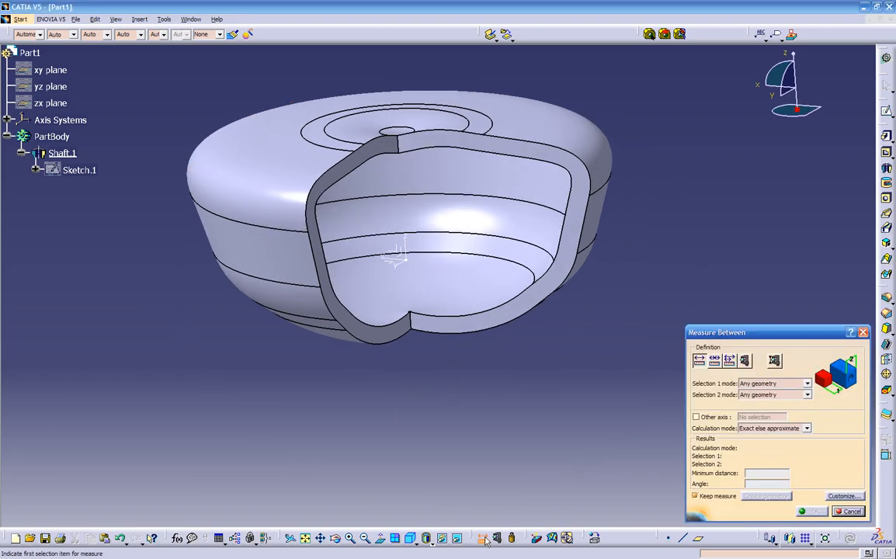
middle_click_drag(488, 382, 738, 378)
left_click(806, 384)
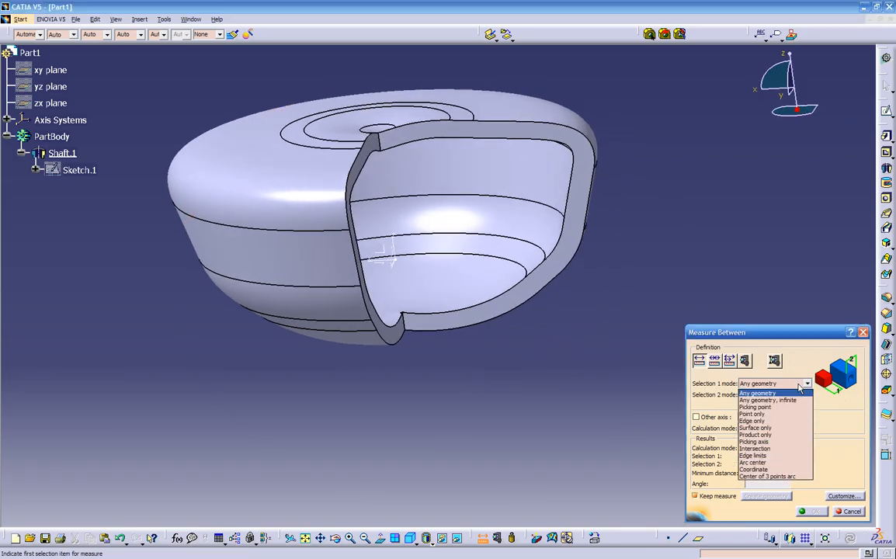
left_click(792, 392)
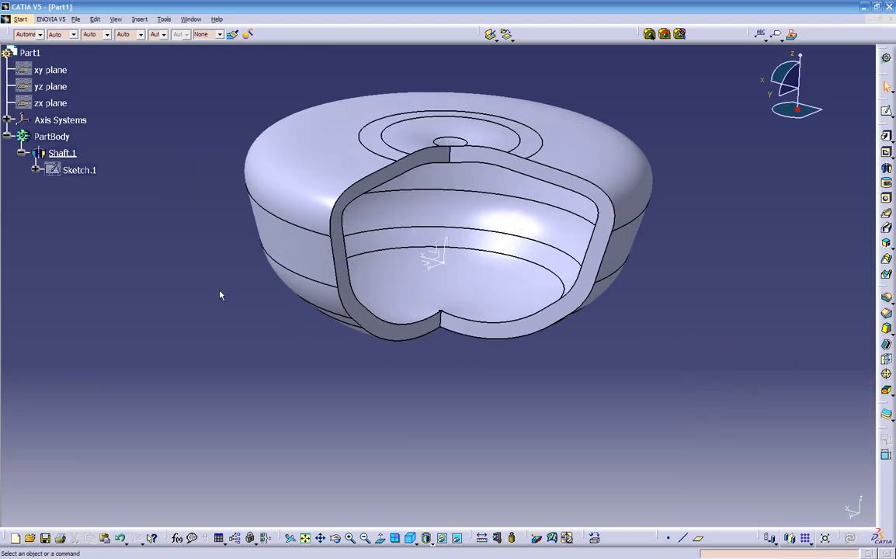
Start a Measure Between measurement with both selection modes set to Any geometry
middle_click_drag(439, 365, 482, 346)
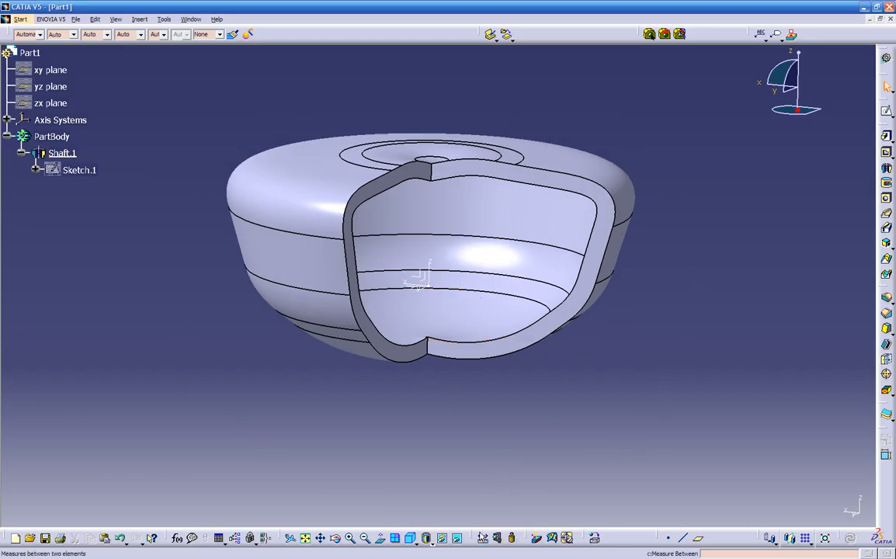
left_click(482, 538)
middle_click_drag(481, 370, 490, 327)
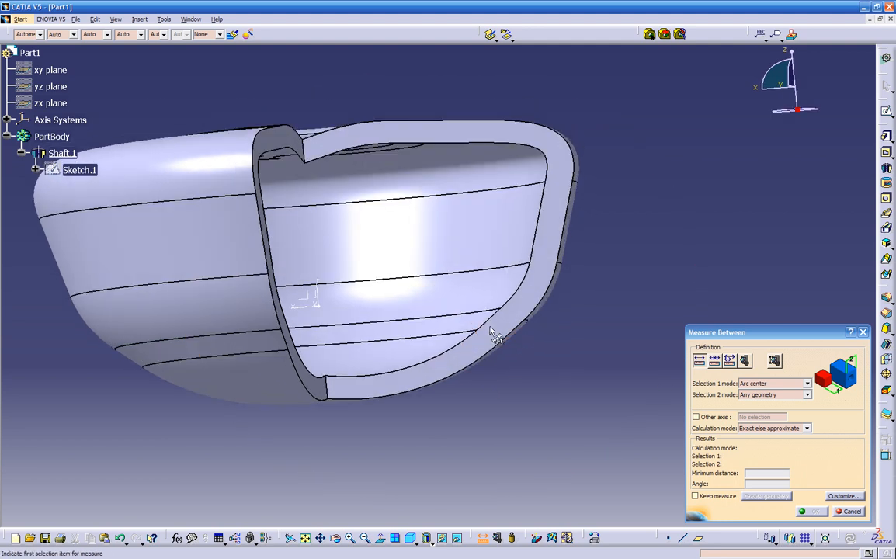
middle_click_drag(590, 399, 664, 353)
left_click(760, 383)
left_click(757, 392)
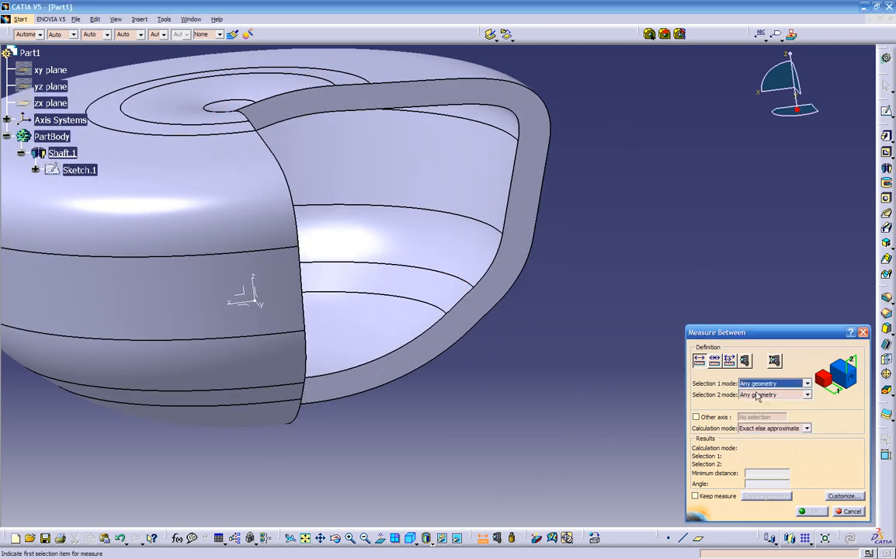
left_click(757, 395)
left_click(752, 405)
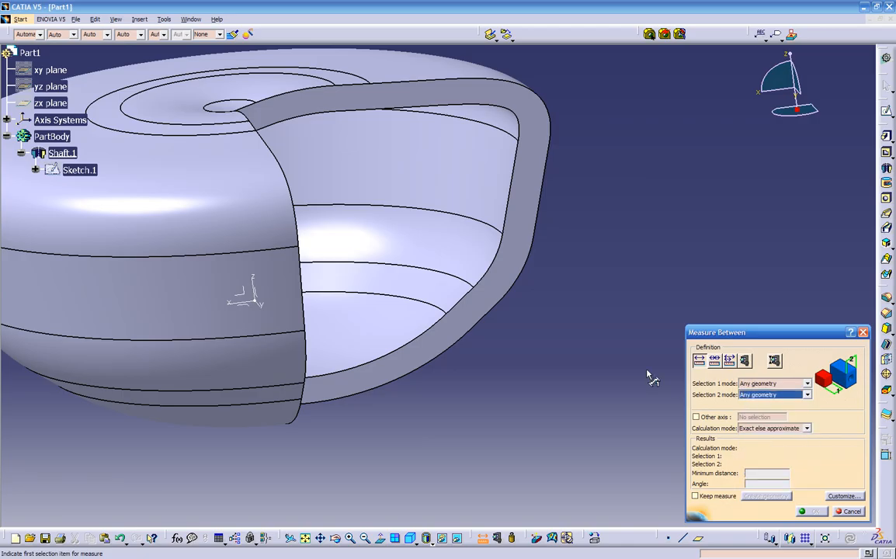
Measure the wall thickness between the cut face's inner and outer straight edges, move its label outside the shaft and close the measurement
left_click(483, 318)
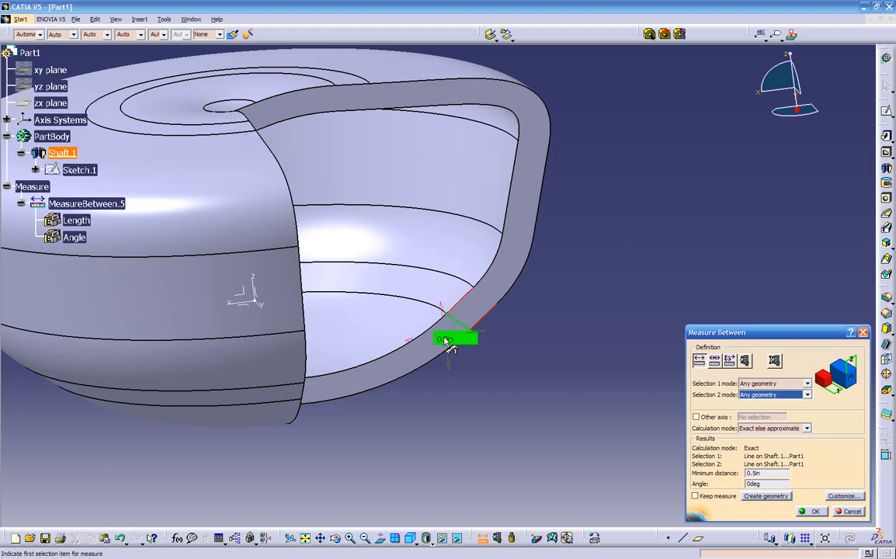
left_click_drag(448, 343, 578, 365)
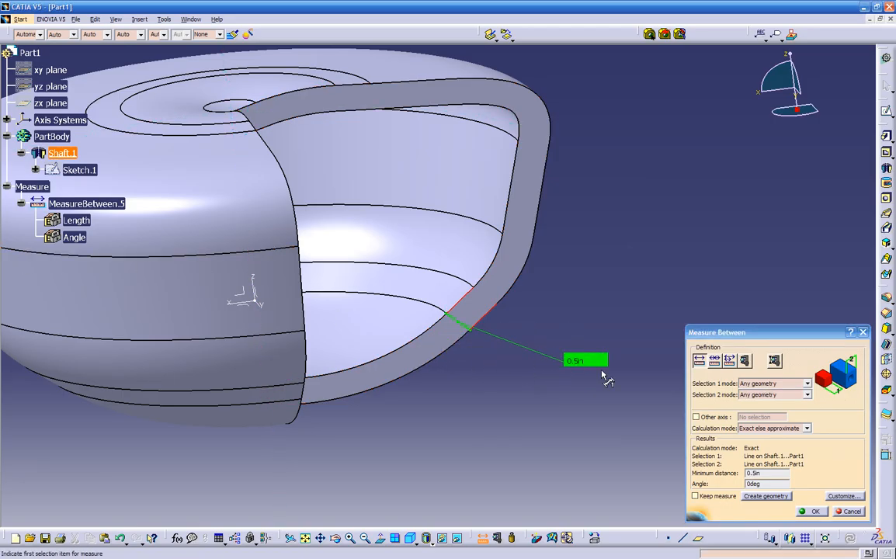
middle_click_drag(531, 408, 553, 413)
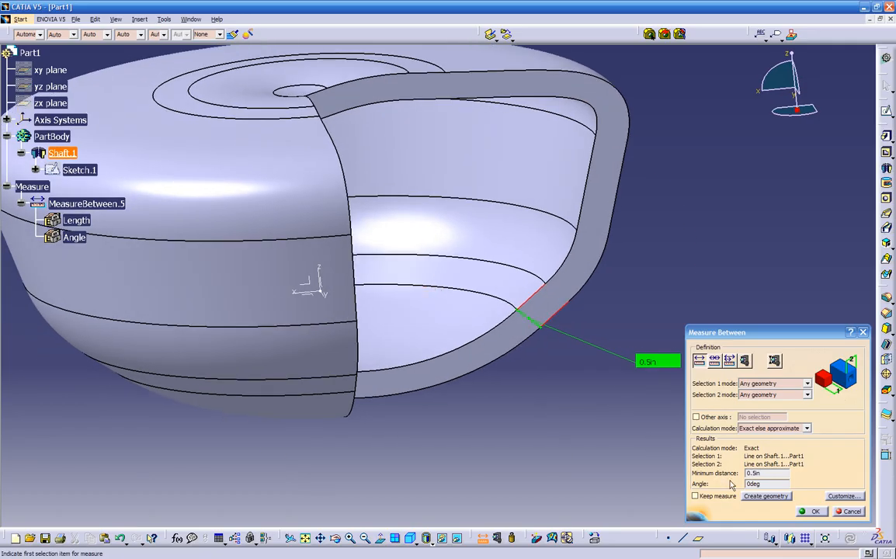
left_click(812, 513)
Measure the wall thickness between the same straight edges again with Keep measure enabled and place the label beside the shaft
middle_click_drag(556, 434, 596, 422)
mouse_move(430, 413)
middle_mouse_down()
mouse_move(444, 405)
mouse_move(426, 418)
middle_mouse_up()
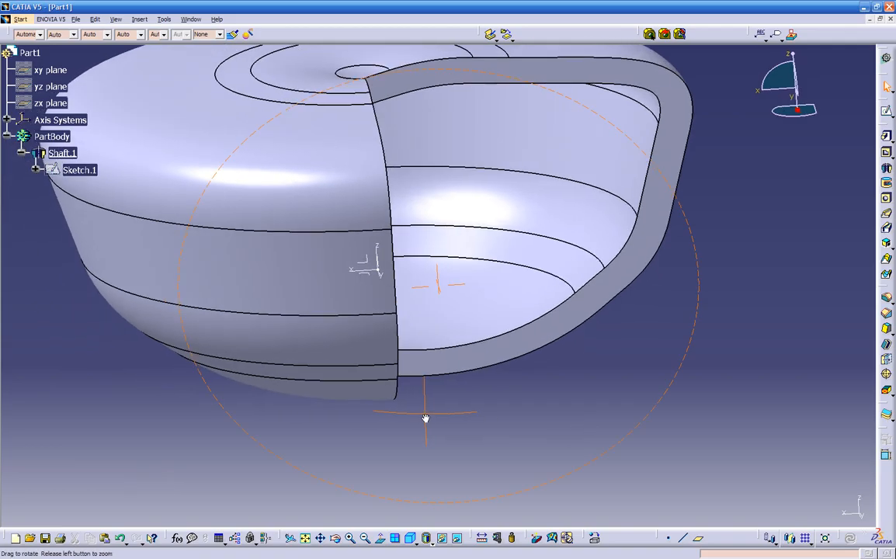
left_click(482, 537)
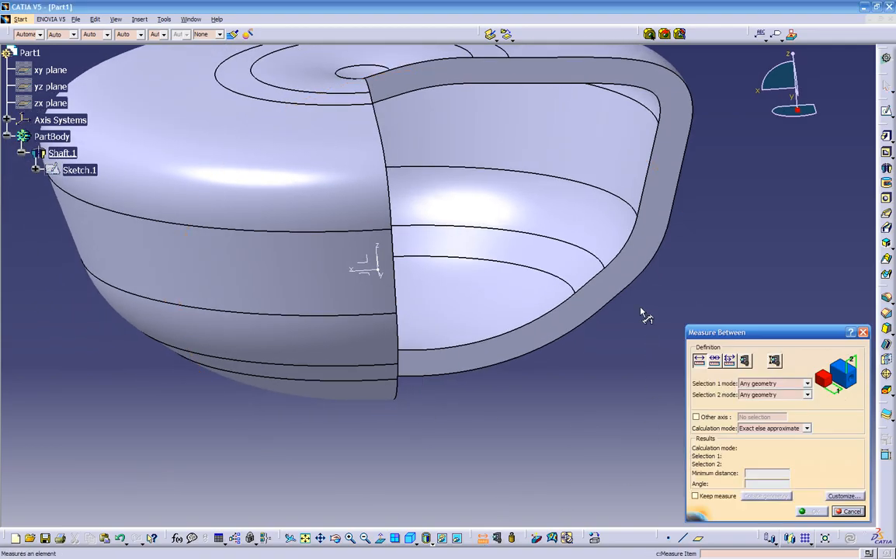
left_click(613, 301)
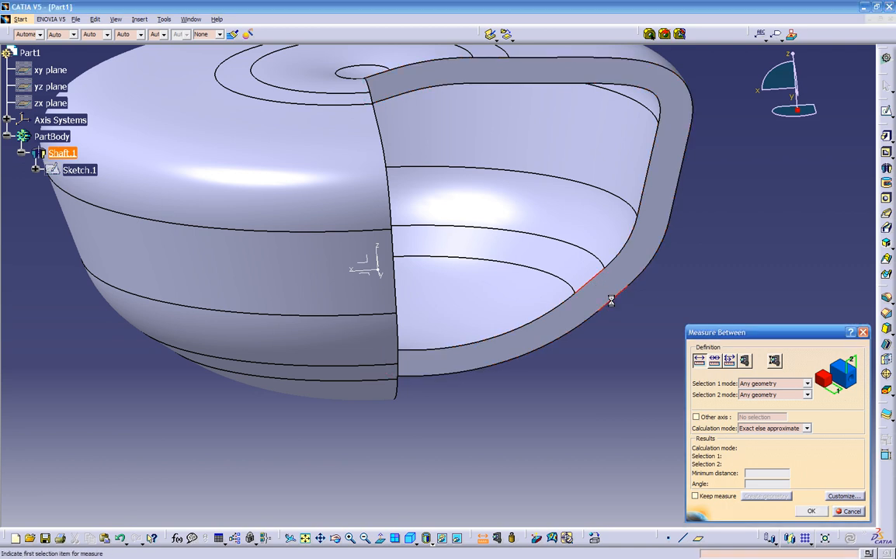
left_click(696, 496)
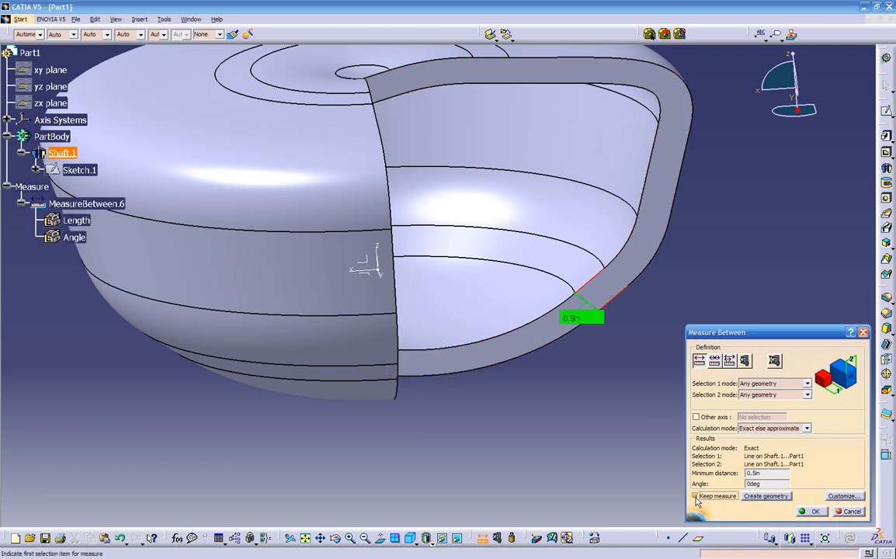
left_click_drag(582, 318, 831, 259)
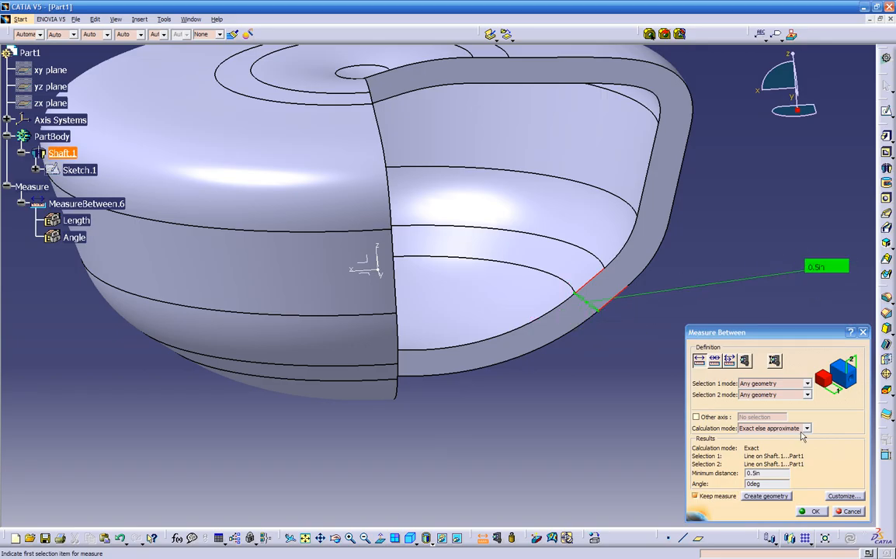
left_click(809, 511)
Open the shaft's definition for editing
middle_click_drag(533, 425, 494, 431)
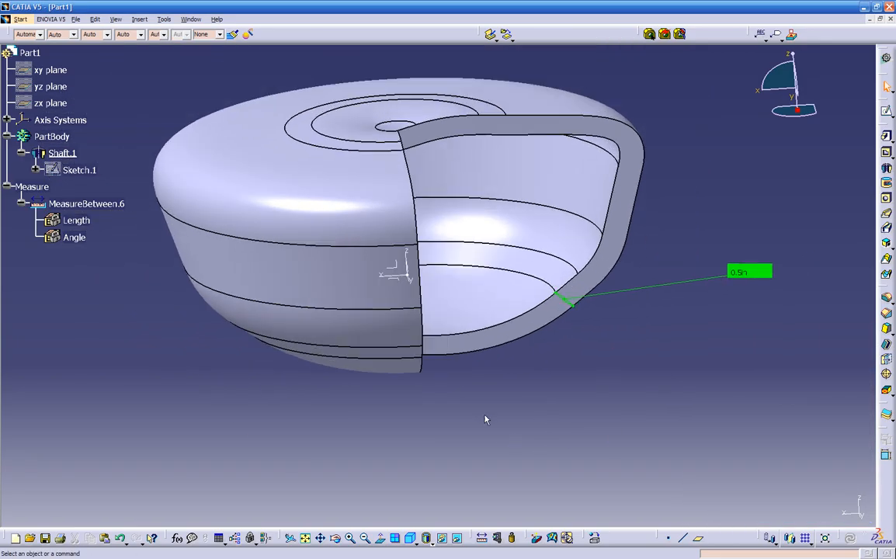
left_click(64, 154)
double_click(62, 153)
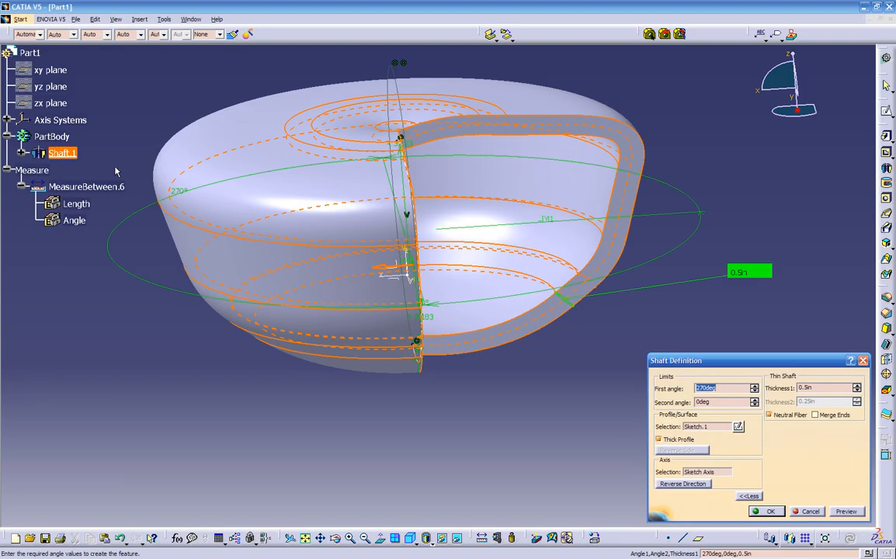
Set the thin shaft's first thickness to 1 in and apply the change to Shaft.1
left_click_drag(822, 389, 793, 388)
type("1")
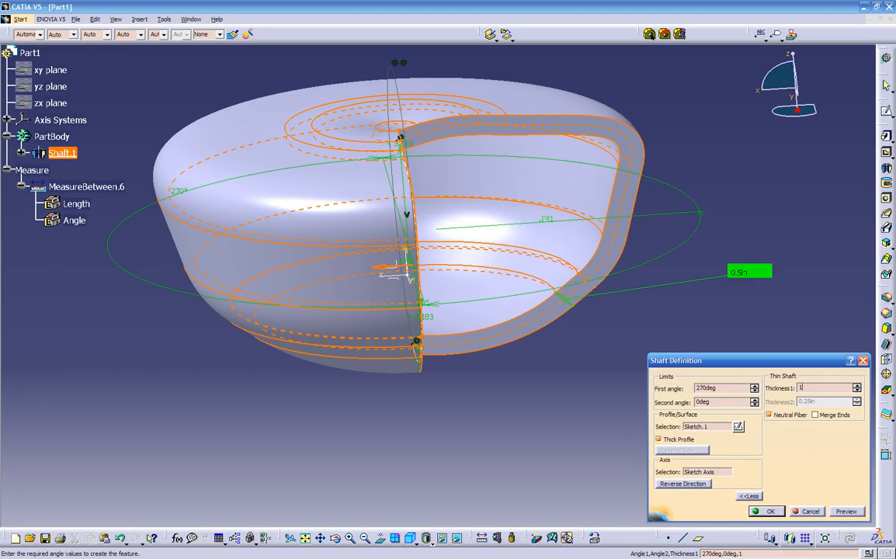
left_click(766, 511)
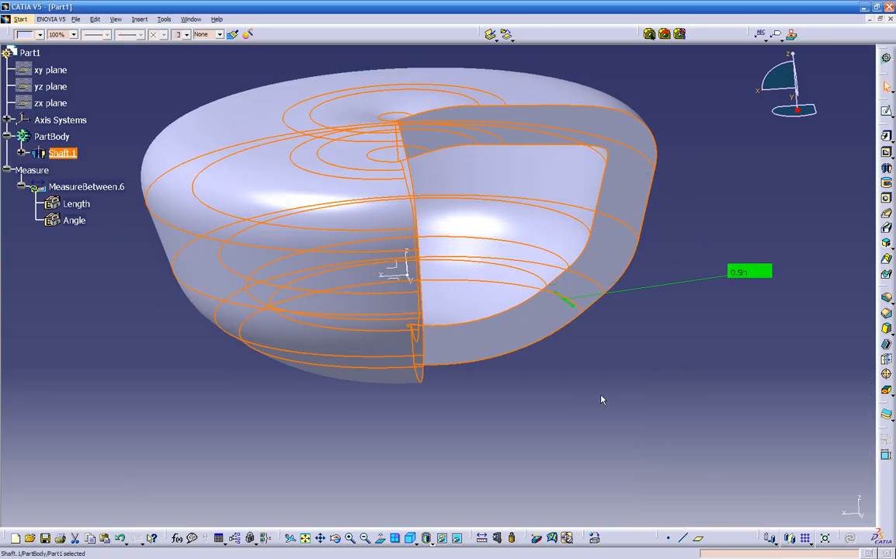
left_click(584, 396)
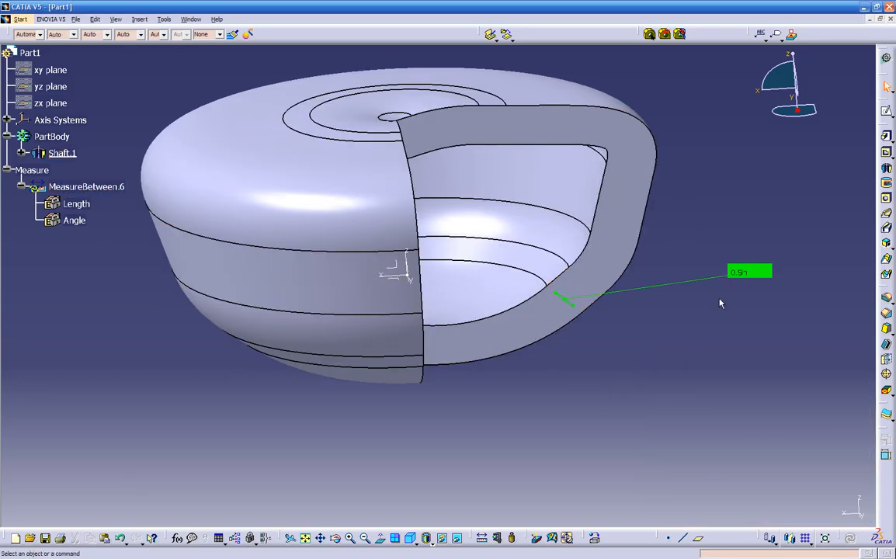
Try to refresh the outdated wall measurement by running a local update on Part1
right_click(33, 56)
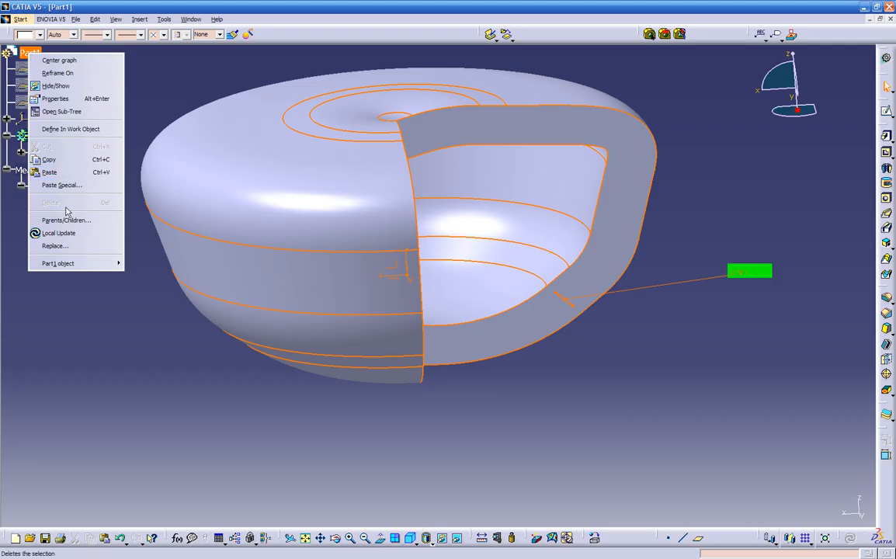
left_click(62, 232)
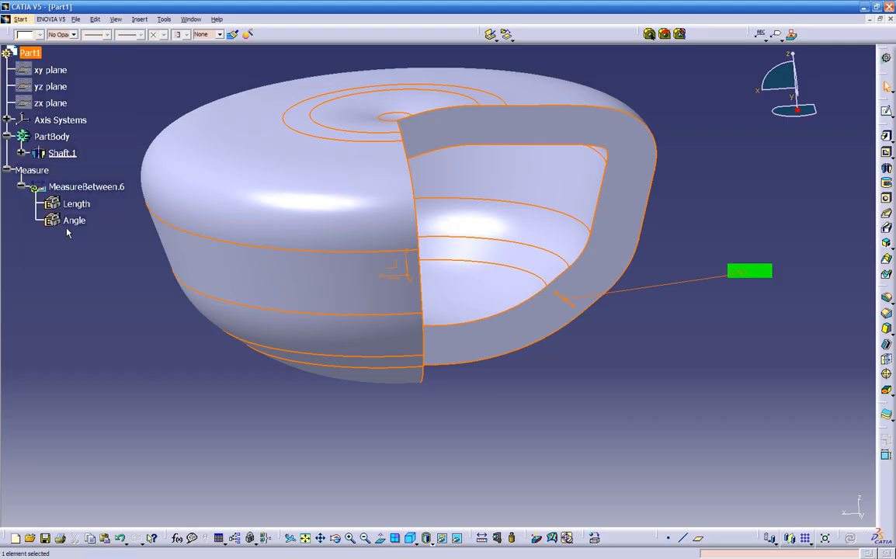
left_click(141, 331)
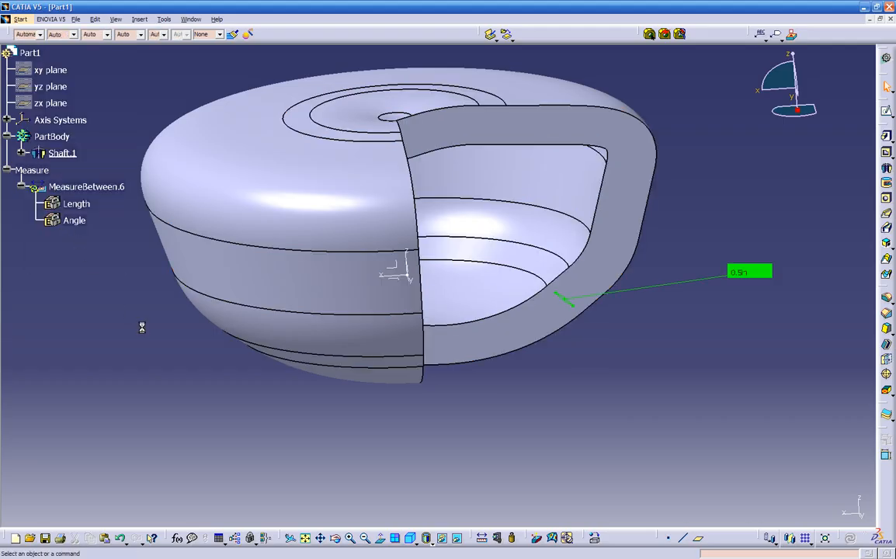
Run a local update on the MeasureBetween.6 measurement
left_click(64, 191)
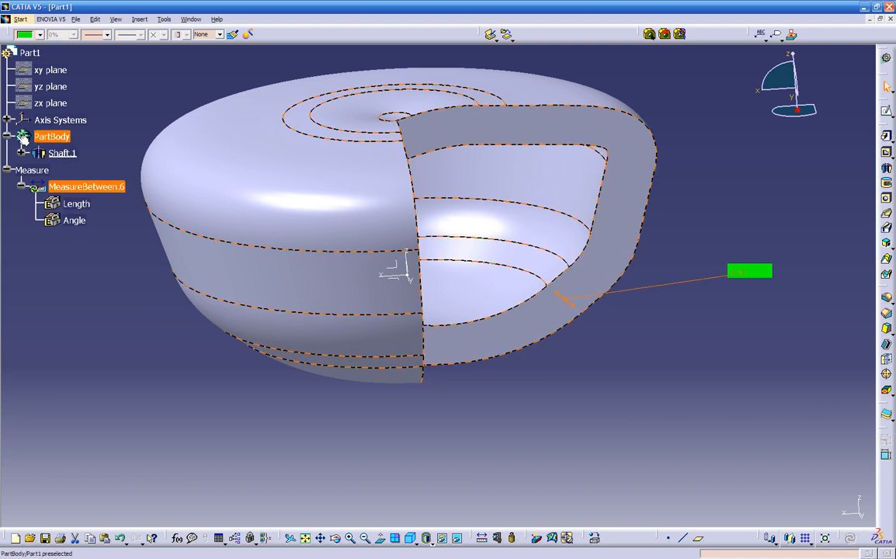
middle_click_drag(88, 320, 134, 330)
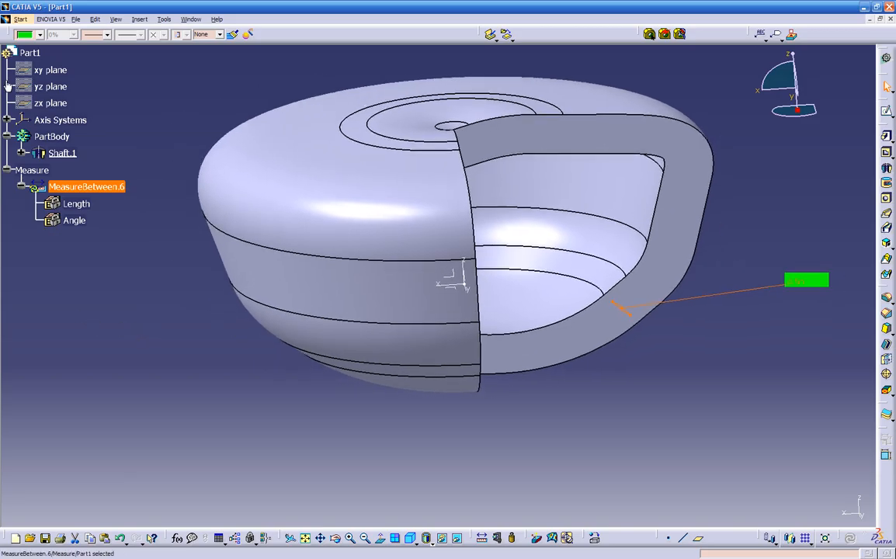
left_click(6, 82)
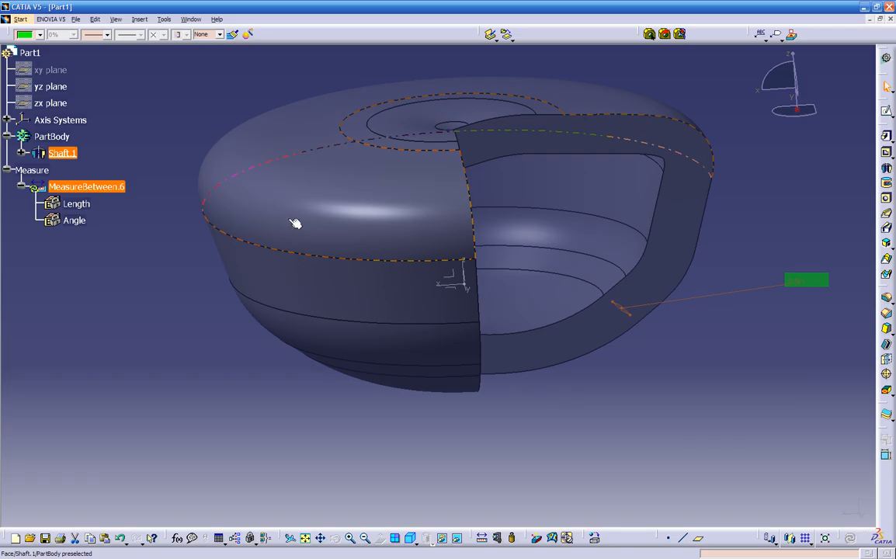
middle_click_drag(161, 300, 220, 150, "ctrl")
middle_click_drag(233, 96, 233, 96, "ctrl")
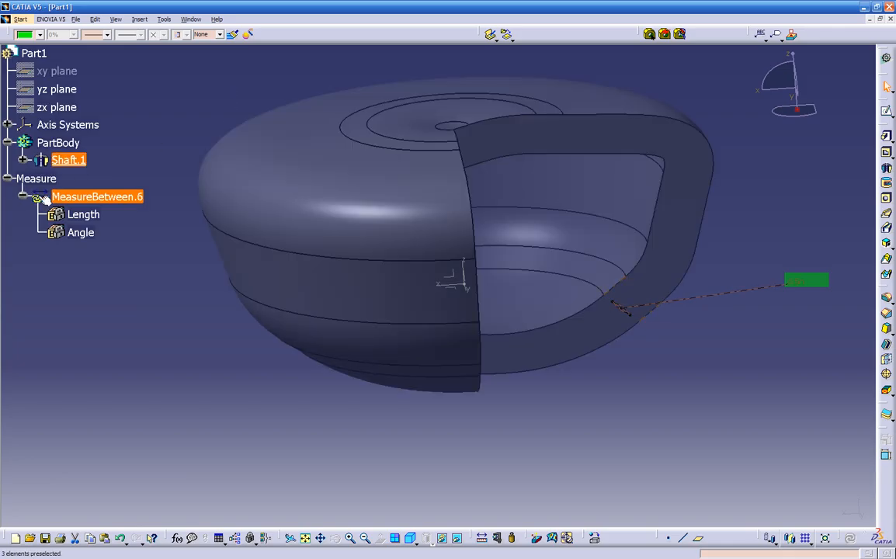
left_click(39, 200)
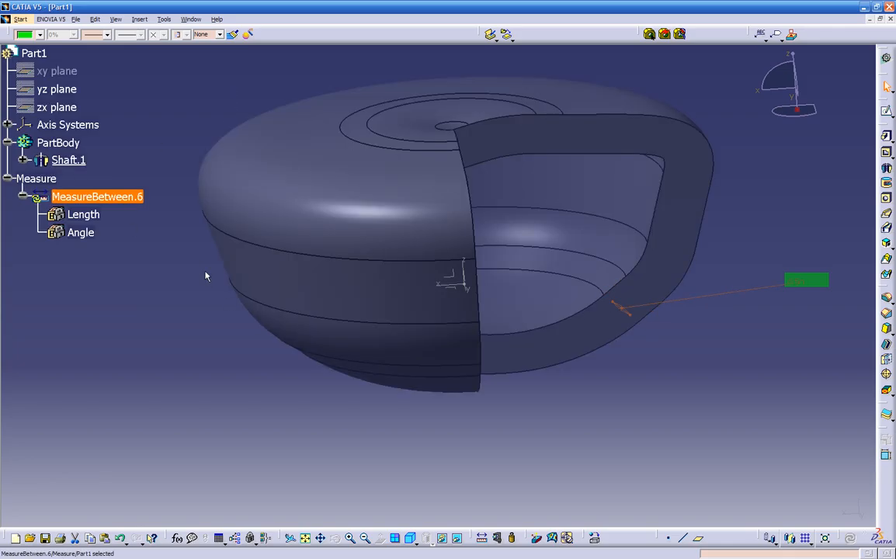
key("F3")
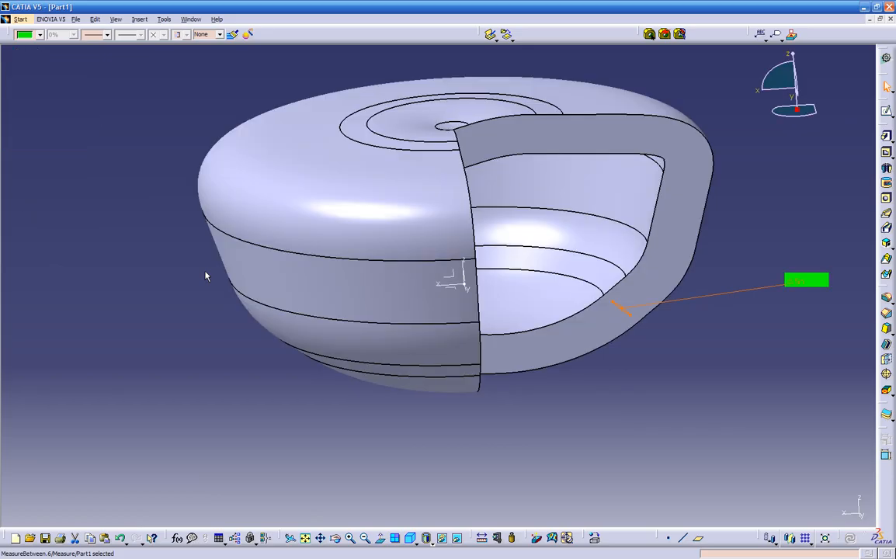
key("F3")
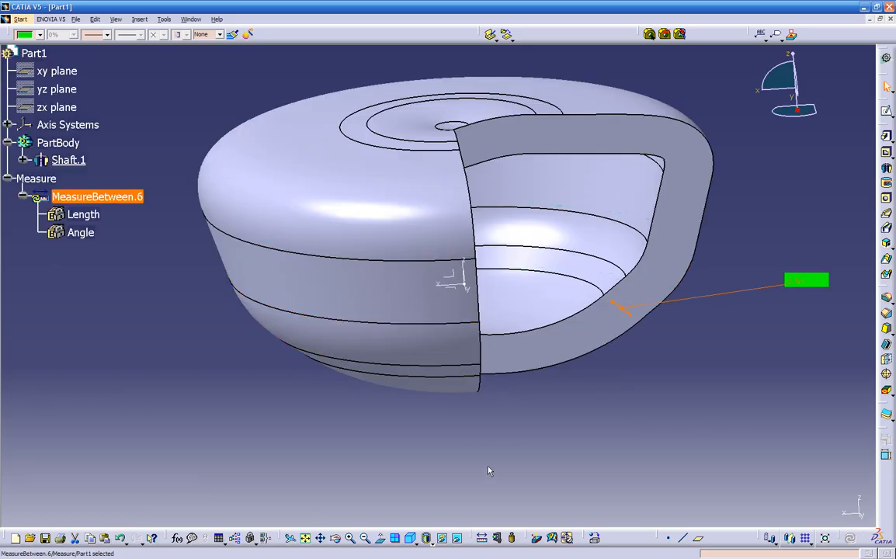
right_click(117, 202)
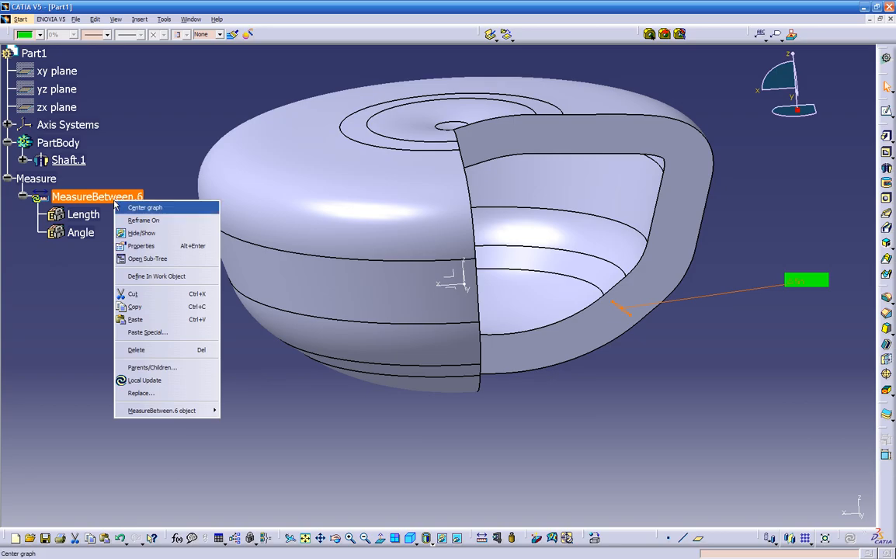
left_click(159, 380)
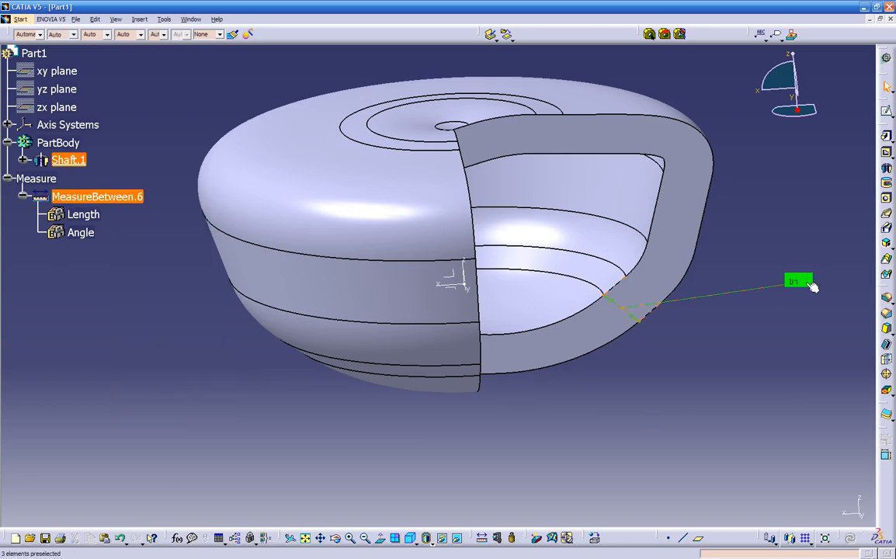
Shrink the specification tree and shift it slightly away from the window's edge, then return control to the geometry
middle_click_drag(643, 384, 497, 371)
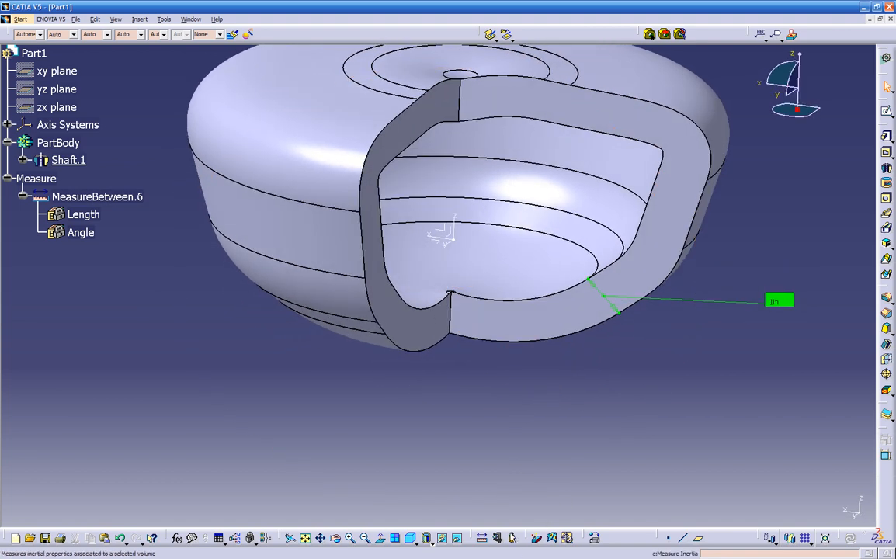
middle_click_drag(198, 270, 178, 312)
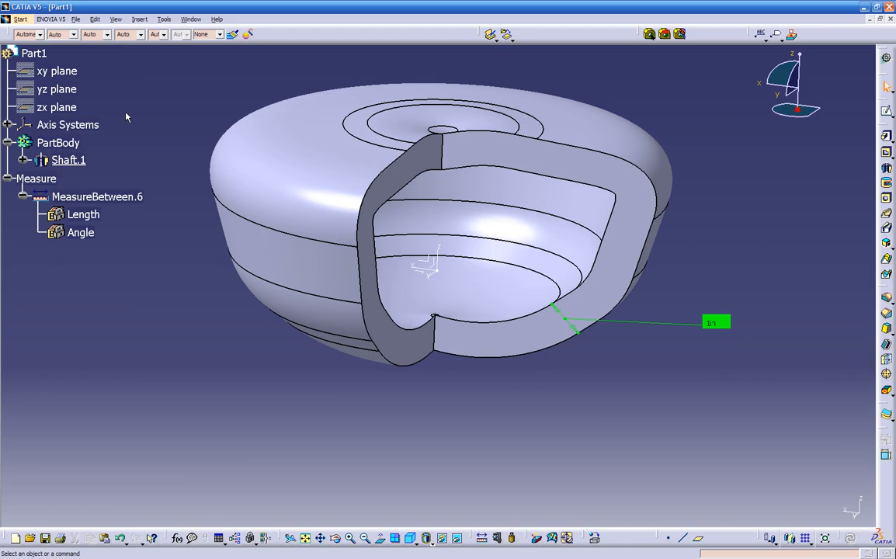
left_click(9, 93)
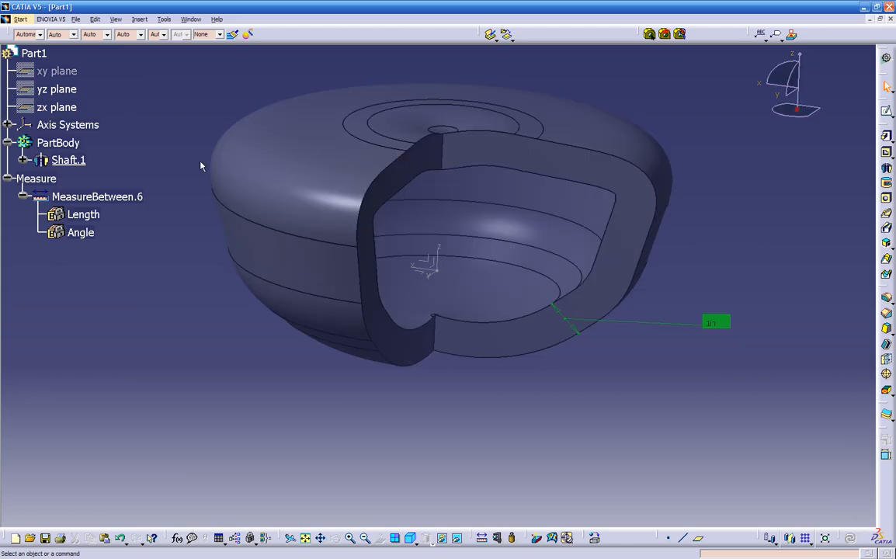
mouse_move(167, 273)
middle_mouse_down("ctrl")
mouse_move(184, 163)
mouse_move(179, 190)
mouse_move(180, 173)
middle_mouse_up("ctrl")
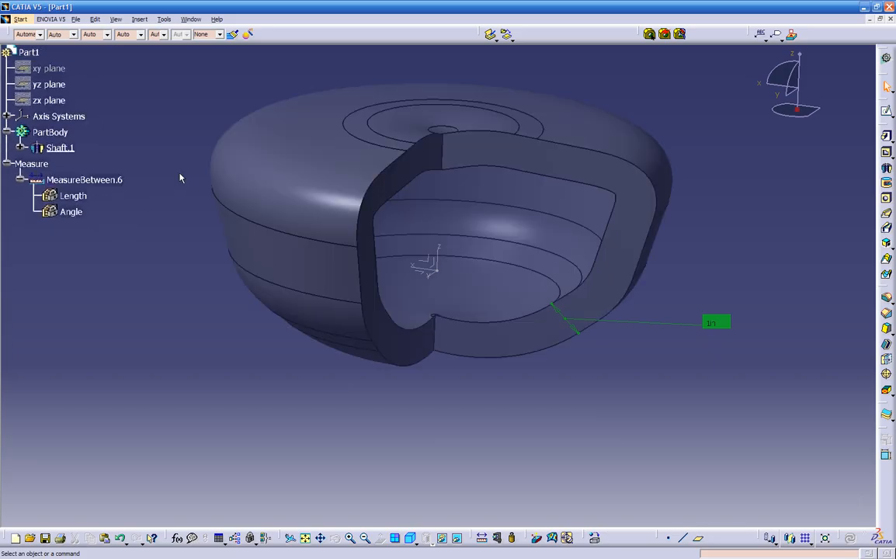
mouse_move(10, 91)
left_mouse_down()
mouse_move(212, 131)
mouse_move(108, 253)
mouse_move(32, 174)
mouse_move(214, 152)
mouse_move(49, 128)
mouse_move(54, 199)
mouse_move(8, 97)
mouse_move(16, 83)
mouse_move(6, 81)
left_mouse_up()
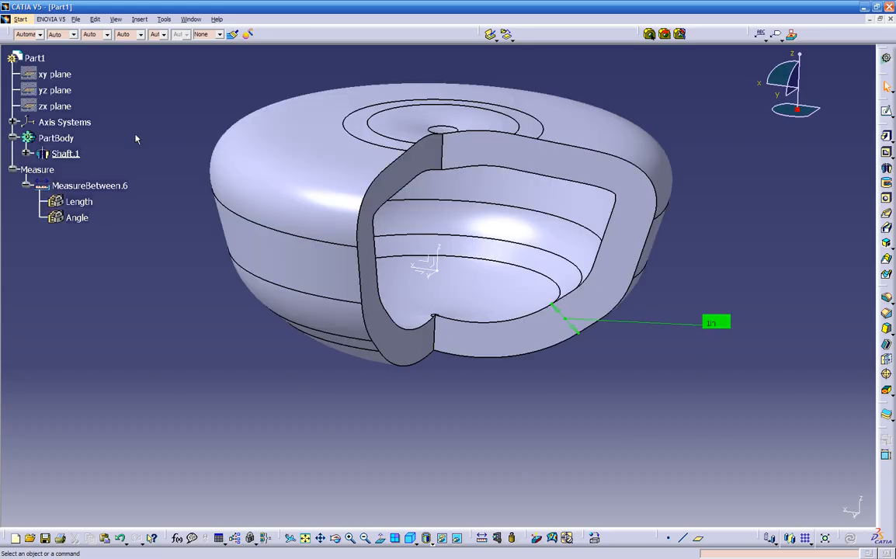
middle_click_drag(136, 139, 200, 140, "ctrl")
left_click(13, 102)
Hide and show the specification tree repeatedly, leaving it displayed
key("F3")
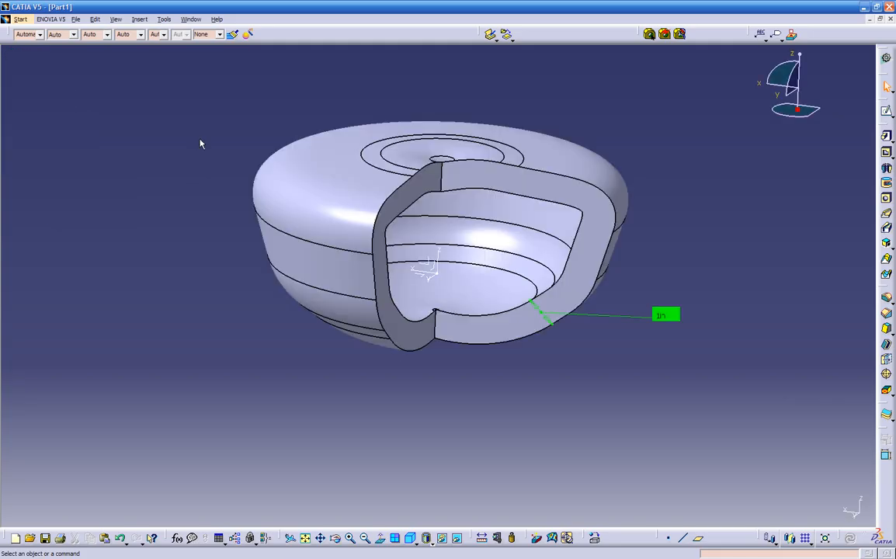
key("F3")
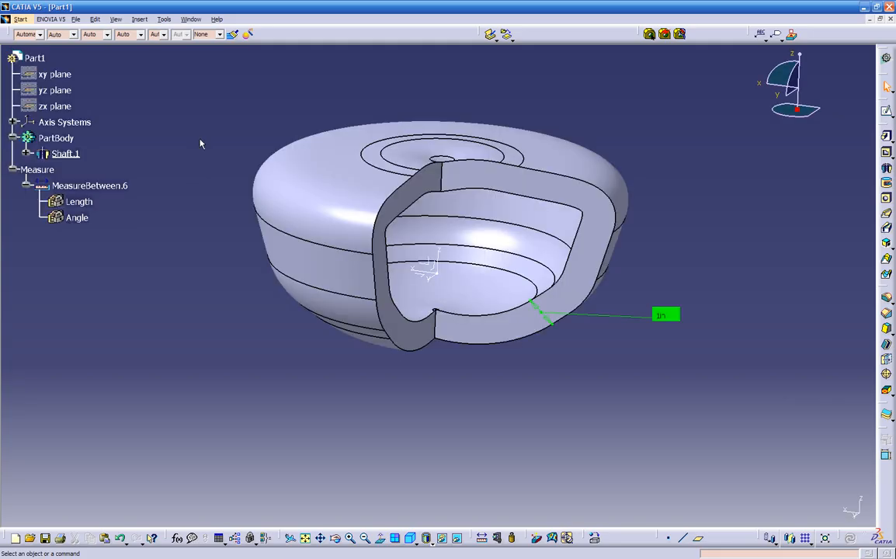
key("F3")
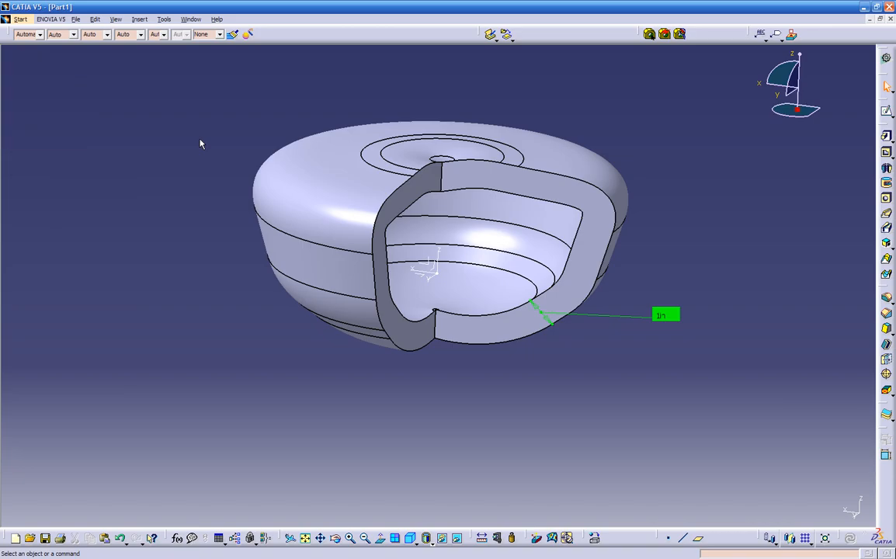
key("F3")
key("F3")
key("F3")
key("F3")
key("F3")
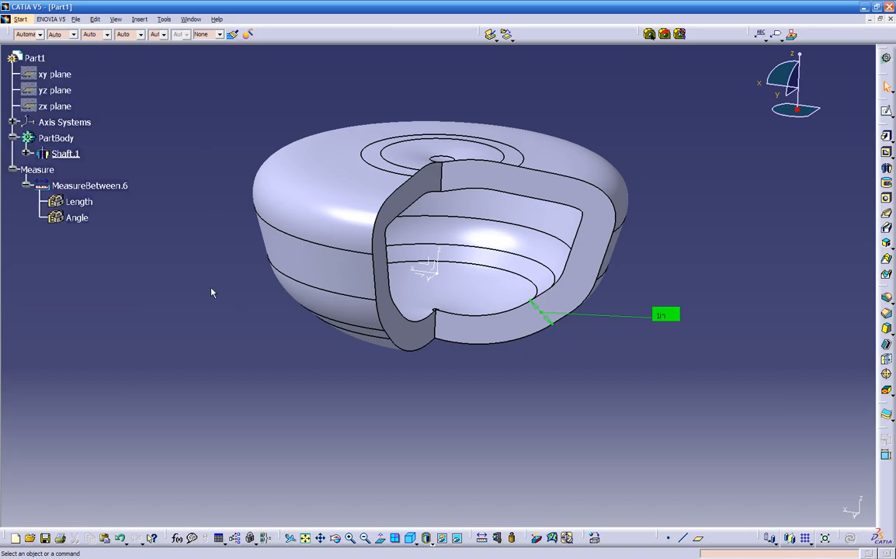
Set the first angle of Shaft.1 to 223 degrees and apply the change
middle_click_drag(248, 312, 227, 326)
middle_click_drag(336, 415, 282, 385)
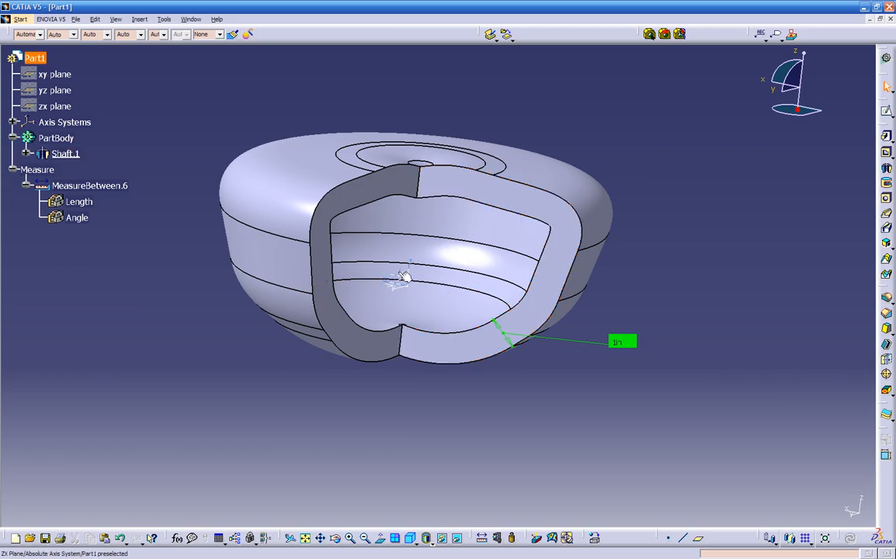
middle_click_drag(448, 376, 221, 260)
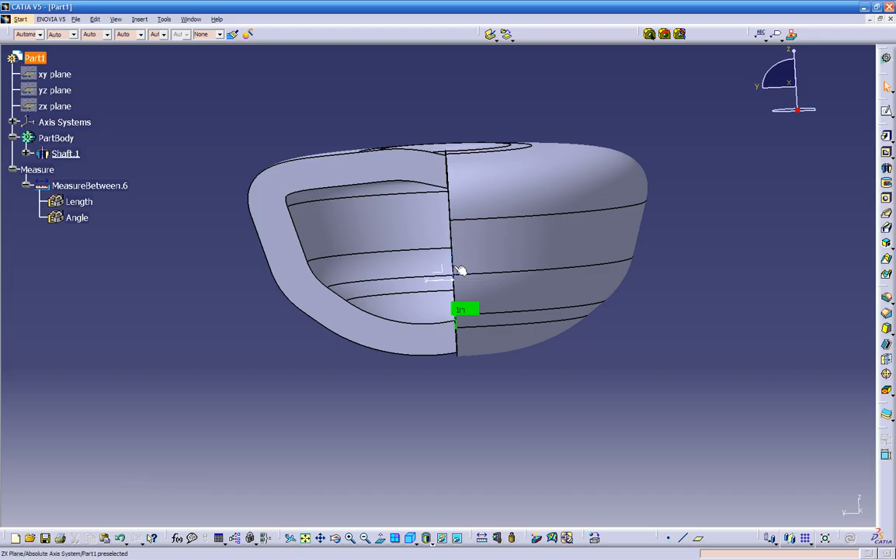
middle_click_drag(456, 281, 562, 339)
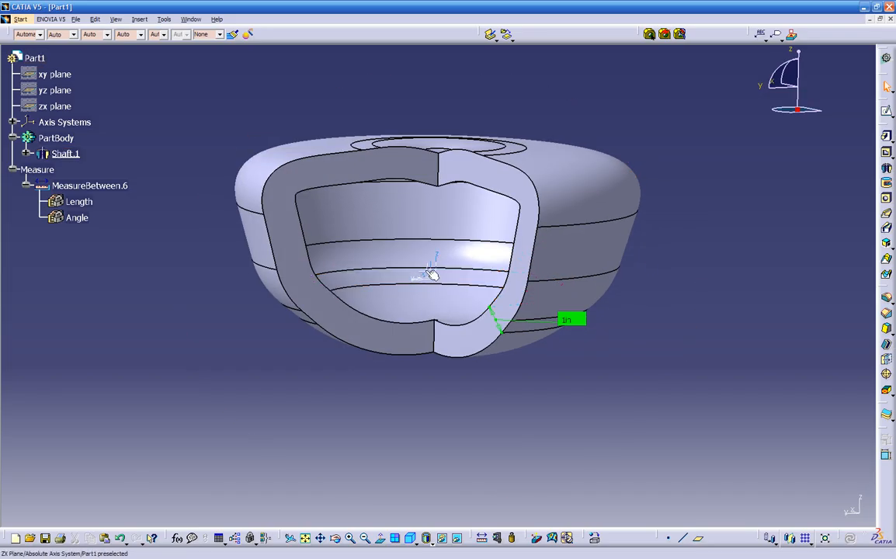
middle_click_drag(415, 341, 460, 277)
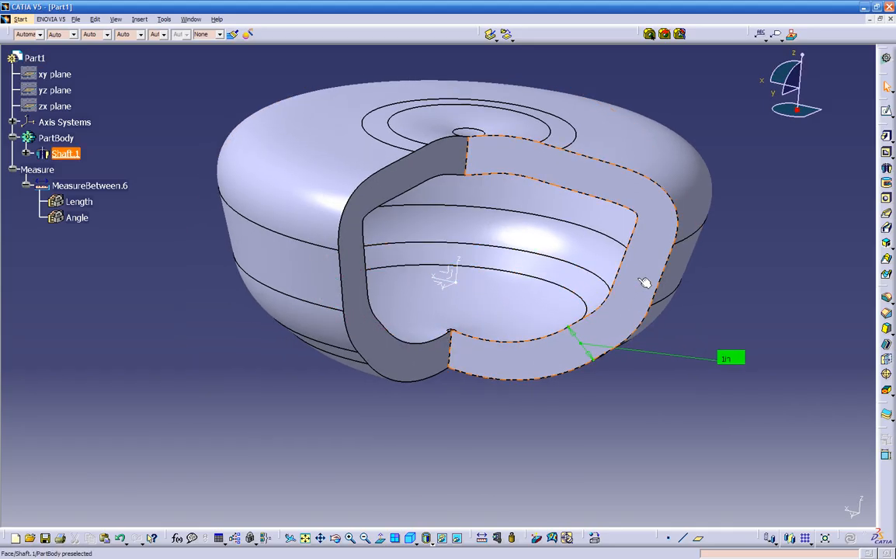
middle_click_drag(586, 349, 472, 352)
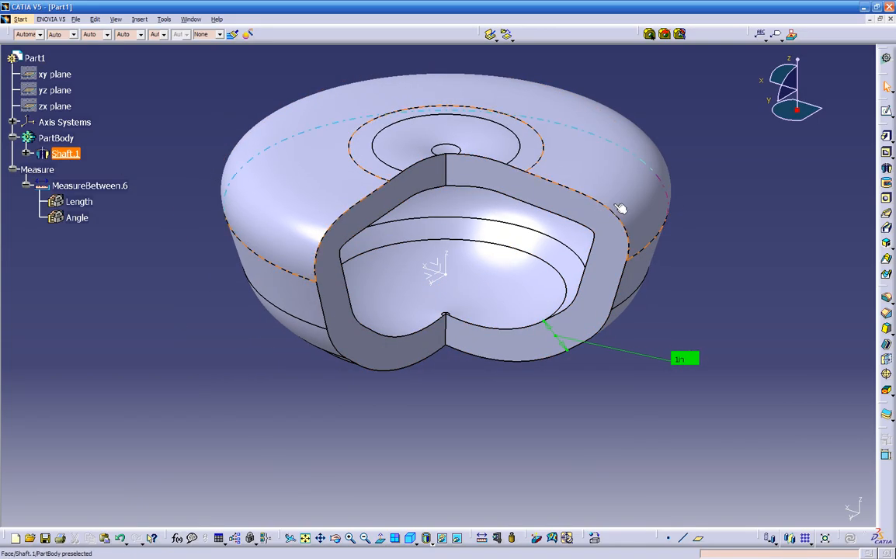
double_click(61, 153)
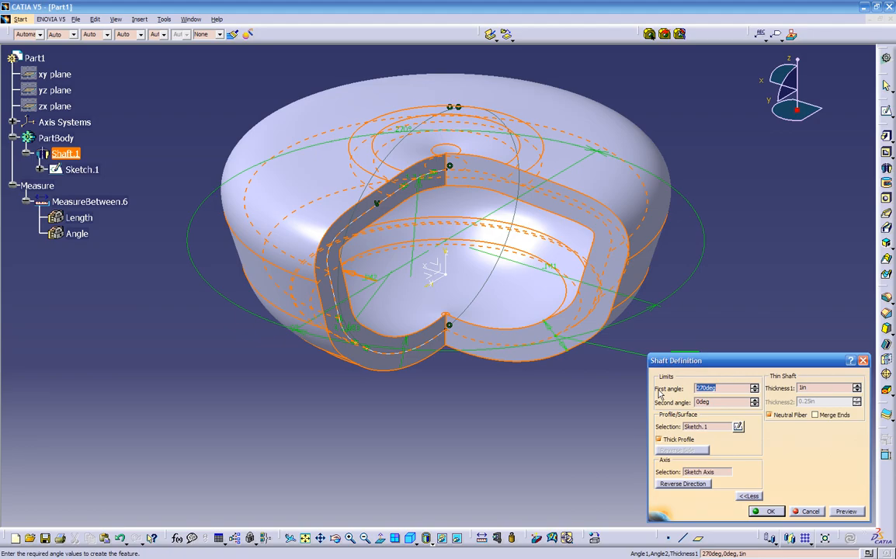
type("223")
left_click(767, 512)
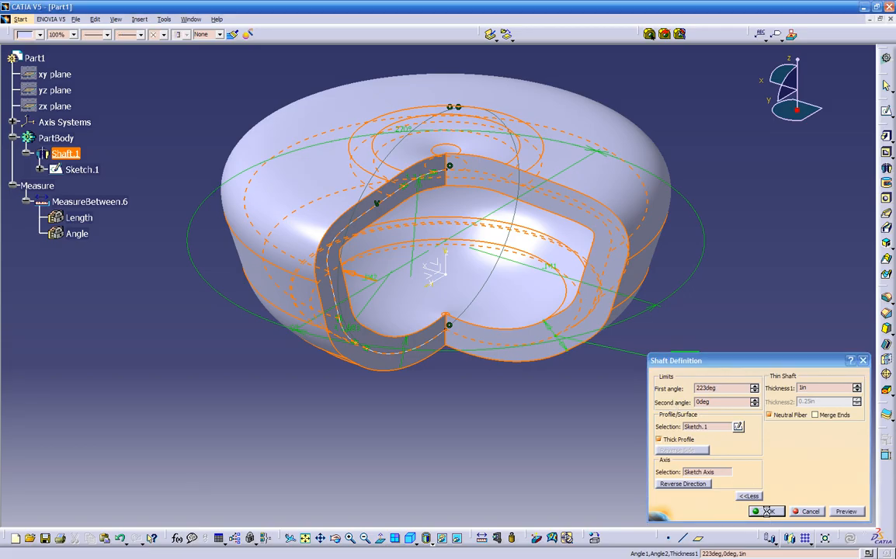
Start a new sketch on the shaft's flat cut face on the right-hand side of its opening
middle_click_drag(510, 401, 492, 418)
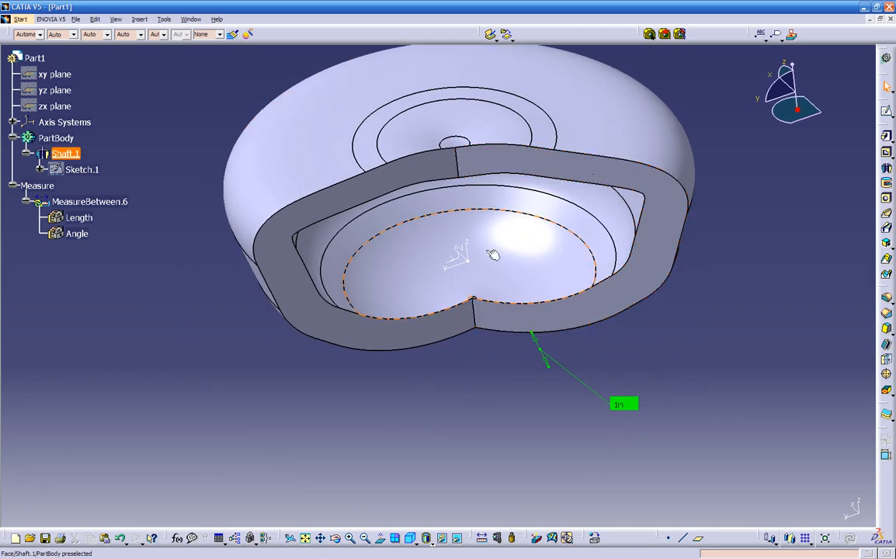
middle_click_drag(456, 262, 483, 365)
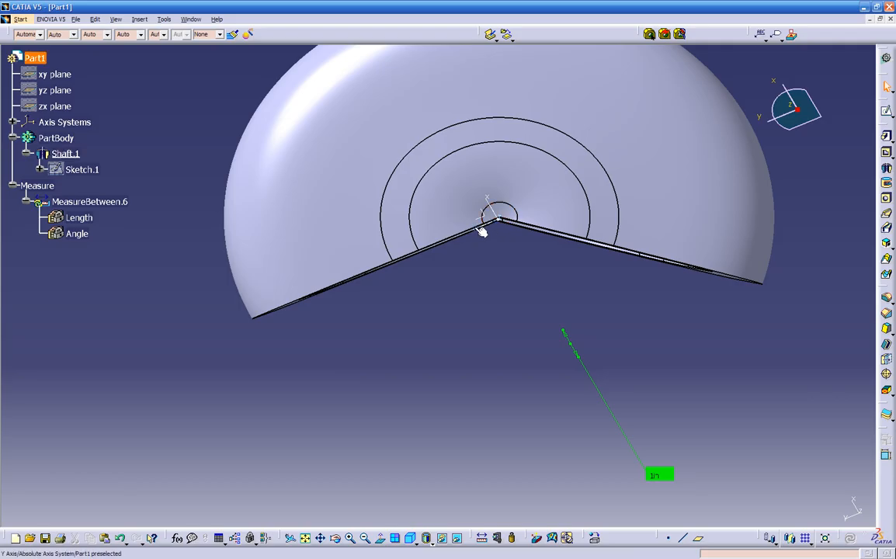
middle_click_drag(500, 361, 522, 227)
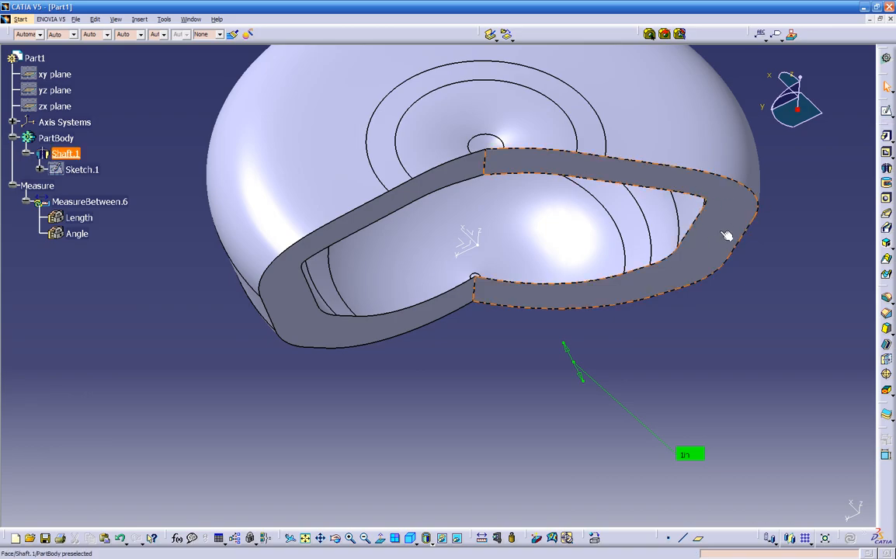
left_click(888, 113)
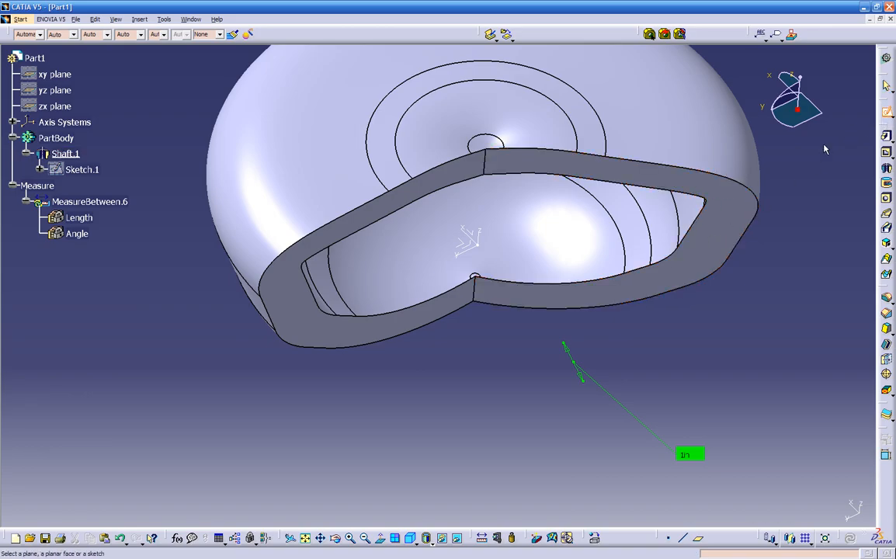
left_click(724, 229)
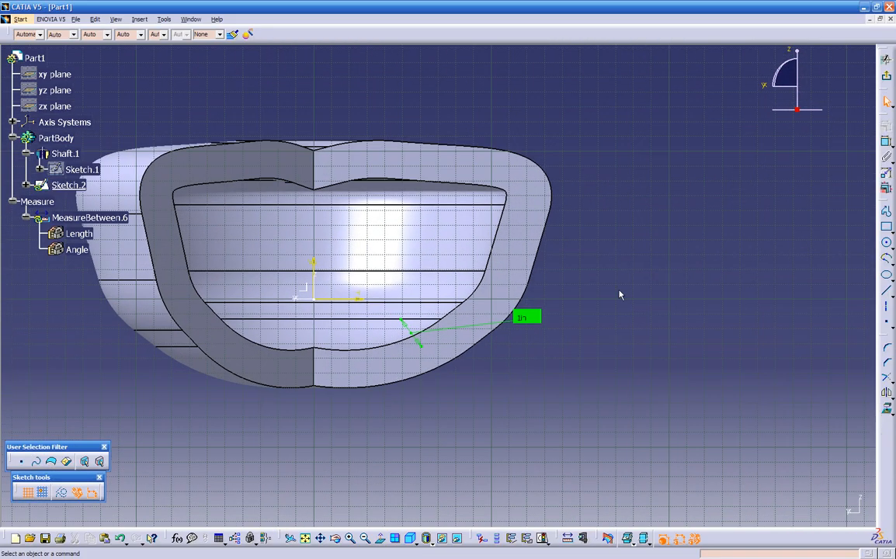
Sketch an oriented rectangle with a short side of about 1.1 in inside the shaft's outer wall, extending outward and sloping slightly downward
left_click(886, 227)
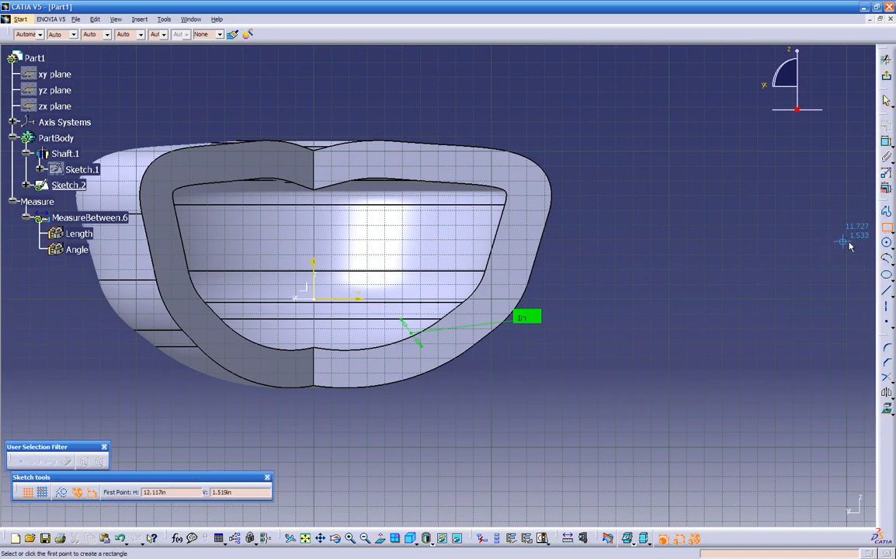
left_click(891, 231)
left_click(780, 242)
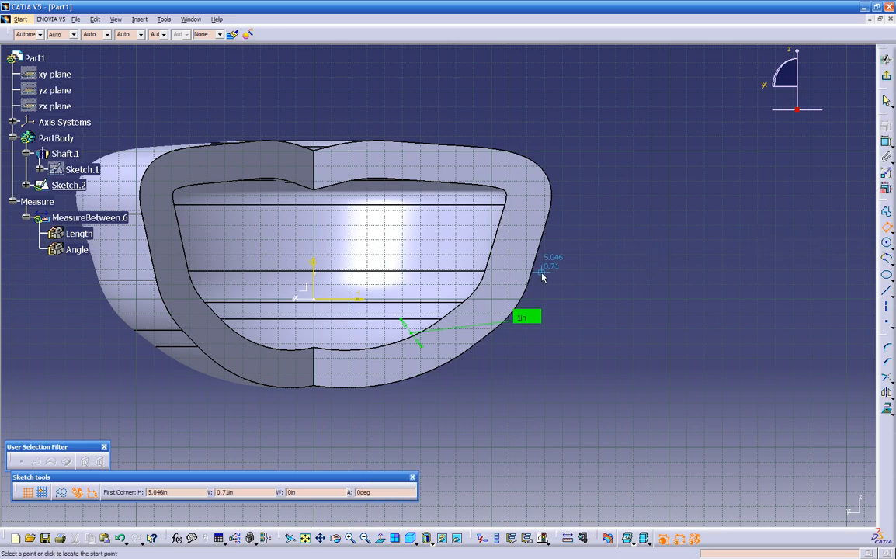
left_click(527, 272)
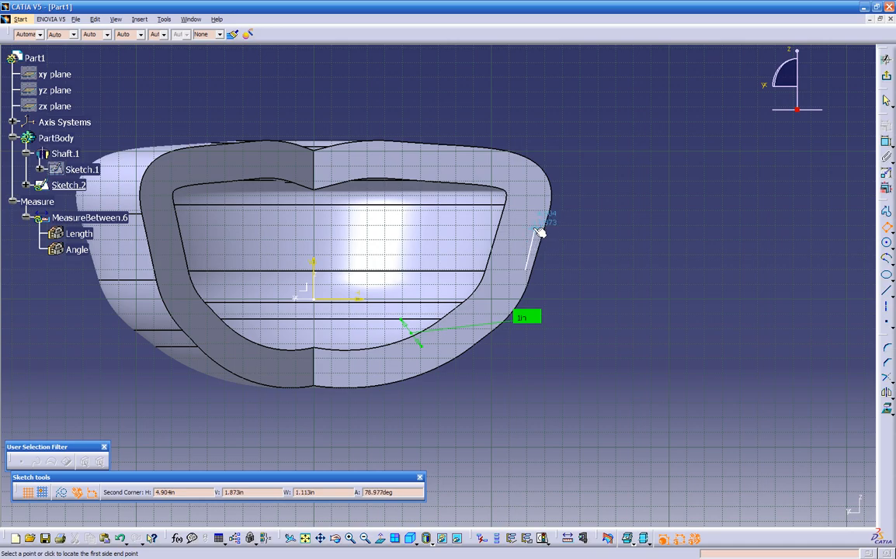
left_click(532, 229)
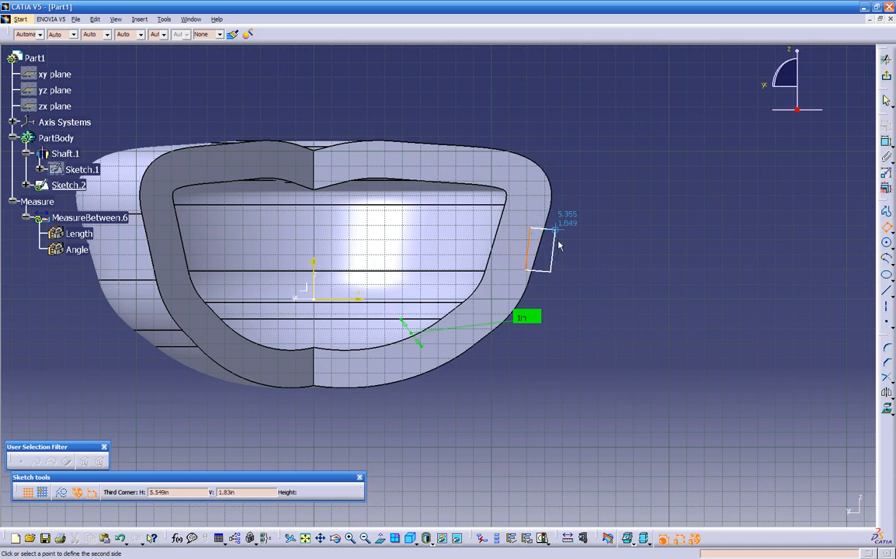
left_click(656, 277)
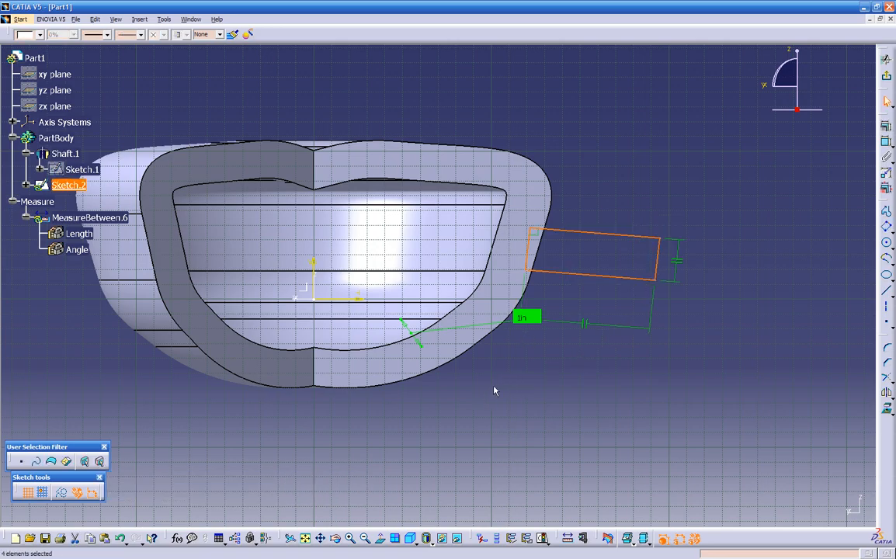
Exit the rectangle sketch back to the 3D part and clear the selection
mouse_move(488, 388)
middle_mouse_down()
mouse_move(516, 361)
mouse_move(486, 402)
mouse_move(446, 398)
middle_mouse_up()
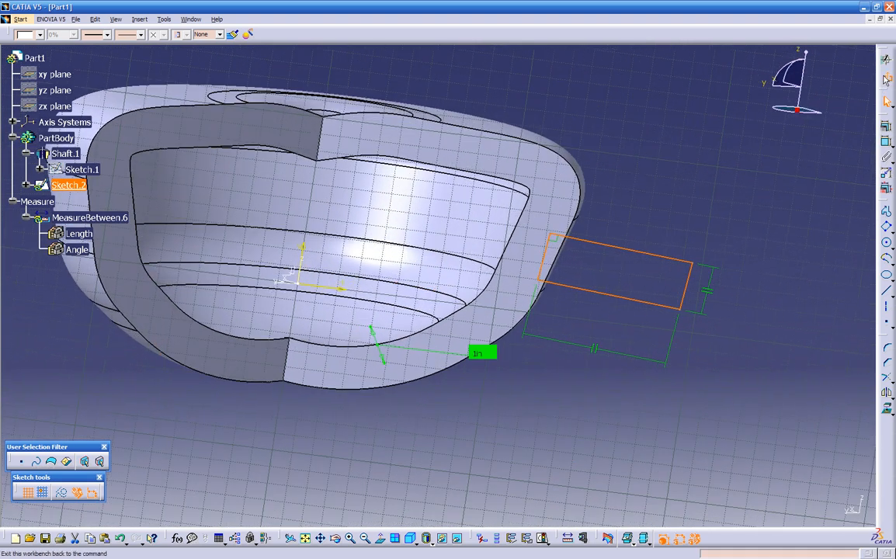
left_click(885, 75)
left_click(560, 459)
mouse_move(506, 415)
middle_mouse_down()
mouse_move(490, 414)
mouse_move(494, 338)
middle_mouse_up()
middle_click_drag(581, 287, 532, 361)
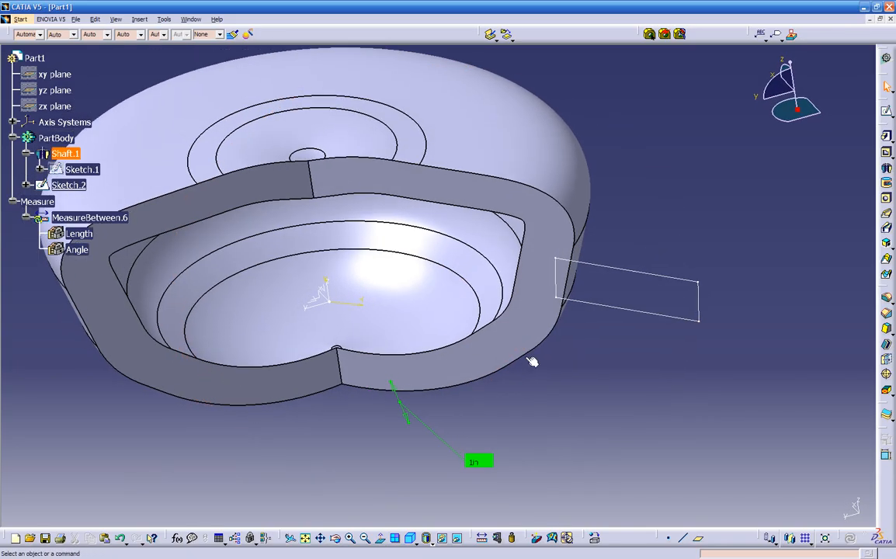
Reopen the rectangle's sketch, add a vertical axis line at H 0 in above the origin, and exit the sketch
double_click(623, 311)
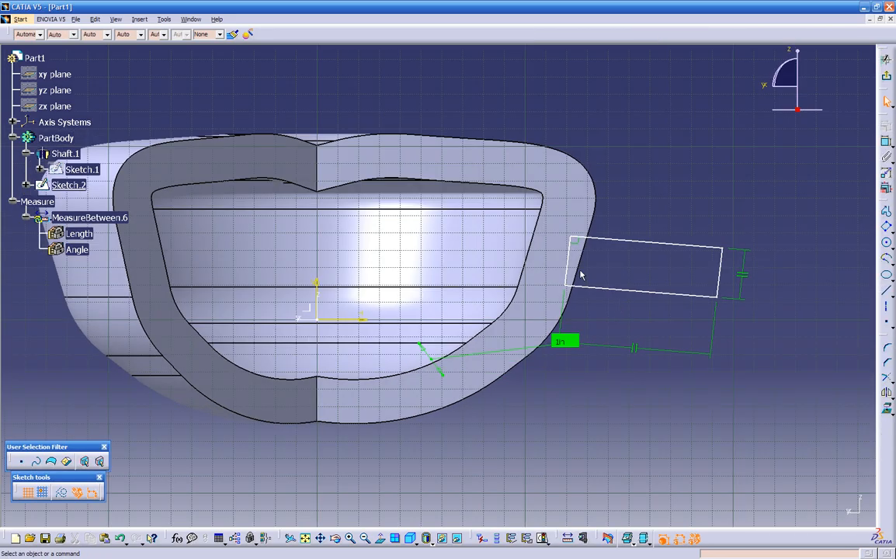
left_click(880, 308)
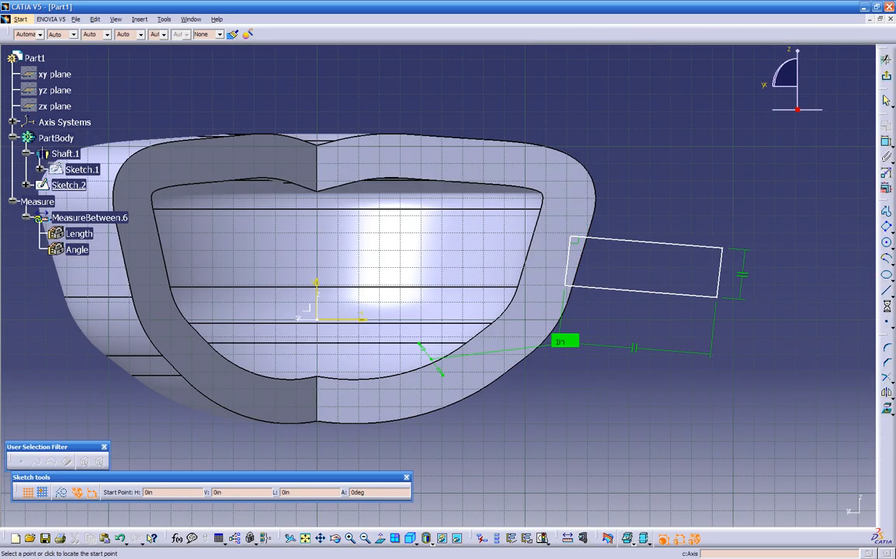
left_click(316, 94)
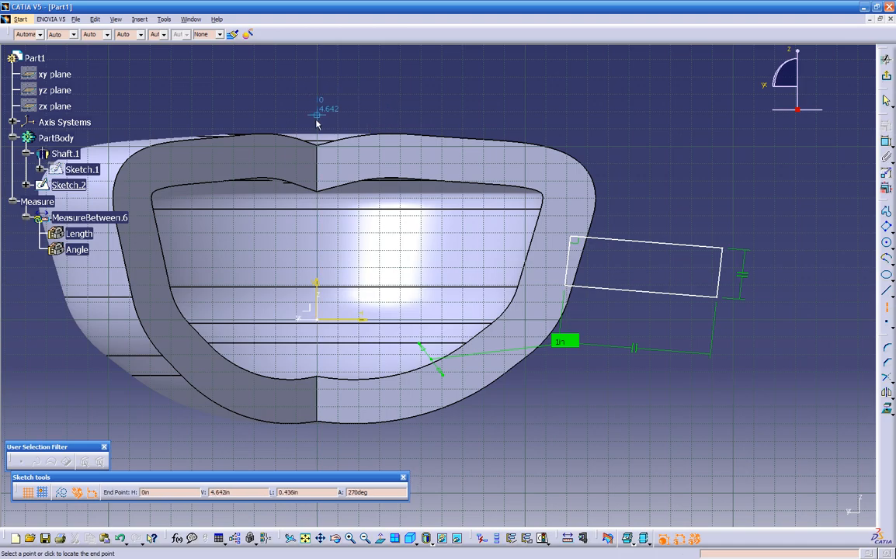
left_click(318, 242)
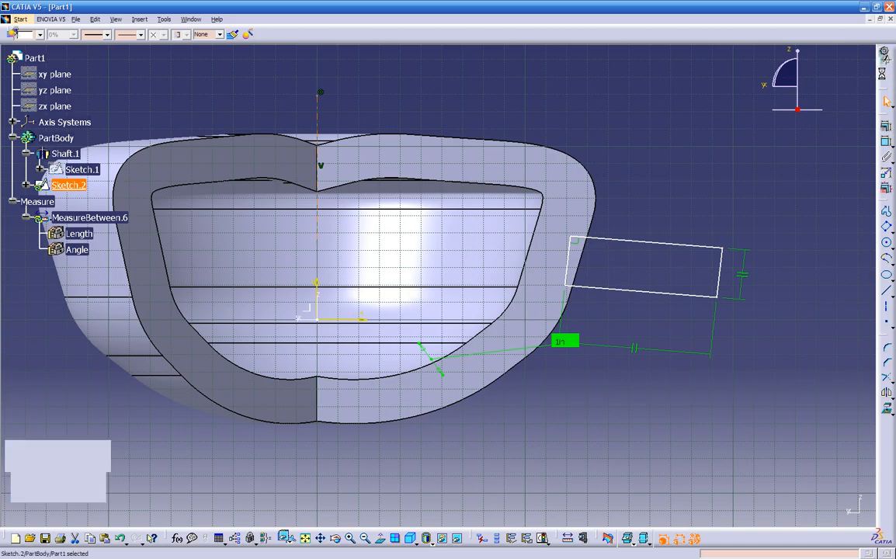
left_click(886, 59)
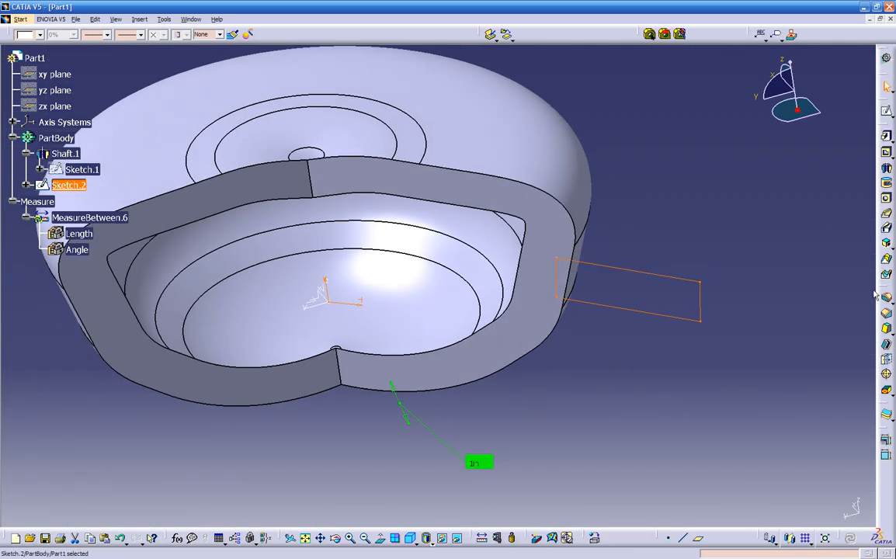
Cut a groove into the shaft's outer wall from the rectangle sketch, changing its first angle, and preview and accept it
left_click(887, 184)
middle_click_drag(771, 214, 708, 349)
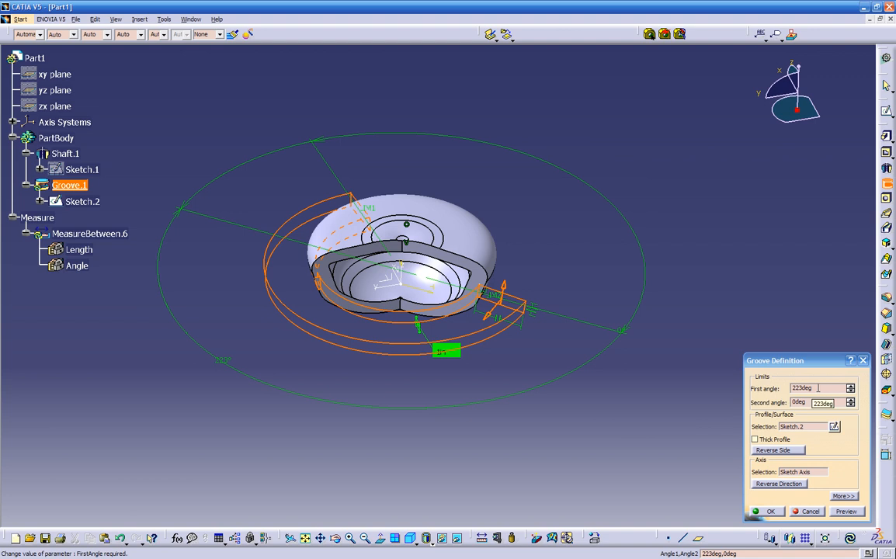
left_click_drag(818, 388, 725, 399)
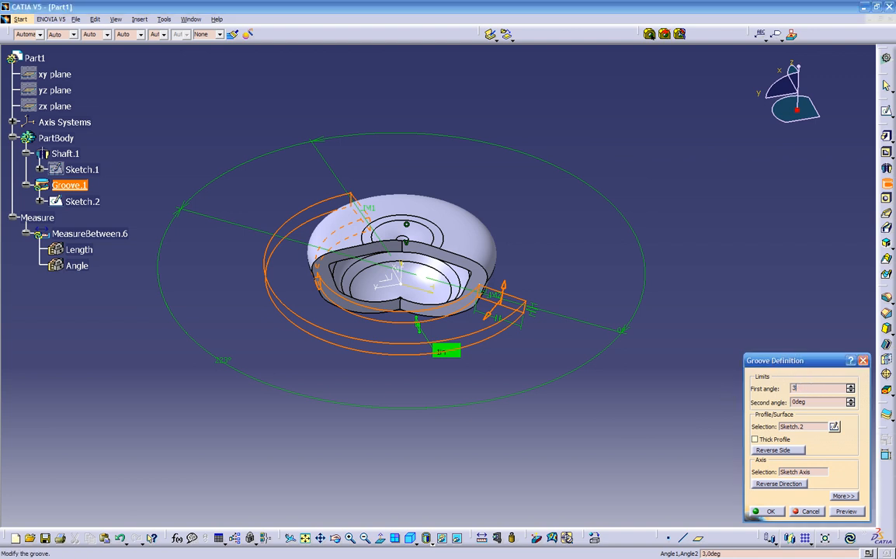
left_click(846, 512)
left_click(768, 512)
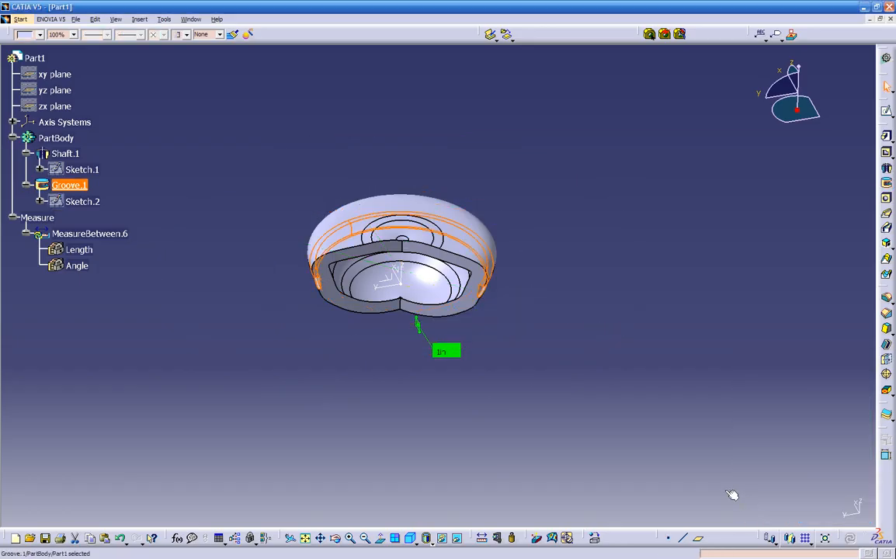
Show the shaft's Sketch.1 to view its profile on the cut face, and hide it again
middle_click_drag(402, 406, 361, 412)
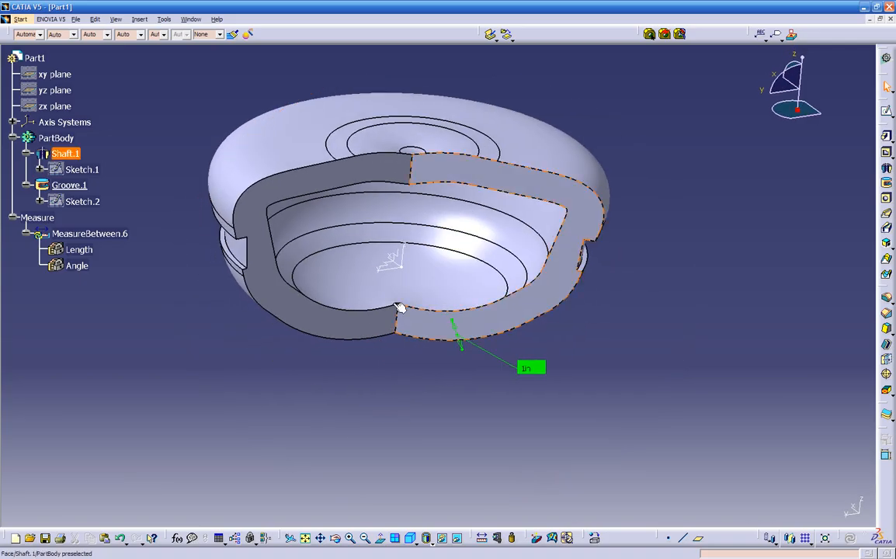
right_click(68, 166)
left_click(92, 198)
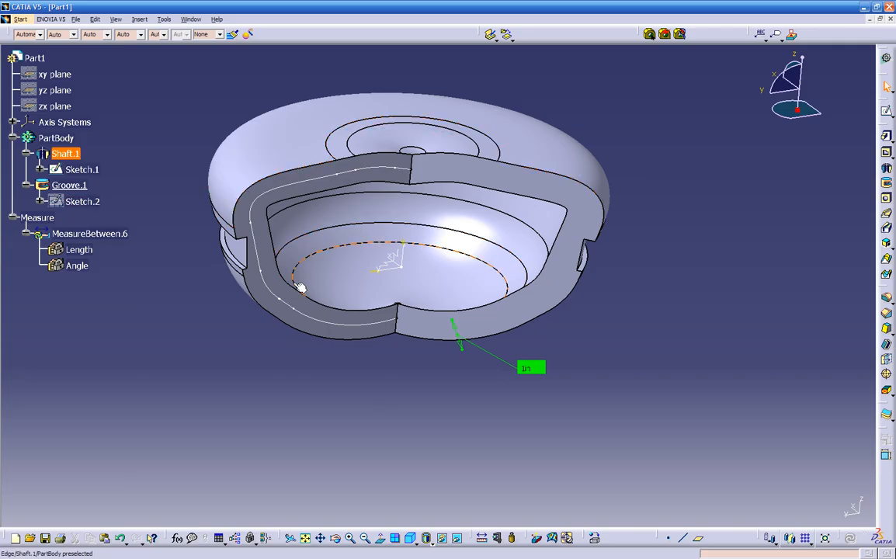
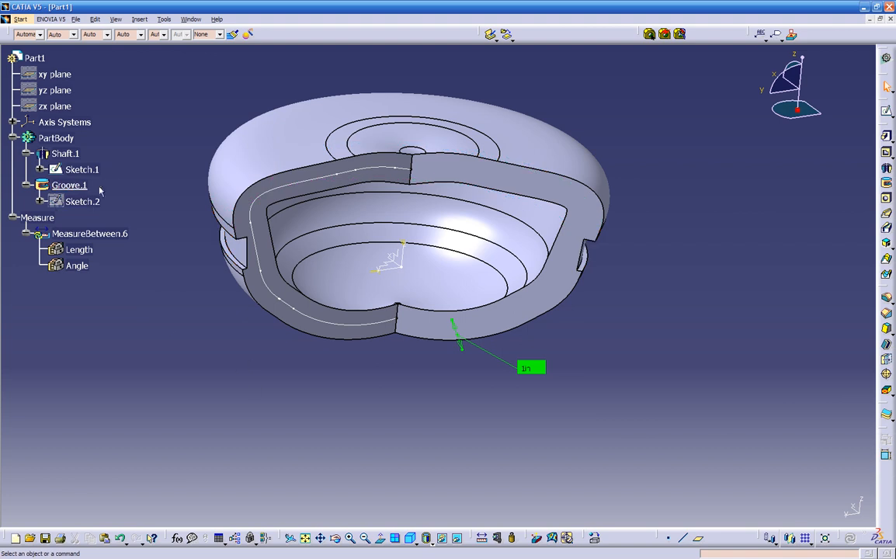
right_click(80, 170)
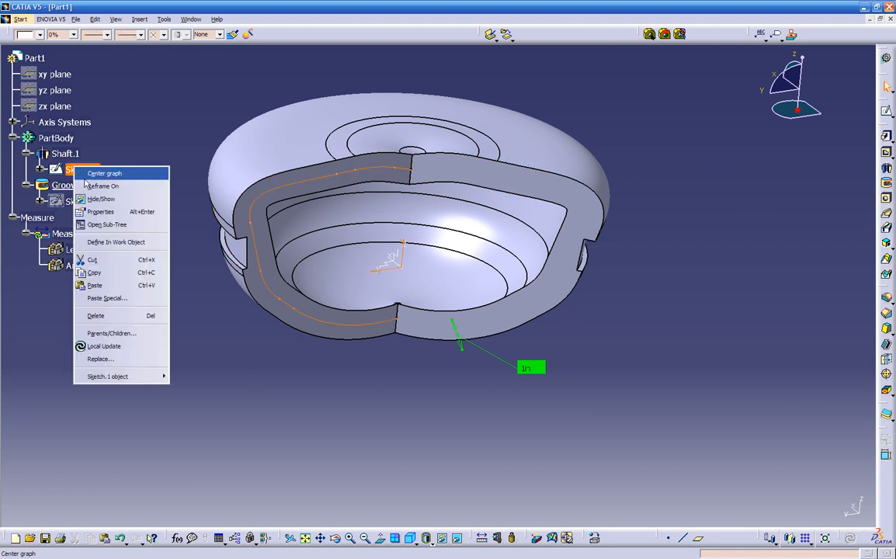
left_click(101, 199)
mouse_move(226, 379)
middle_mouse_down()
mouse_move(307, 397)
mouse_move(342, 354)
mouse_move(410, 365)
mouse_move(398, 341)
mouse_move(488, 321)
mouse_move(593, 232)
mouse_move(596, 244)
mouse_move(554, 206)
middle_mouse_up()
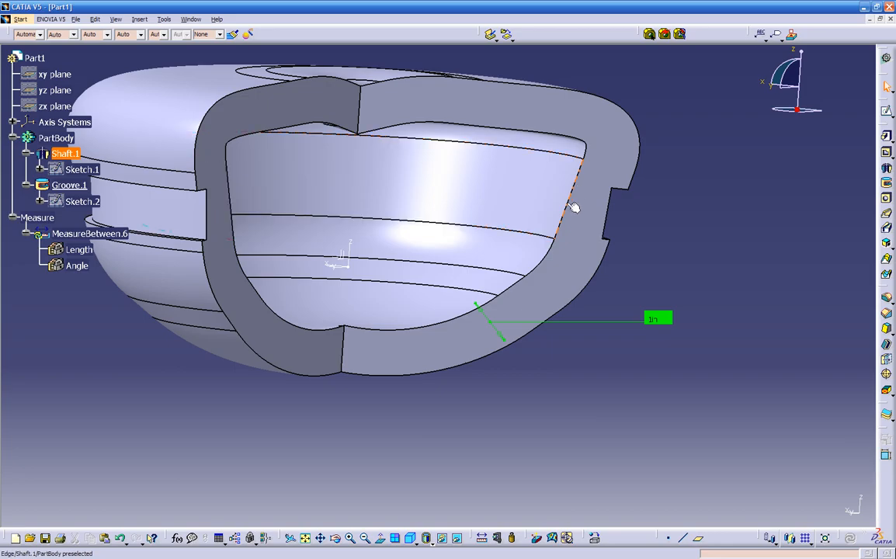
mouse_move(340, 320)
middle_mouse_down()
mouse_move(275, 360)
mouse_move(244, 366)
mouse_move(267, 301)
mouse_move(283, 315)
mouse_move(370, 339)
middle_mouse_up()
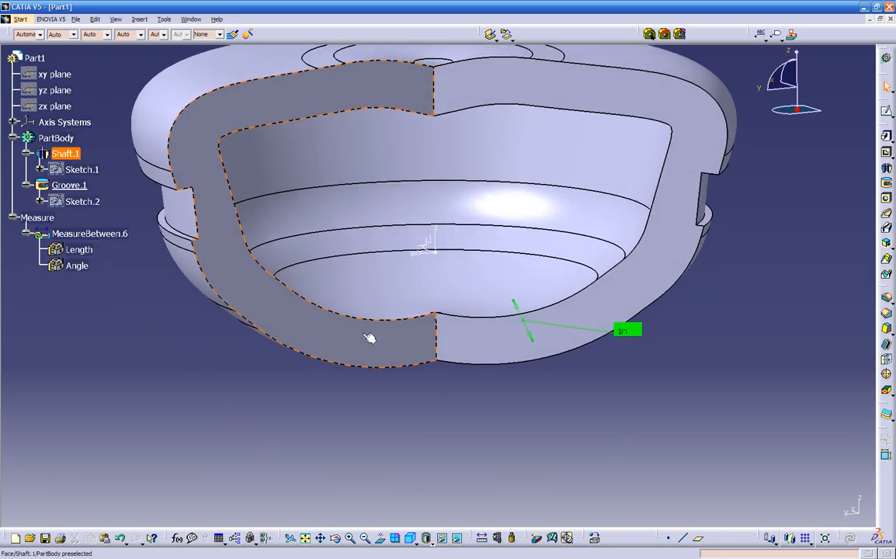
Show the groove's Sketch.2 and hide it again
right_click(76, 198)
left_click(90, 226)
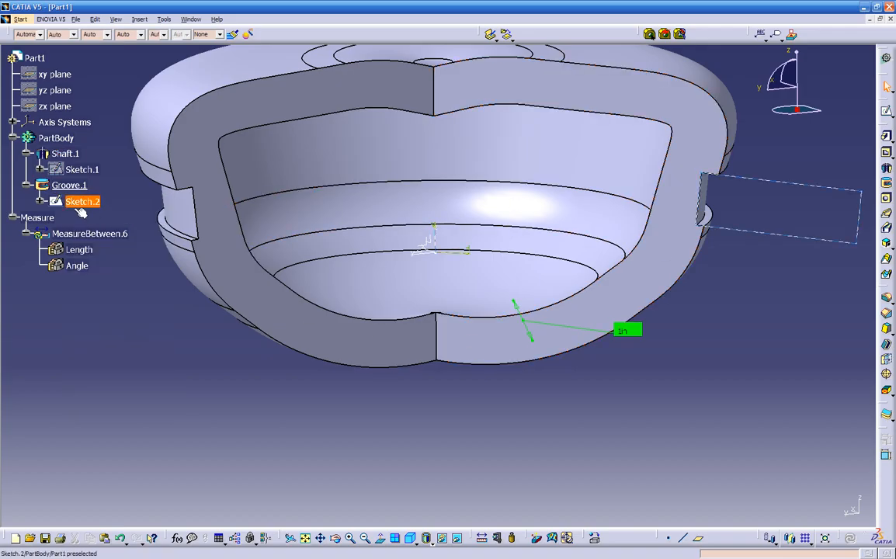
right_click(82, 212)
left_click(90, 226)
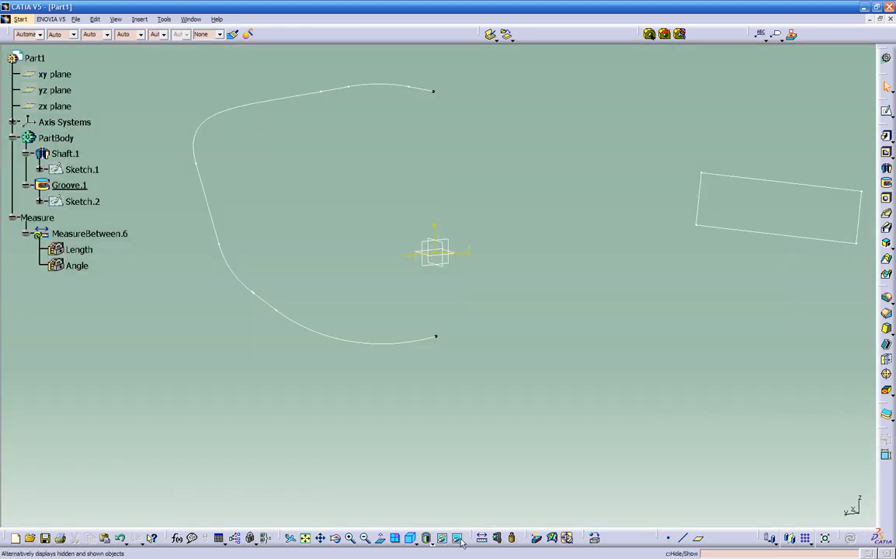
Bring the rectangle sketch out of the hidden space and return to the visible space
left_click(456, 537)
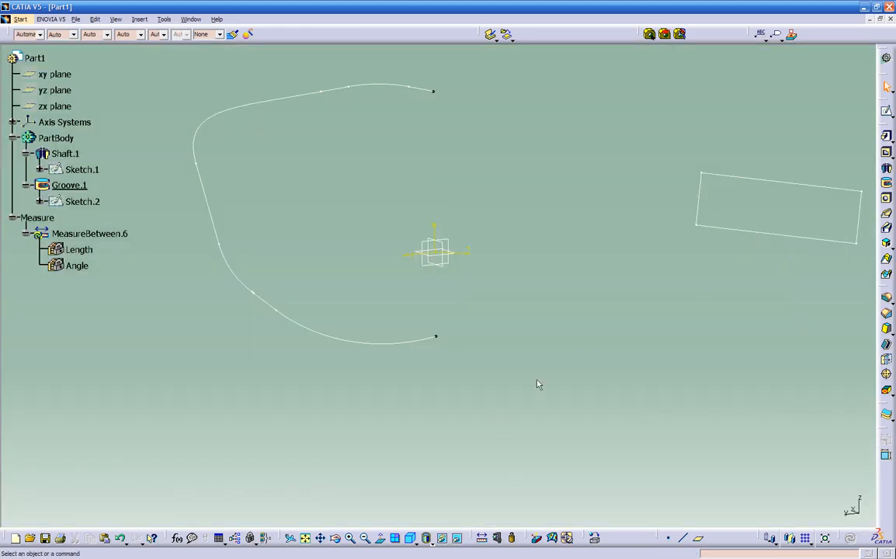
left_click(710, 230)
right_click(710, 230)
left_click(725, 262)
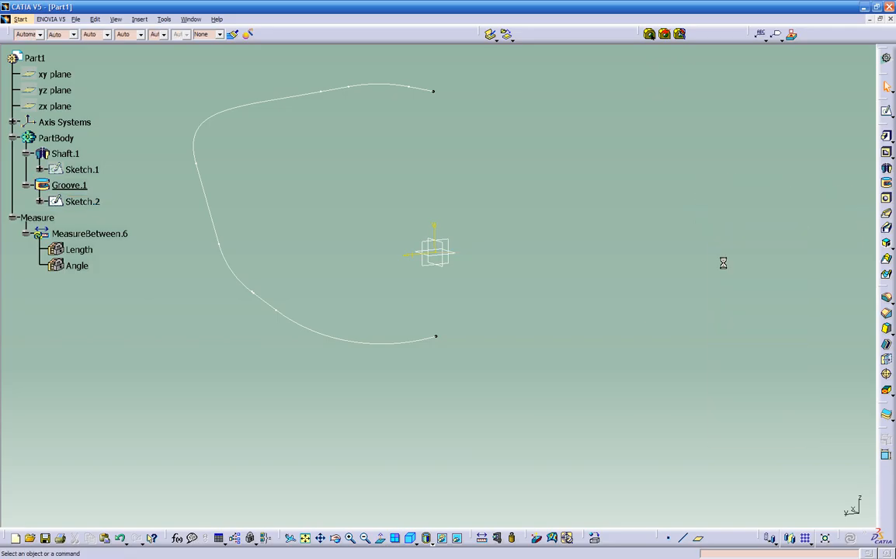
left_click(457, 537)
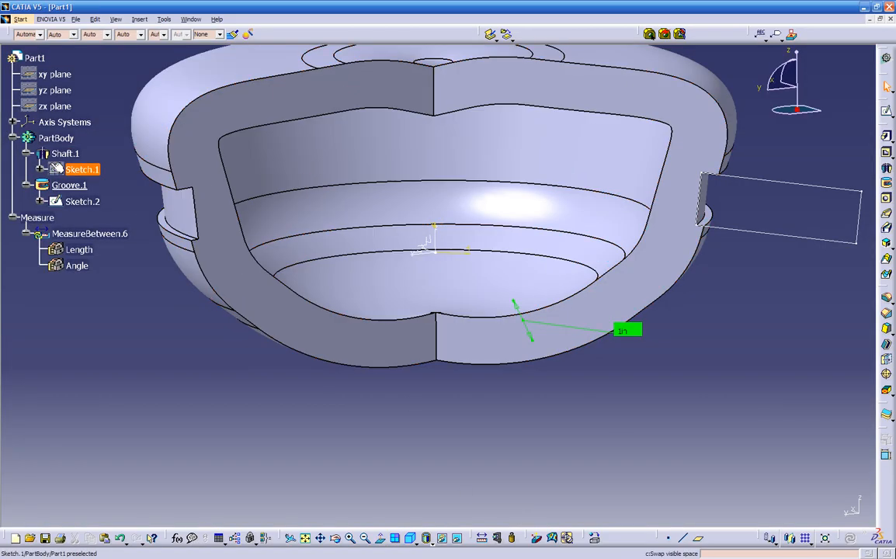
Hide Sketch.2 of the groove and show it once more
right_click(78, 201)
left_click(80, 234)
right_click(73, 202)
left_click(94, 234)
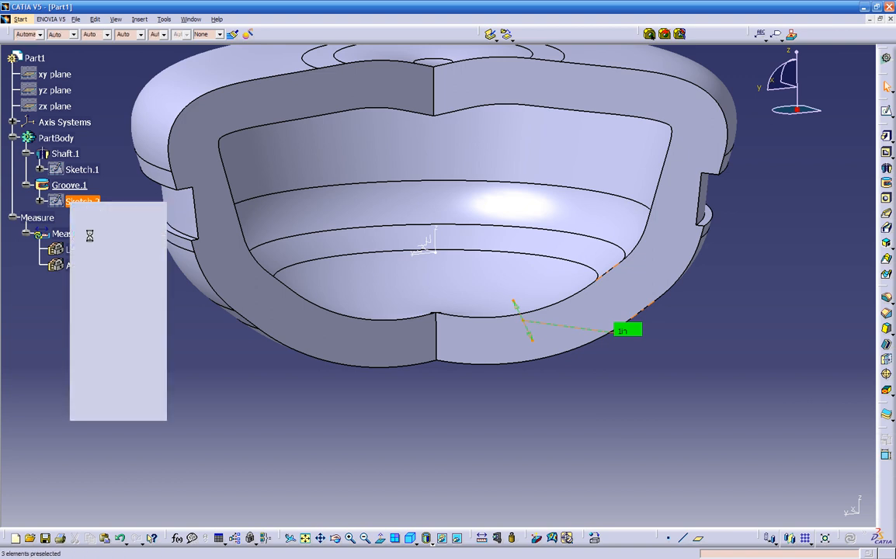
Open the groove's rectangle sketch for editing
double_click(753, 237)
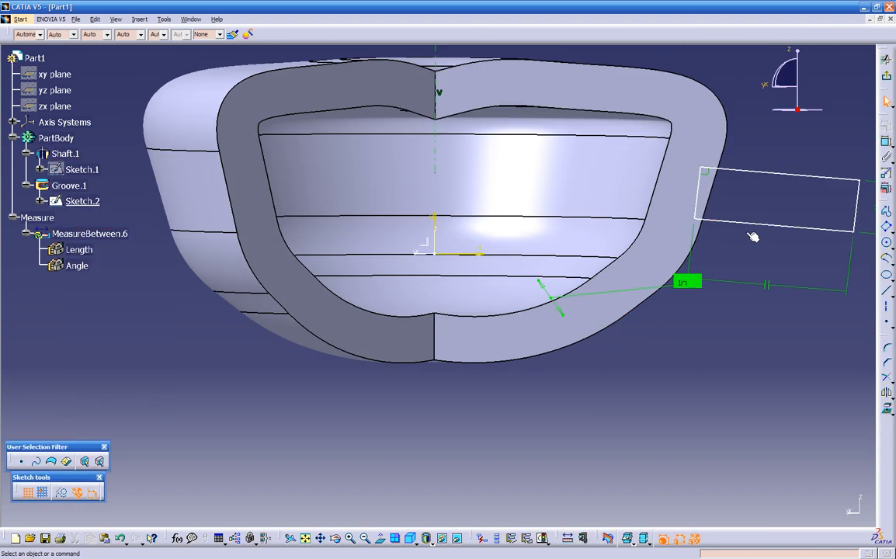
middle_click_drag(744, 261, 544, 286)
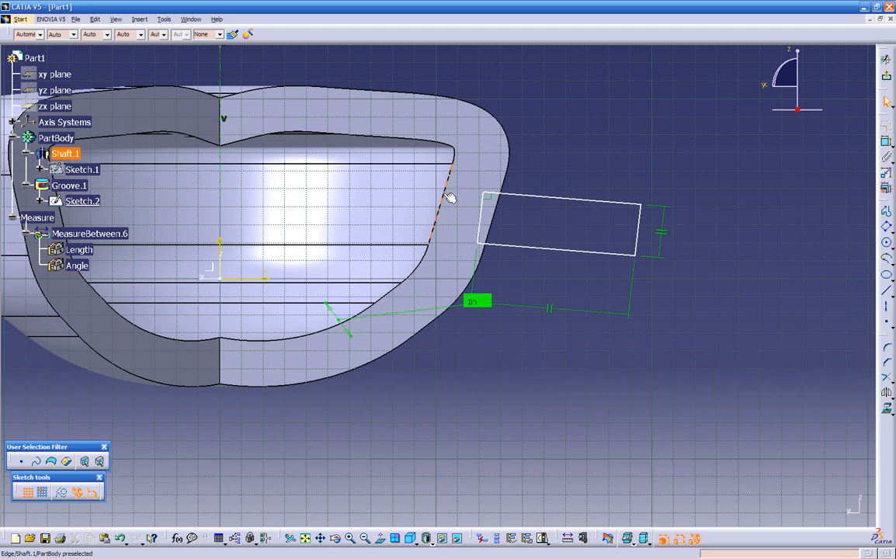
middle_click_drag(420, 246, 526, 262)
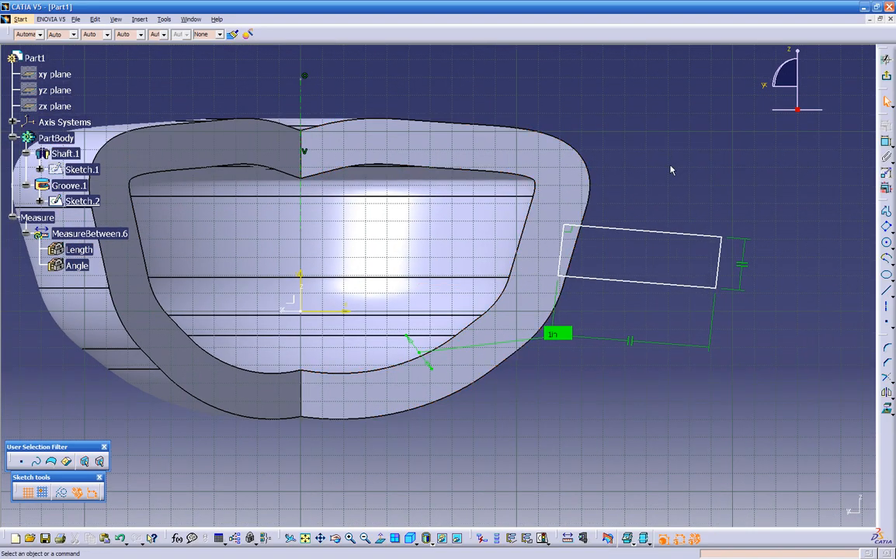
Project the shaft's straight slanted inner wall edge into the groove sketch
left_click(527, 235)
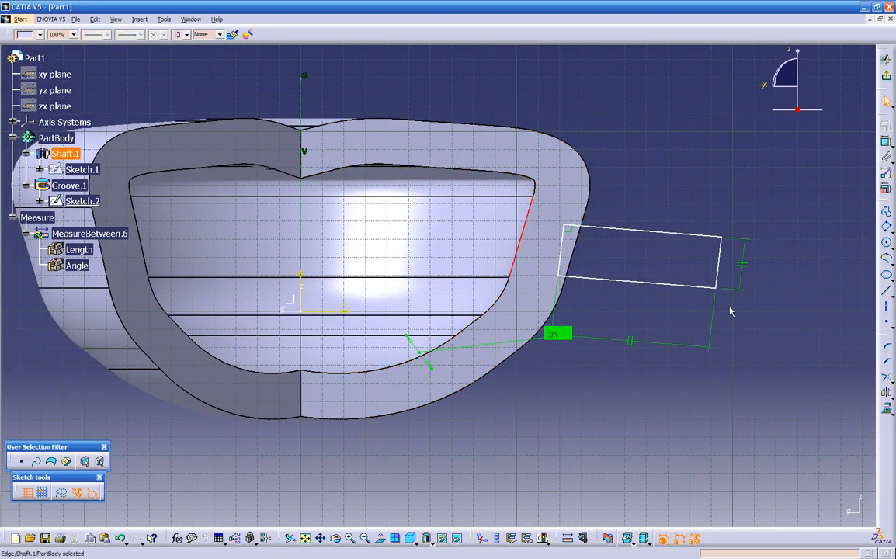
left_click(888, 411)
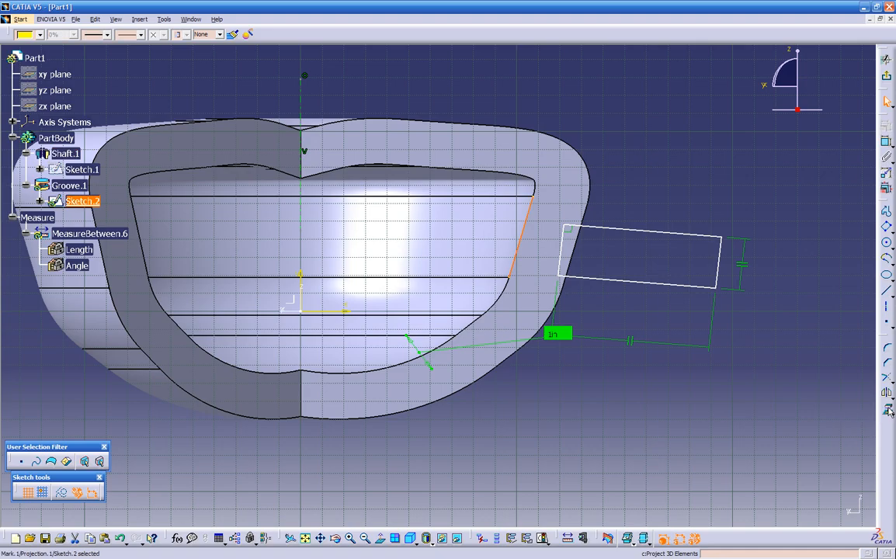
middle_click_drag(597, 246, 464, 326)
middle_click_drag(314, 296, 404, 314)
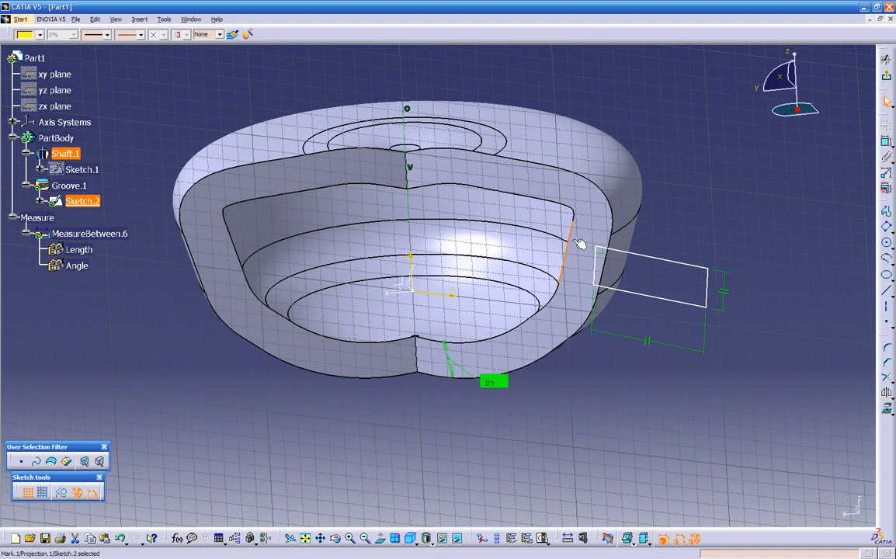
Hide Shaft.1 so that only the groove's sketch geometry remains displayed
right_click(76, 155)
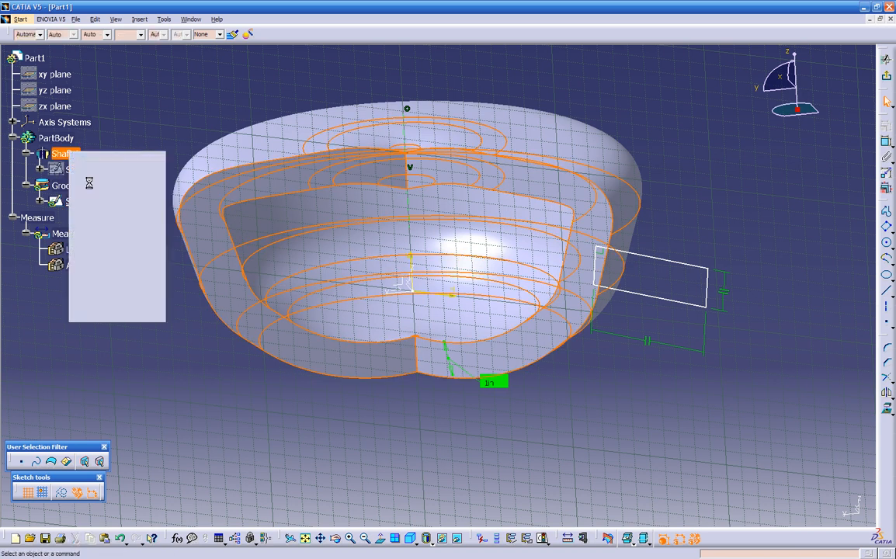
left_click(104, 180)
middle_click_drag(388, 291, 510, 266)
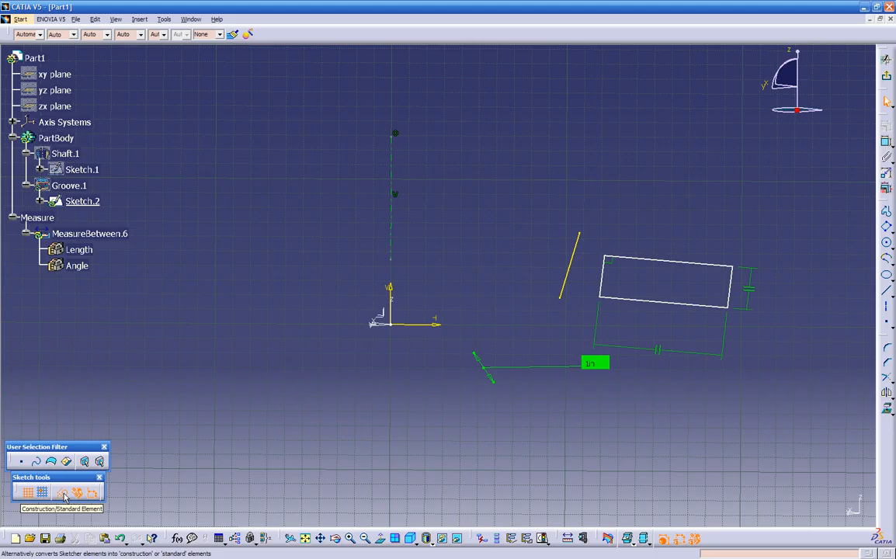
Convert the projected inner wall line into a construction element
left_click(568, 268)
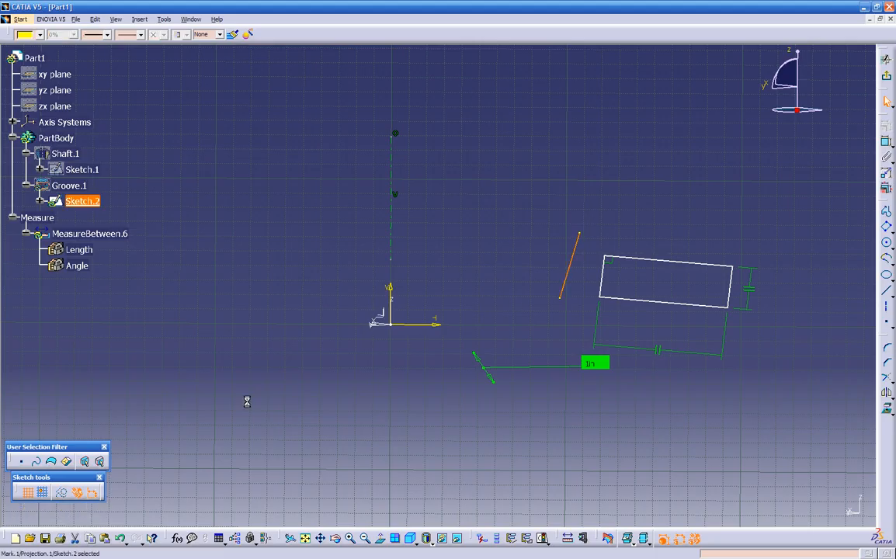
left_click(64, 495)
mouse_move(443, 391)
middle_mouse_down()
mouse_move(392, 385)
mouse_move(384, 354)
middle_mouse_up()
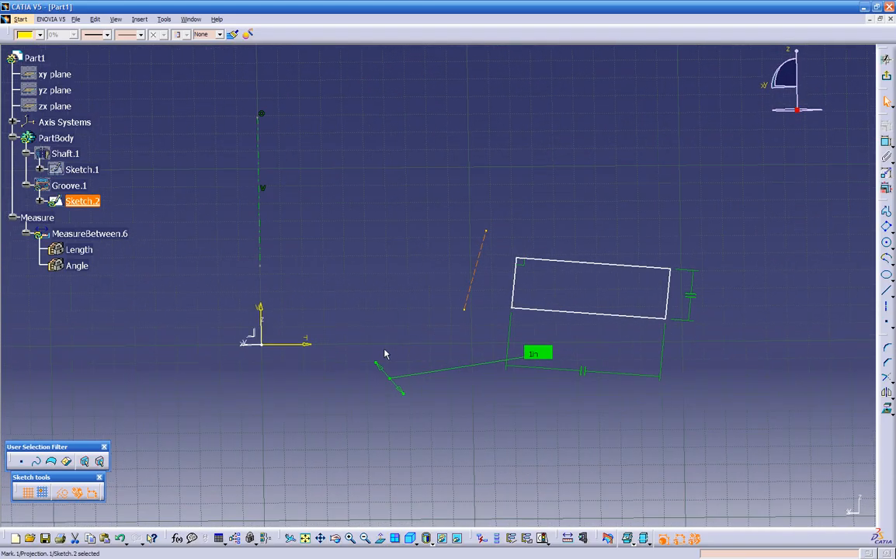
Constrain the rectangle's short side nearest the projected line to be parallel to that line
left_click(379, 537)
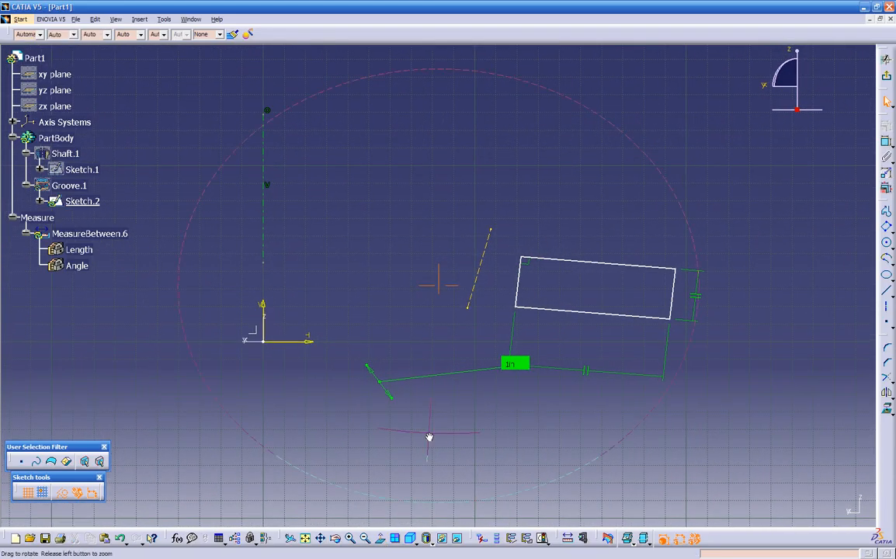
middle_click_drag(429, 432, 469, 392)
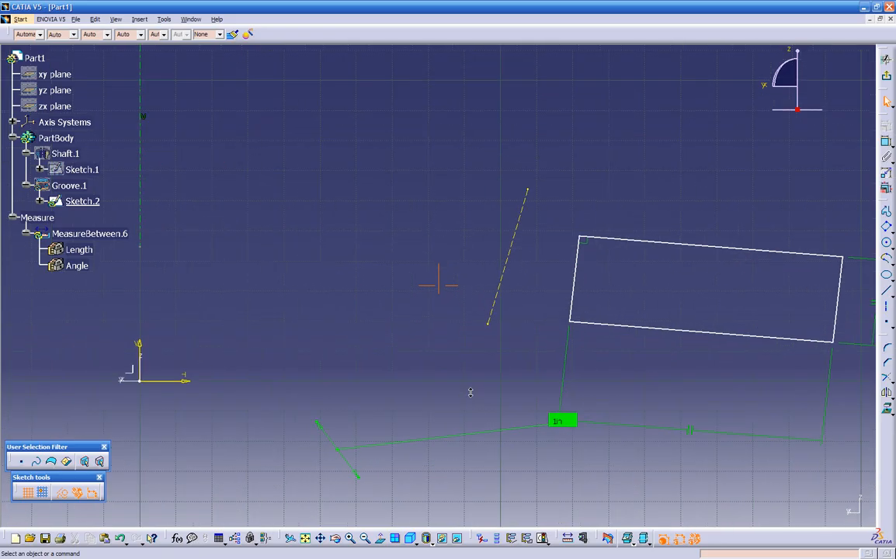
left_click(576, 287)
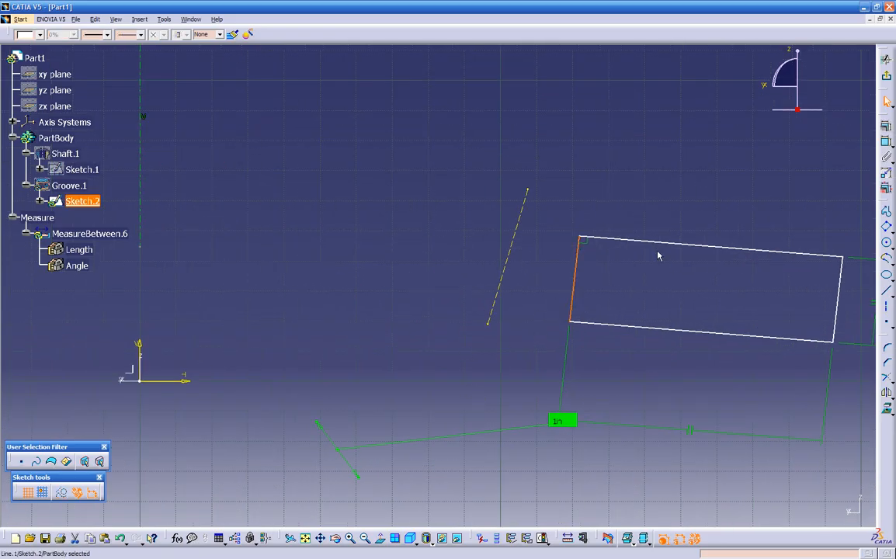
left_click(516, 259)
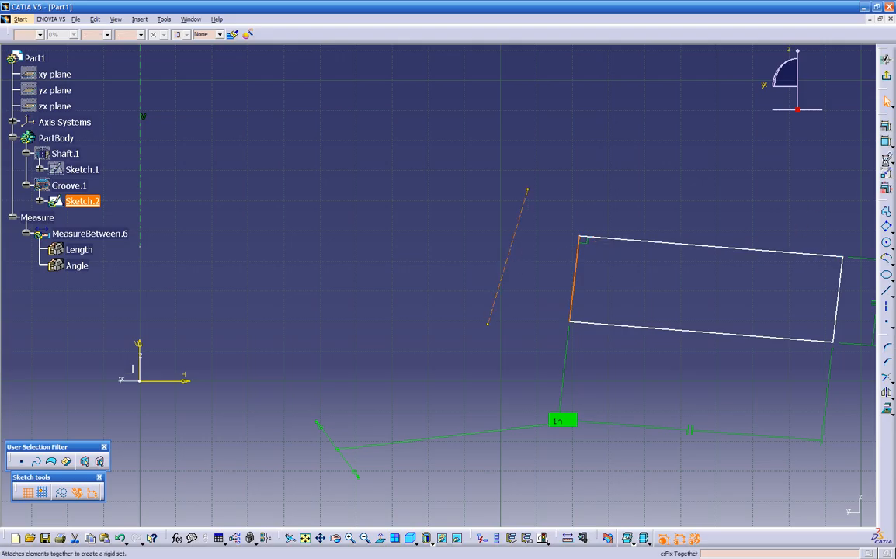
left_click(886, 145)
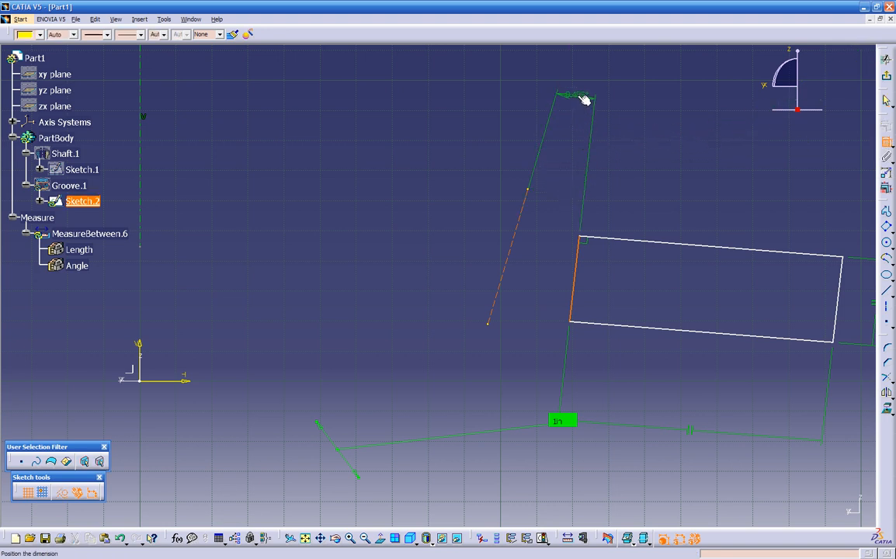
right_click(578, 98)
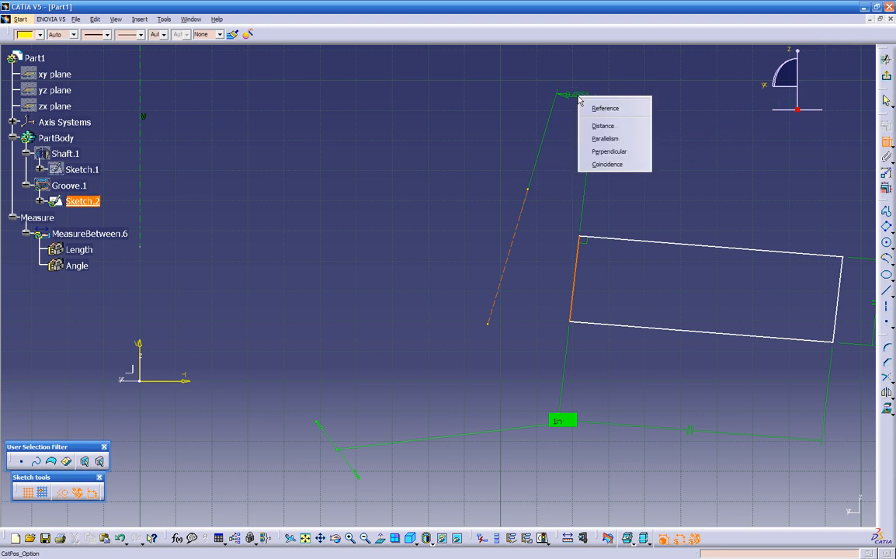
left_click(604, 140)
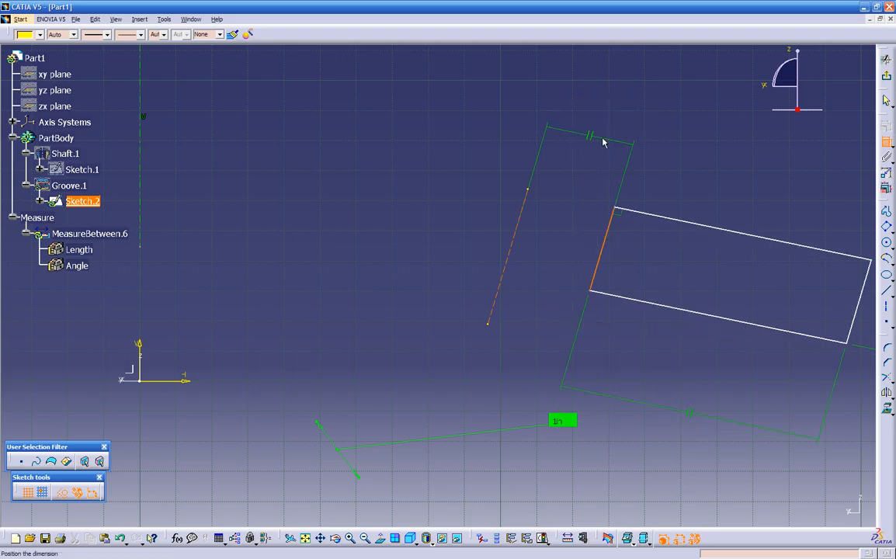
key("Escape")
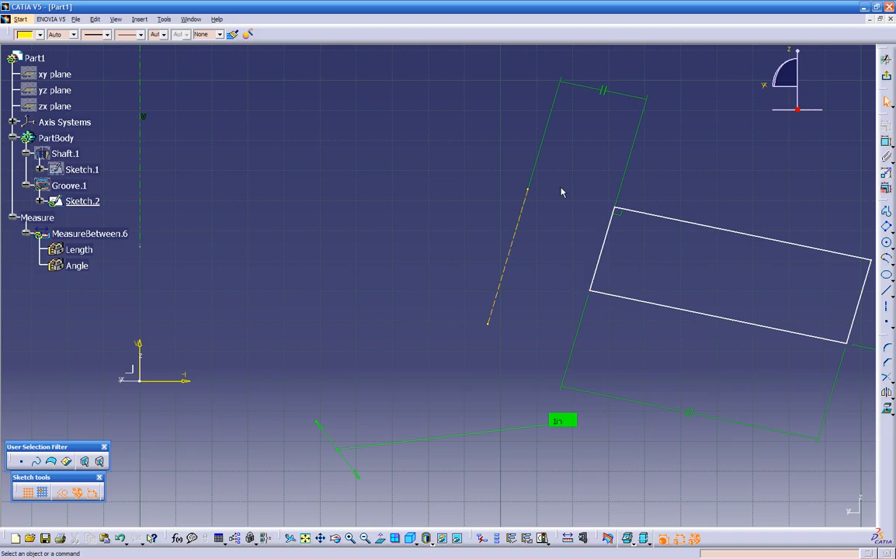
Dimension the distance between the projected line and the rectangle's nearest short side and set it to 0.5 in
left_click(885, 141)
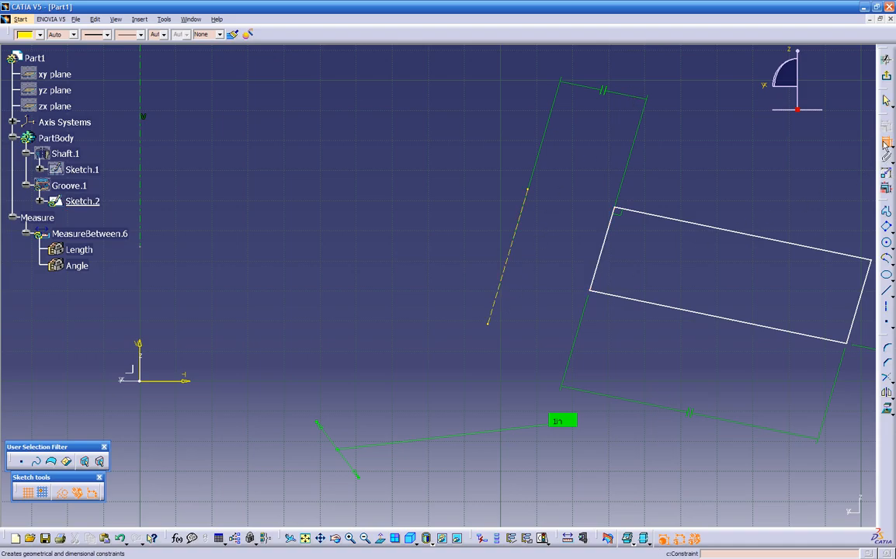
left_click(602, 247)
left_click(516, 232)
left_click(436, 201)
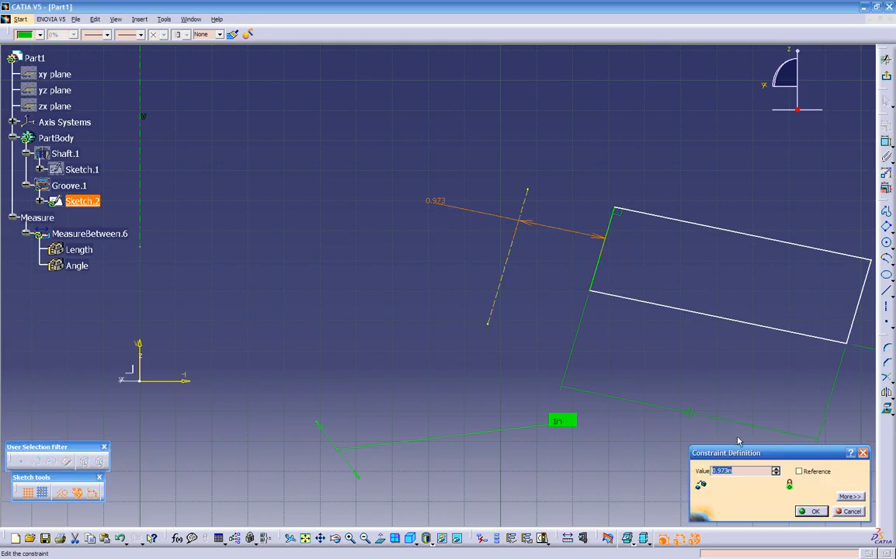
type("0.5")
key("Return")
Show Shaft.1 to examine the rectangle's position in the wall, and hide the shaft again
left_click(65, 154)
right_click(65, 153)
left_click(85, 173)
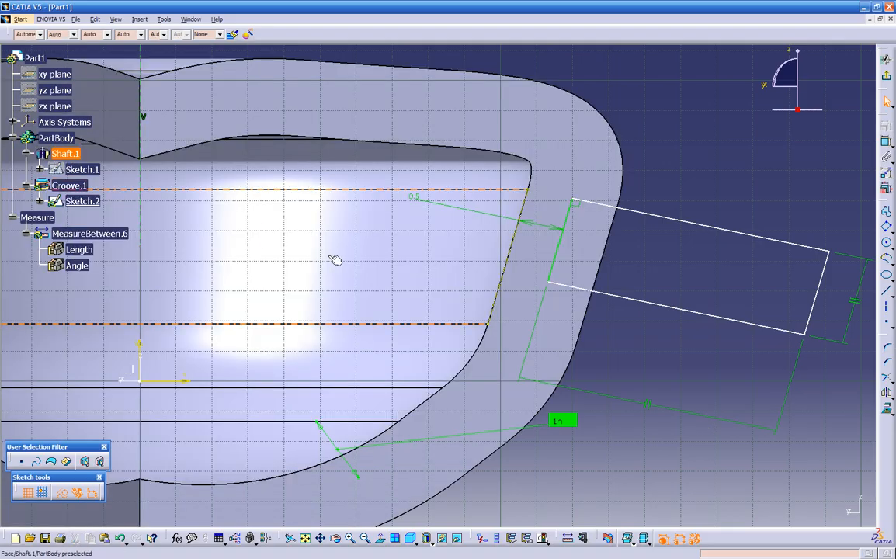
mouse_move(420, 271)
middle_mouse_down("ctrl")
mouse_move(417, 261)
mouse_move(498, 226)
middle_mouse_up("ctrl")
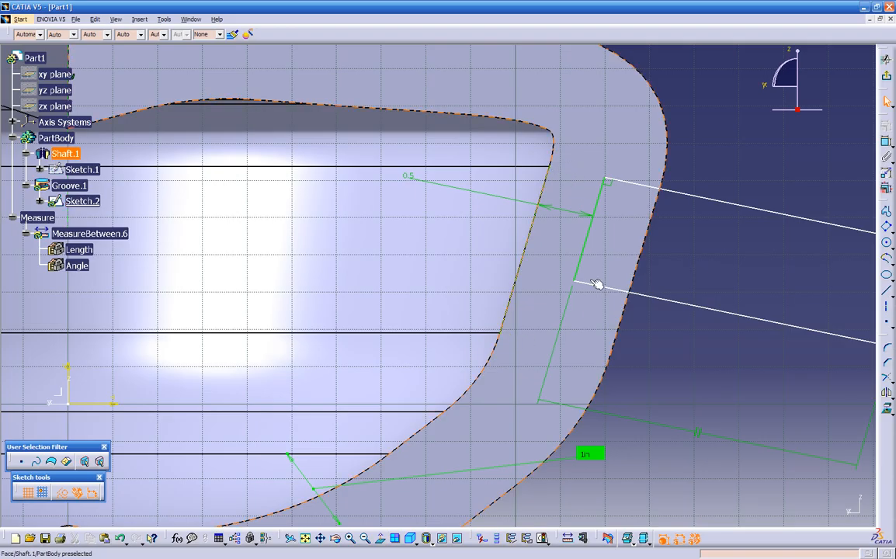
middle_click_drag(220, 225, 330, 256, "ctrl")
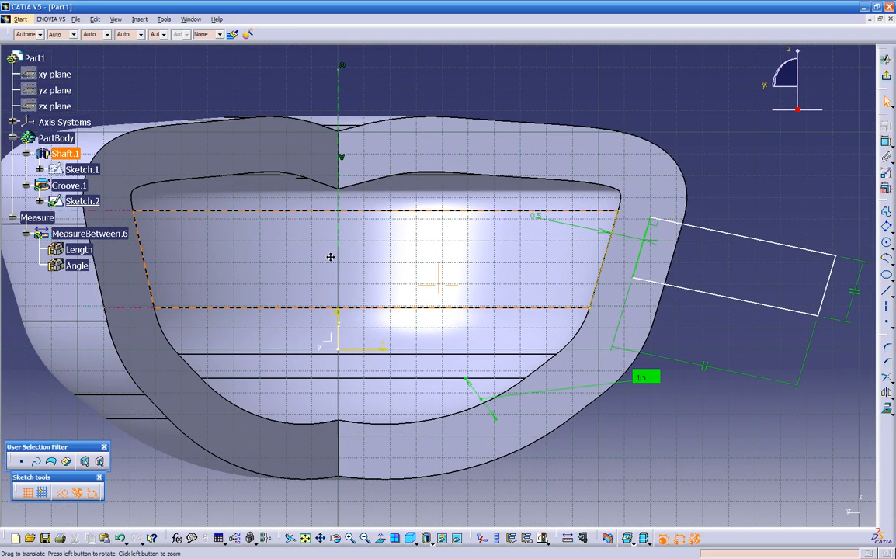
middle_click_drag(233, 259, 210, 239)
right_click(69, 154)
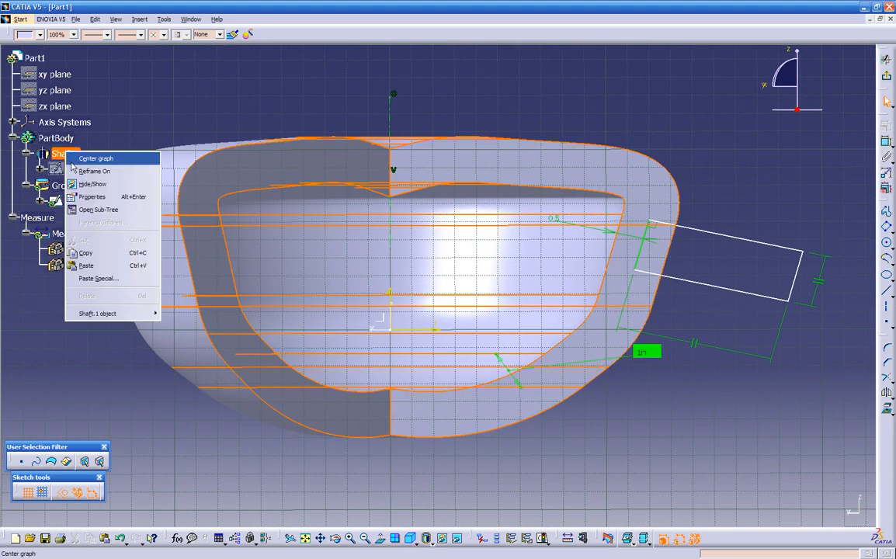
left_click(103, 188)
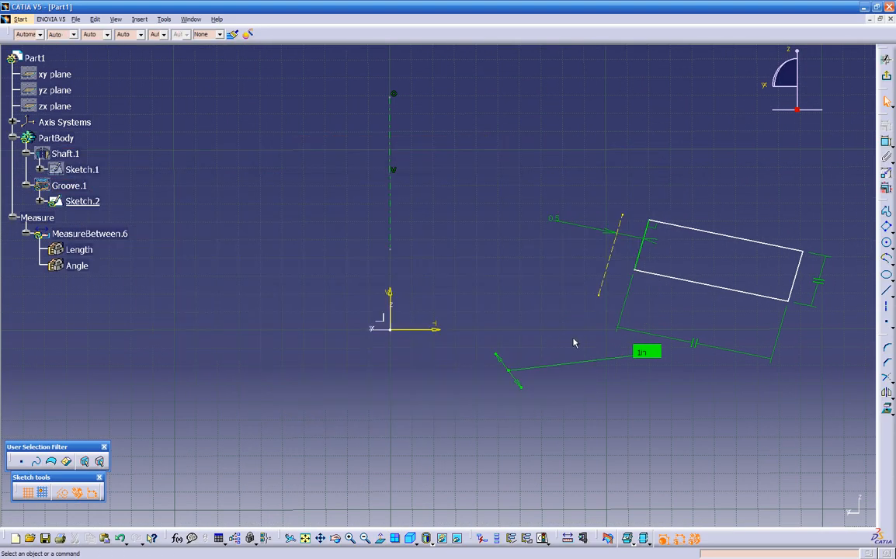
Draw a short construction line from the projected line's lower endpoint, sloping down towards the rectangle's side
left_click(889, 294)
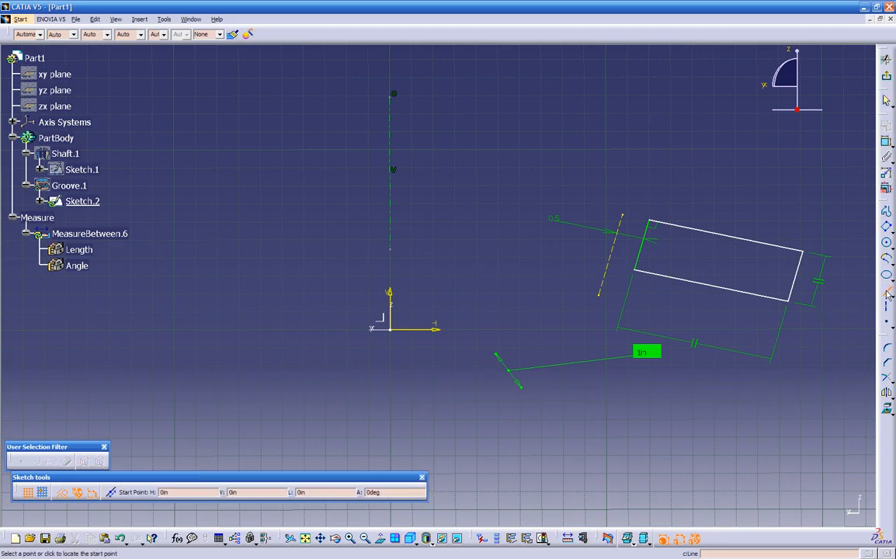
left_click(599, 293)
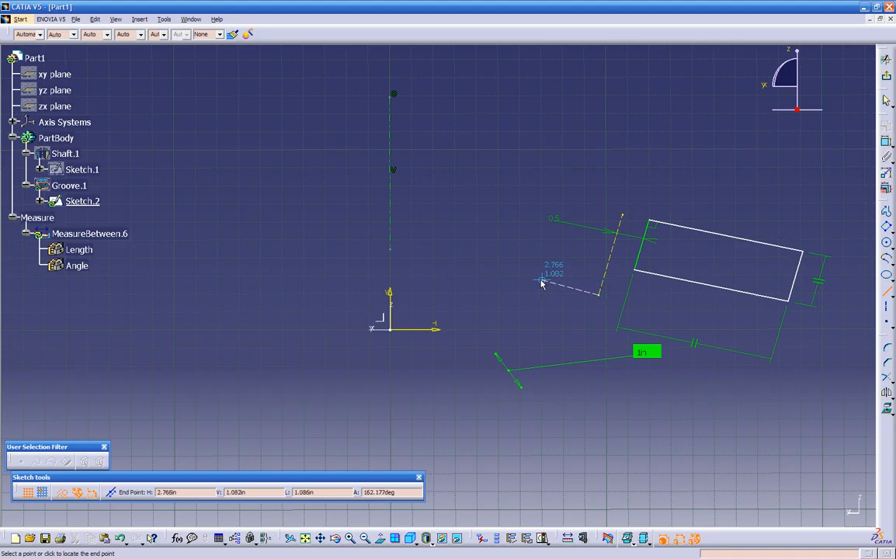
mouse_move(537, 281)
middle_mouse_down("ctrl")
mouse_move(612, 196)
mouse_move(569, 179)
middle_mouse_up("ctrl")
middle_click_drag(695, 256, 59, 248)
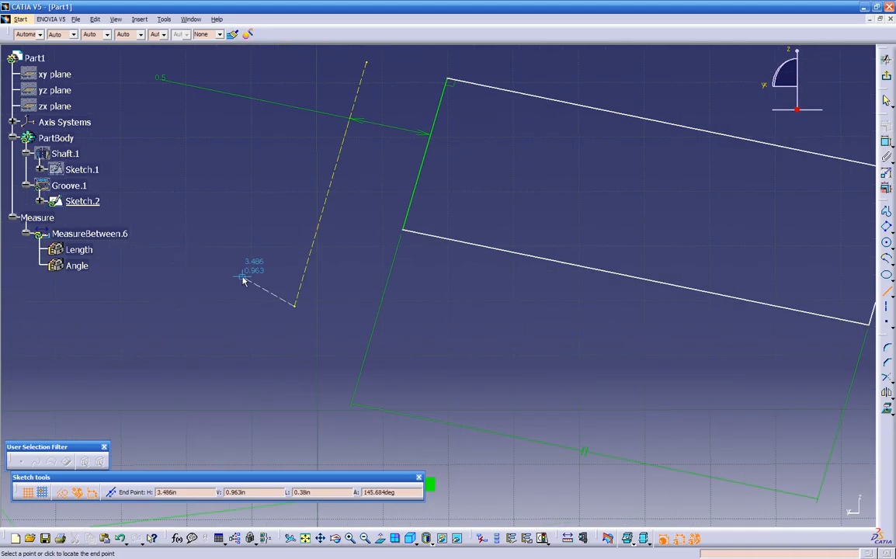
left_click(344, 342)
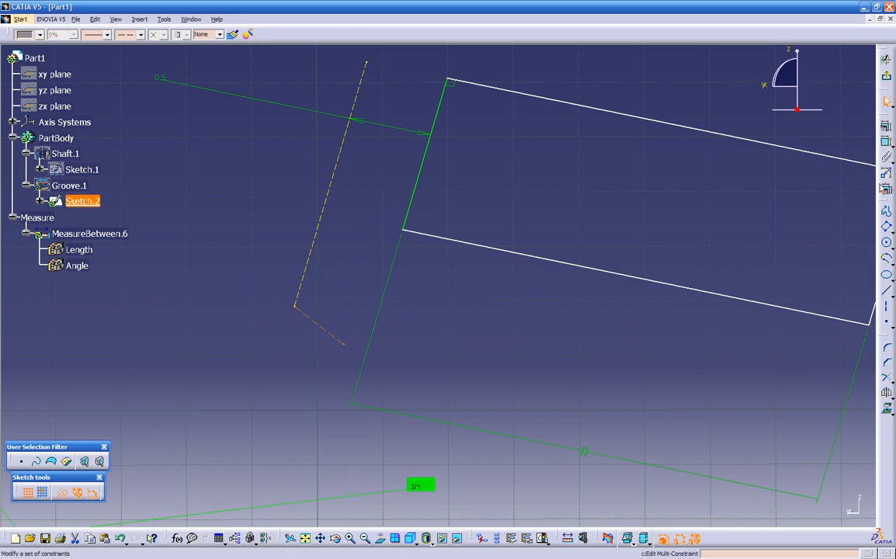
left_click(886, 141)
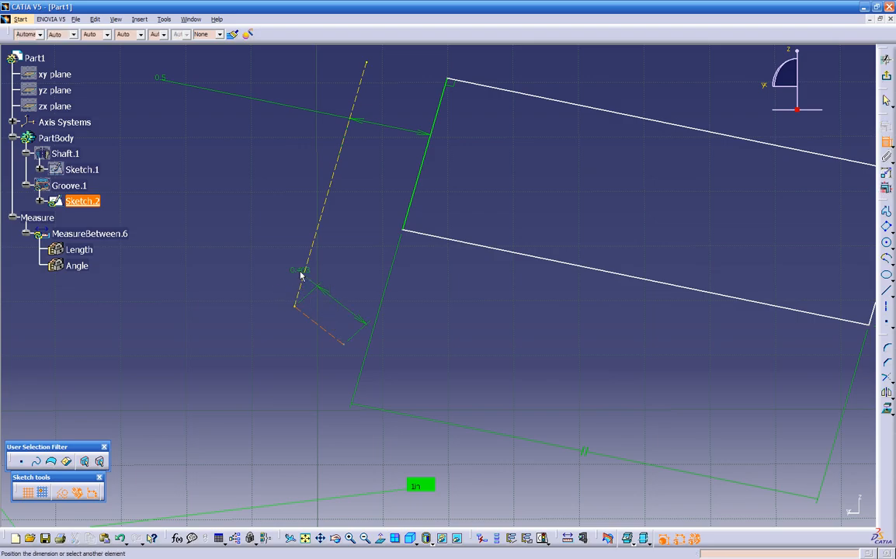
left_click(311, 268)
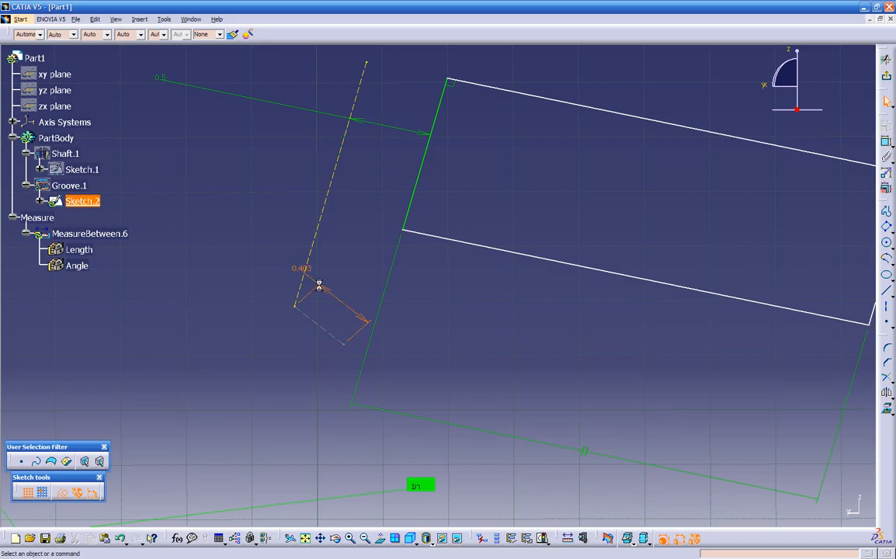
left_click(320, 287)
key("Delete")
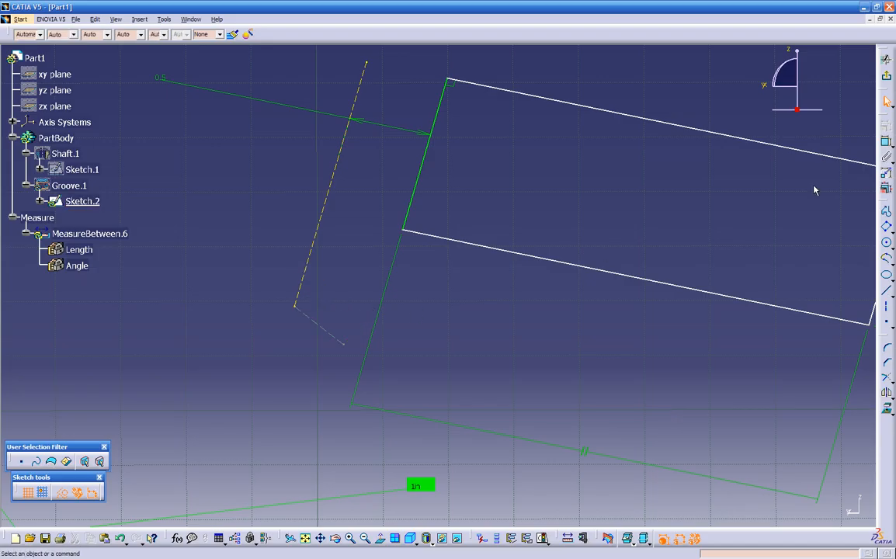
Dimension the angle between the projected line and the short construction line and set it to 90 degrees
left_click(307, 255)
left_click(316, 322, "ctrl")
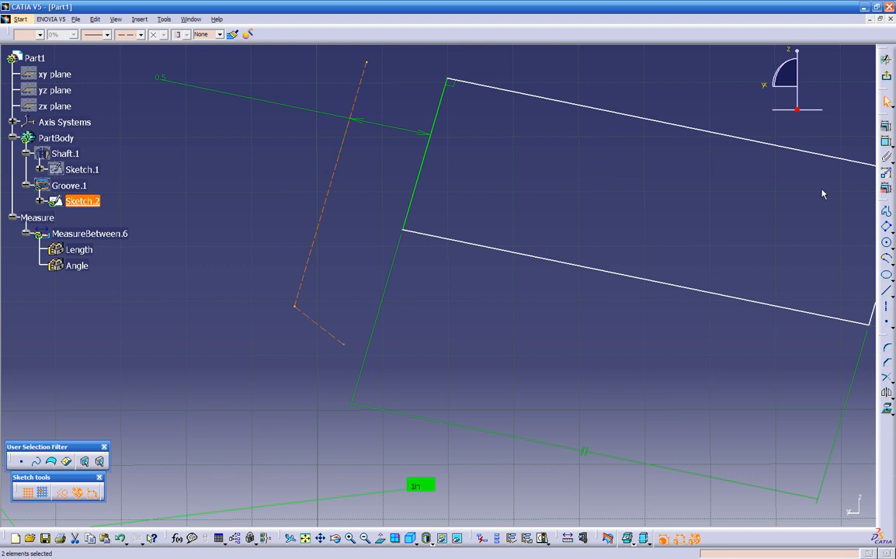
left_click(886, 142)
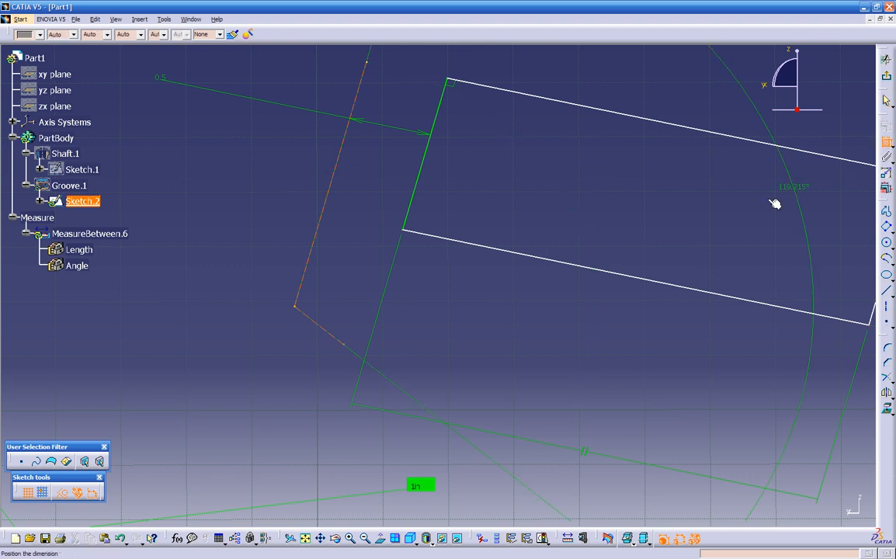
left_click(367, 279)
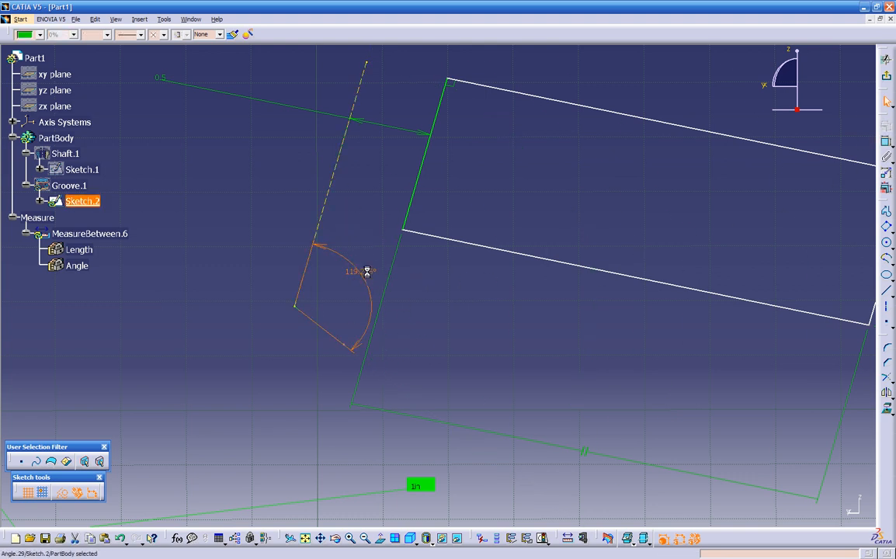
double_click(362, 271)
type("90")
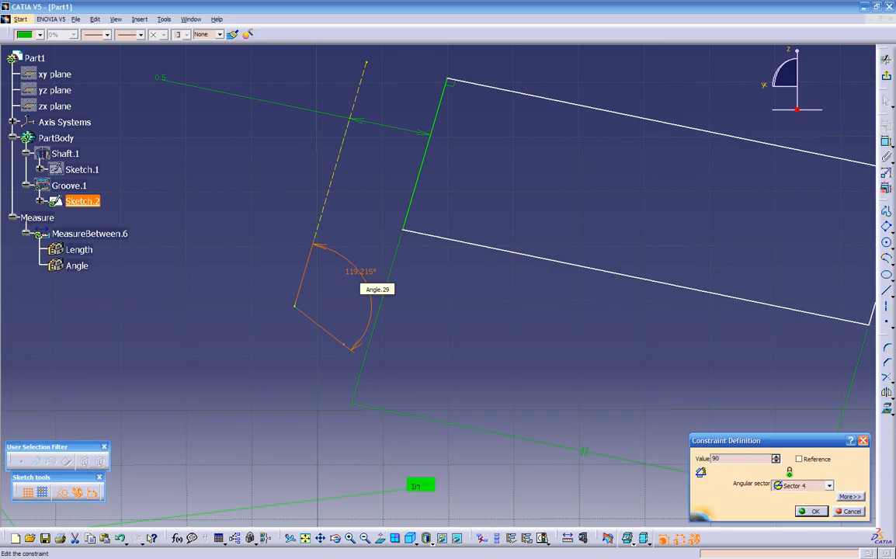
key("Return")
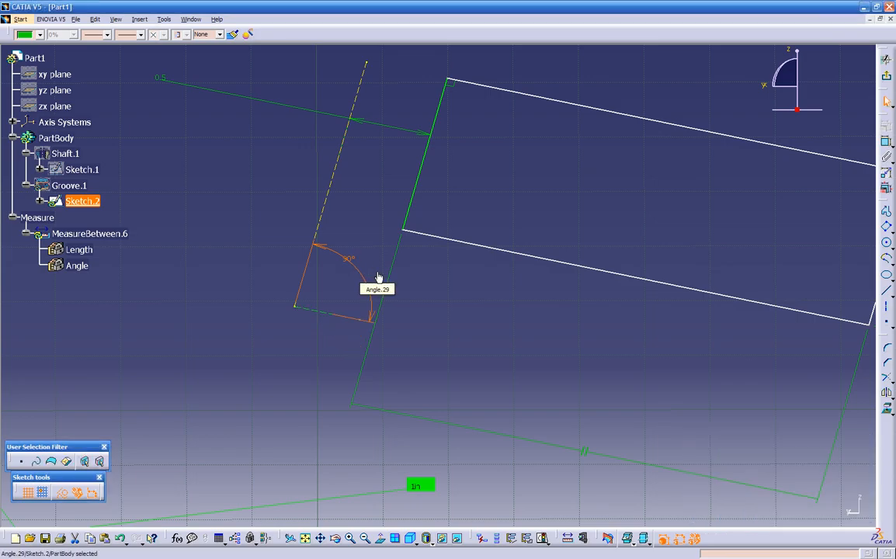
left_click(411, 298)
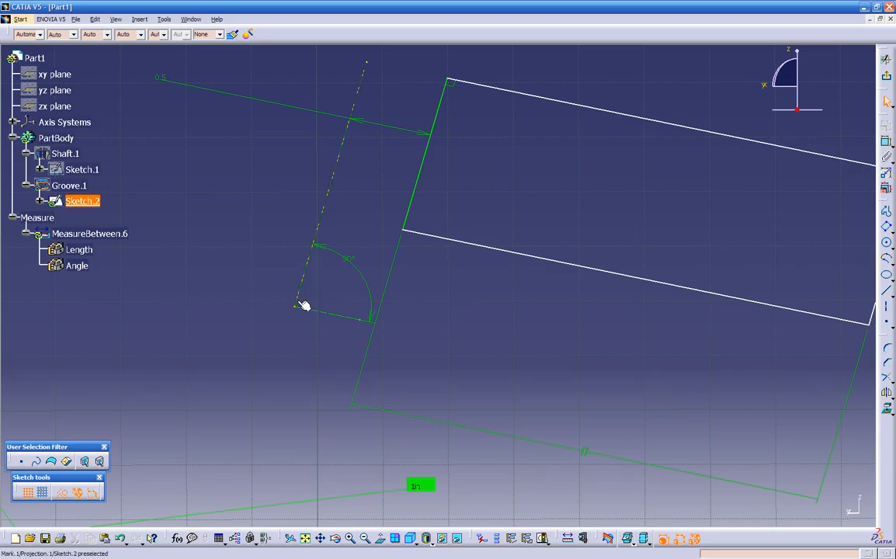
Dimension the distance between the rectangle's two long sides and set it to 1 in
mouse_move(488, 296)
middle_mouse_down()
mouse_move(468, 324)
mouse_move(462, 358)
middle_mouse_up()
left_click(468, 323)
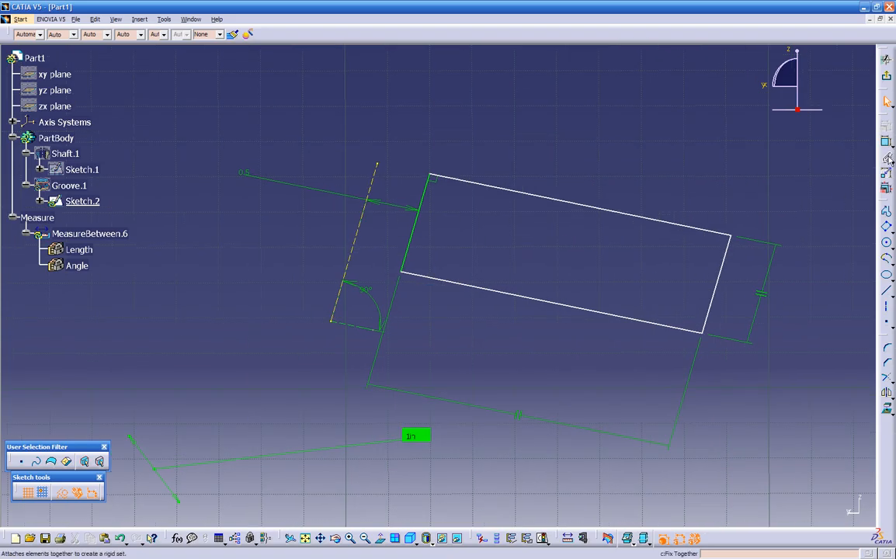
left_click(574, 308)
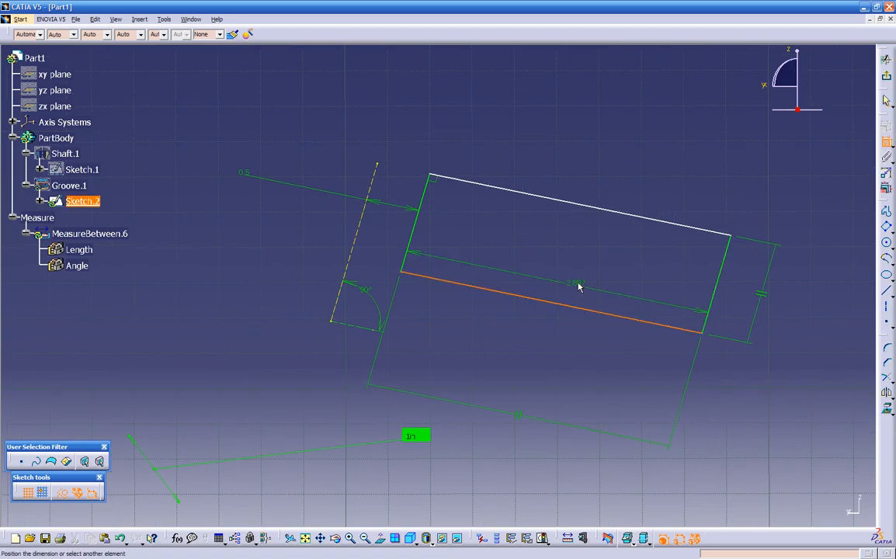
left_click(623, 213)
left_click(641, 153)
double_click(640, 150)
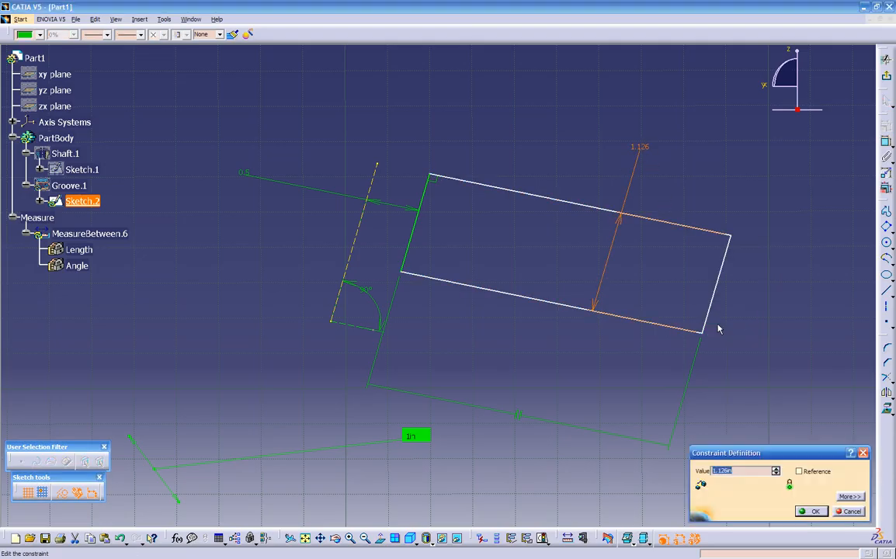
key("Return")
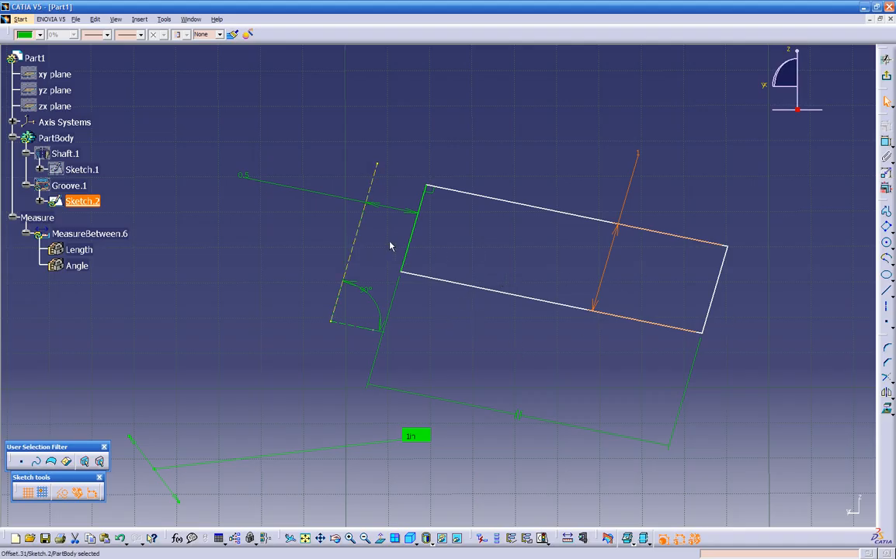
Dimension the length of the projected inner-wall line
left_click(885, 141)
left_click(359, 231)
left_click(206, 188)
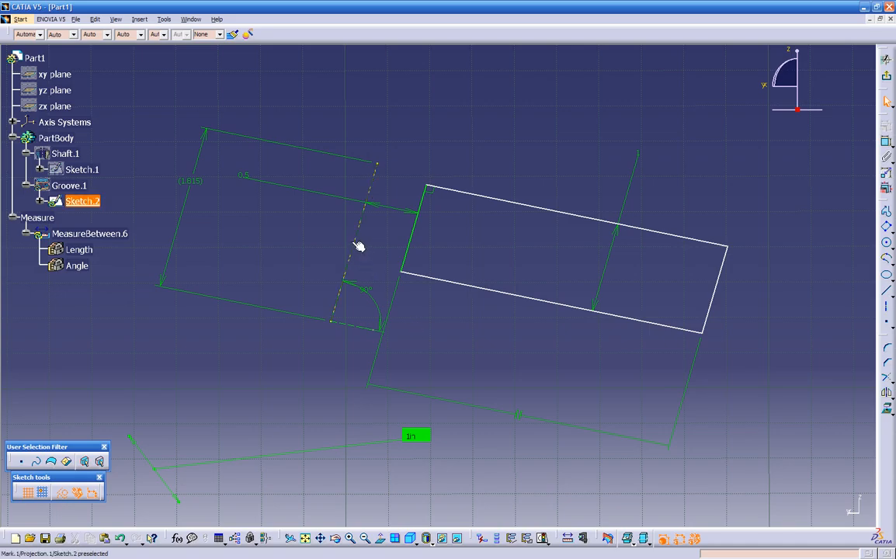
Dimension the distance between the rectangle's lower long side and the short construction line and set it to 0.4 in
left_click(885, 142)
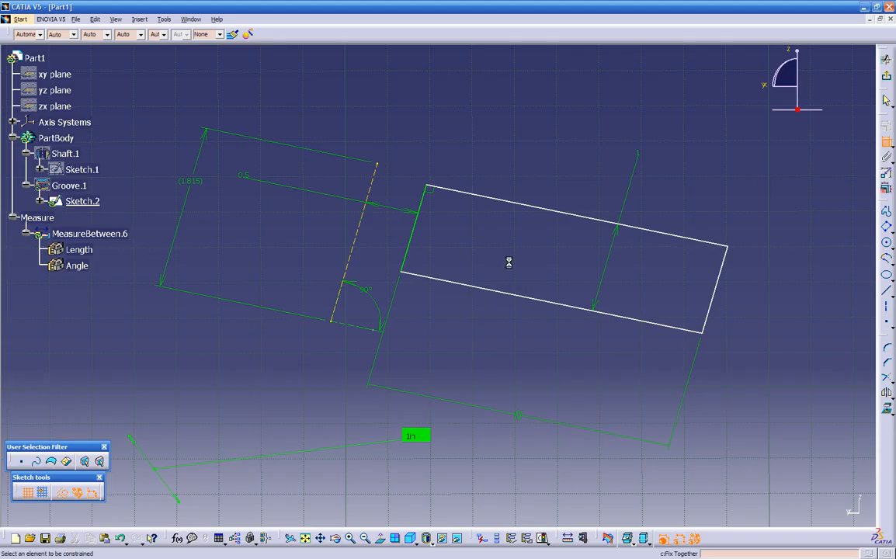
left_click(456, 283)
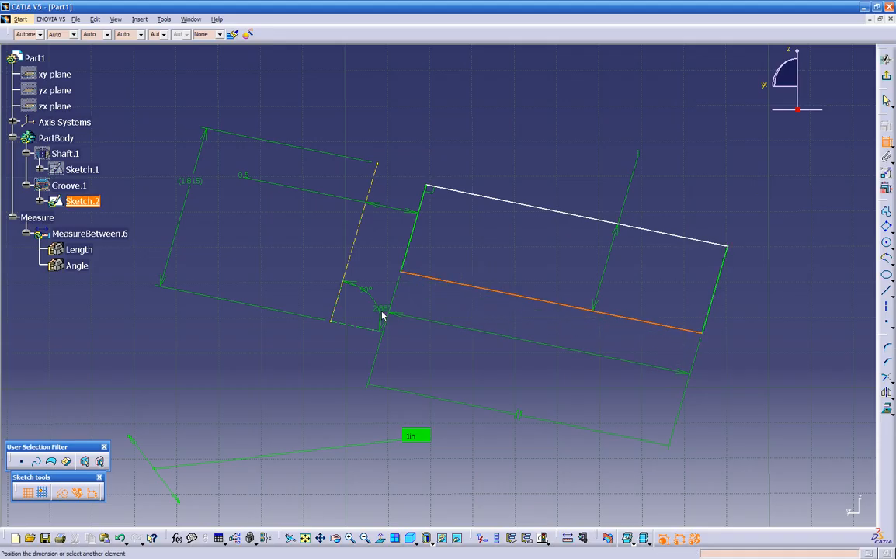
left_click(368, 332)
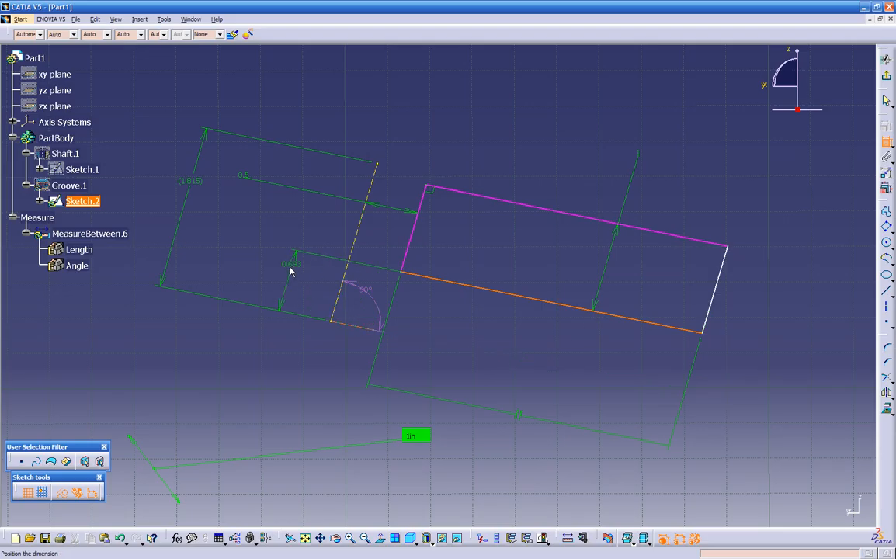
left_click(288, 284)
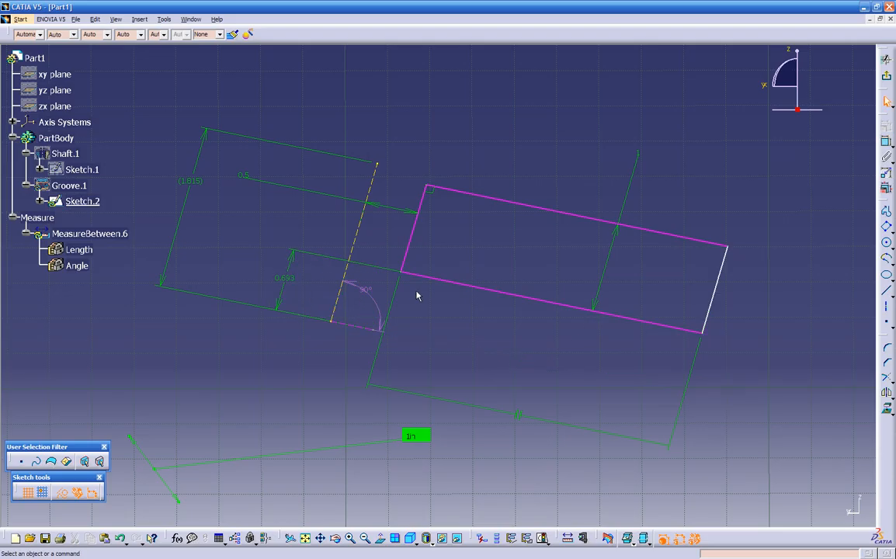
double_click(290, 277)
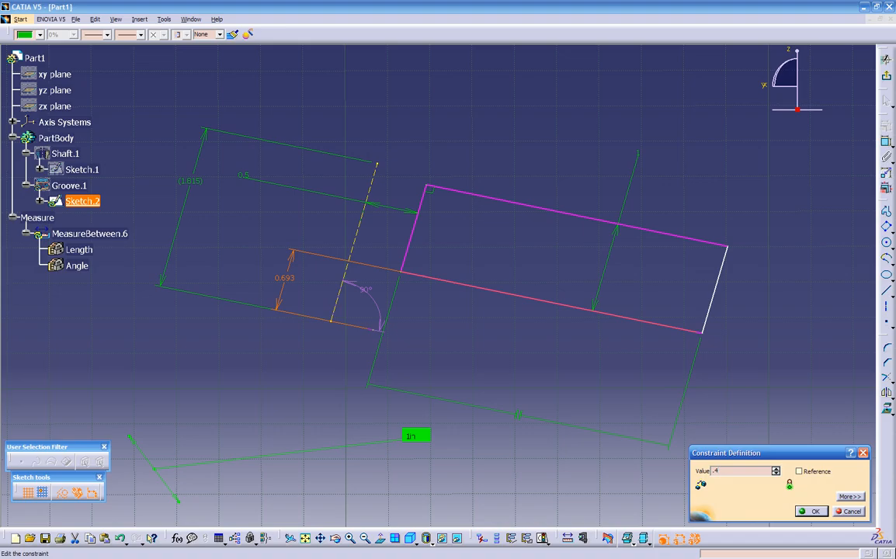
key("Return")
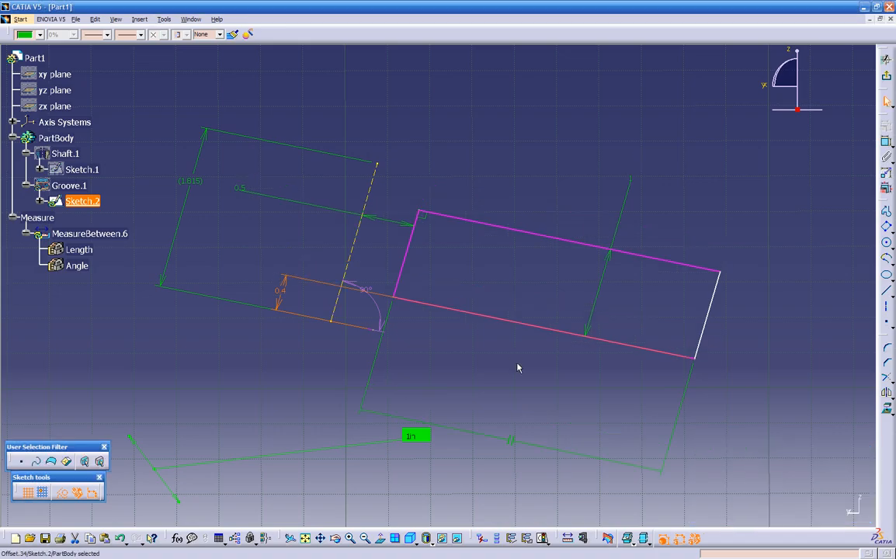
left_click(517, 368)
Exit the groove's sketch to update the part and dismiss the update diagnosis
mouse_move(243, 353)
middle_mouse_down()
mouse_move(262, 343)
mouse_move(244, 360)
middle_mouse_up()
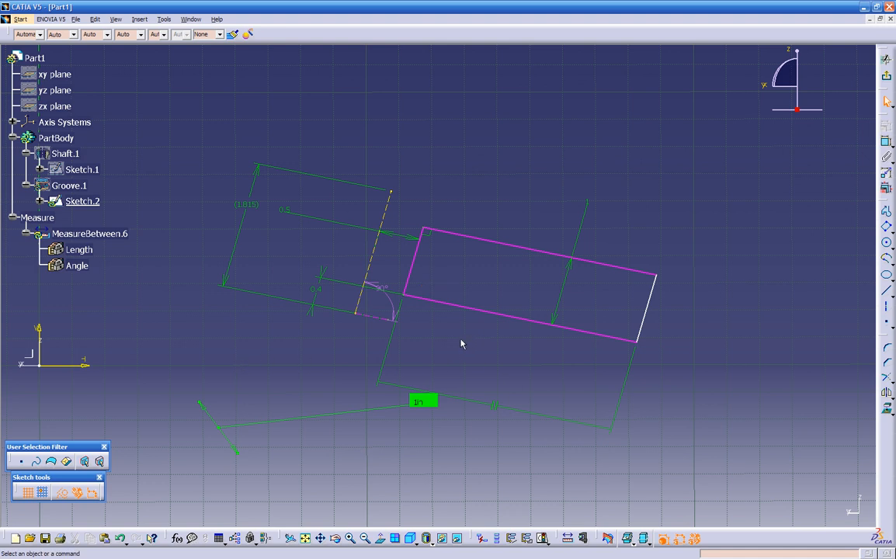
middle_click_drag(461, 344, 485, 340)
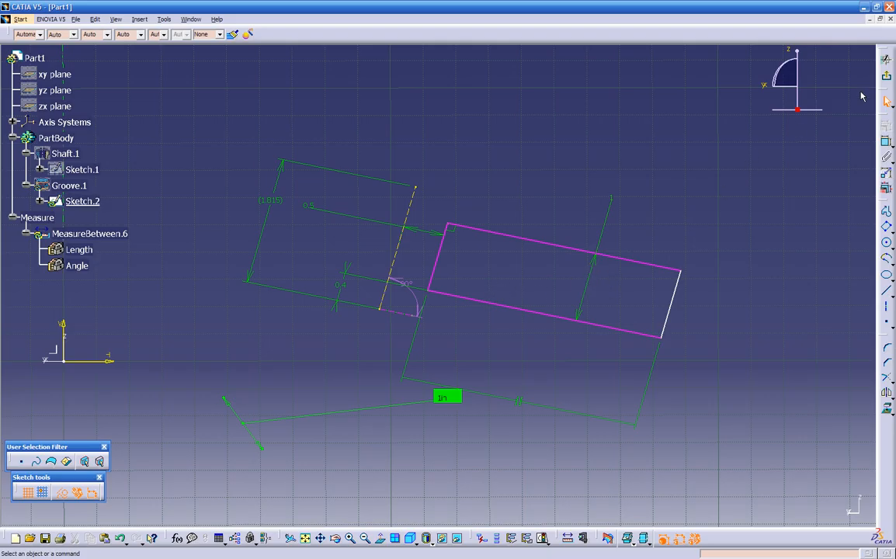
left_click(886, 75)
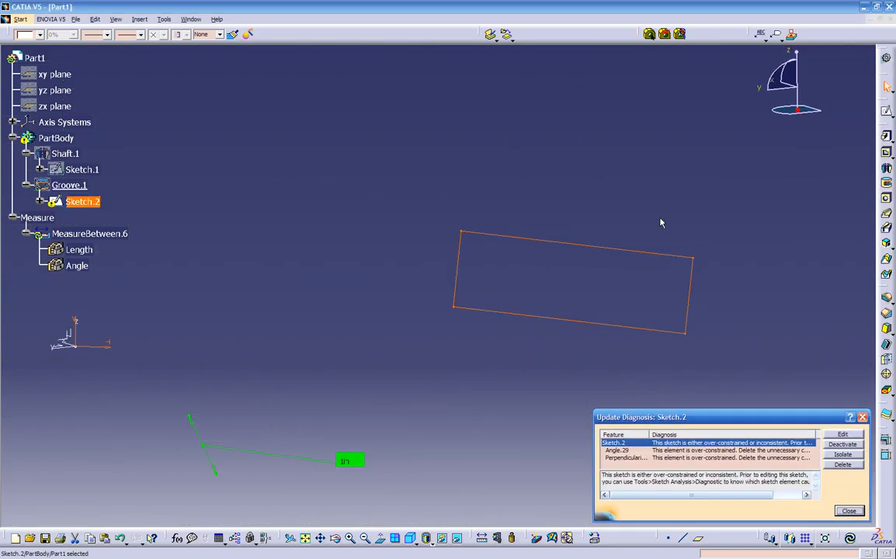
left_click(863, 418)
Reopen the groove's sketch and delete the 0.4 in distance constraint between the rectangle and the short construction line
double_click(490, 313)
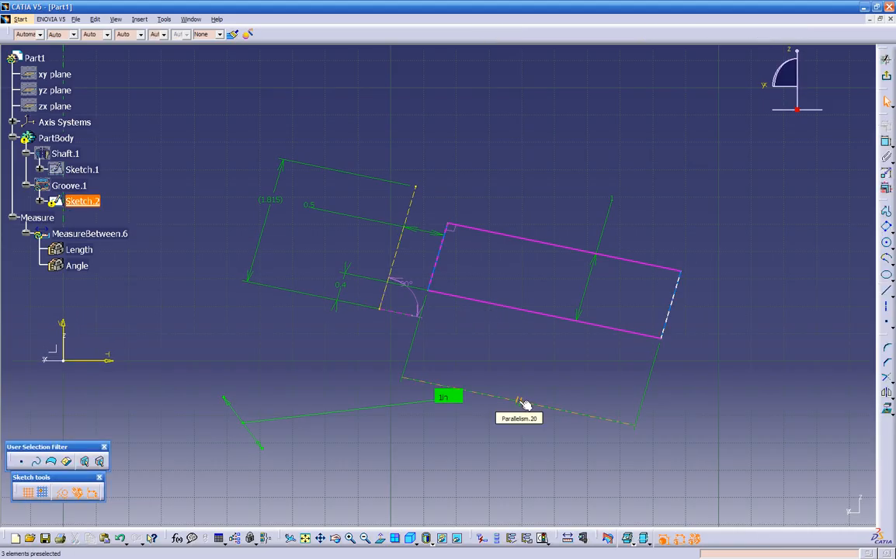
left_click(342, 288)
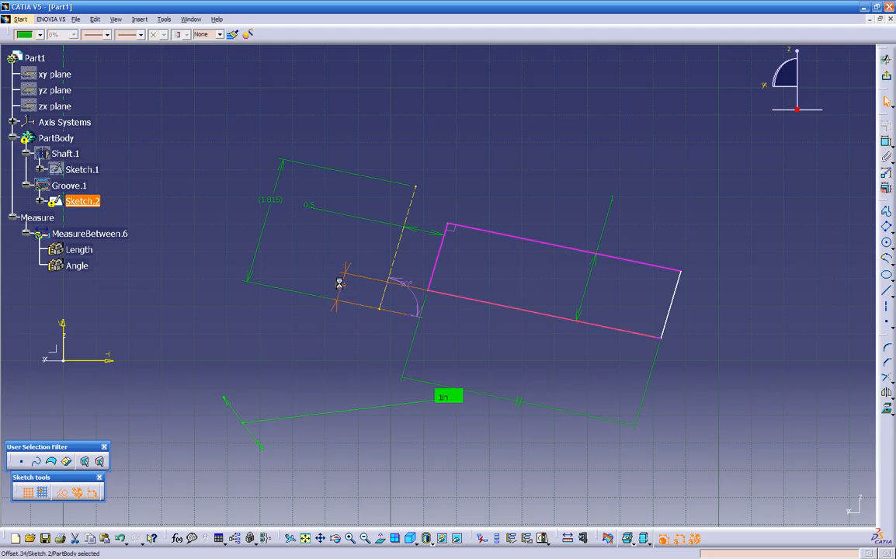
key("Escape")
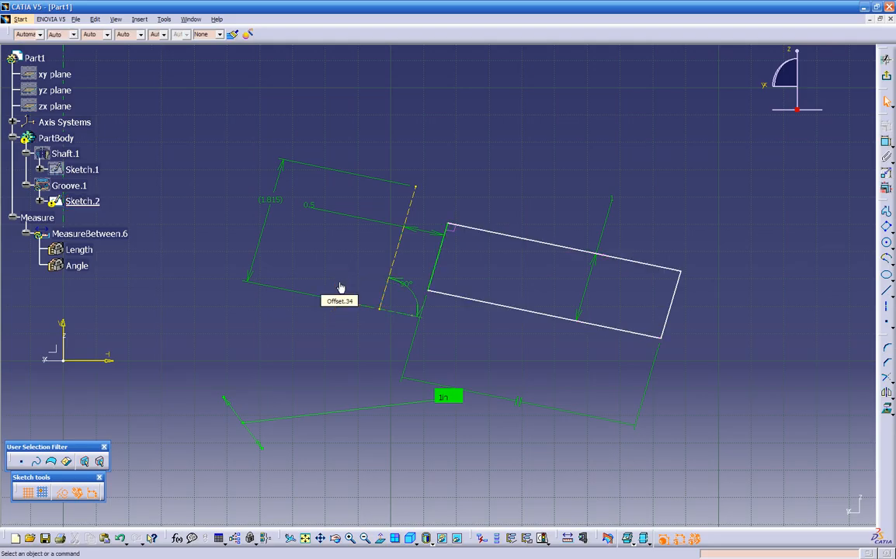
Exit the sketch and show Shaft.1 to examine the groove cut into the wall
left_click(886, 75)
right_click(59, 153)
left_click(85, 182)
middle_click_drag(309, 246, 413, 347)
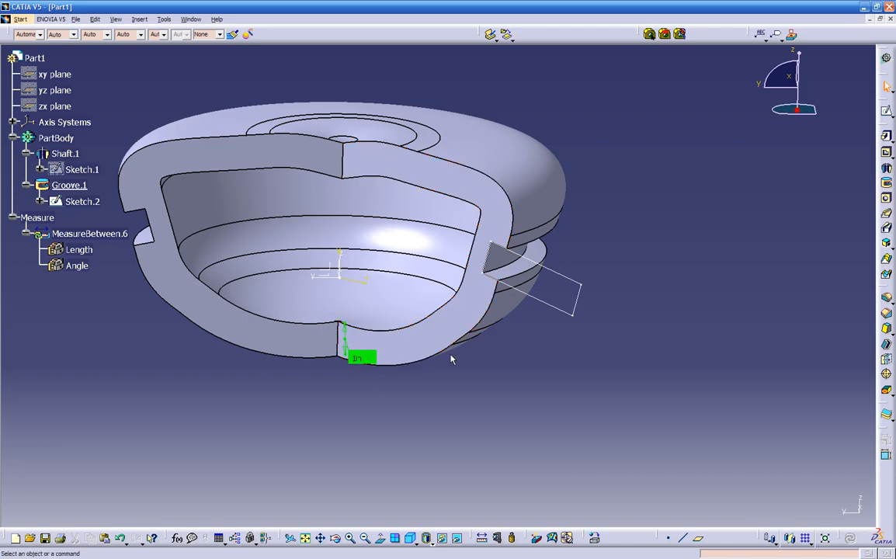
middle_click_drag(459, 365, 476, 368)
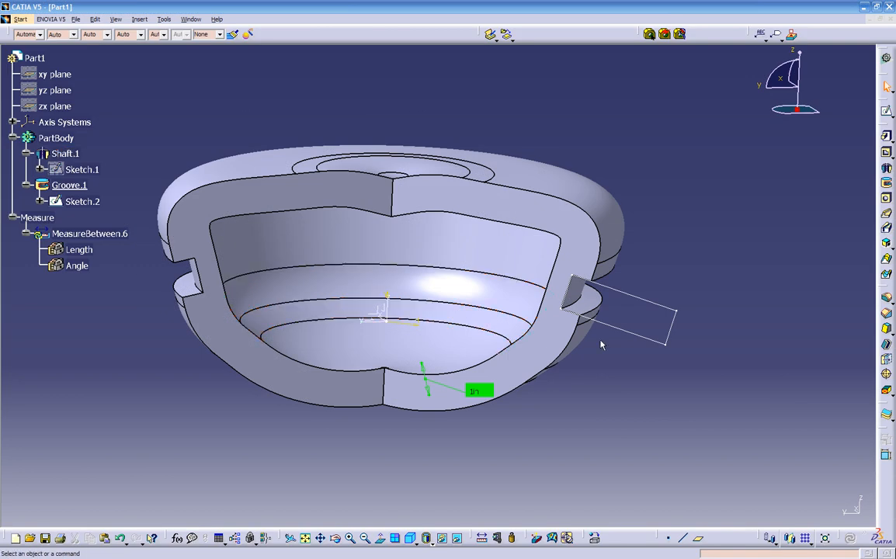
mouse_move(555, 426)
middle_mouse_down()
mouse_move(536, 351)
mouse_move(445, 414)
mouse_move(466, 392)
middle_mouse_up()
Reopen the groove's sketch for editing and hide Shaft.1
double_click(635, 335)
middle_click_drag(521, 402, 610, 351)
middle_click(577, 249)
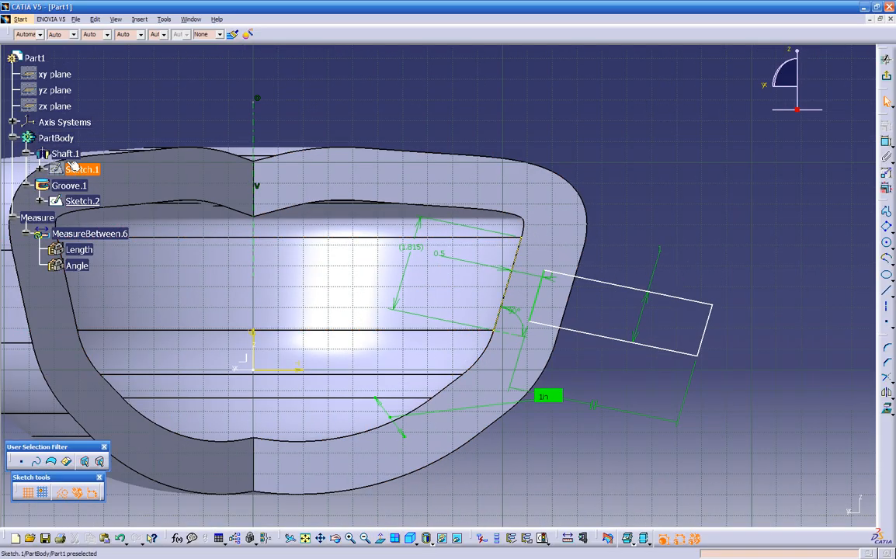
left_click(68, 154)
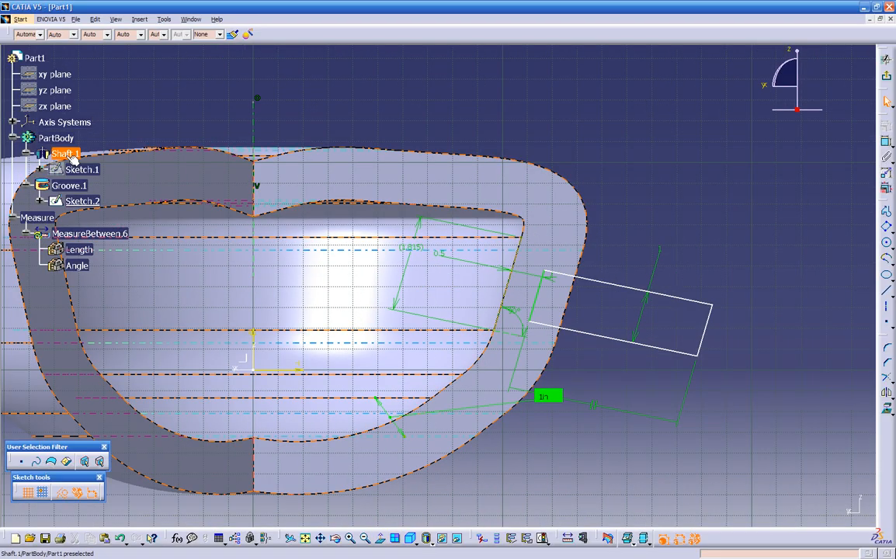
right_click(68, 154)
left_click(81, 186)
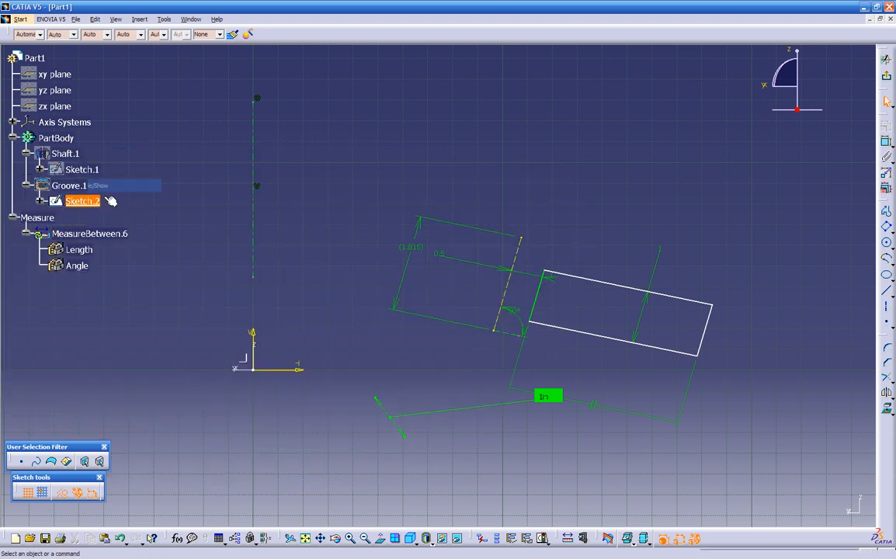
Move the rectangle slightly upward along the projected line by its nearest short side
middle_click_drag(327, 318, 416, 266)
middle_click_drag(490, 284, 335, 289)
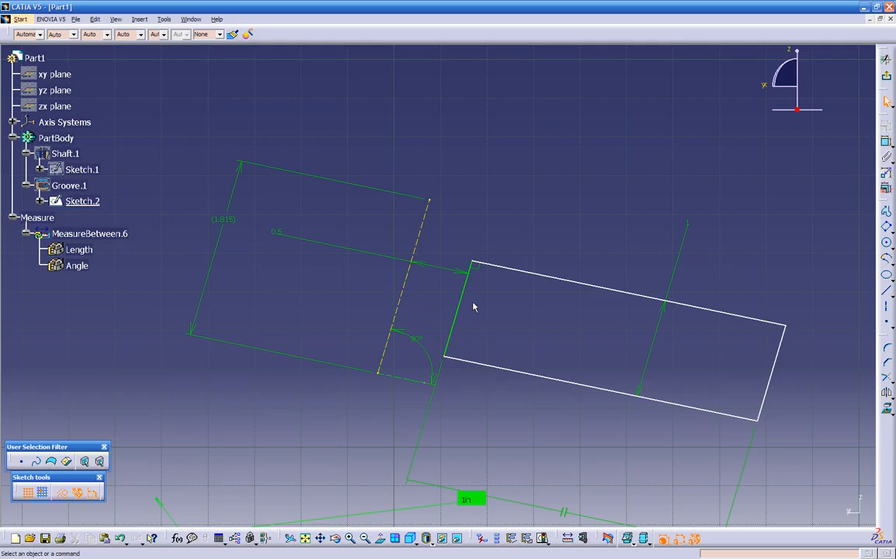
left_click_drag(463, 310, 471, 264)
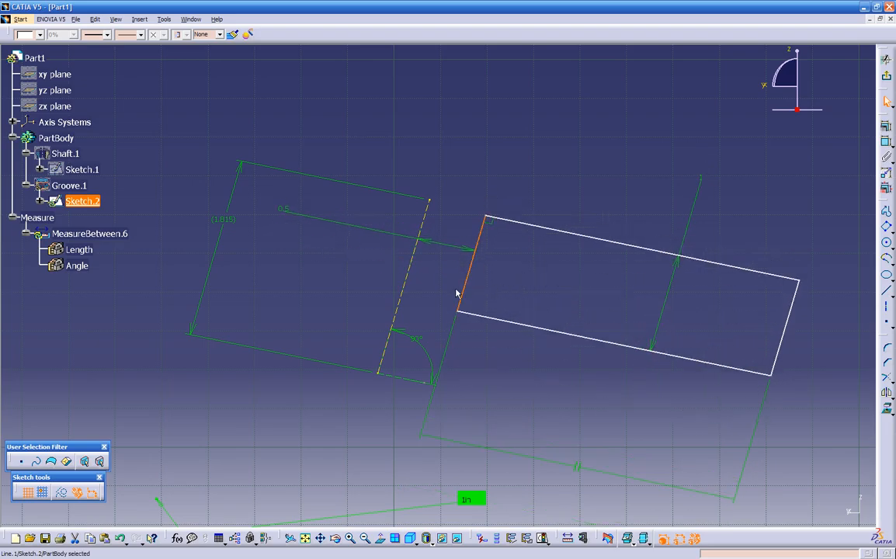
left_click(822, 344)
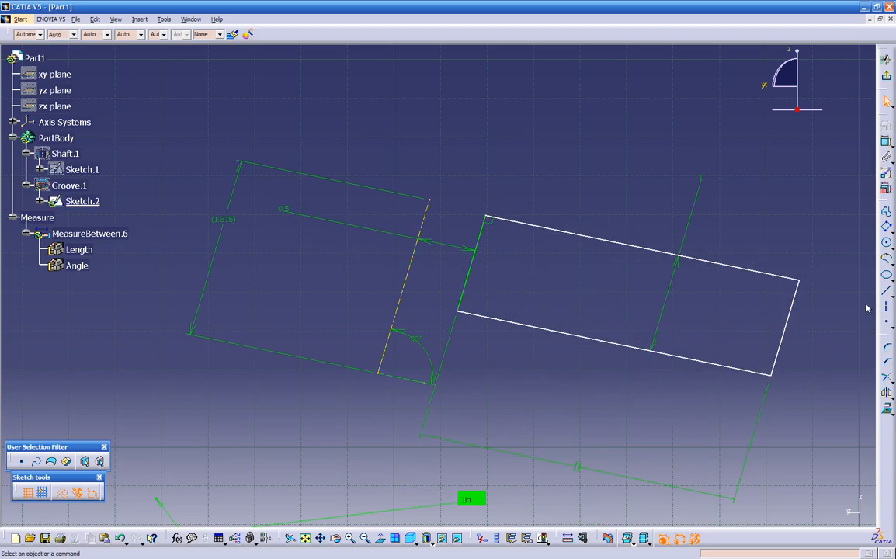
Try a short standard line beside the projected line with construction mode off, and delete it
left_click(887, 294)
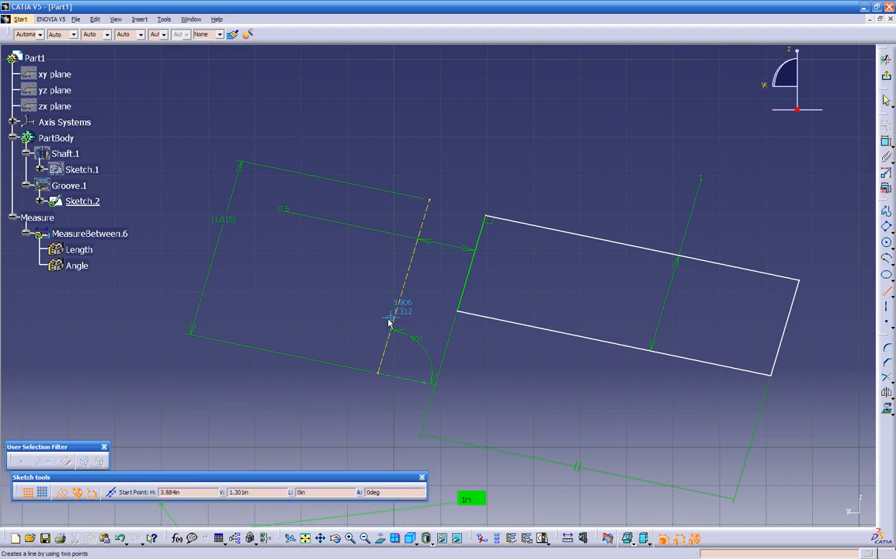
left_click(61, 494)
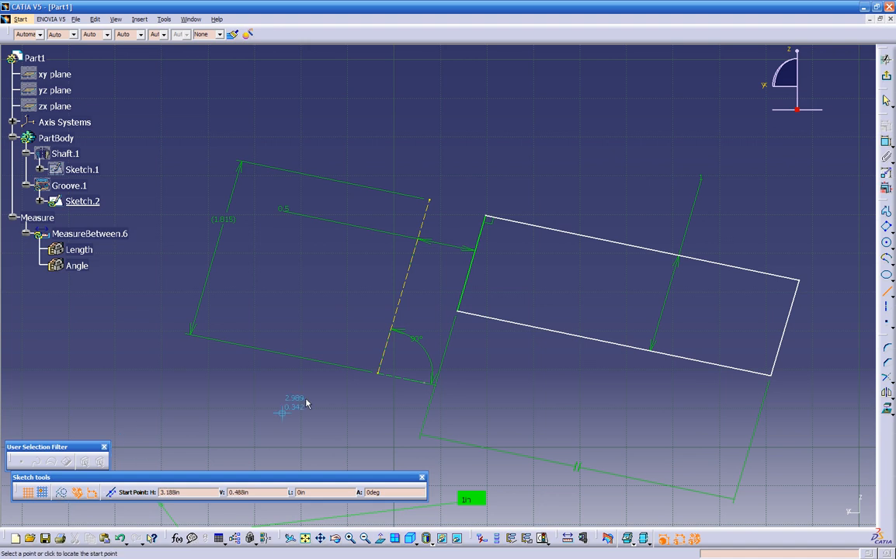
left_click(336, 334)
left_click(281, 278)
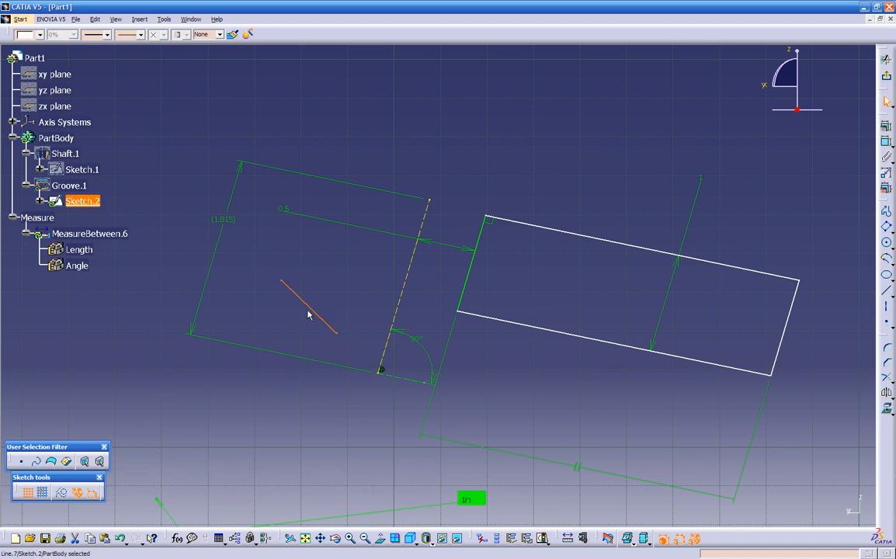
key("Delete")
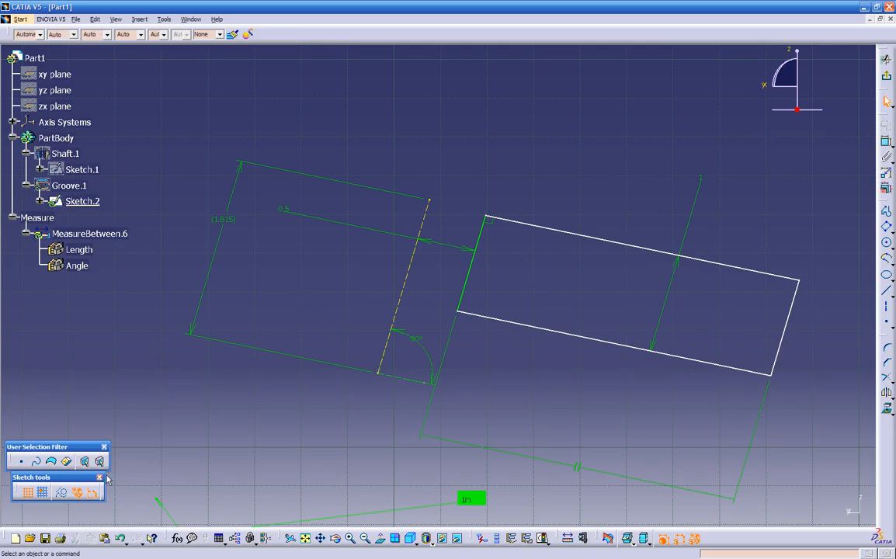
Draw a short construction line from the projected line's midpoint, away from the rectangle and parallel to its long sides
left_click(885, 291)
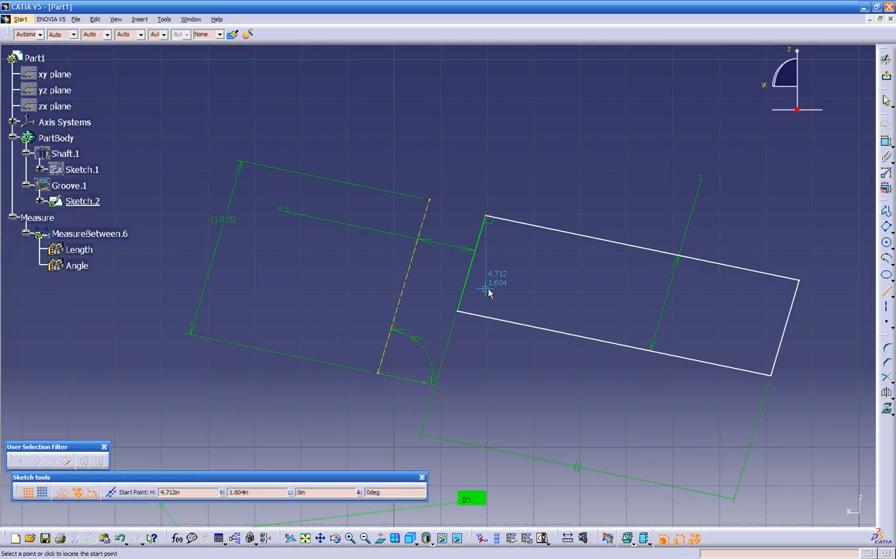
left_click(404, 286)
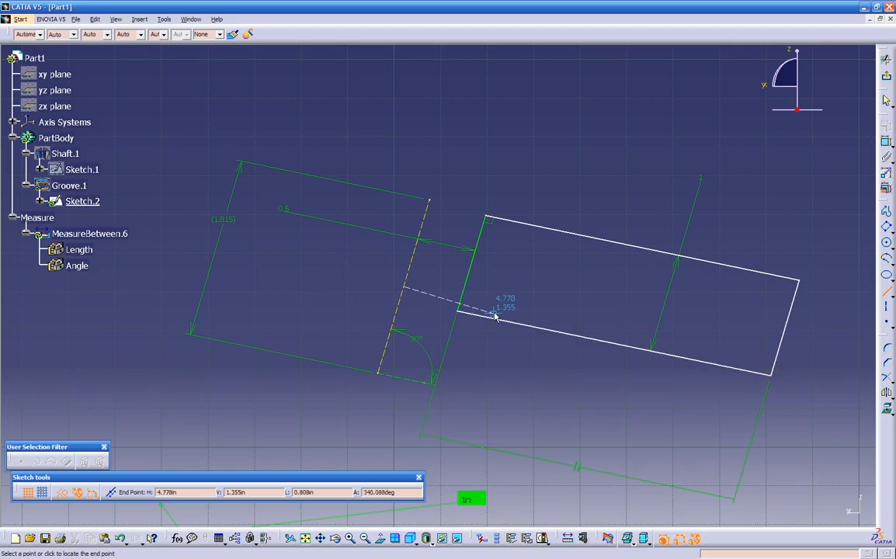
left_click(326, 272)
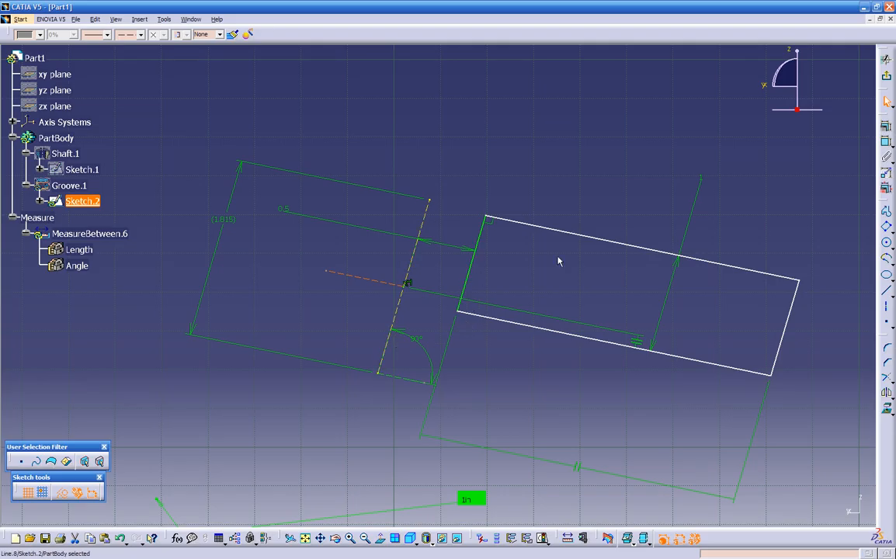
Draw a construction line about 0.51 in long from the midpoint of the rectangle's nearest short side into the rectangle, parallel to the previous line
left_click(885, 291)
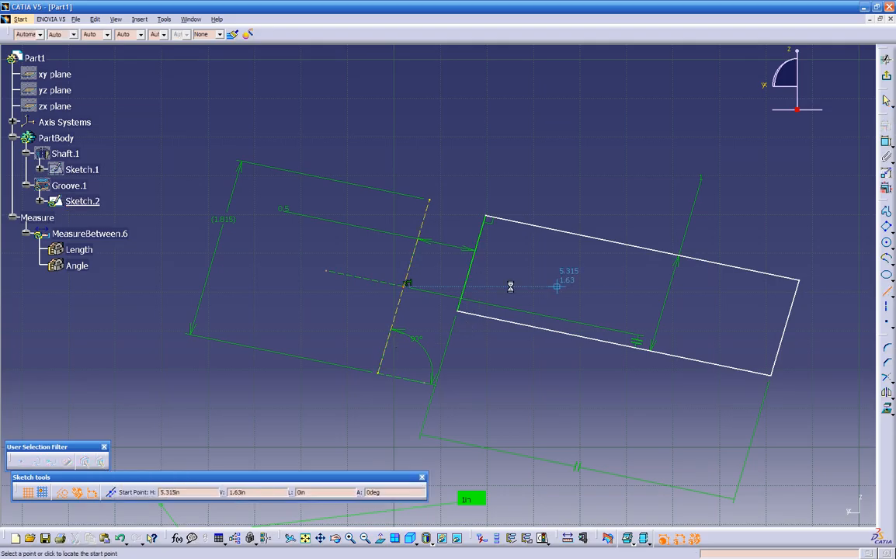
left_click(474, 262)
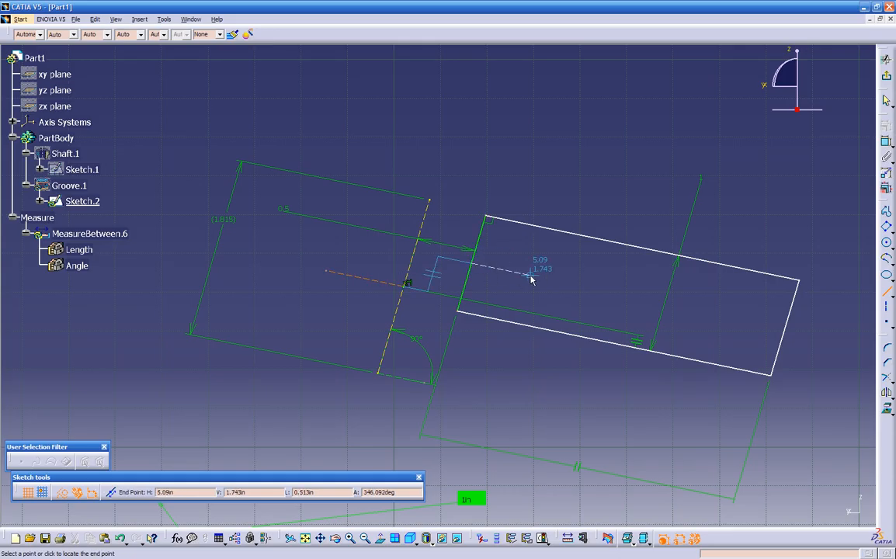
left_click(531, 278)
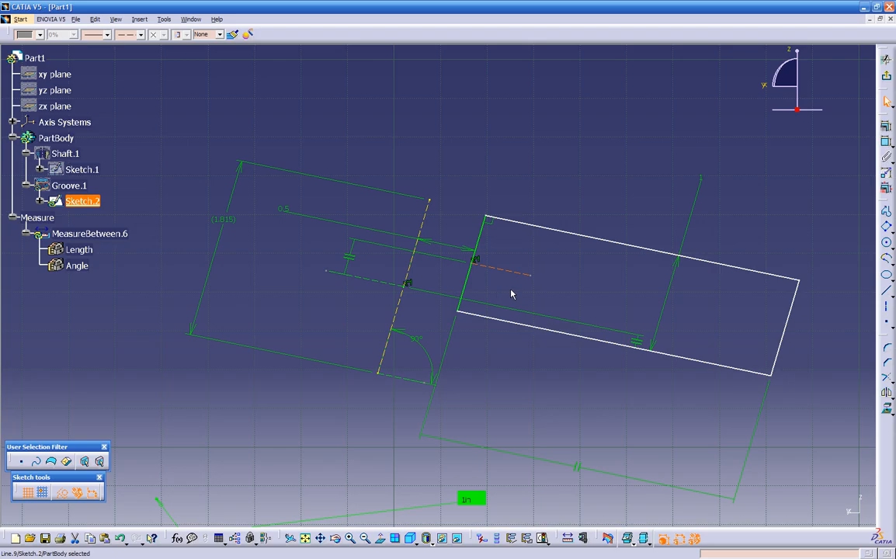
Constrain the construction lines at the projected line's midpoint and the rectangle's nearest short side to be coincident
left_click(512, 293)
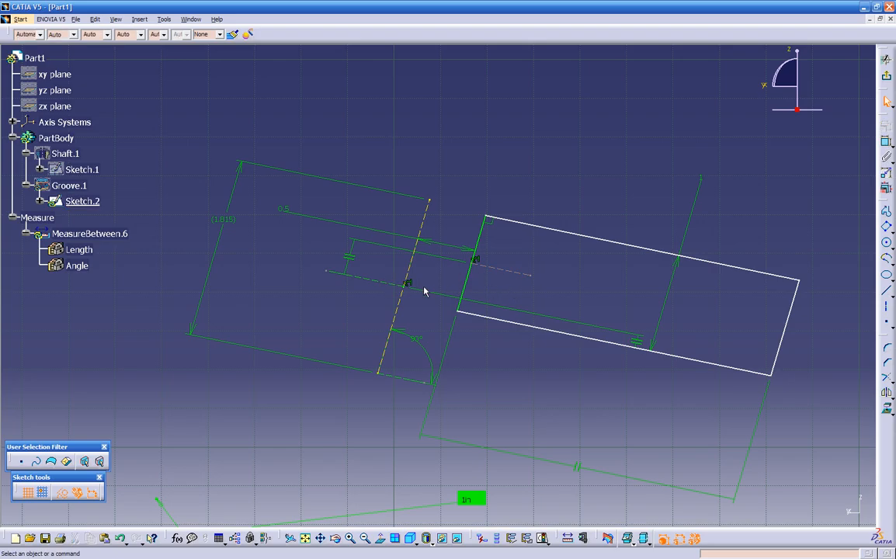
left_click(377, 280)
left_click(486, 279, "ctrl")
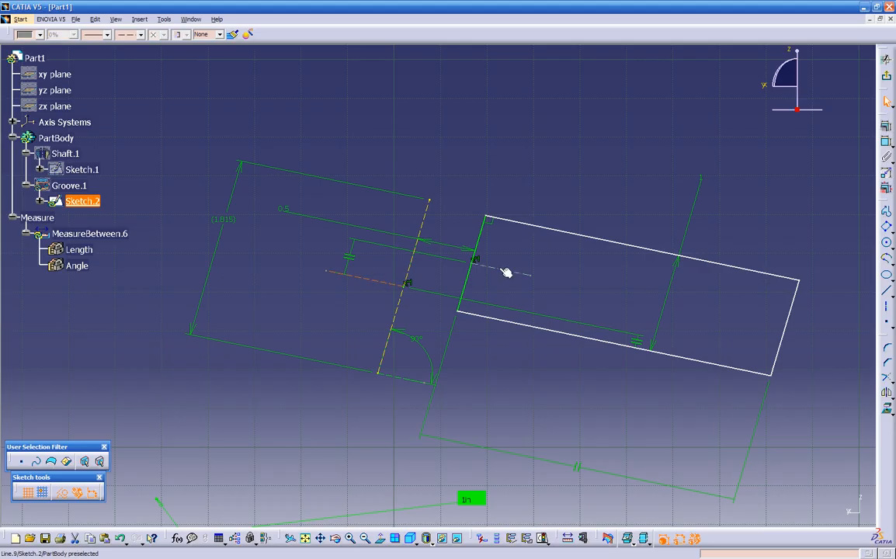
left_click(885, 127)
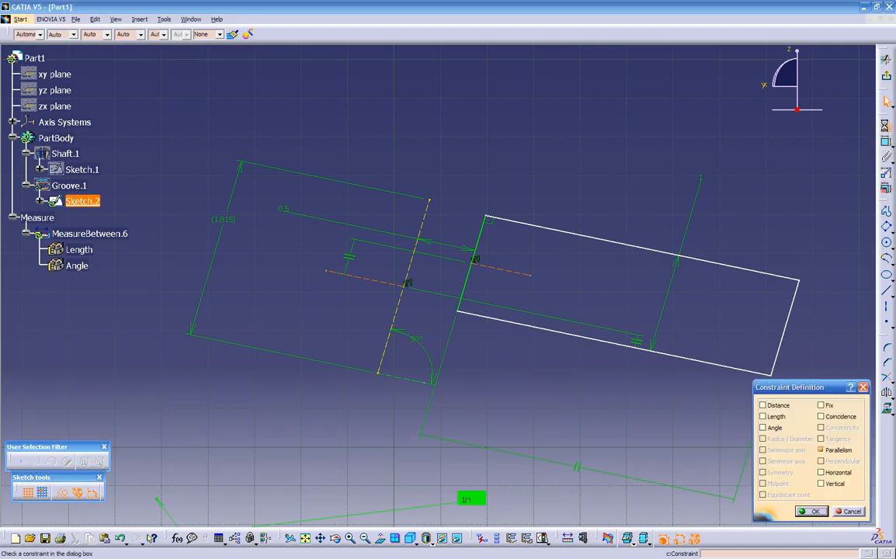
left_click(822, 417)
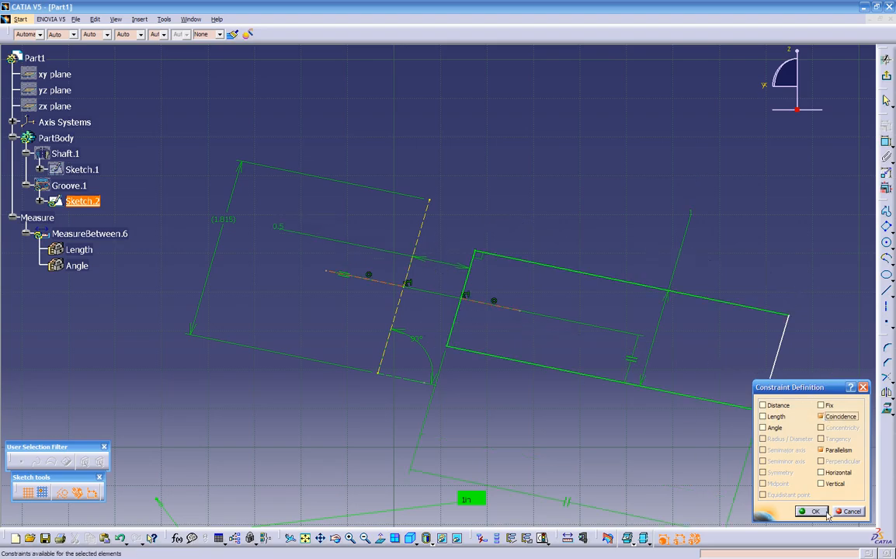
left_click(811, 511)
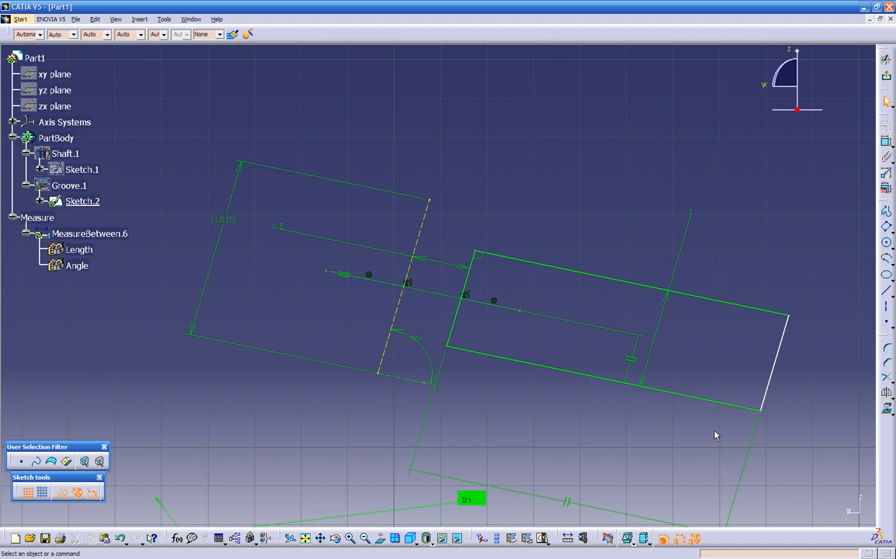
Show Shaft.1 again and exit the groove sketch to update the groove around the body
right_click(49, 153)
left_click(85, 182)
middle_click_drag(275, 236, 455, 295)
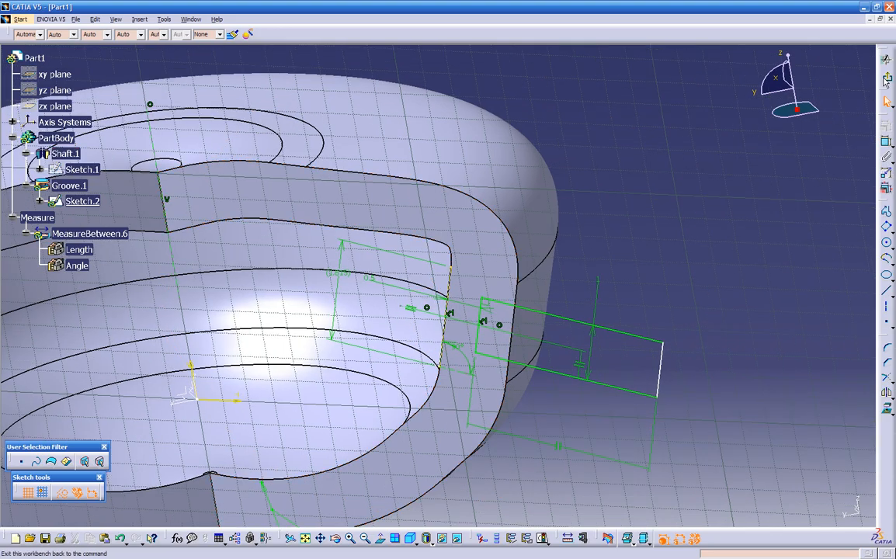
left_click(887, 82)
mouse_move(421, 358)
middle_mouse_down()
mouse_move(392, 360)
mouse_move(379, 392)
mouse_move(458, 389)
mouse_move(468, 377)
mouse_move(428, 371)
middle_mouse_up()
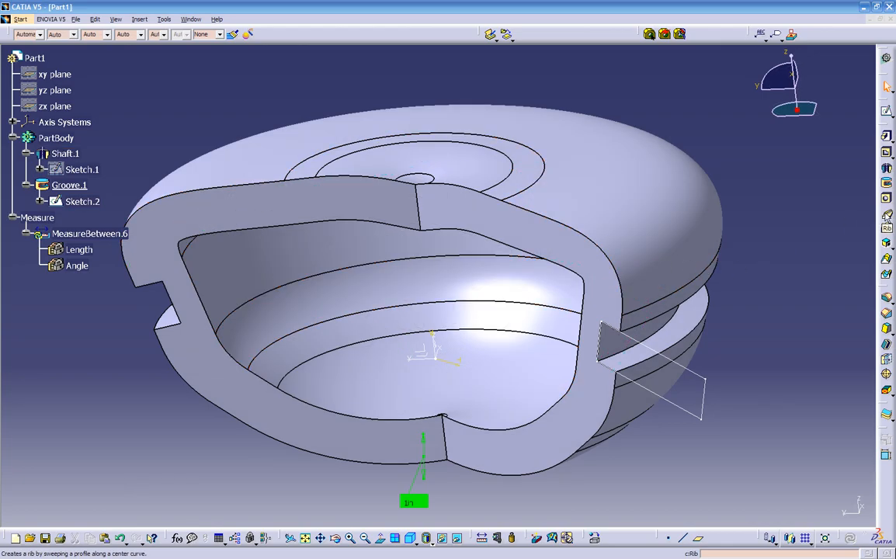
middle_click_drag(790, 250, 766, 259)
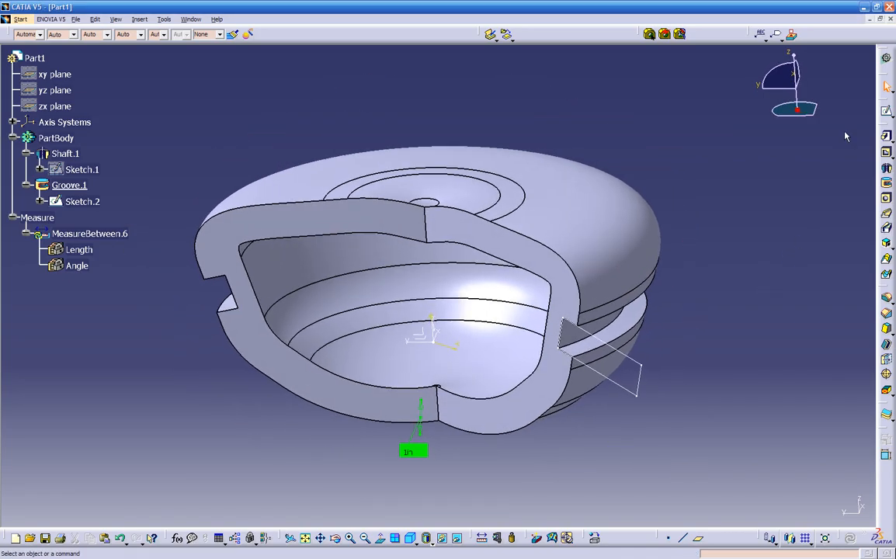
Close Part1 without saving its changes
left_click(888, 19)
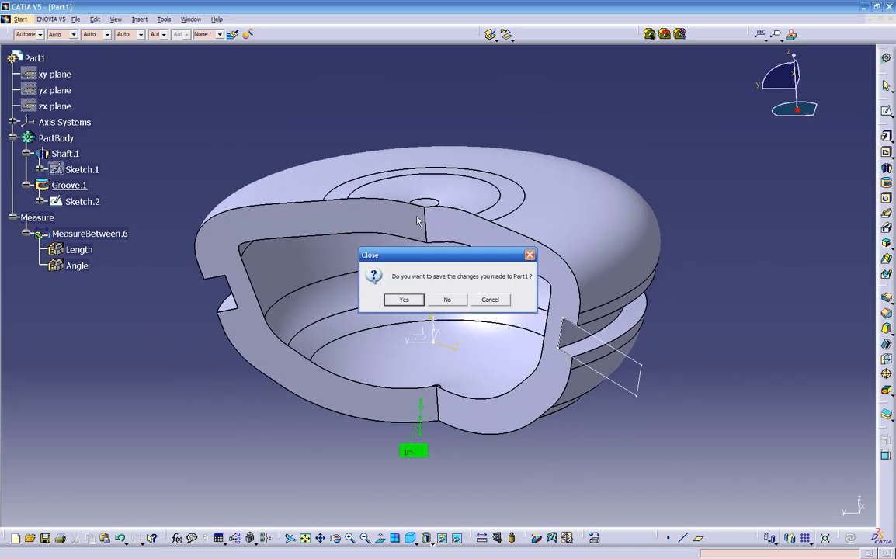
left_click(447, 300)
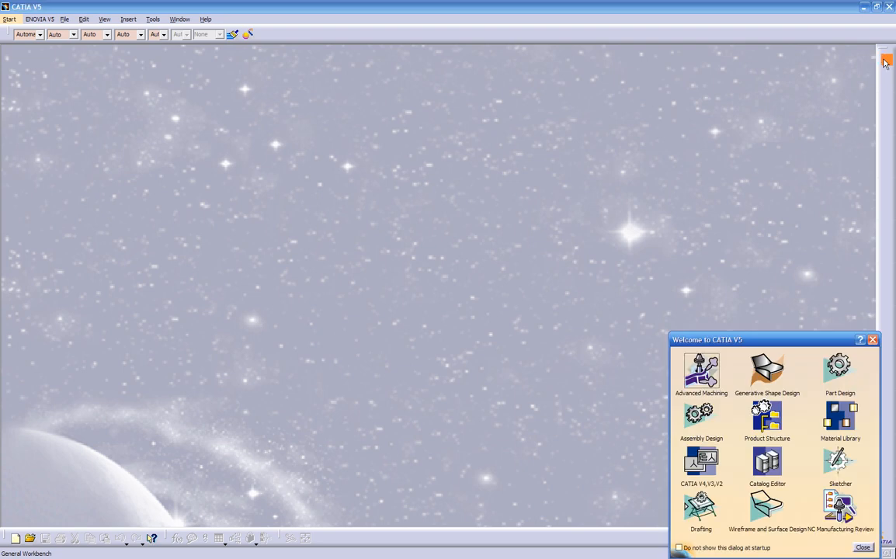
left_click(838, 365)
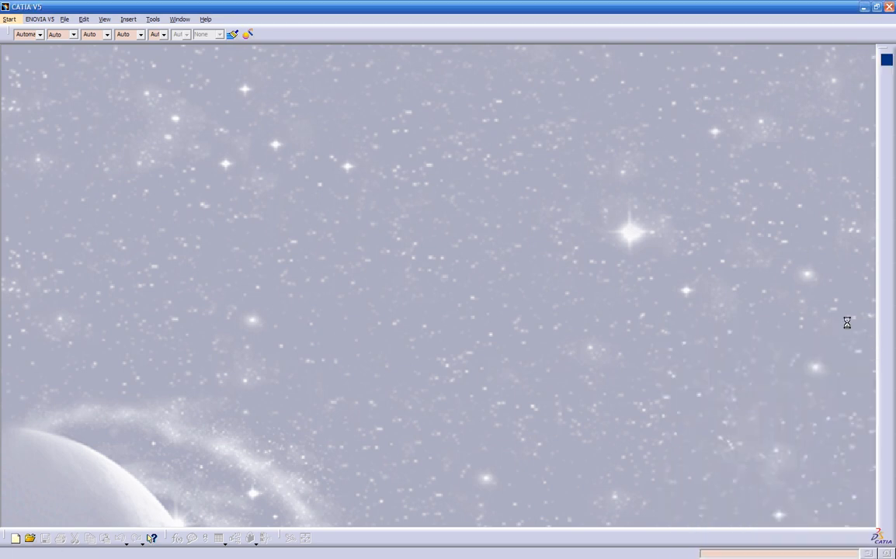
left_click(65, 20)
left_click(74, 28)
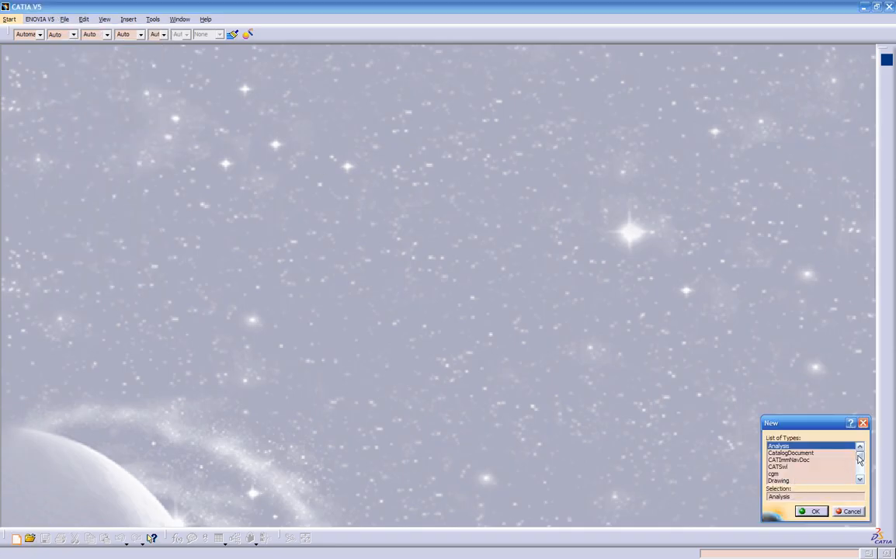
left_click_drag(858, 459, 857, 470)
left_click(849, 511)
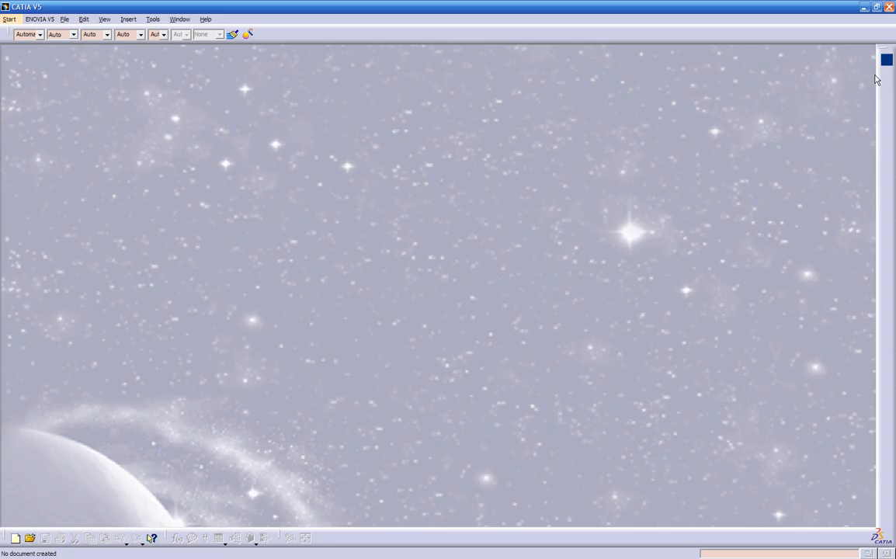
Create a new part in Part Design and open a sketch on the xy plane
left_click(886, 63)
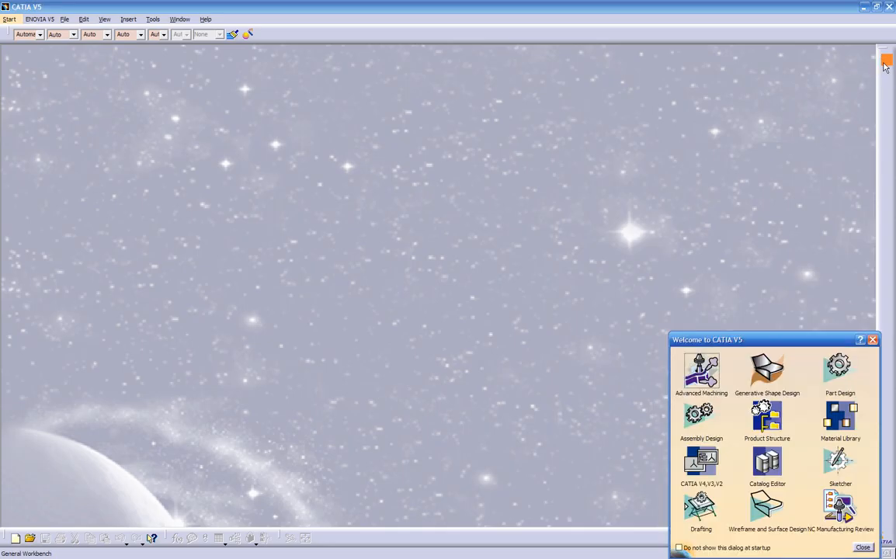
left_click(838, 366)
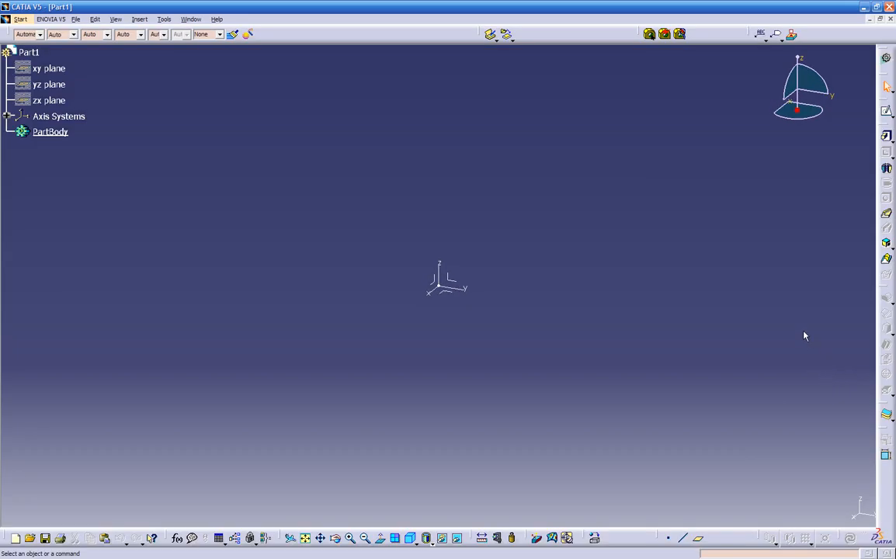
left_click(885, 113)
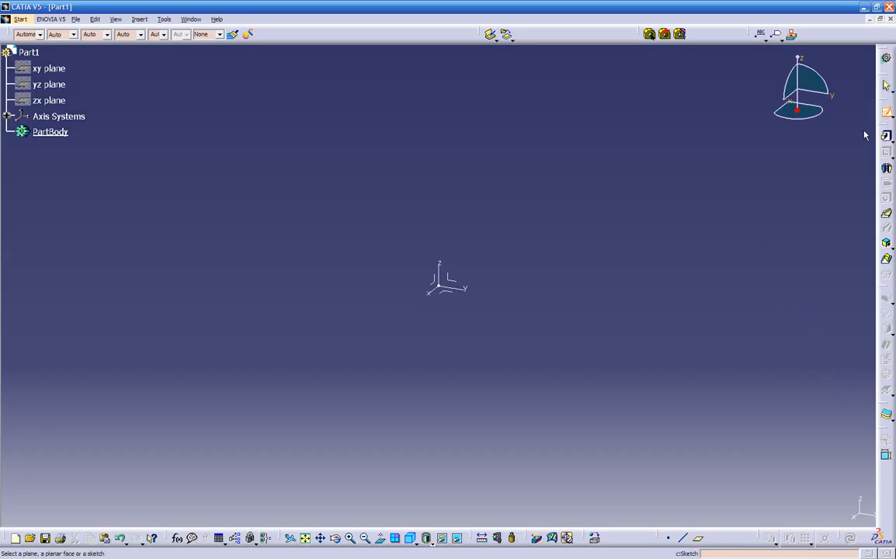
left_click(444, 291)
middle_click_drag(460, 325, 359, 411)
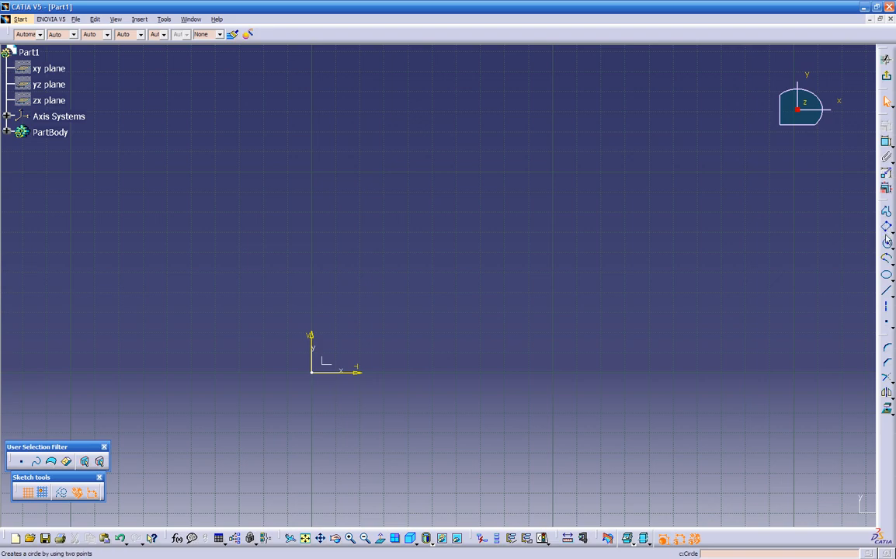
Start an open profile above the horizontal axis with a steep line, a tangent arc, a shallow line and a second tangent arc curving upward
left_click(886, 211)
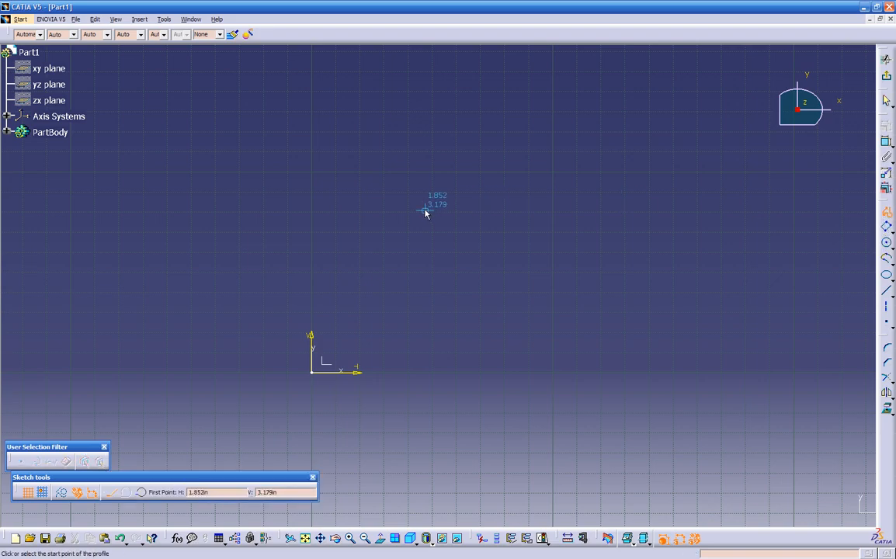
left_click(430, 299)
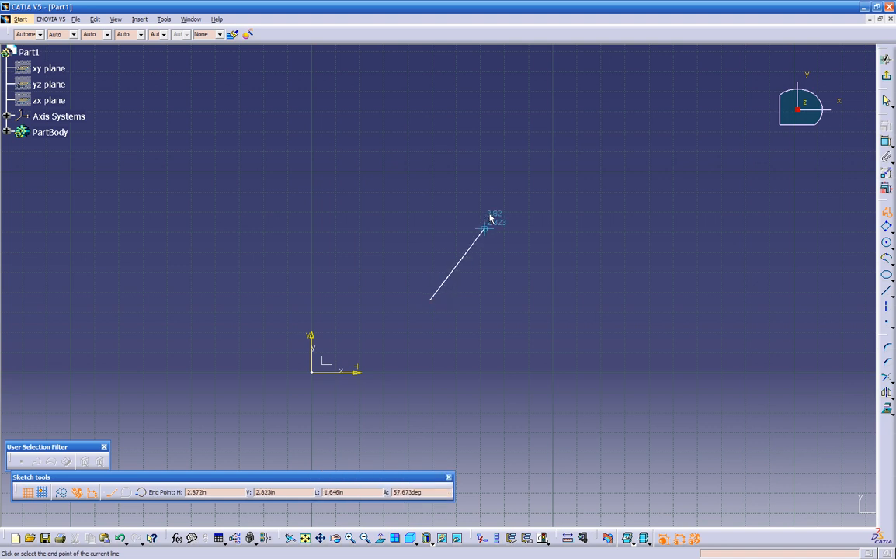
left_click(514, 145)
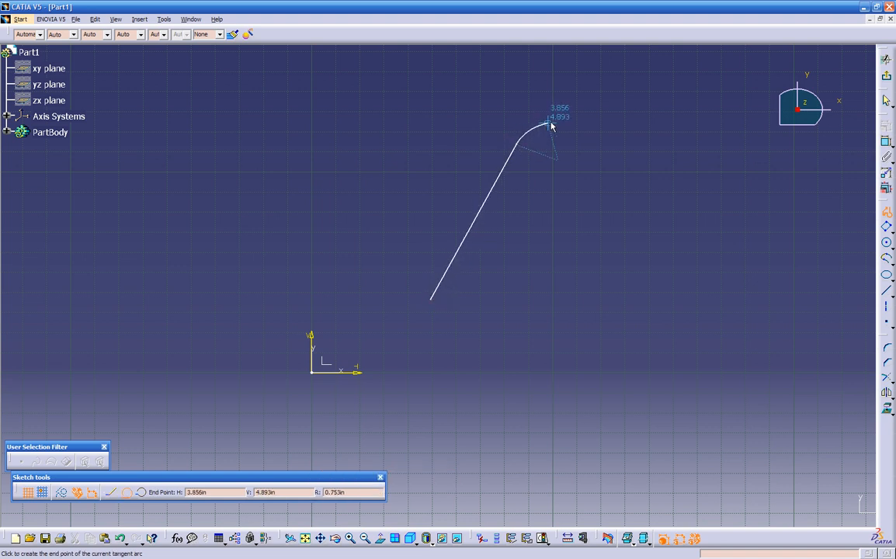
middle_click_drag(618, 110, 403, 255)
left_click(475, 226)
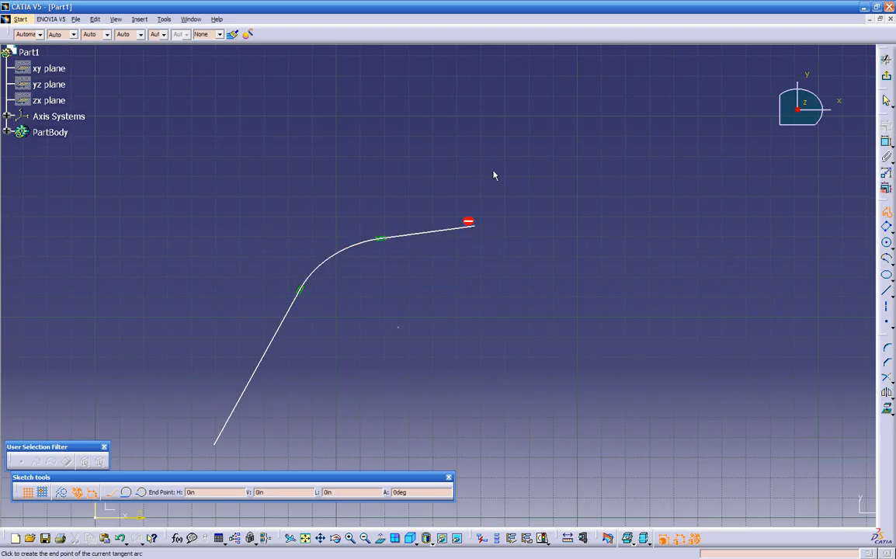
left_click(554, 118)
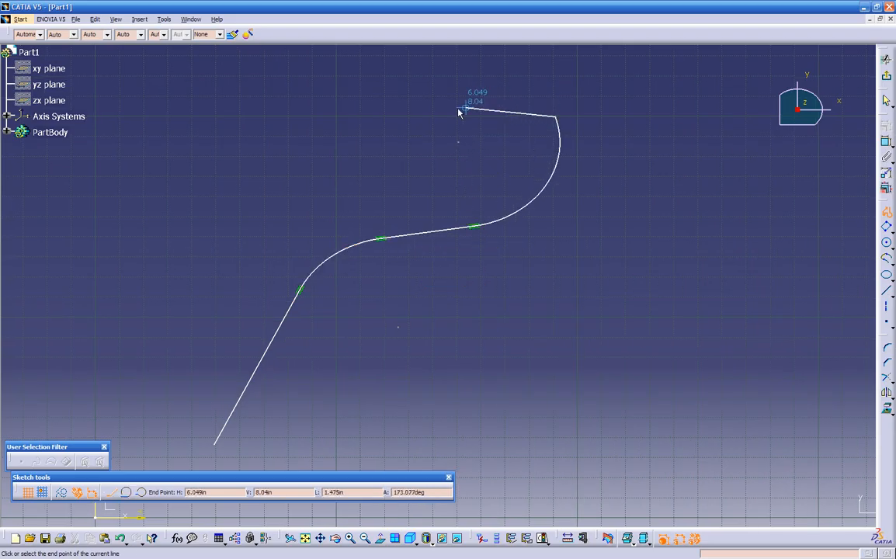
Continue the profile with two aligned lines, a wide arc, a near-vertical line, a tangent arc and a horizontal line, and exit the sketch
left_click(536, 72)
middle_click_drag(361, 136, 451, 290)
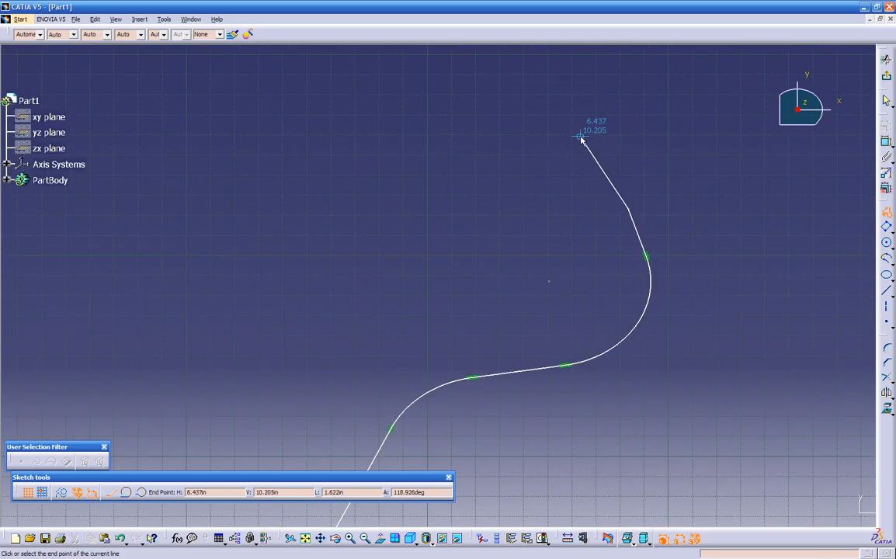
left_click(602, 138)
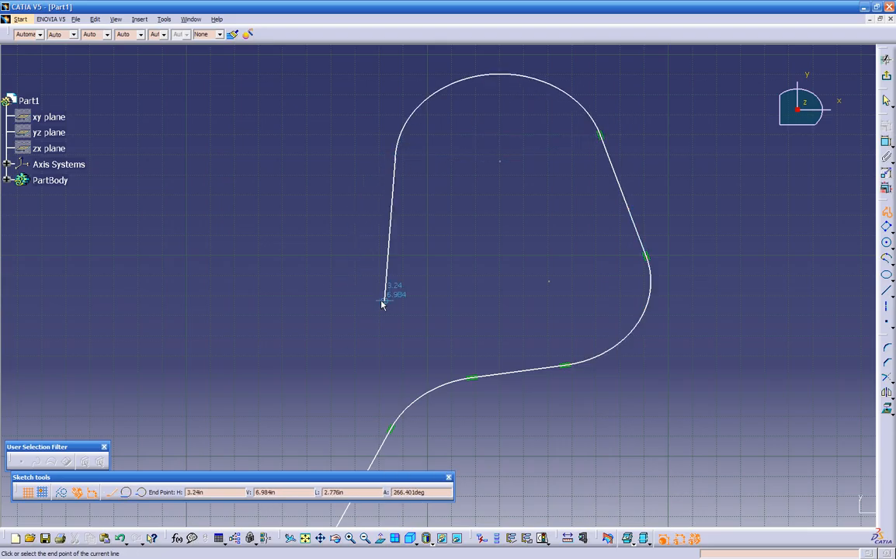
left_click(392, 257)
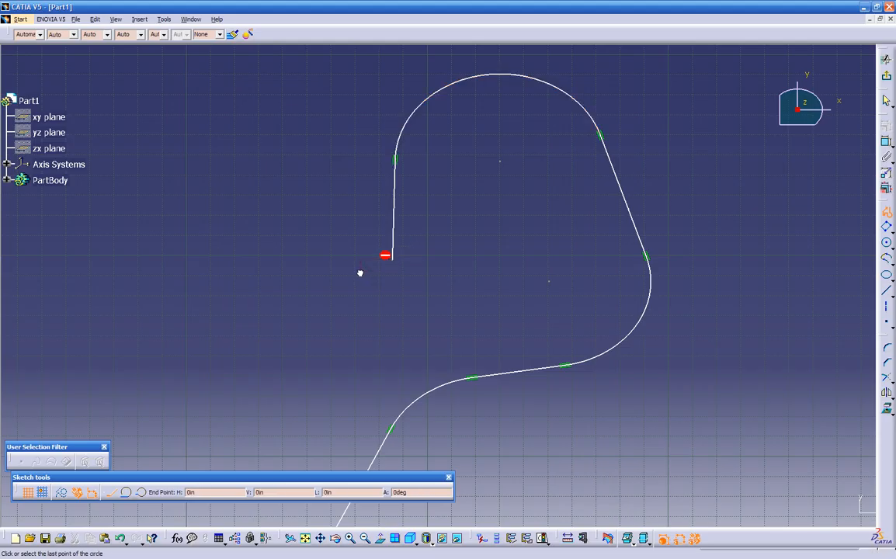
left_click(336, 315)
middle_click_drag(283, 334, 272, 379, "ctrl")
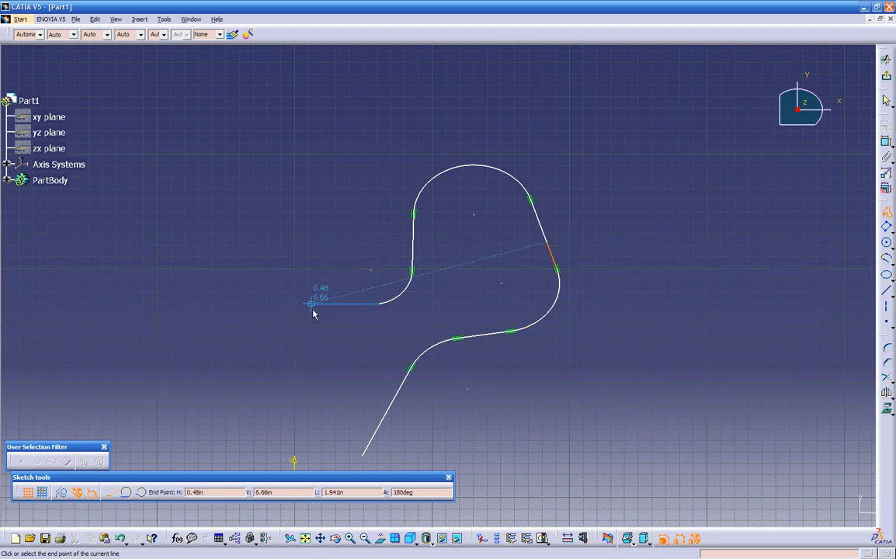
mouse_move(300, 314)
middle_mouse_down()
mouse_move(400, 350)
mouse_move(392, 295)
middle_mouse_up()
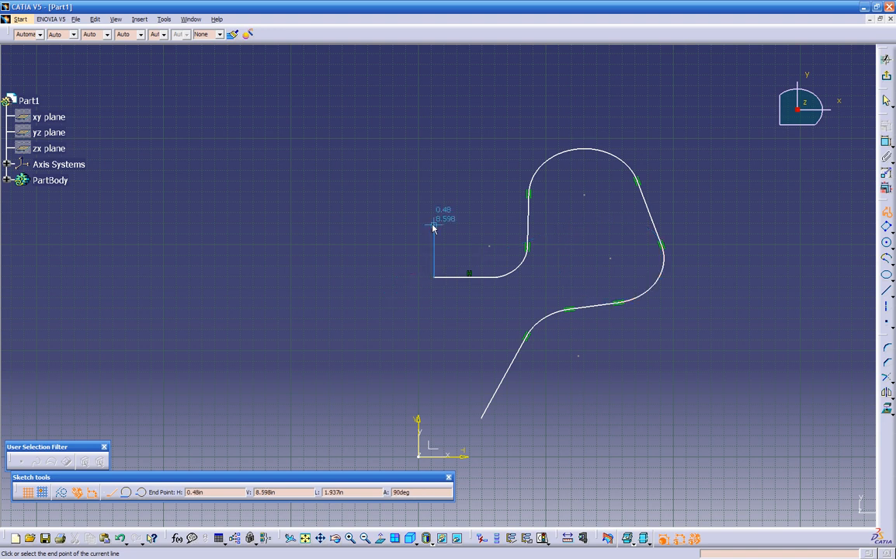
key("Escape")
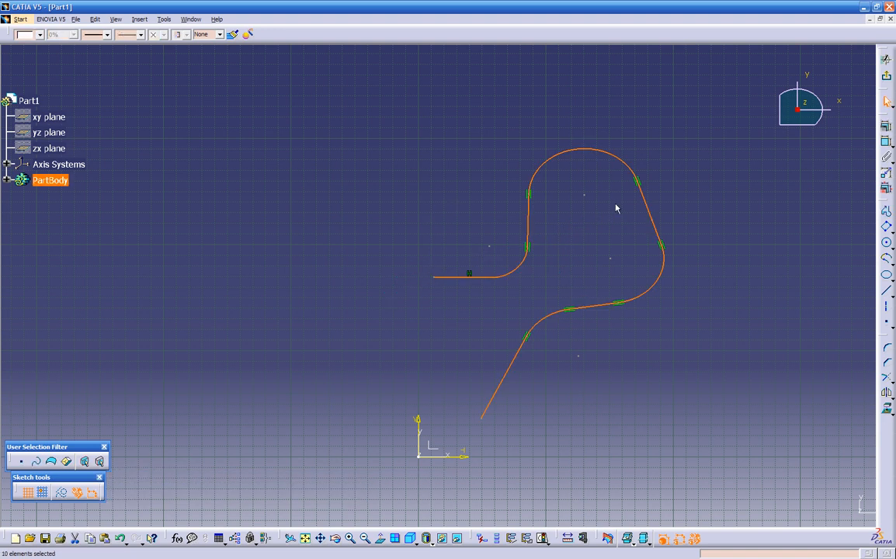
left_click(687, 179)
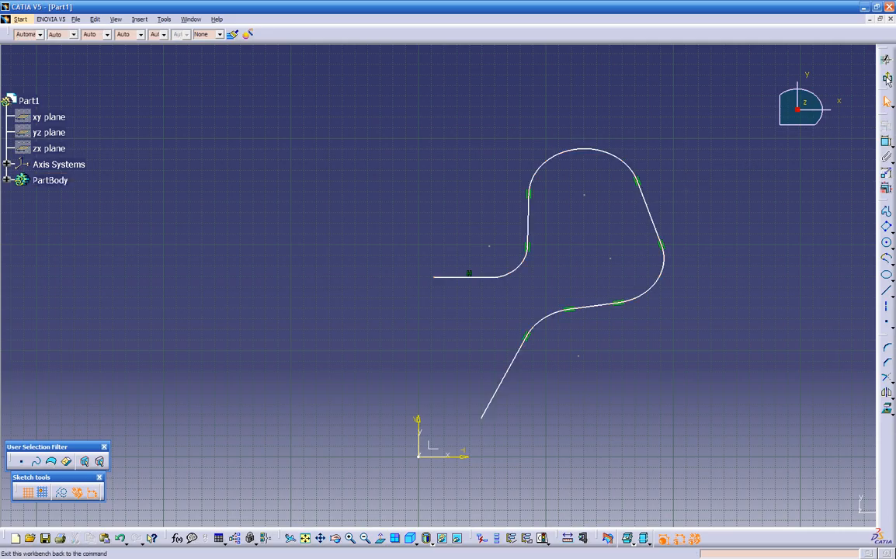
left_click(886, 59)
left_click(512, 399)
Create a plane normal to the sketched path through the free endpoint of its horizontal line
mouse_move(413, 427)
middle_mouse_down()
mouse_move(472, 447)
mouse_move(518, 450)
middle_mouse_up()
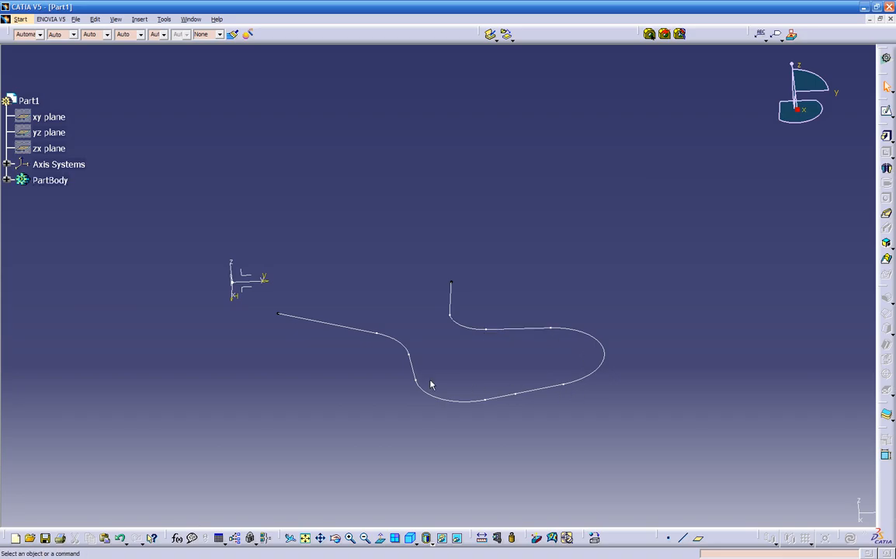
middle_click_drag(308, 370, 476, 373)
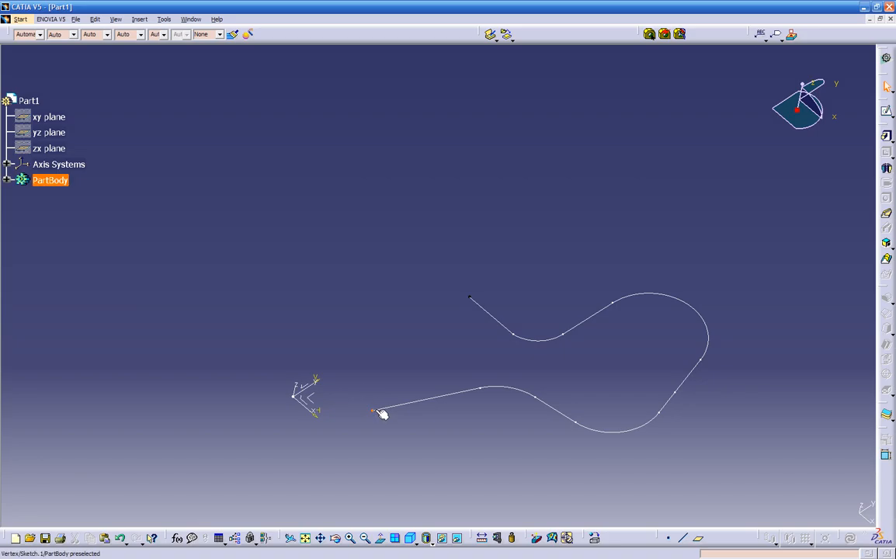
middle_click_drag(474, 298, 436, 334)
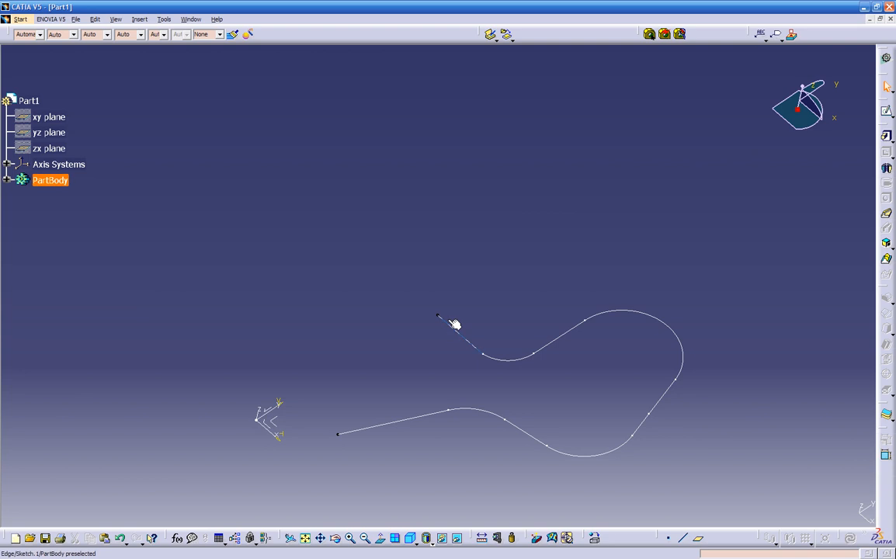
left_click(699, 539)
left_click(807, 394)
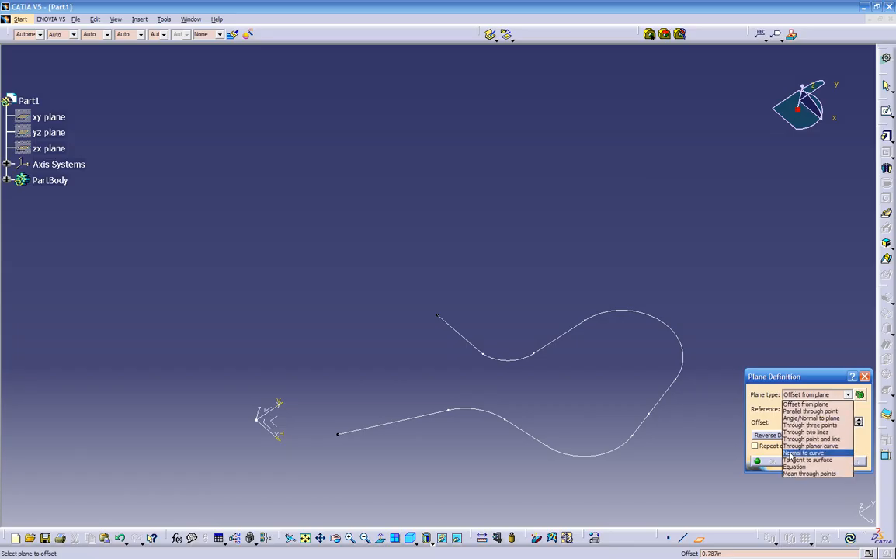
left_click(791, 455)
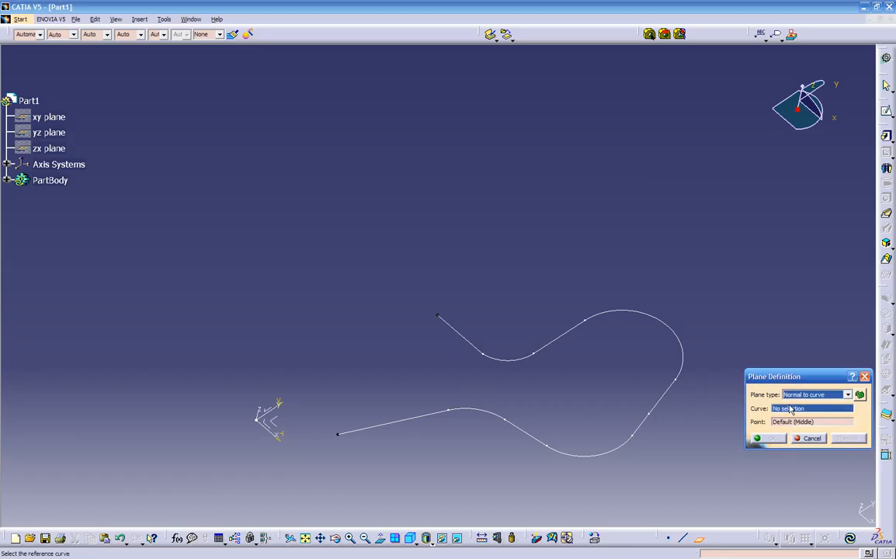
left_click(496, 361)
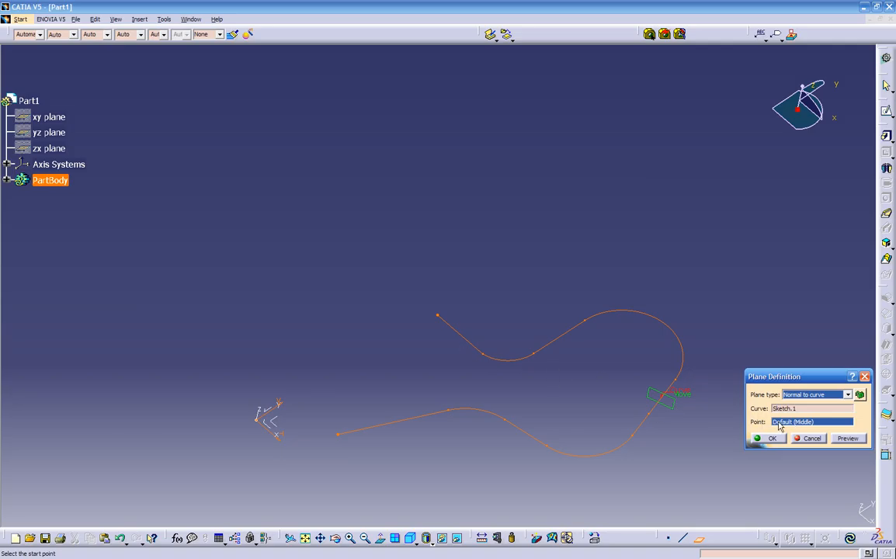
left_click(441, 317)
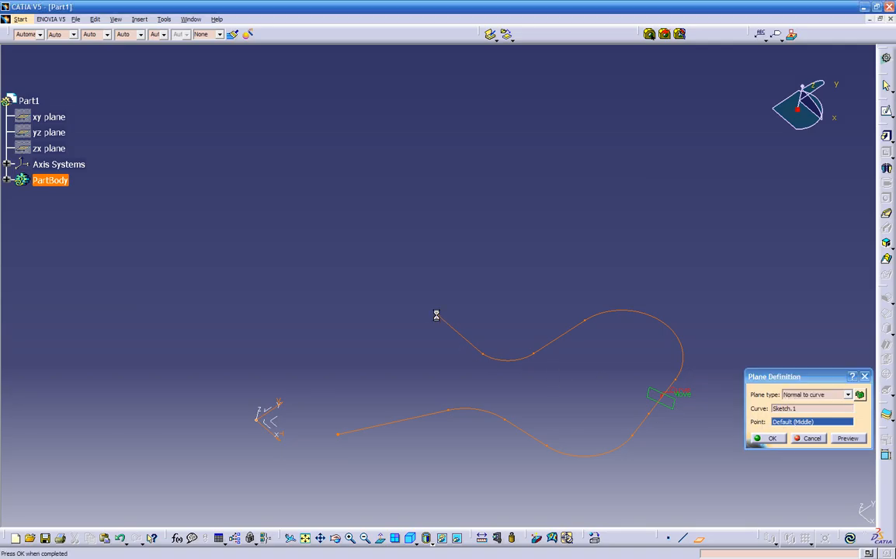
middle_click_drag(438, 339, 528, 334)
left_click(765, 438)
Open a sketch on the new plane and draw a tilted ellipse centred near the path's endpoint, with a major radius of about 0.69 in
middle_click_drag(587, 388, 448, 340)
left_click(442, 317)
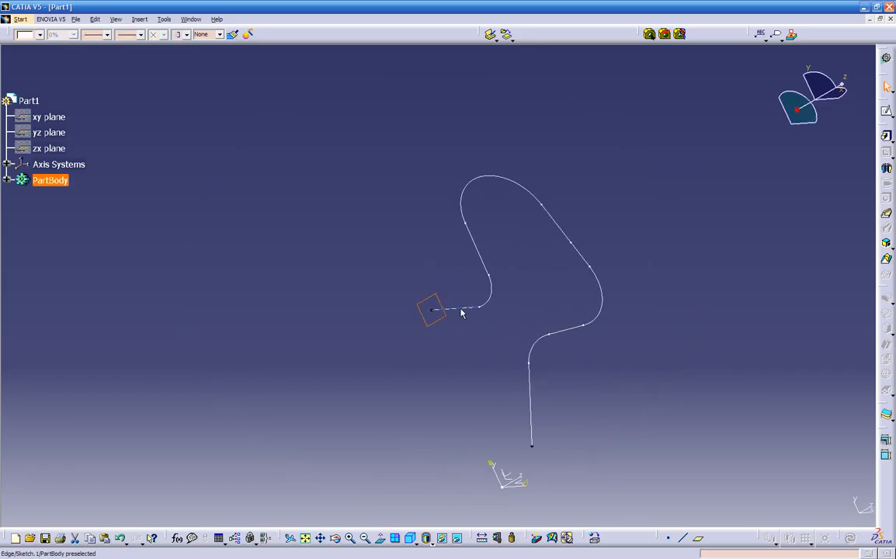
left_click(887, 113)
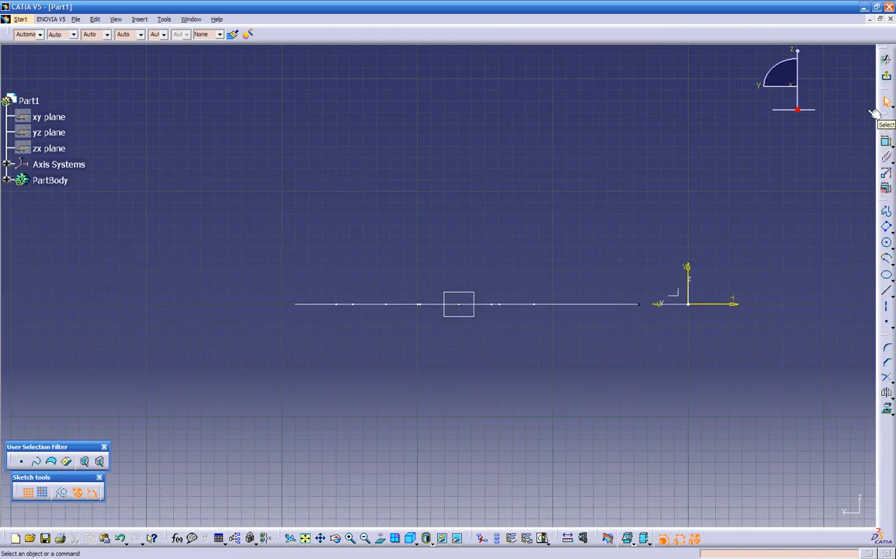
mouse_move(566, 327)
middle_mouse_down()
mouse_move(608, 260)
mouse_move(655, 221)
middle_mouse_up()
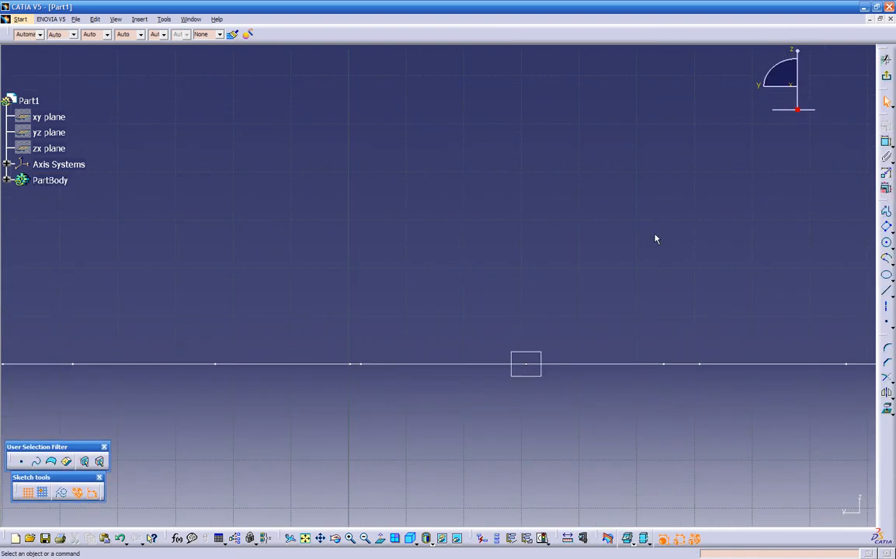
middle_click_drag(597, 362, 540, 344)
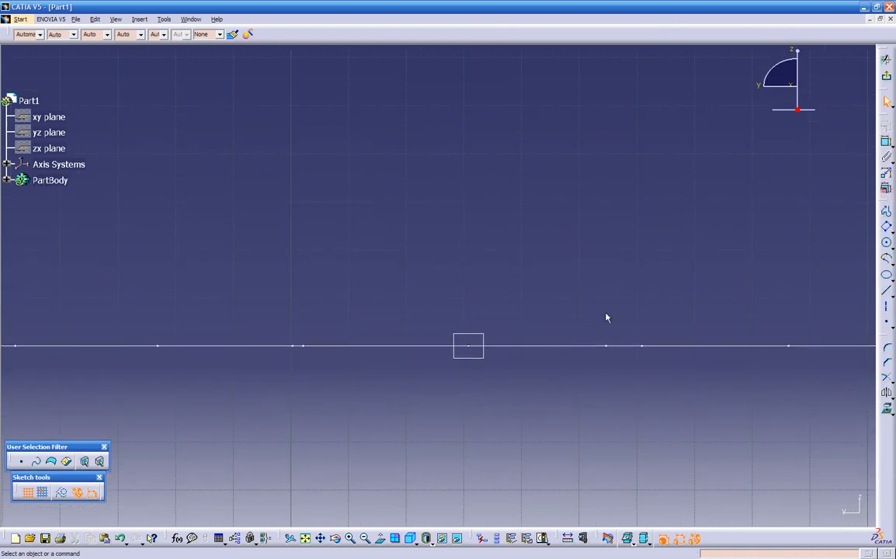
left_click(887, 275)
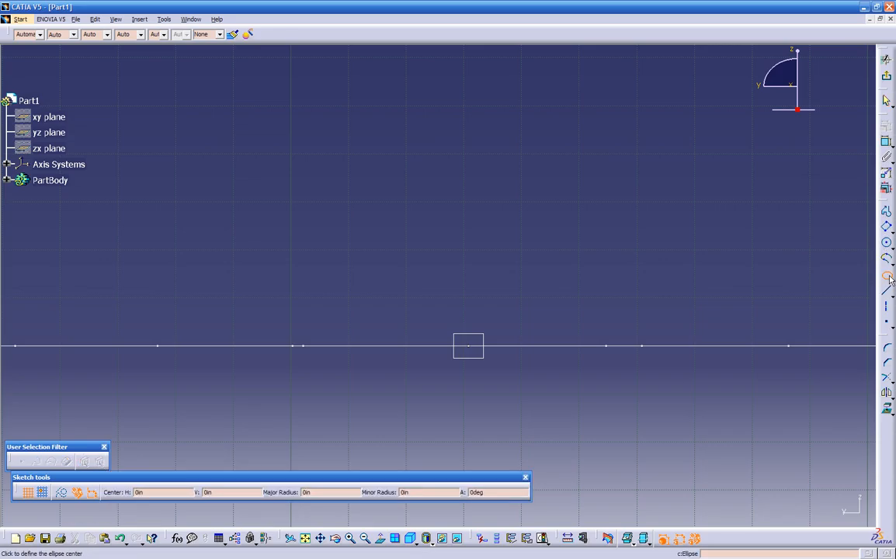
left_click(471, 345)
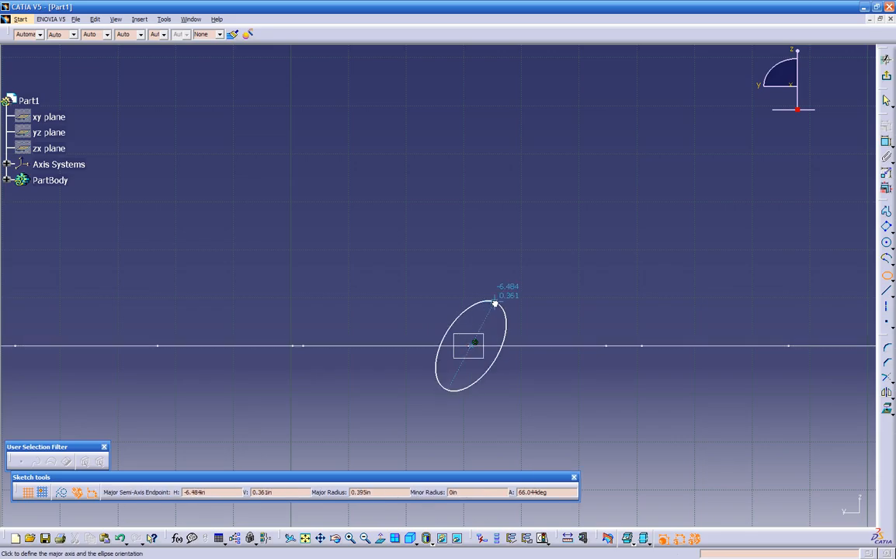
left_click(533, 292)
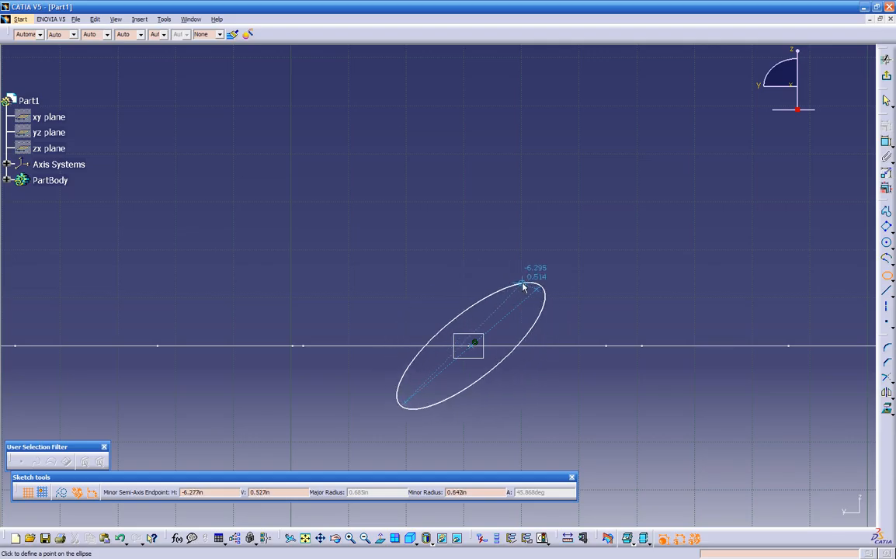
left_click(486, 282)
Make the ellipse's centre coincident with the path's endpoint and exit the sketch
mouse_move(543, 260)
middle_mouse_down()
mouse_move(535, 336)
mouse_move(431, 360)
mouse_move(216, 368)
mouse_move(314, 371)
mouse_move(473, 336)
mouse_move(510, 417)
mouse_move(580, 250)
mouse_move(433, 305)
mouse_move(432, 272)
mouse_move(446, 344)
middle_mouse_up()
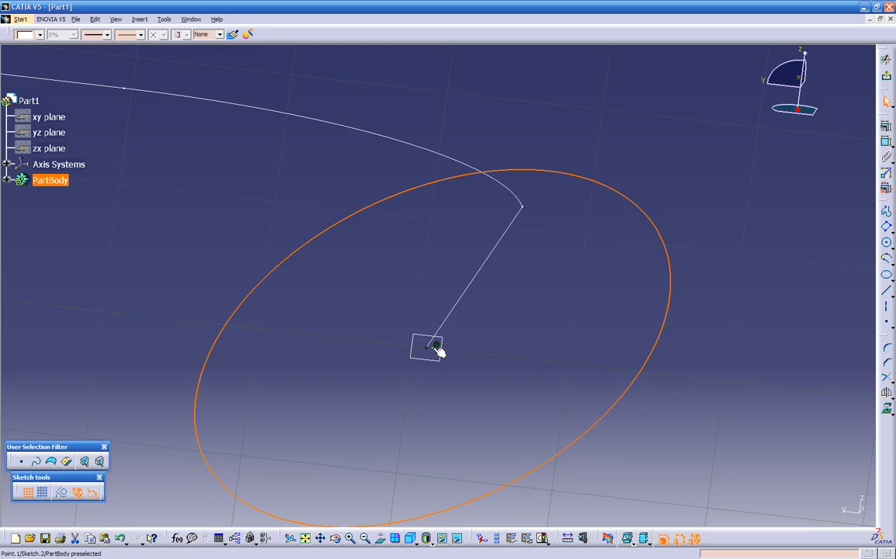
left_click(437, 348, "ctrl")
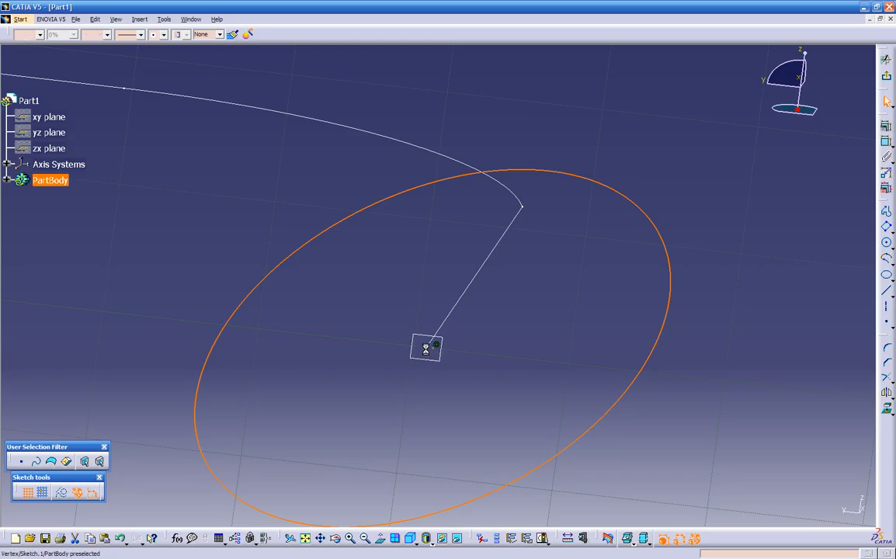
left_click(885, 144)
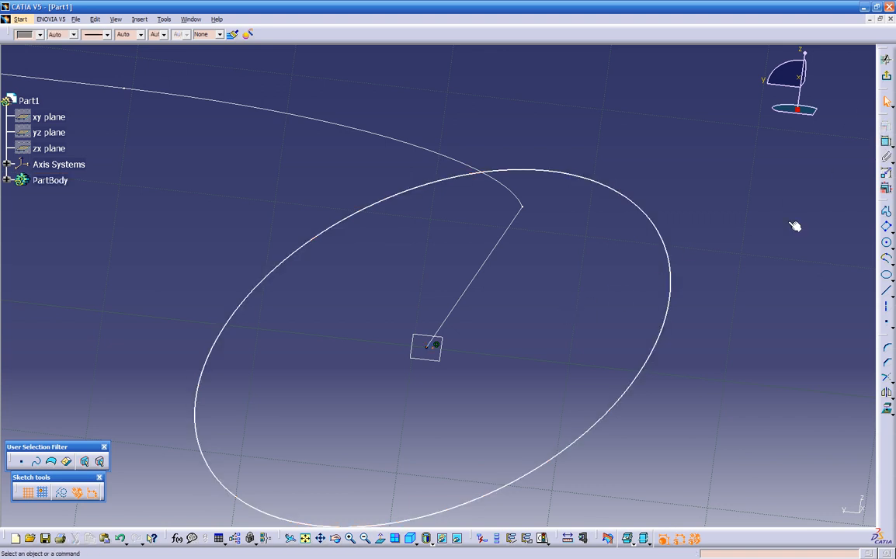
left_click(436, 347)
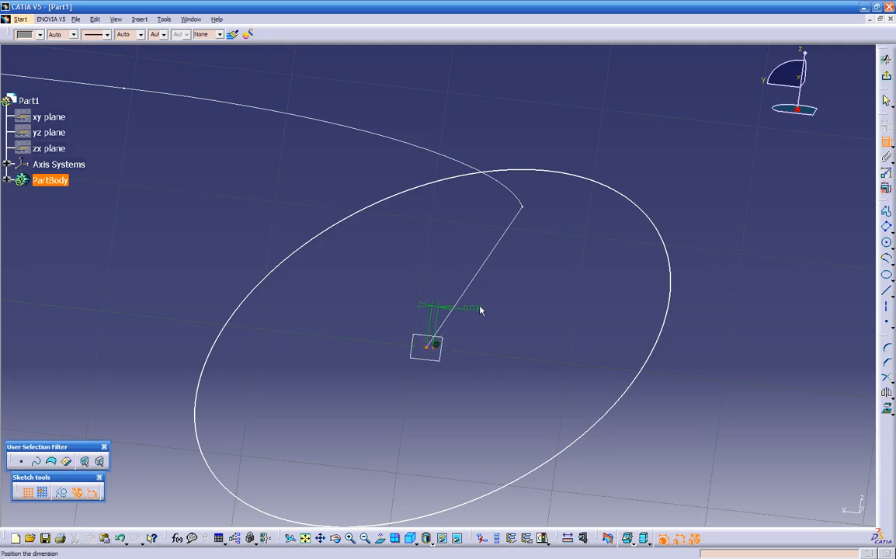
right_click(502, 293)
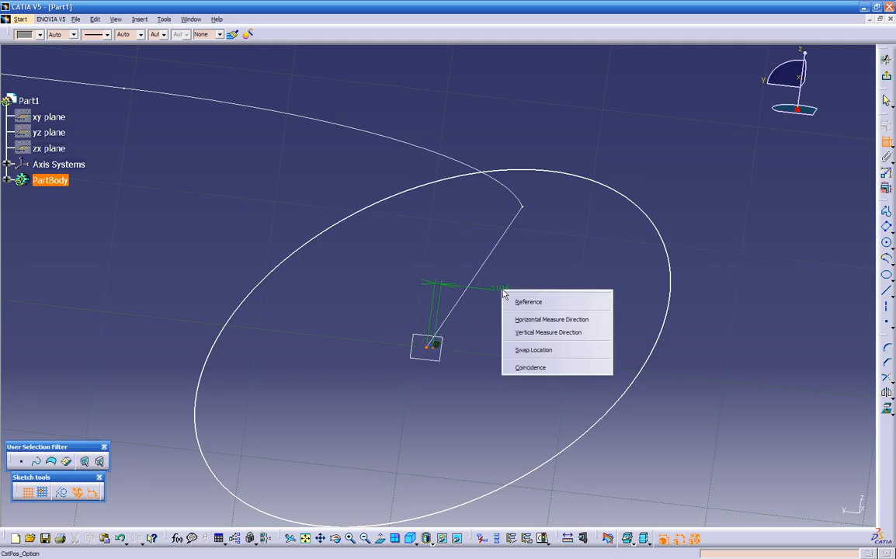
left_click(526, 367)
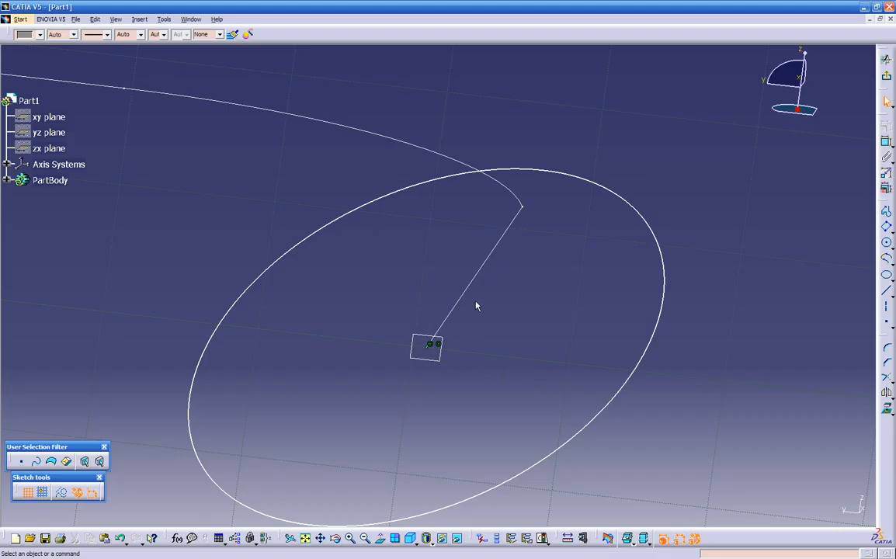
middle_click_drag(521, 255, 448, 371)
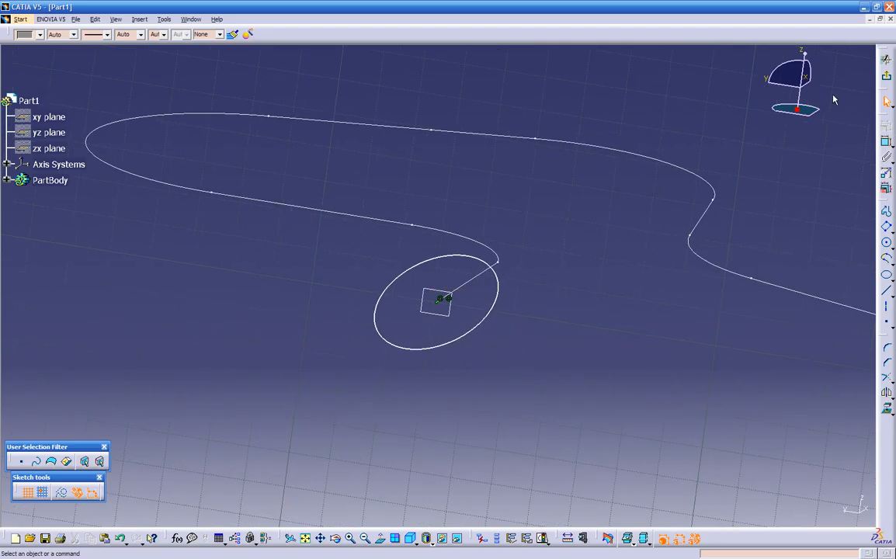
left_click(885, 75)
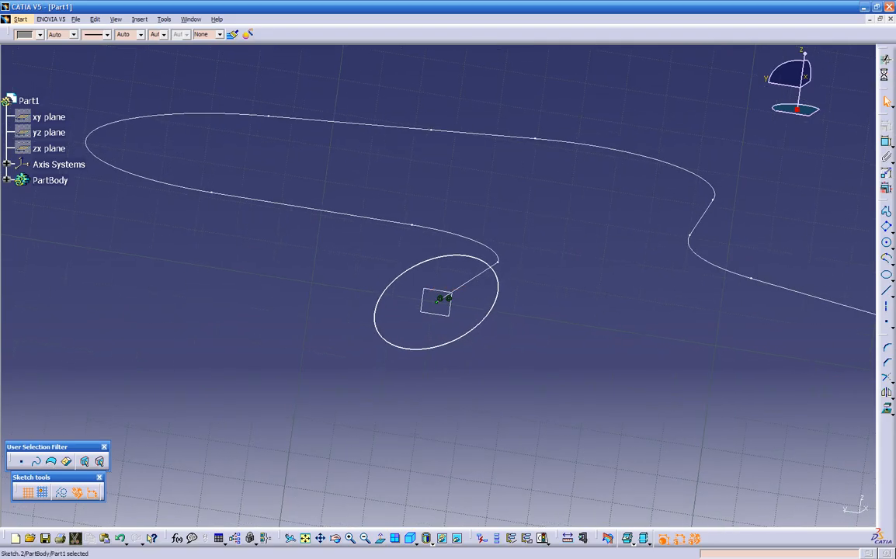
left_click(682, 289)
Set up a rib with the ellipse sketch as profile and the curved path as center curve, and preview it
mouse_move(686, 272)
middle_mouse_down()
mouse_move(548, 350)
mouse_move(490, 300)
mouse_move(304, 274)
mouse_move(451, 309)
mouse_move(470, 289)
middle_mouse_up()
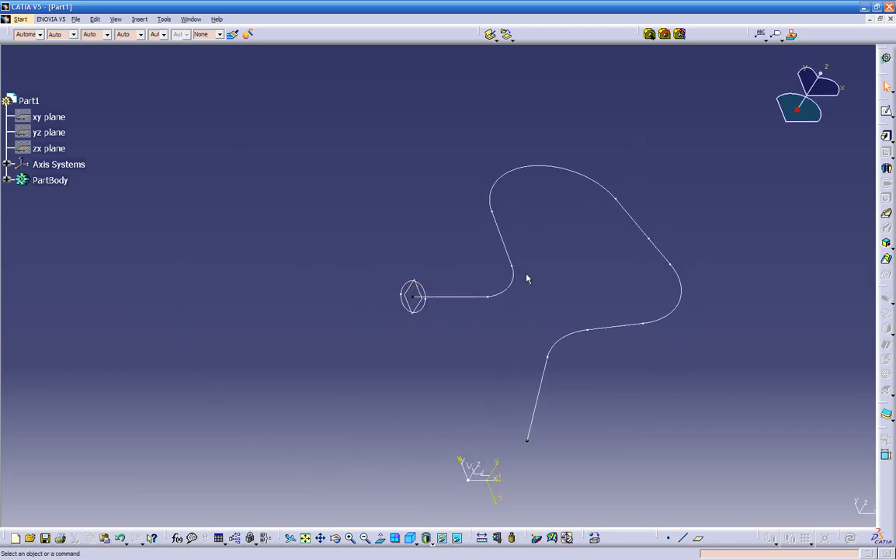
left_click(886, 216)
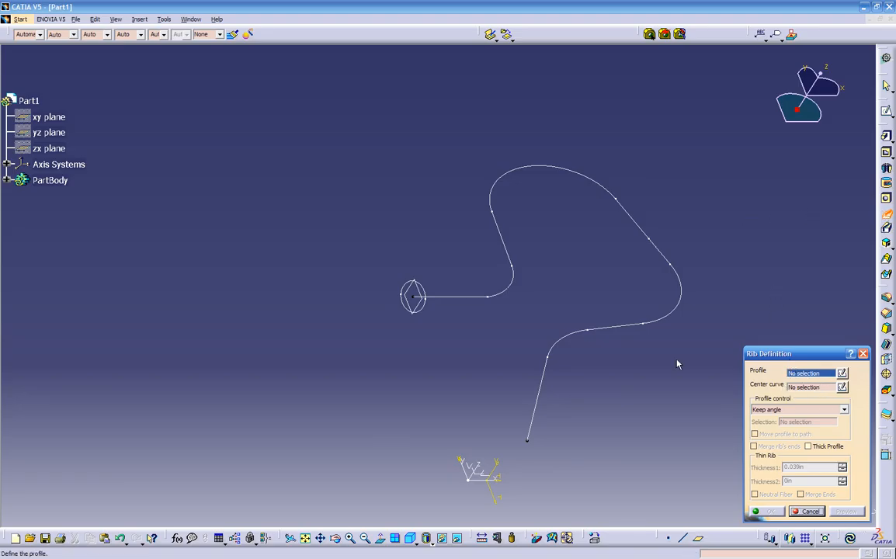
left_click(426, 312)
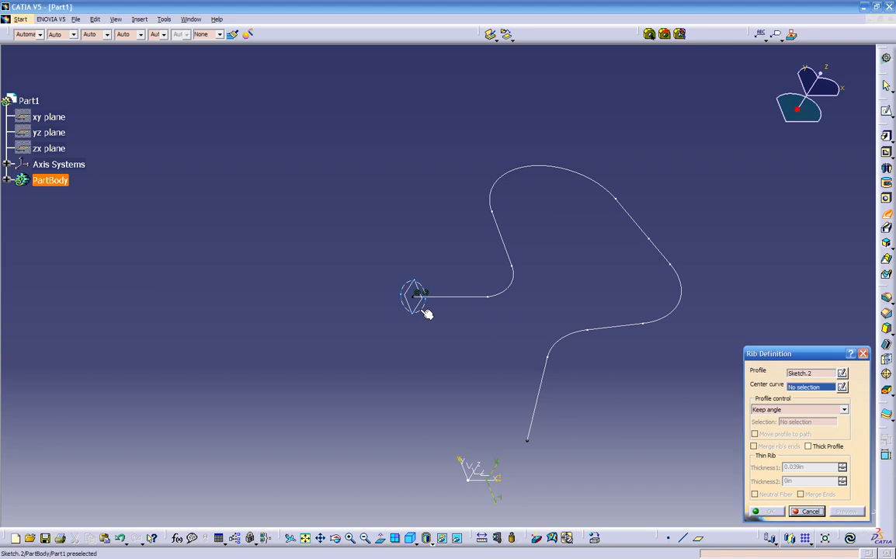
left_click(472, 297)
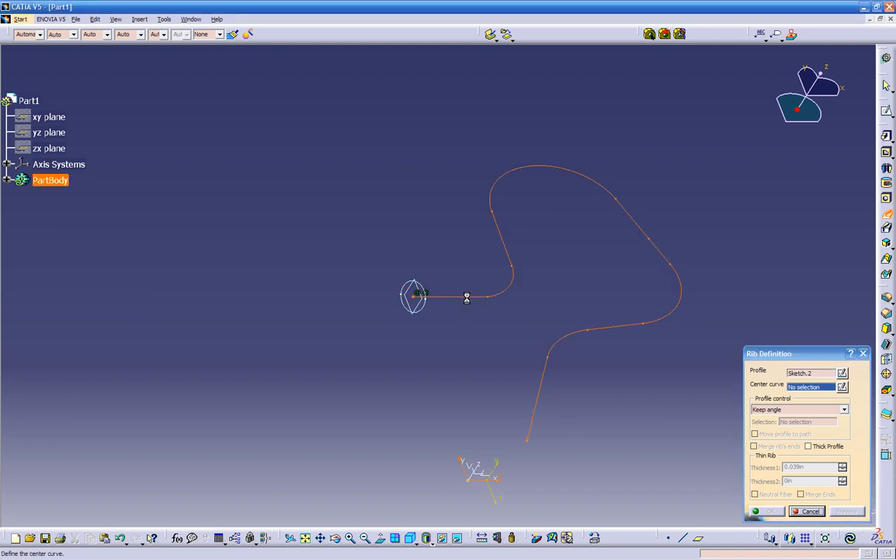
middle_click_drag(475, 310, 509, 307)
left_click(843, 512)
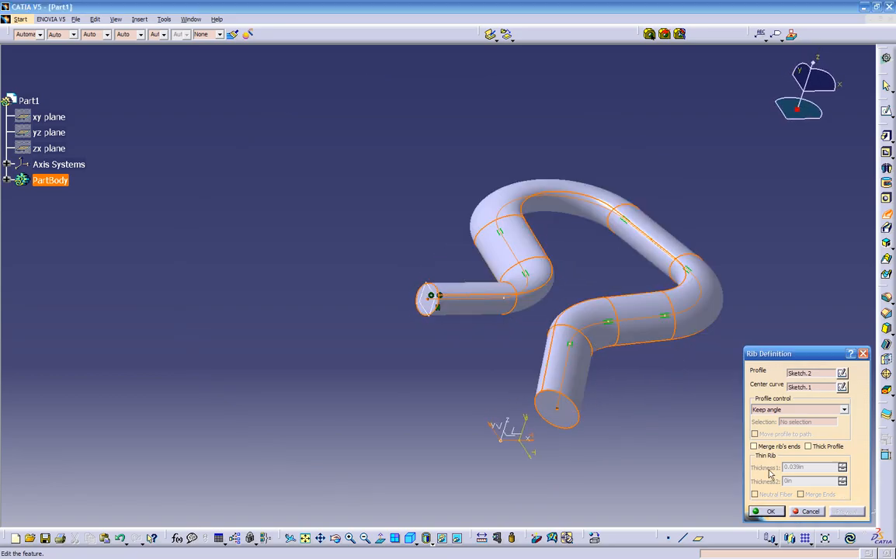
Change the rib's profile control to Pulling direction and try an axis of the absolute axis system as the direction
mouse_move(479, 377)
middle_mouse_down()
mouse_move(551, 357)
mouse_move(662, 353)
mouse_move(654, 231)
mouse_move(531, 308)
mouse_move(518, 329)
mouse_move(456, 306)
mouse_move(489, 326)
mouse_move(495, 317)
middle_mouse_up()
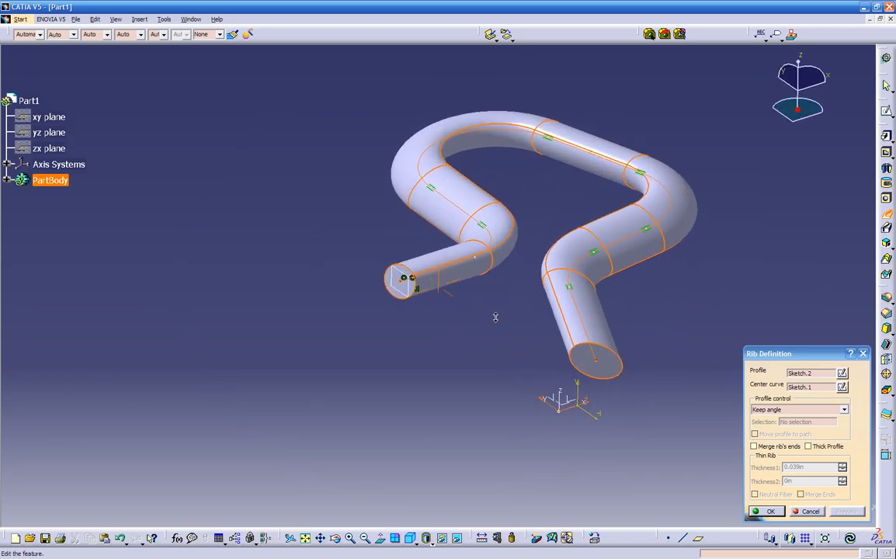
left_click(807, 411)
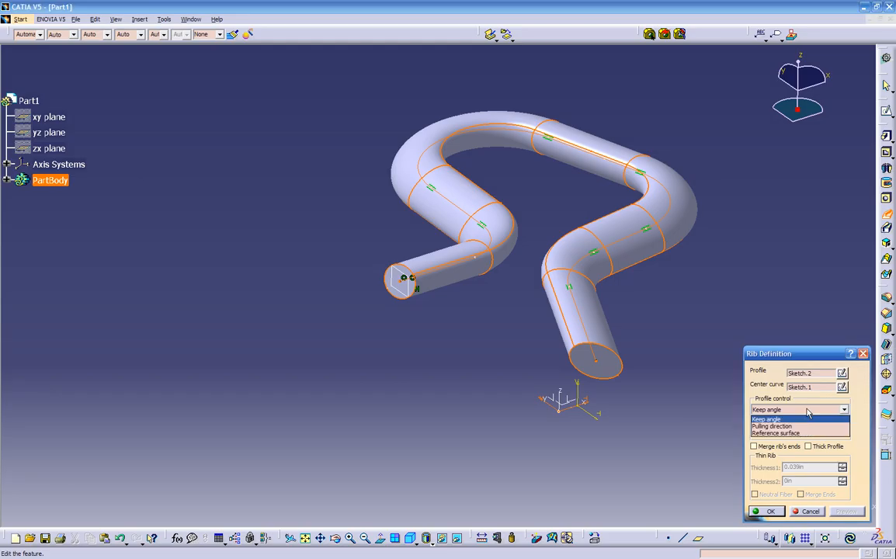
left_click(766, 426)
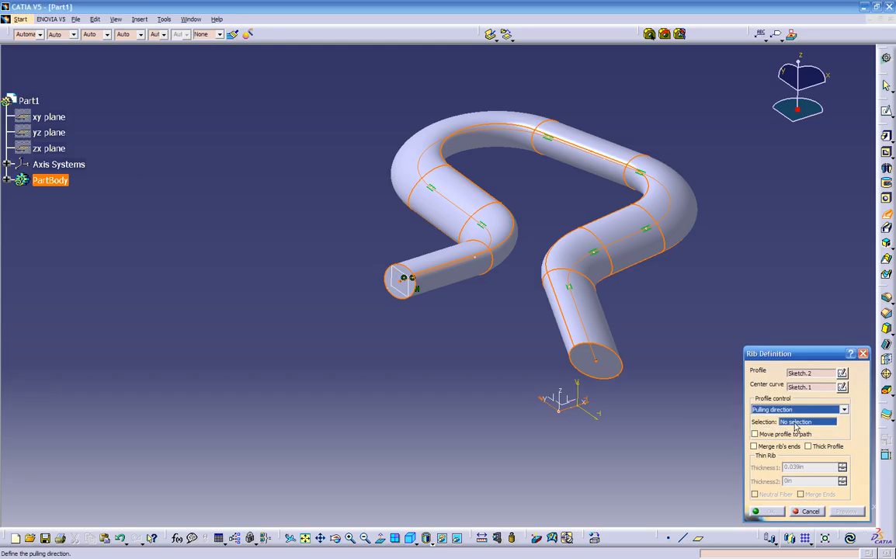
left_click(568, 396)
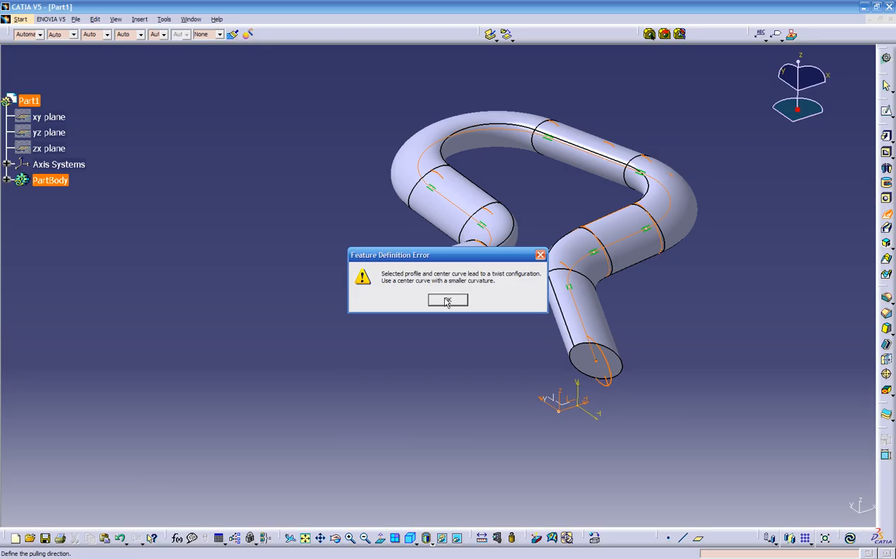
left_click(447, 301)
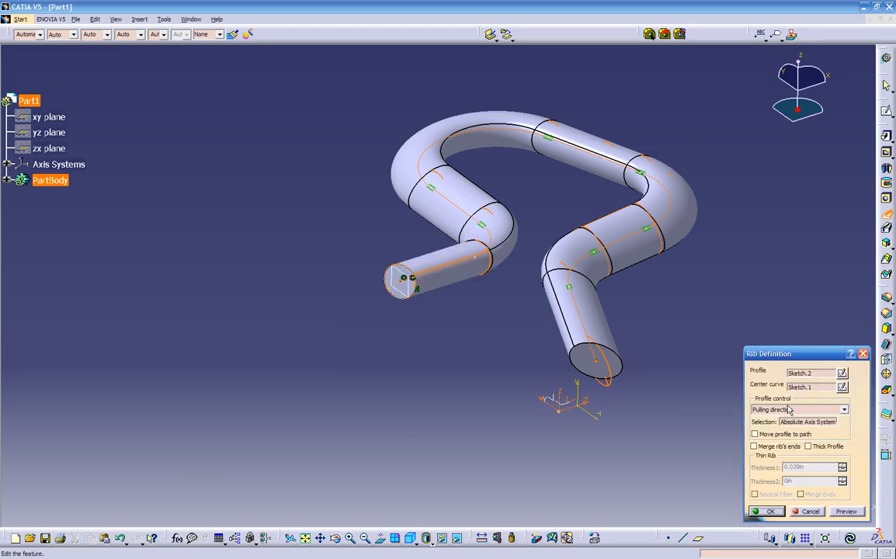
Replace the pulling direction with another axis of the absolute axis system and preview the rib
left_click(803, 426)
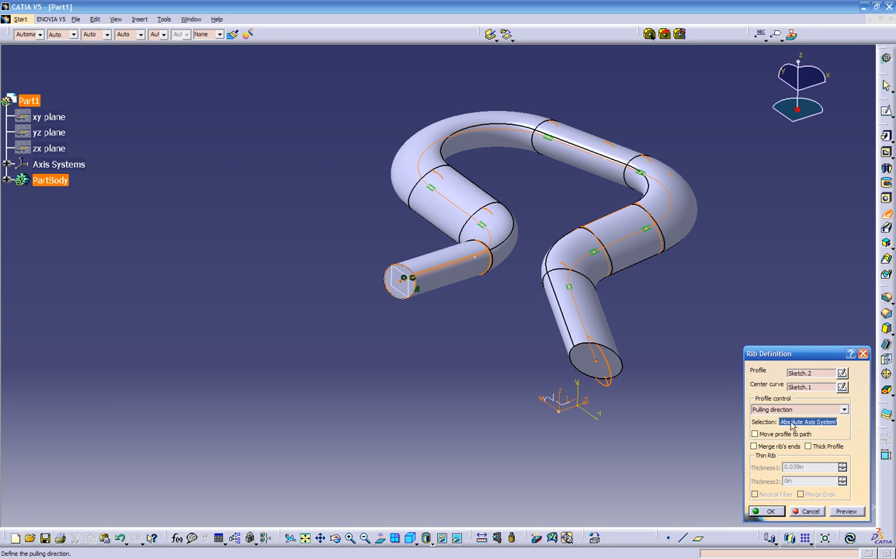
left_click(569, 406)
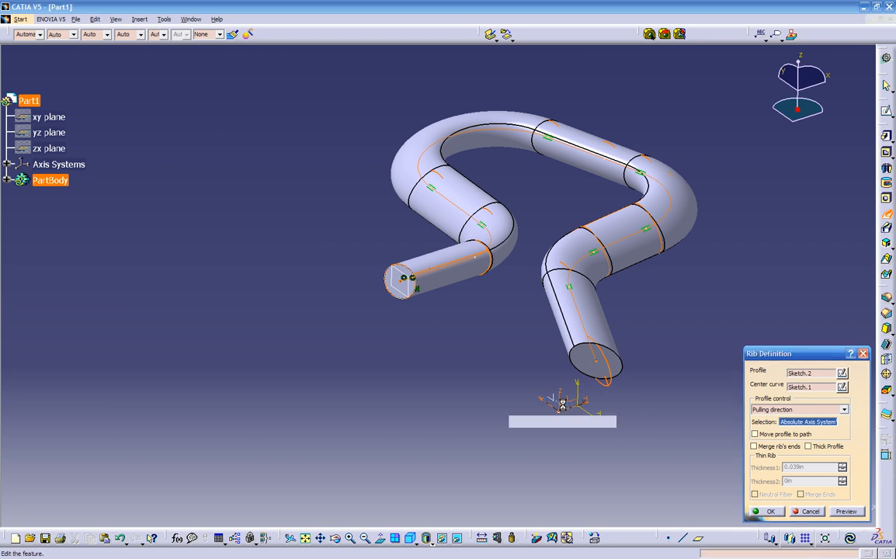
middle_click_drag(594, 413, 590, 465)
left_click(847, 512)
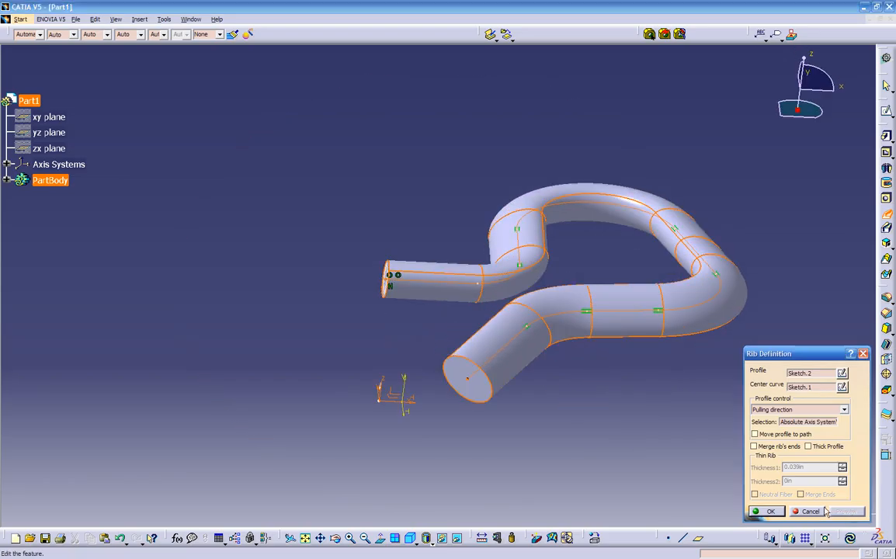
Accept the rib with its pulling direction, and reopen its definition to set the profile control to Keep angle
left_click(757, 511)
middle_click_drag(696, 430, 696, 380)
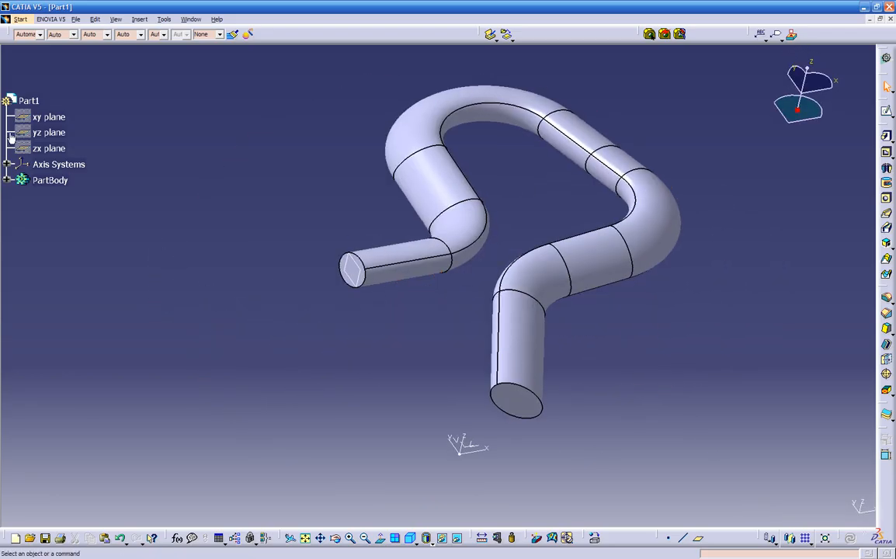
left_click(6, 180)
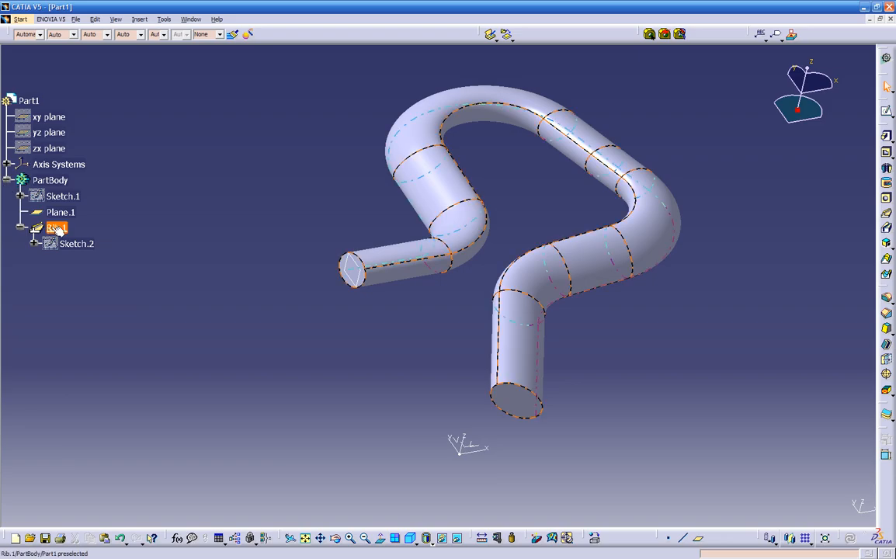
left_click(57, 228)
double_click(56, 227)
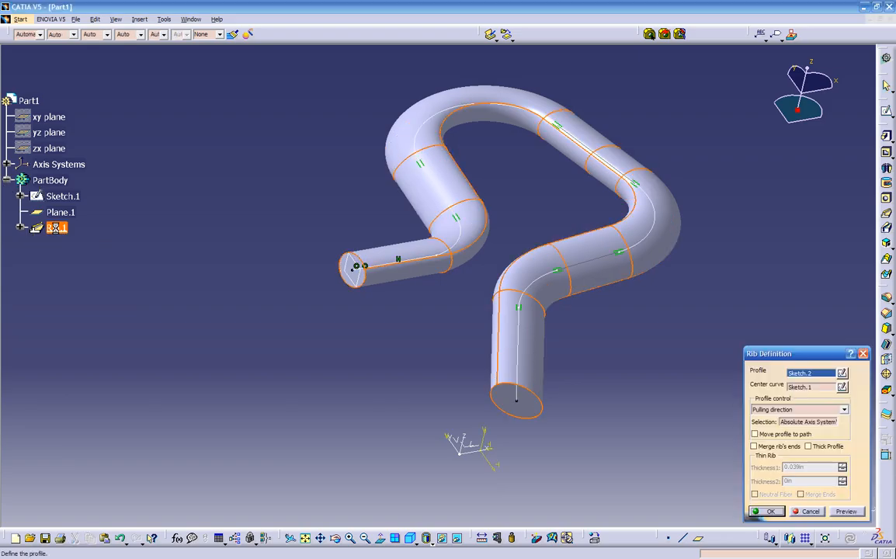
left_click(842, 412)
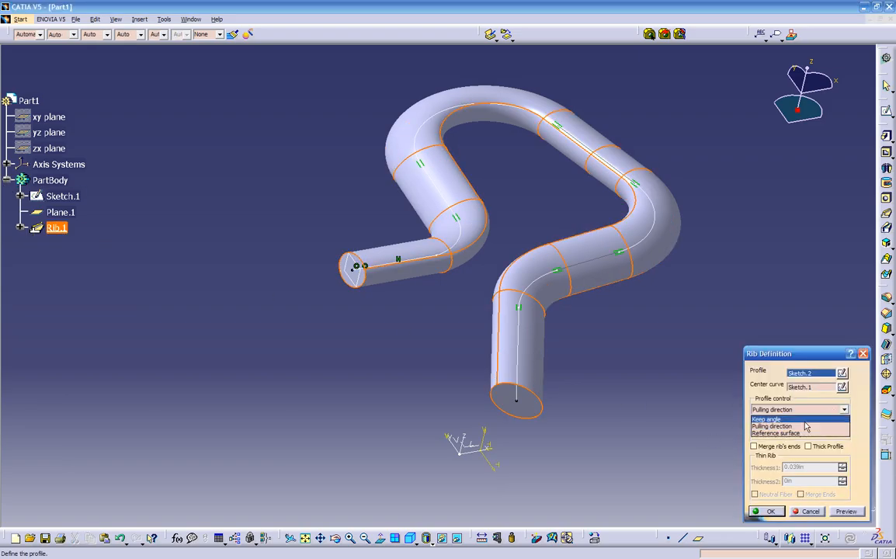
left_click(805, 419)
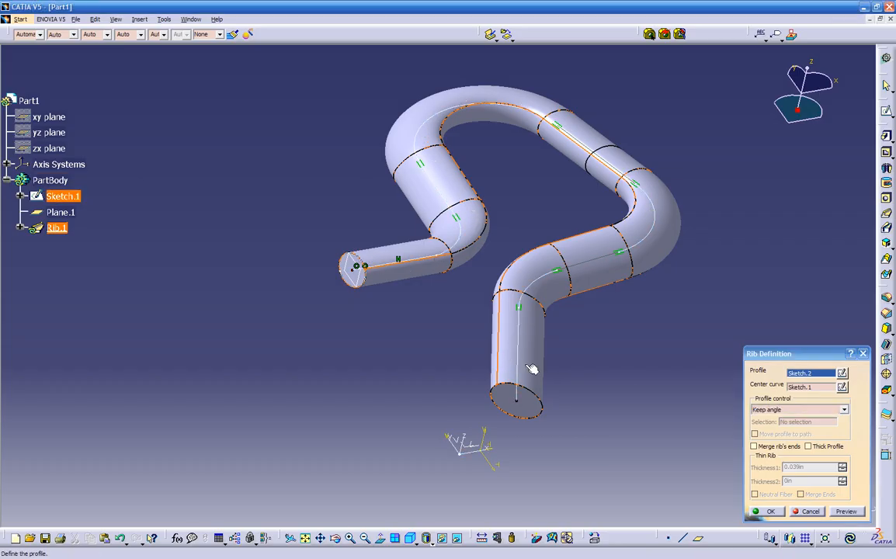
Make the rib hollow with a thick profile, set Thickness1 to 0.1 in, and preview it
middle_click_drag(600, 425, 677, 380)
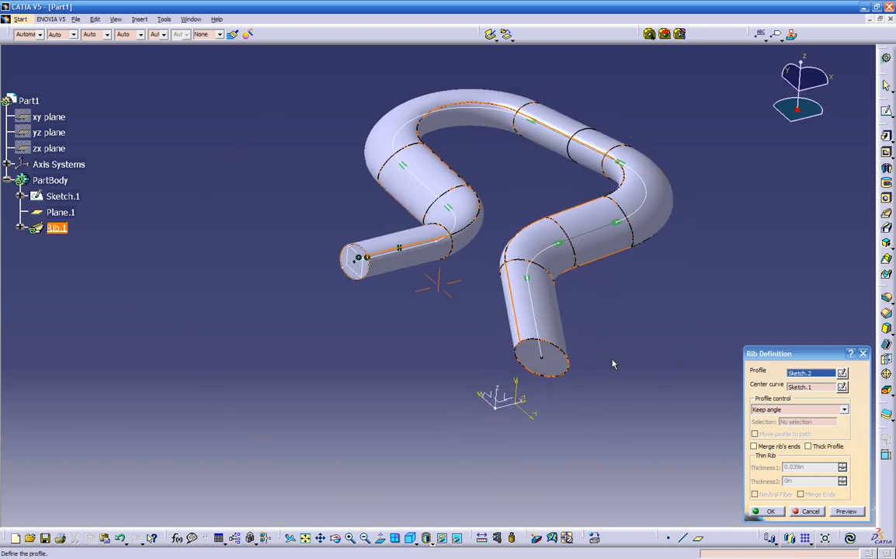
left_click(811, 447)
left_click(805, 467)
left_click_drag(803, 467, 750, 465)
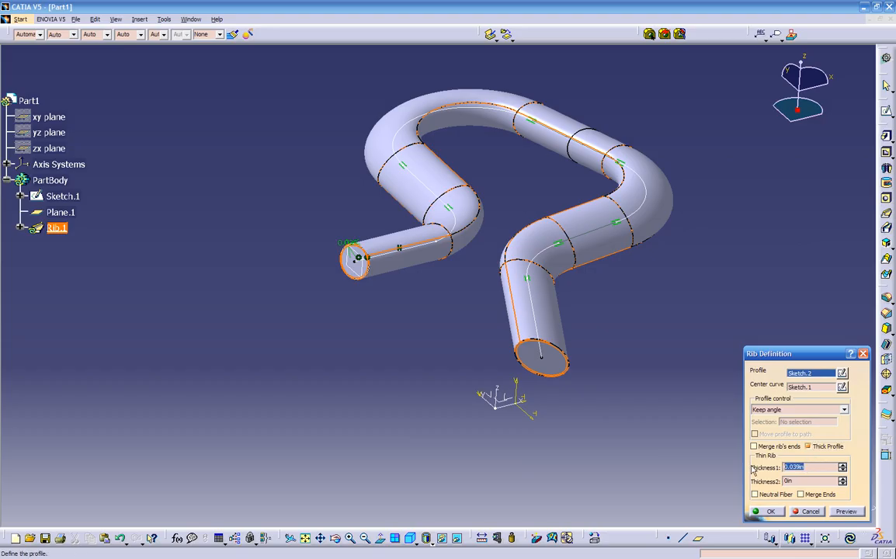
type(".1")
left_click(845, 511)
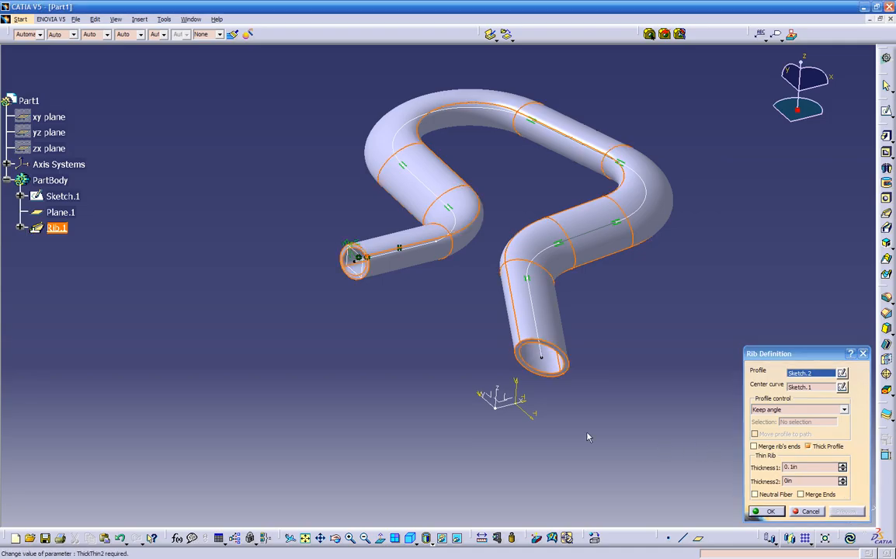
Centre the rib's wall thickness on the profile with the Neutral Fiber option and accept the rib
middle_click_drag(340, 349, 381, 373)
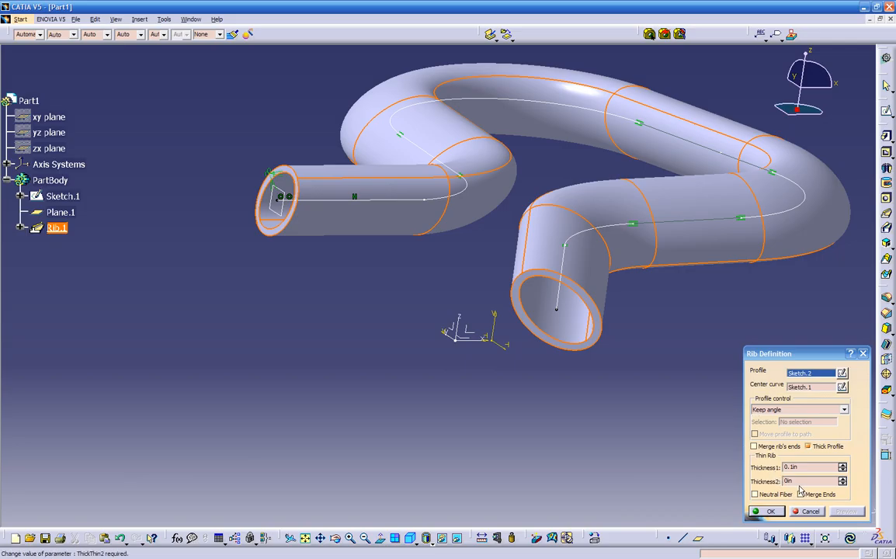
left_click(775, 497)
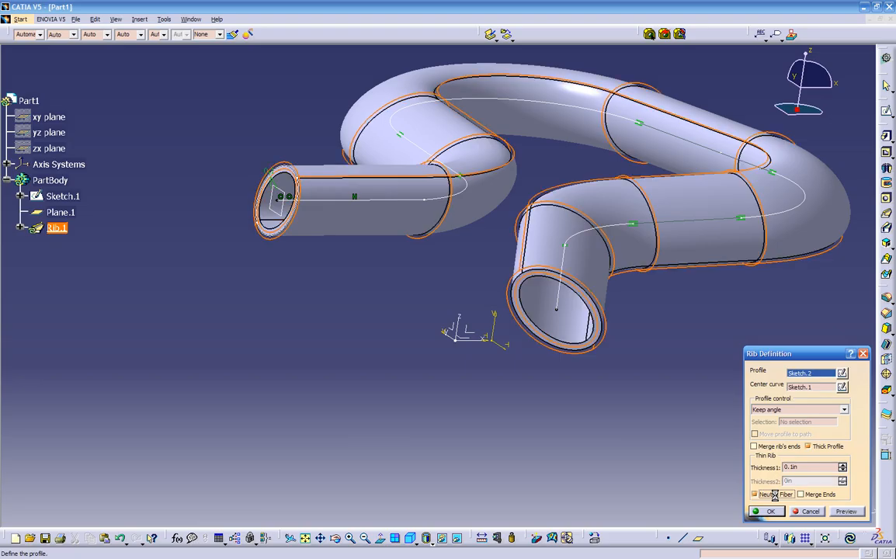
middle_click_drag(337, 301, 520, 294)
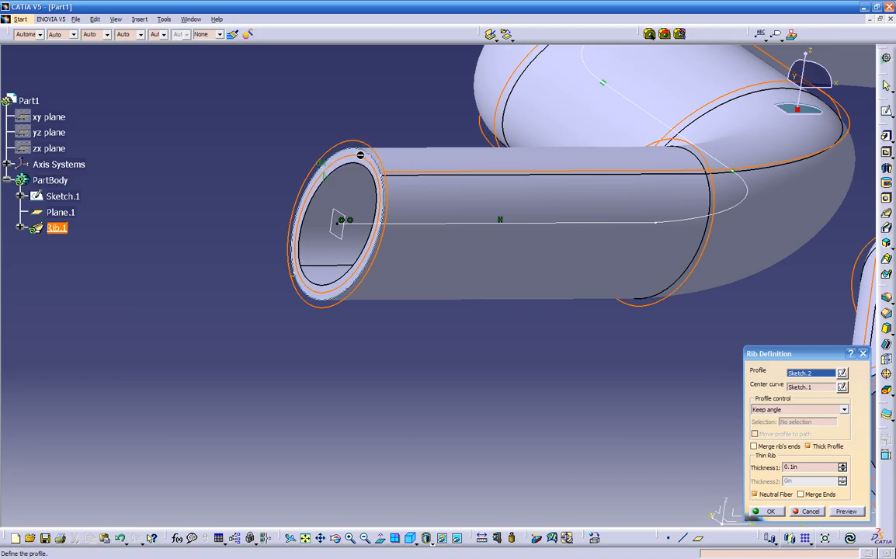
left_click(850, 511)
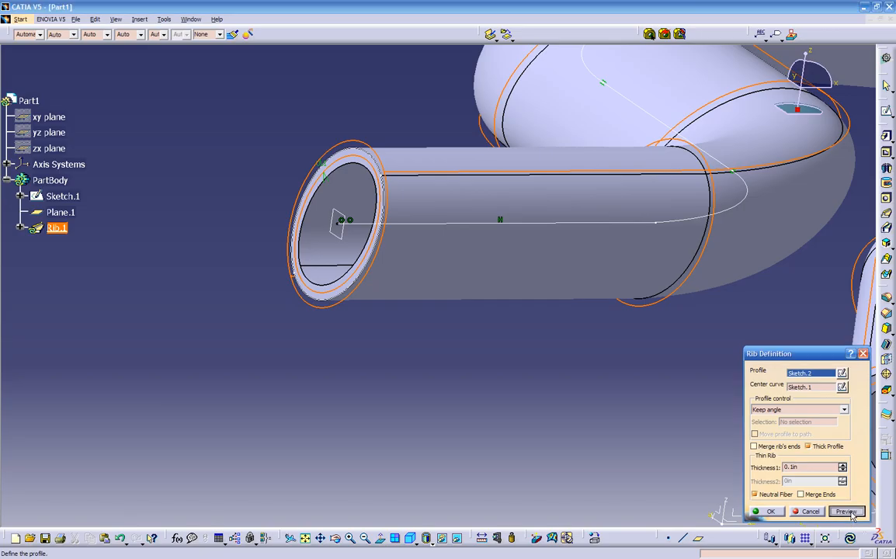
left_click(770, 511)
middle_click_drag(539, 410, 597, 348)
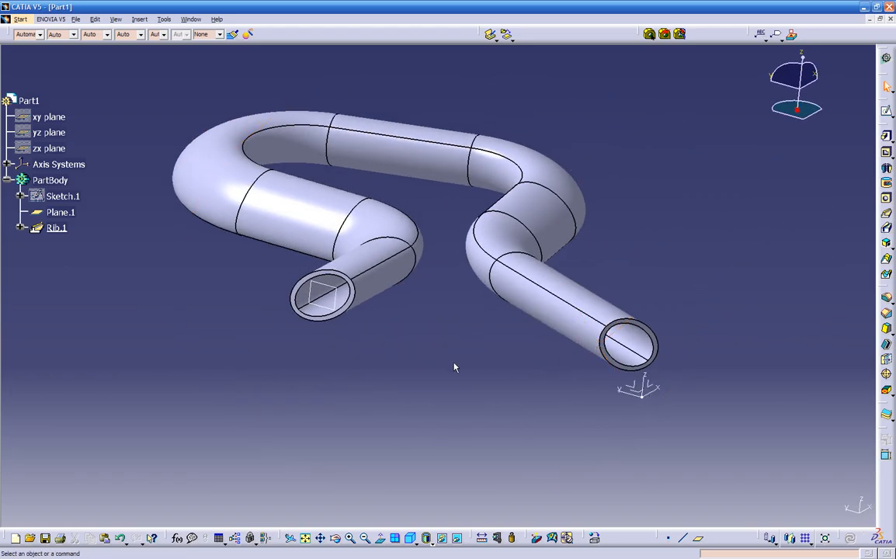